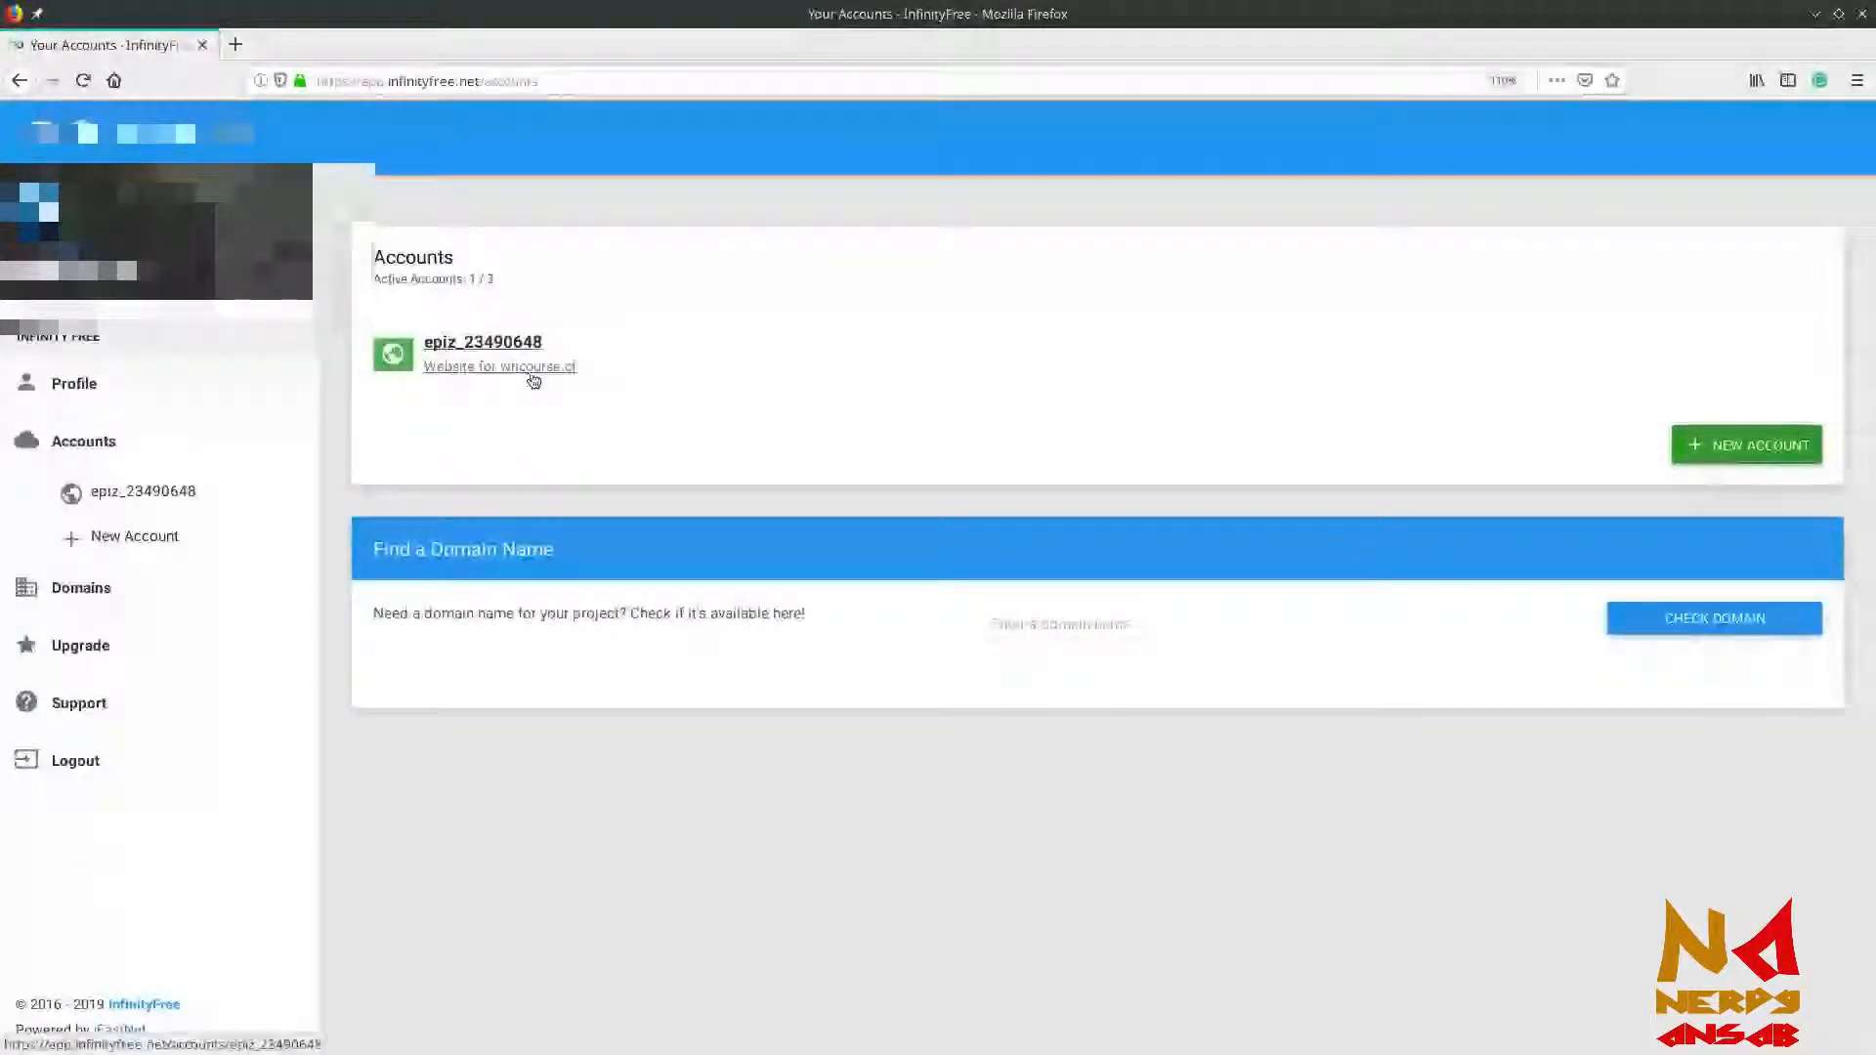
Open the control panel of the hosting account for whcourse.cf
click(477, 344)
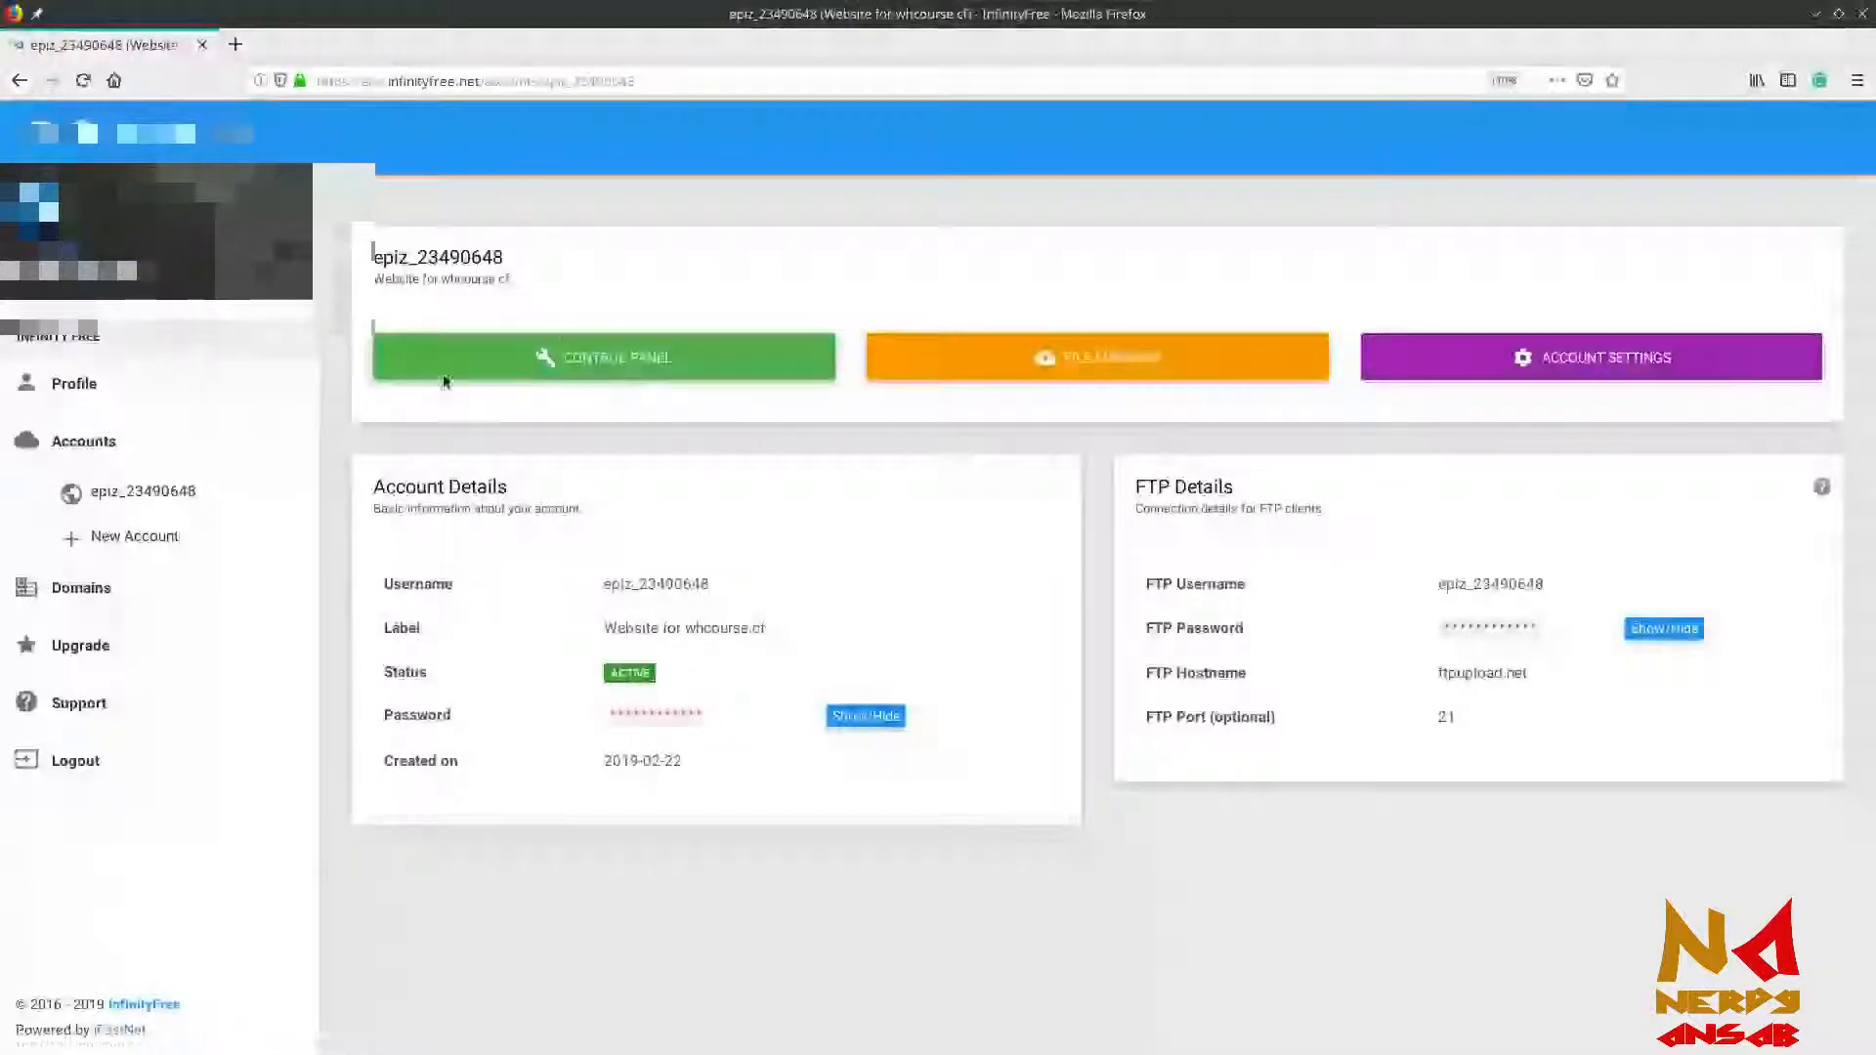
click(559, 364)
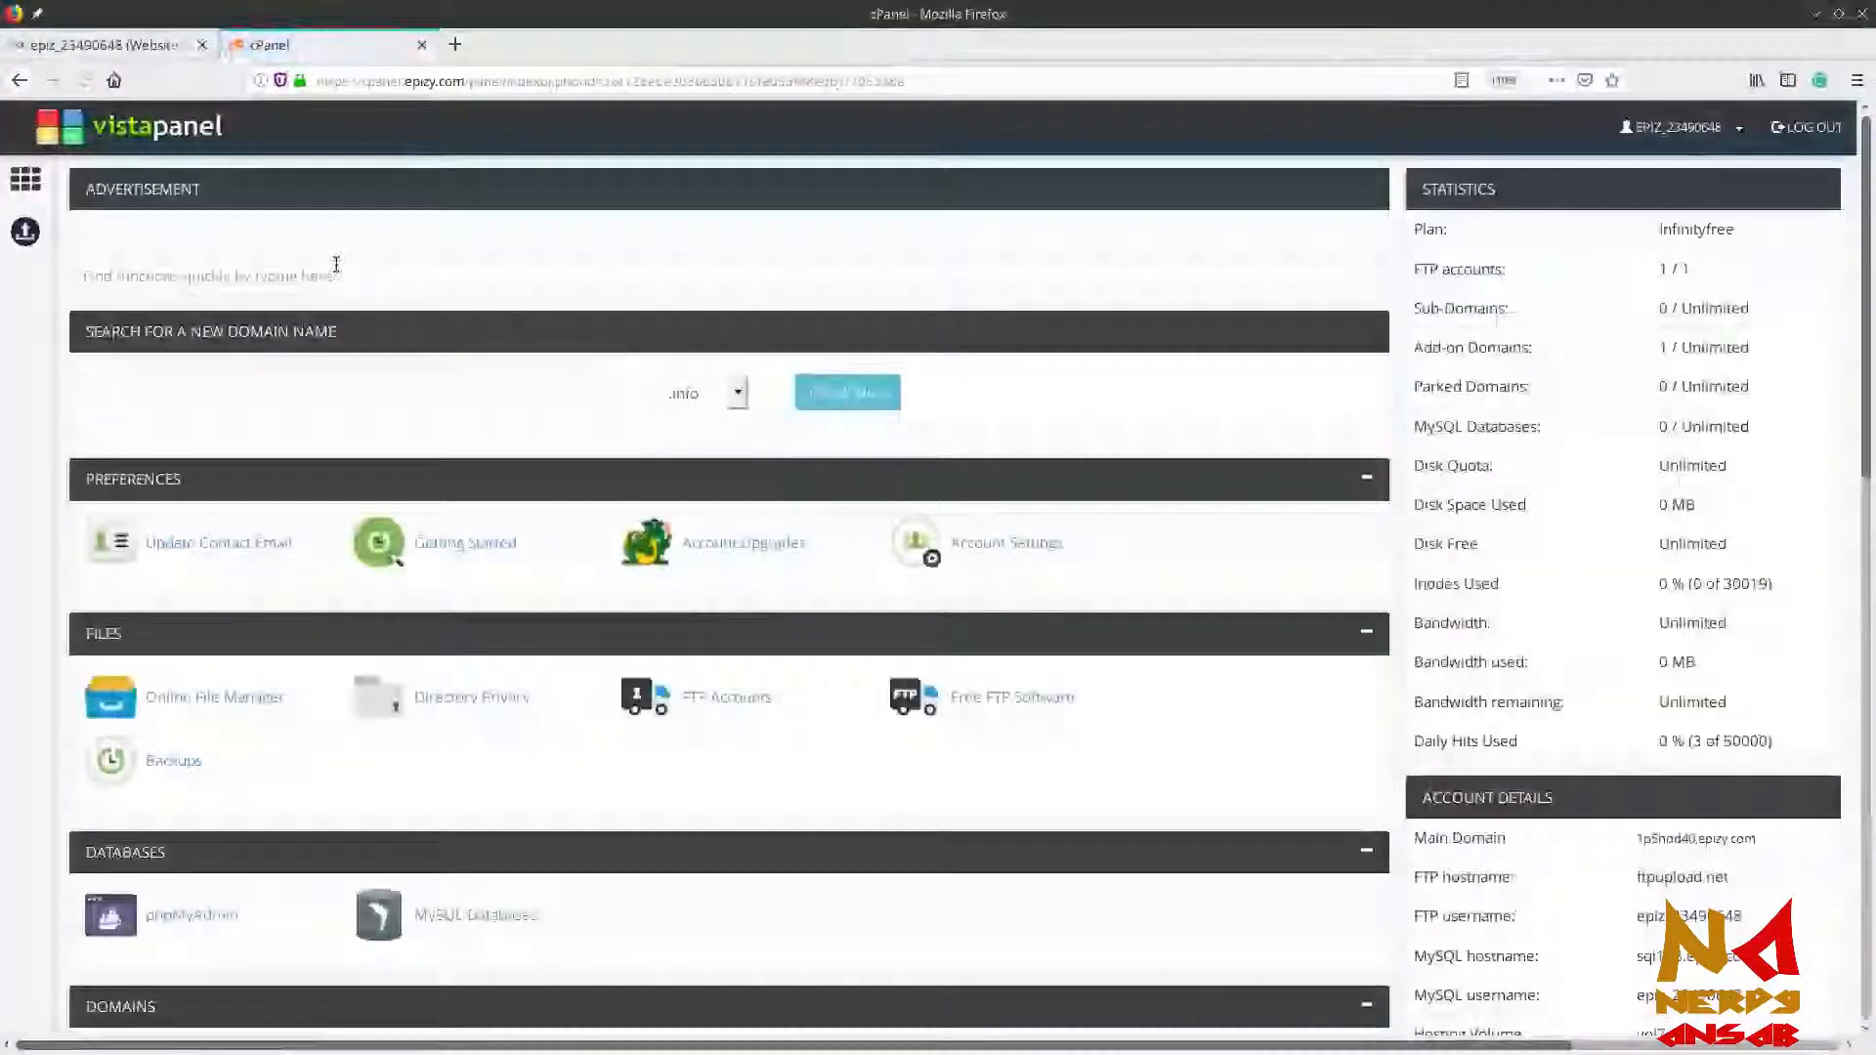
Examine the control panel's feature sections, from Preferences and Files down to Software, Advanced and Support
scroll(336, 265, down, 7)
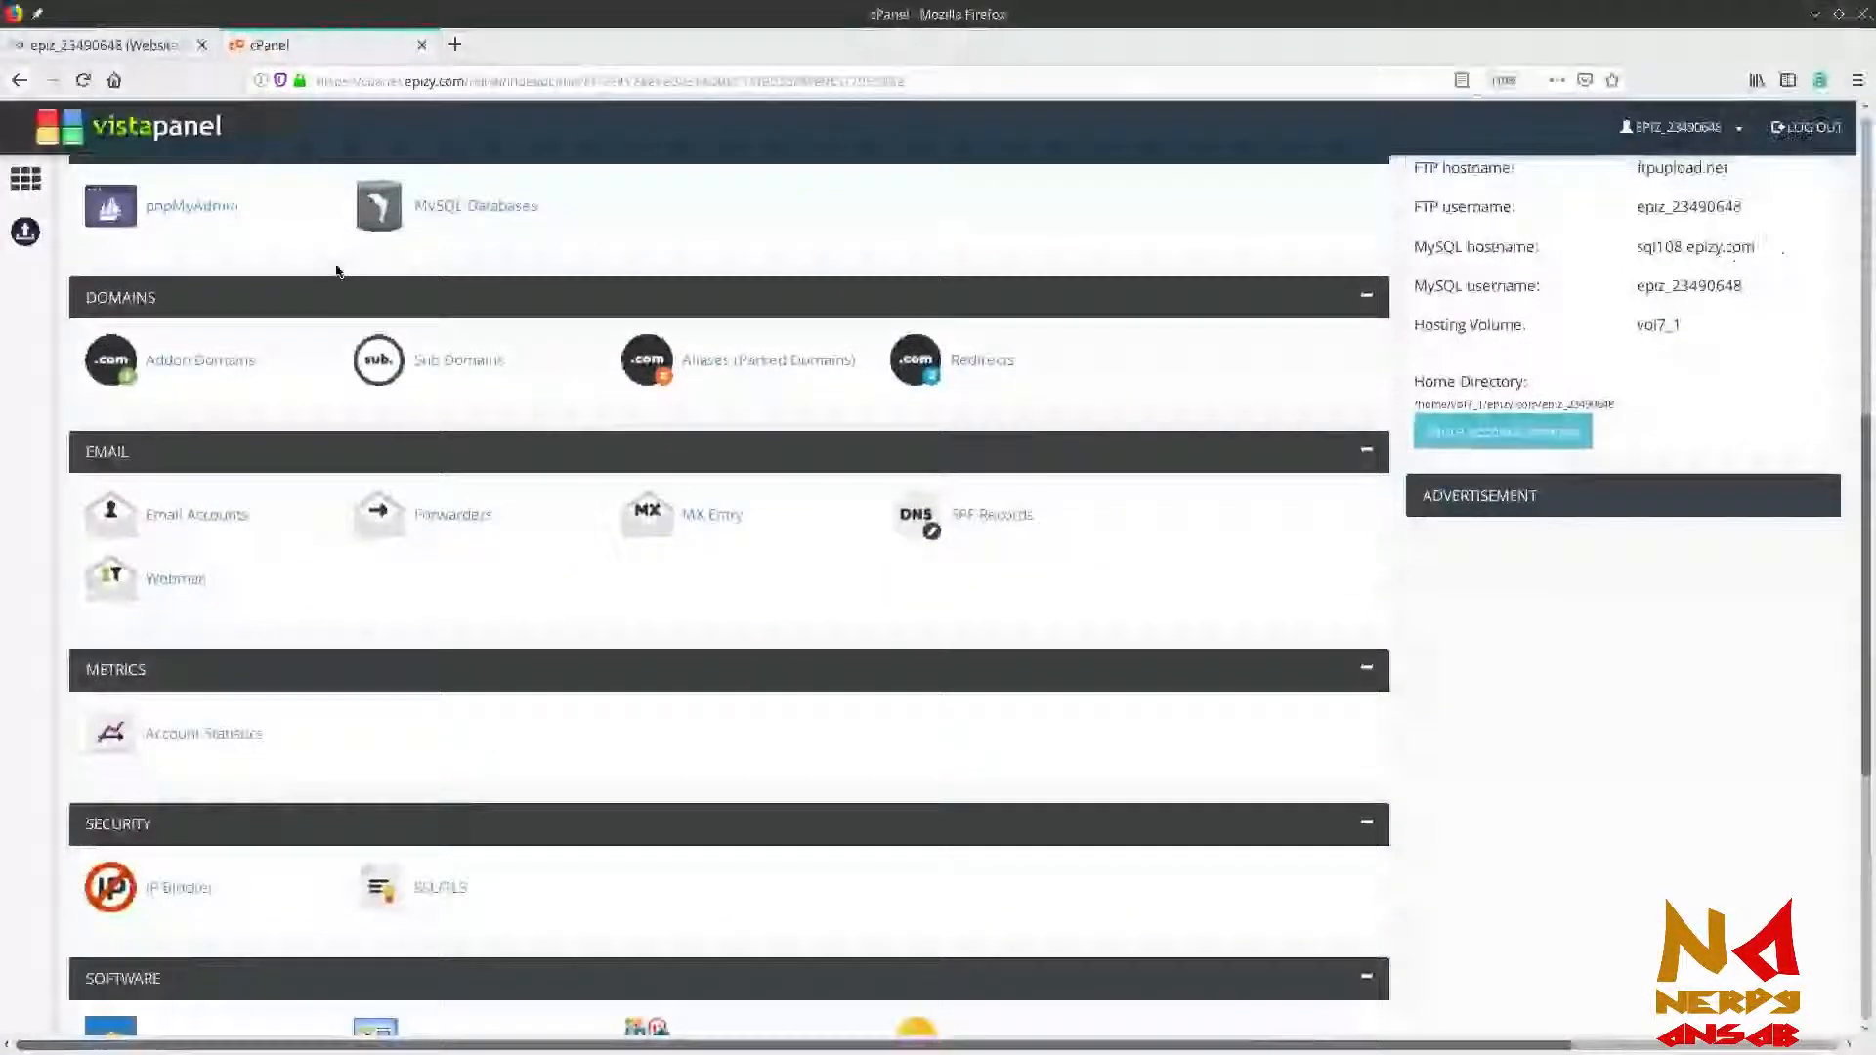
scroll(336, 271, down, 6)
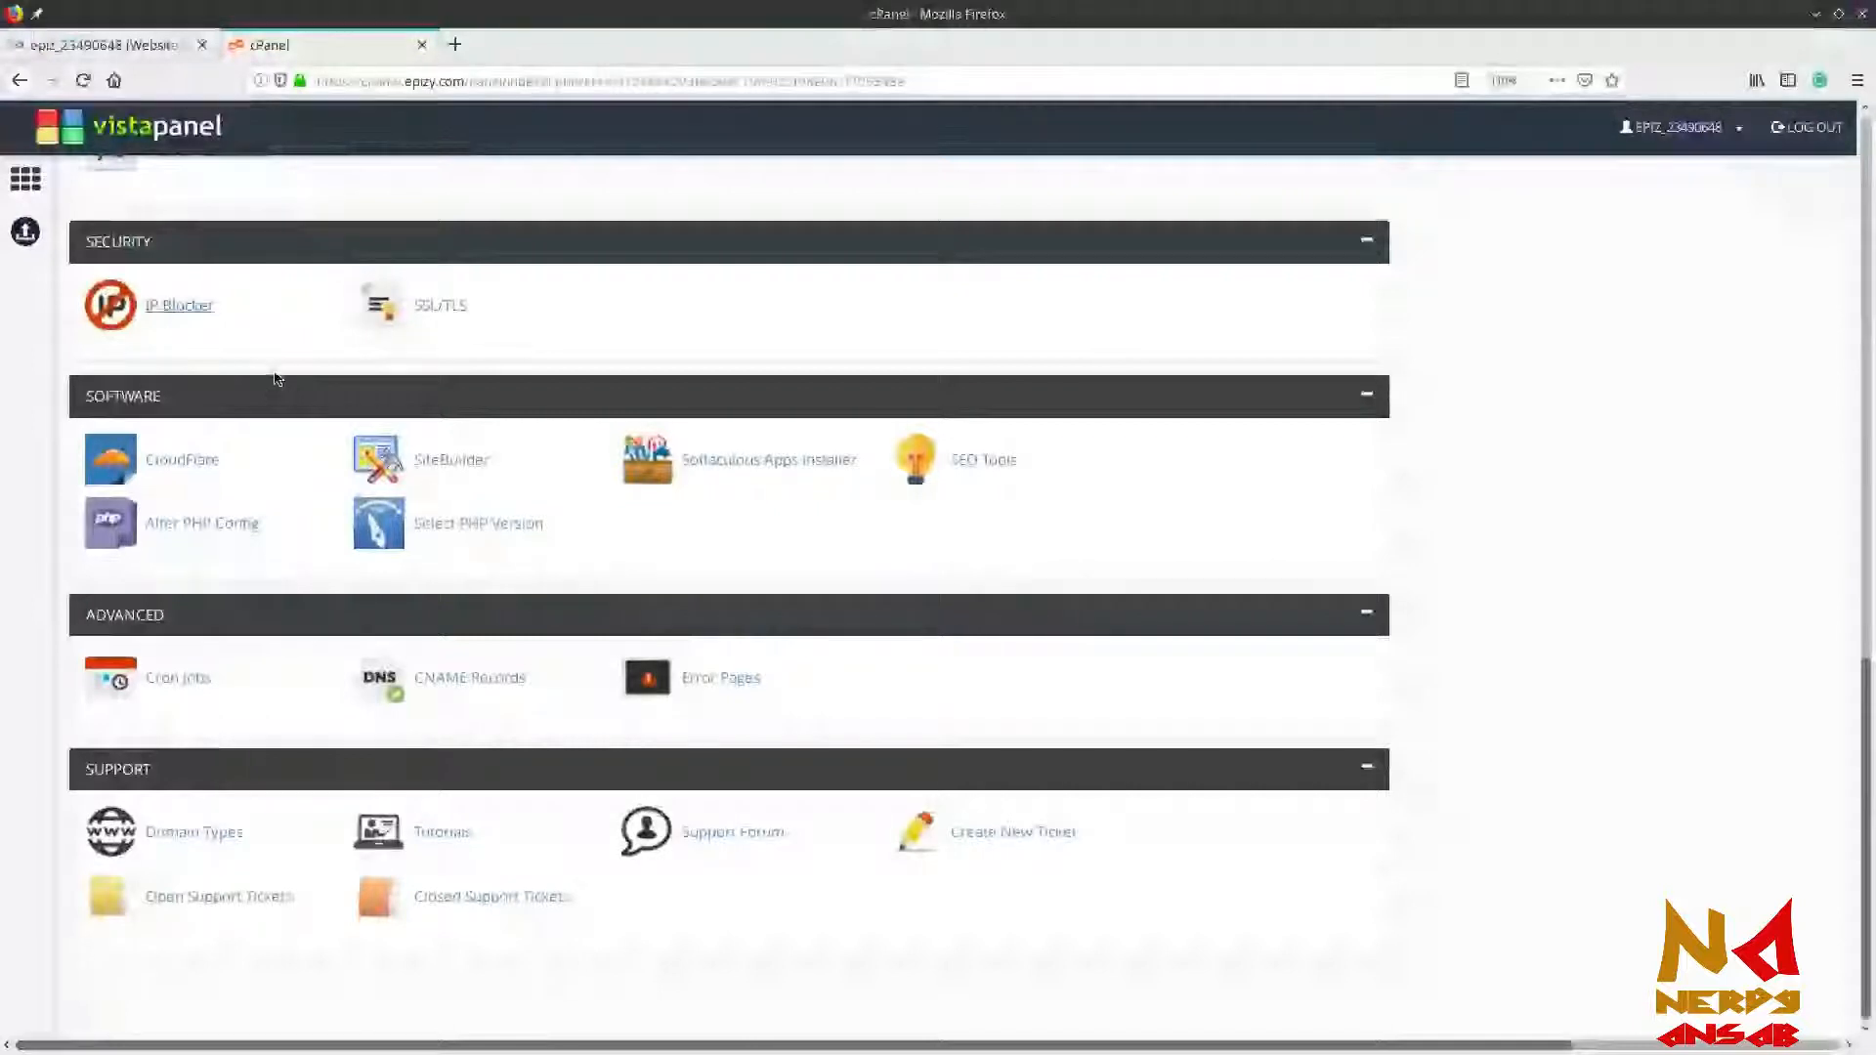
scroll(782, 371, up, 13)
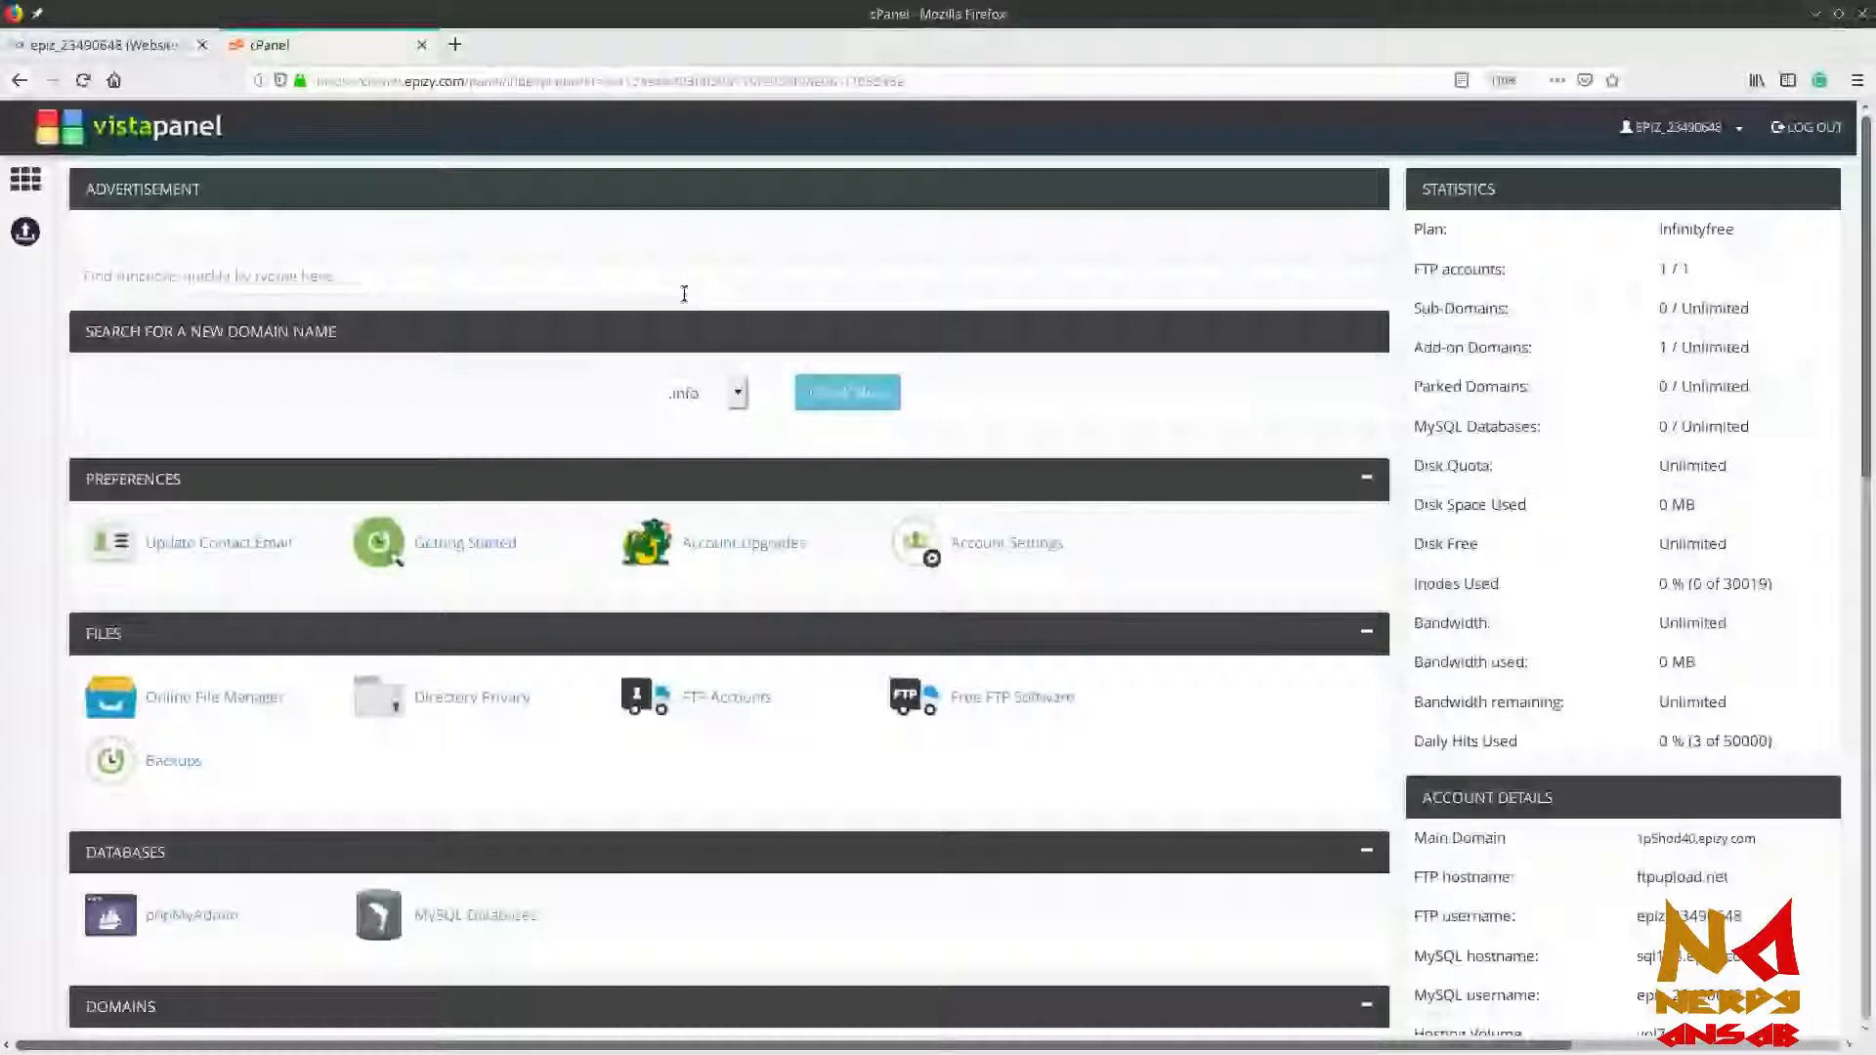
scroll(684, 293, down, 7)
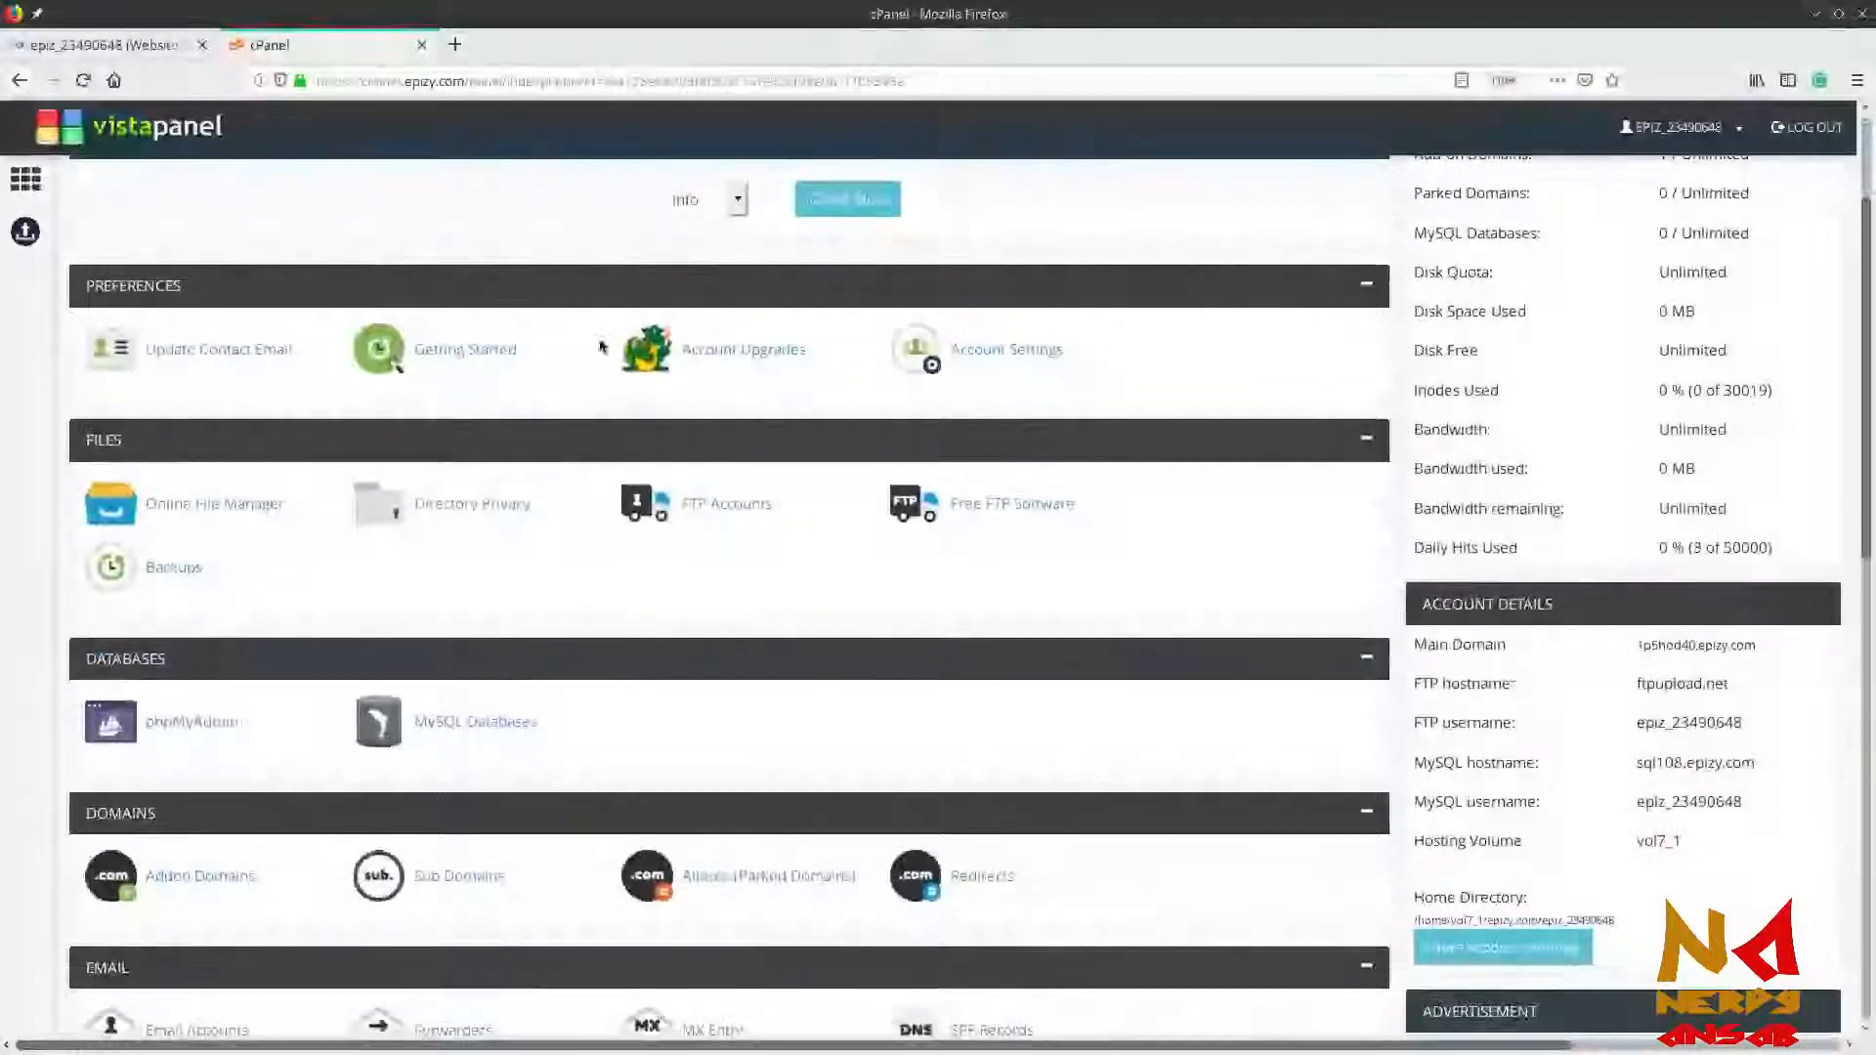
scroll(565, 532, down, 3)
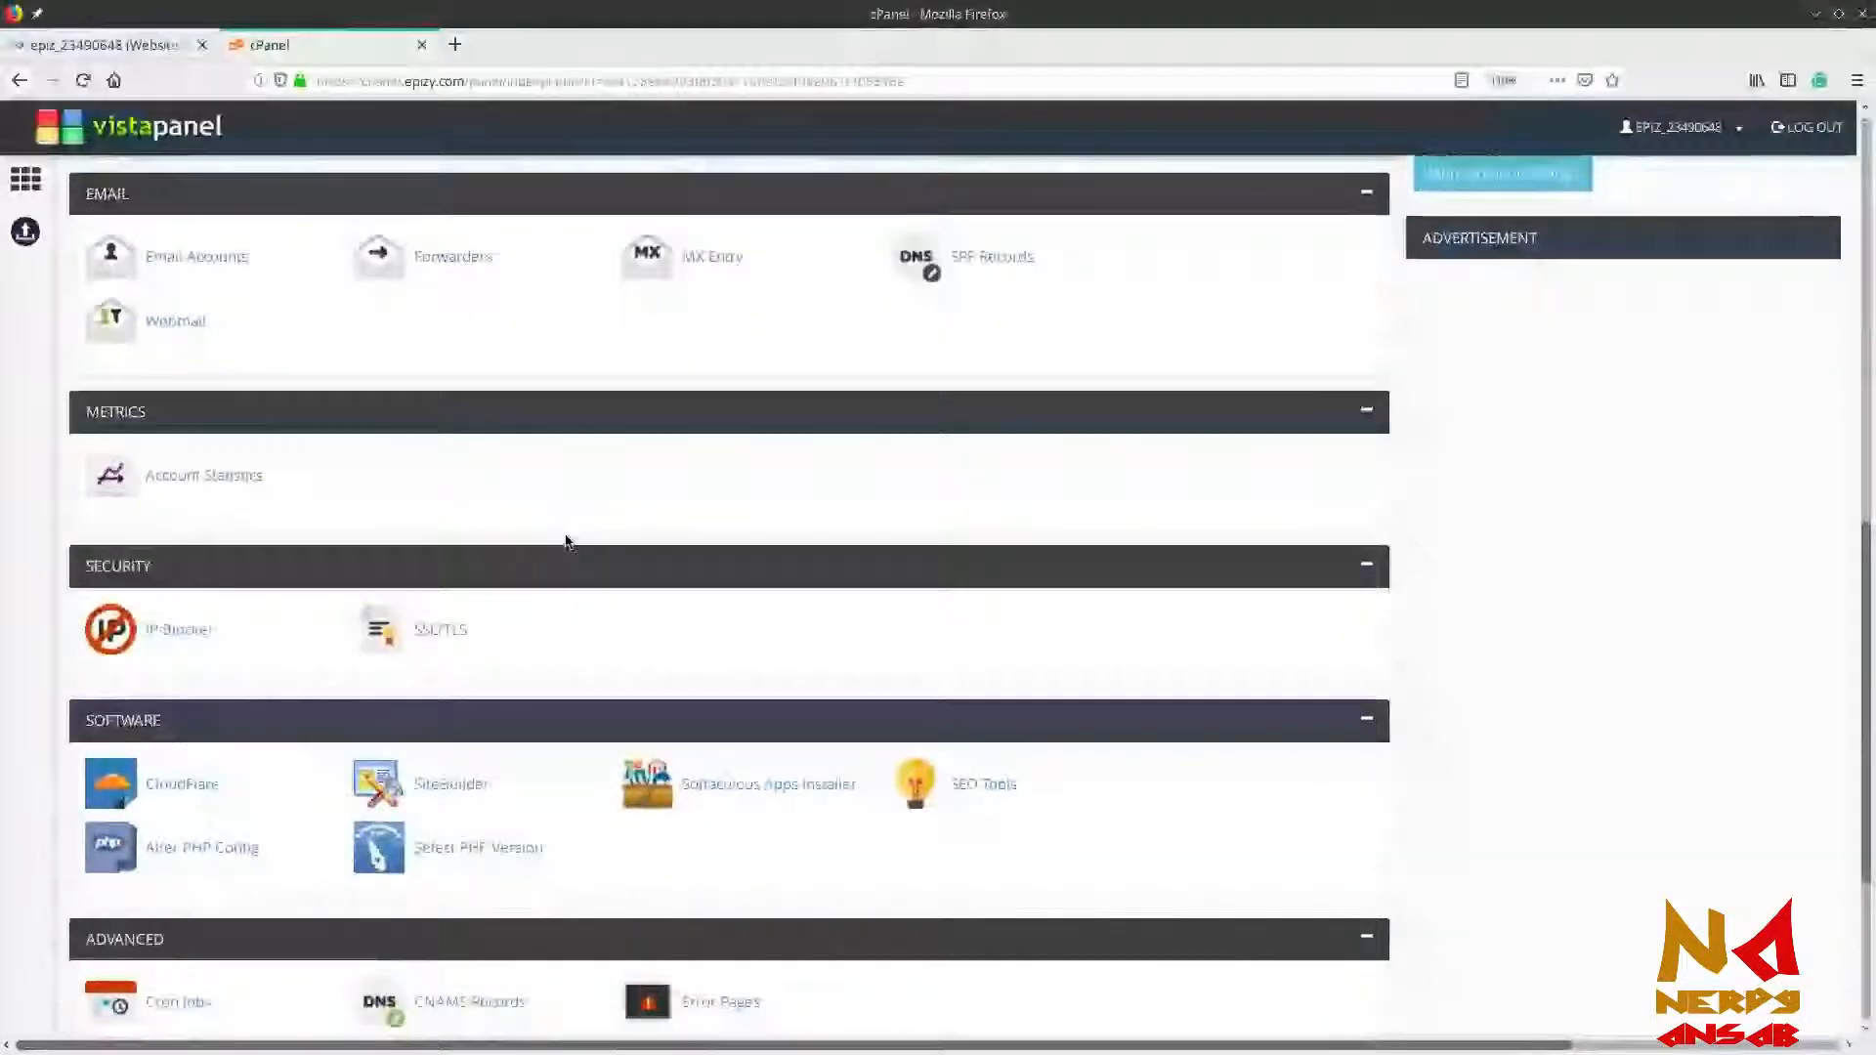
scroll(565, 537, down, 2)
scroll(565, 533, up, 8)
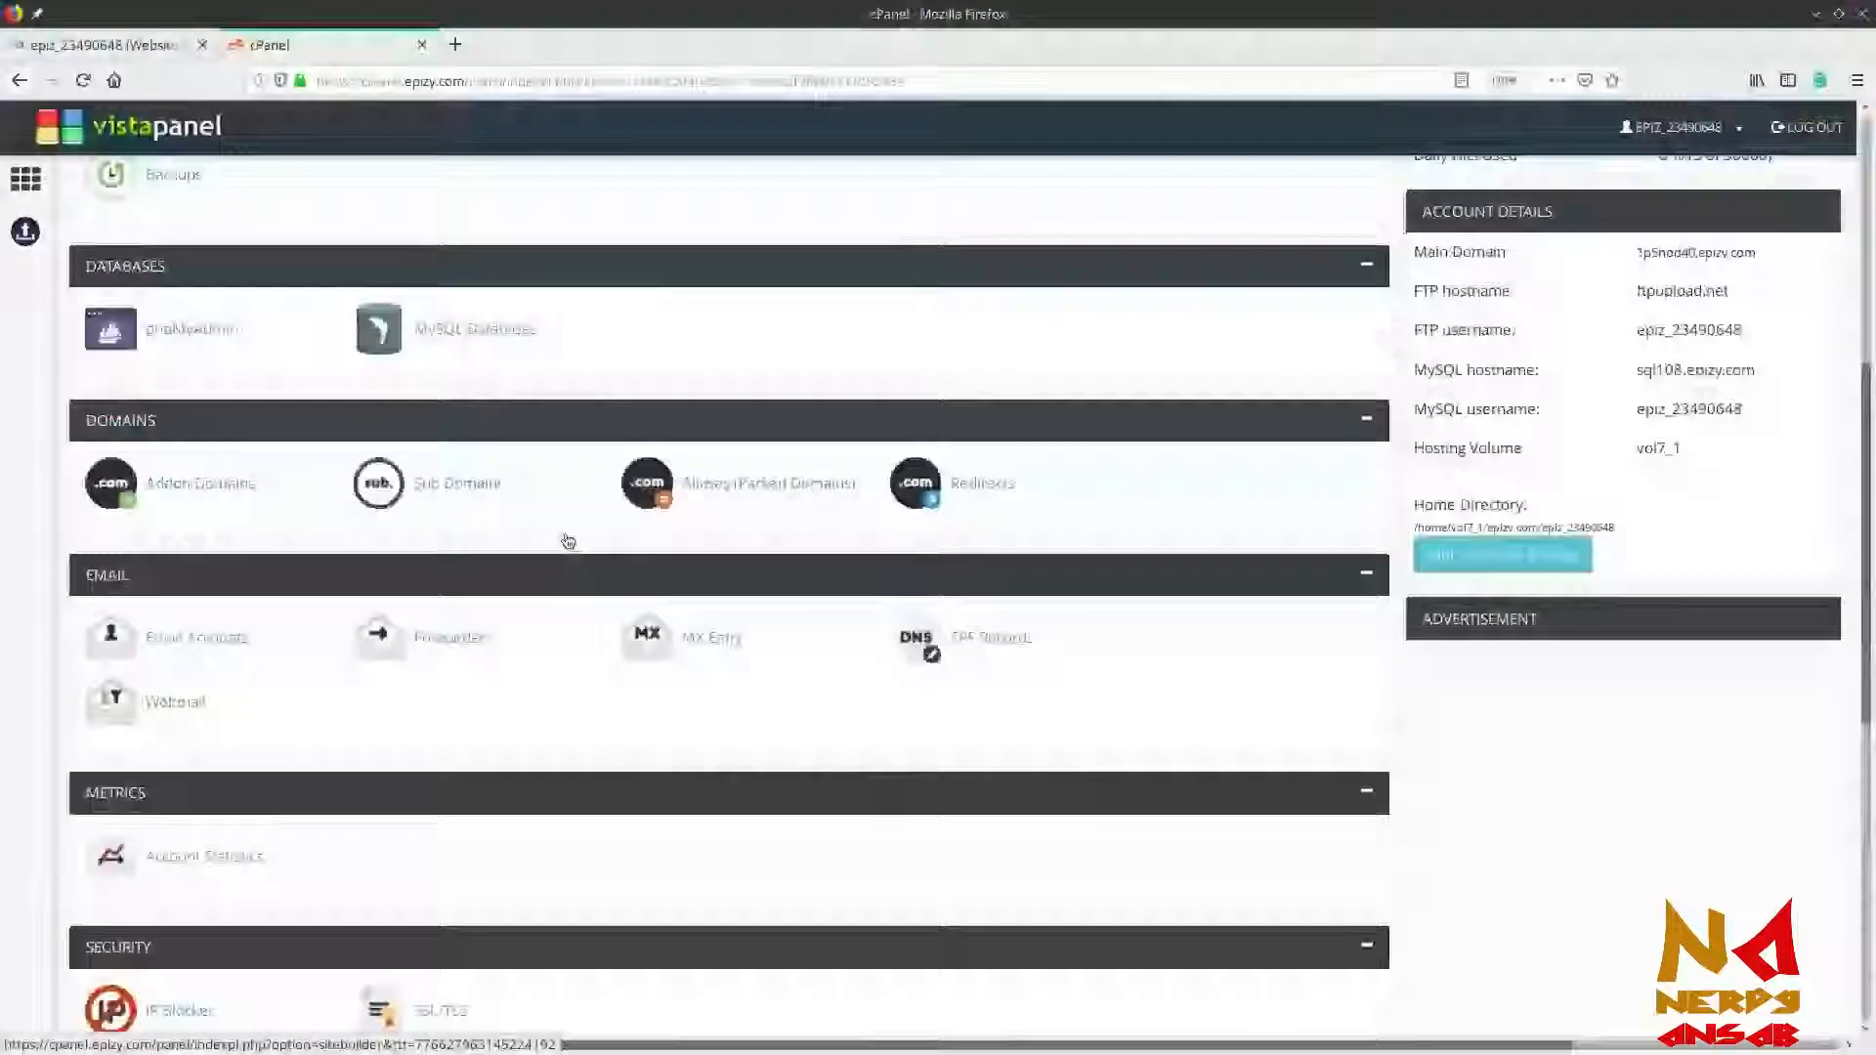
scroll(565, 534, up, 2)
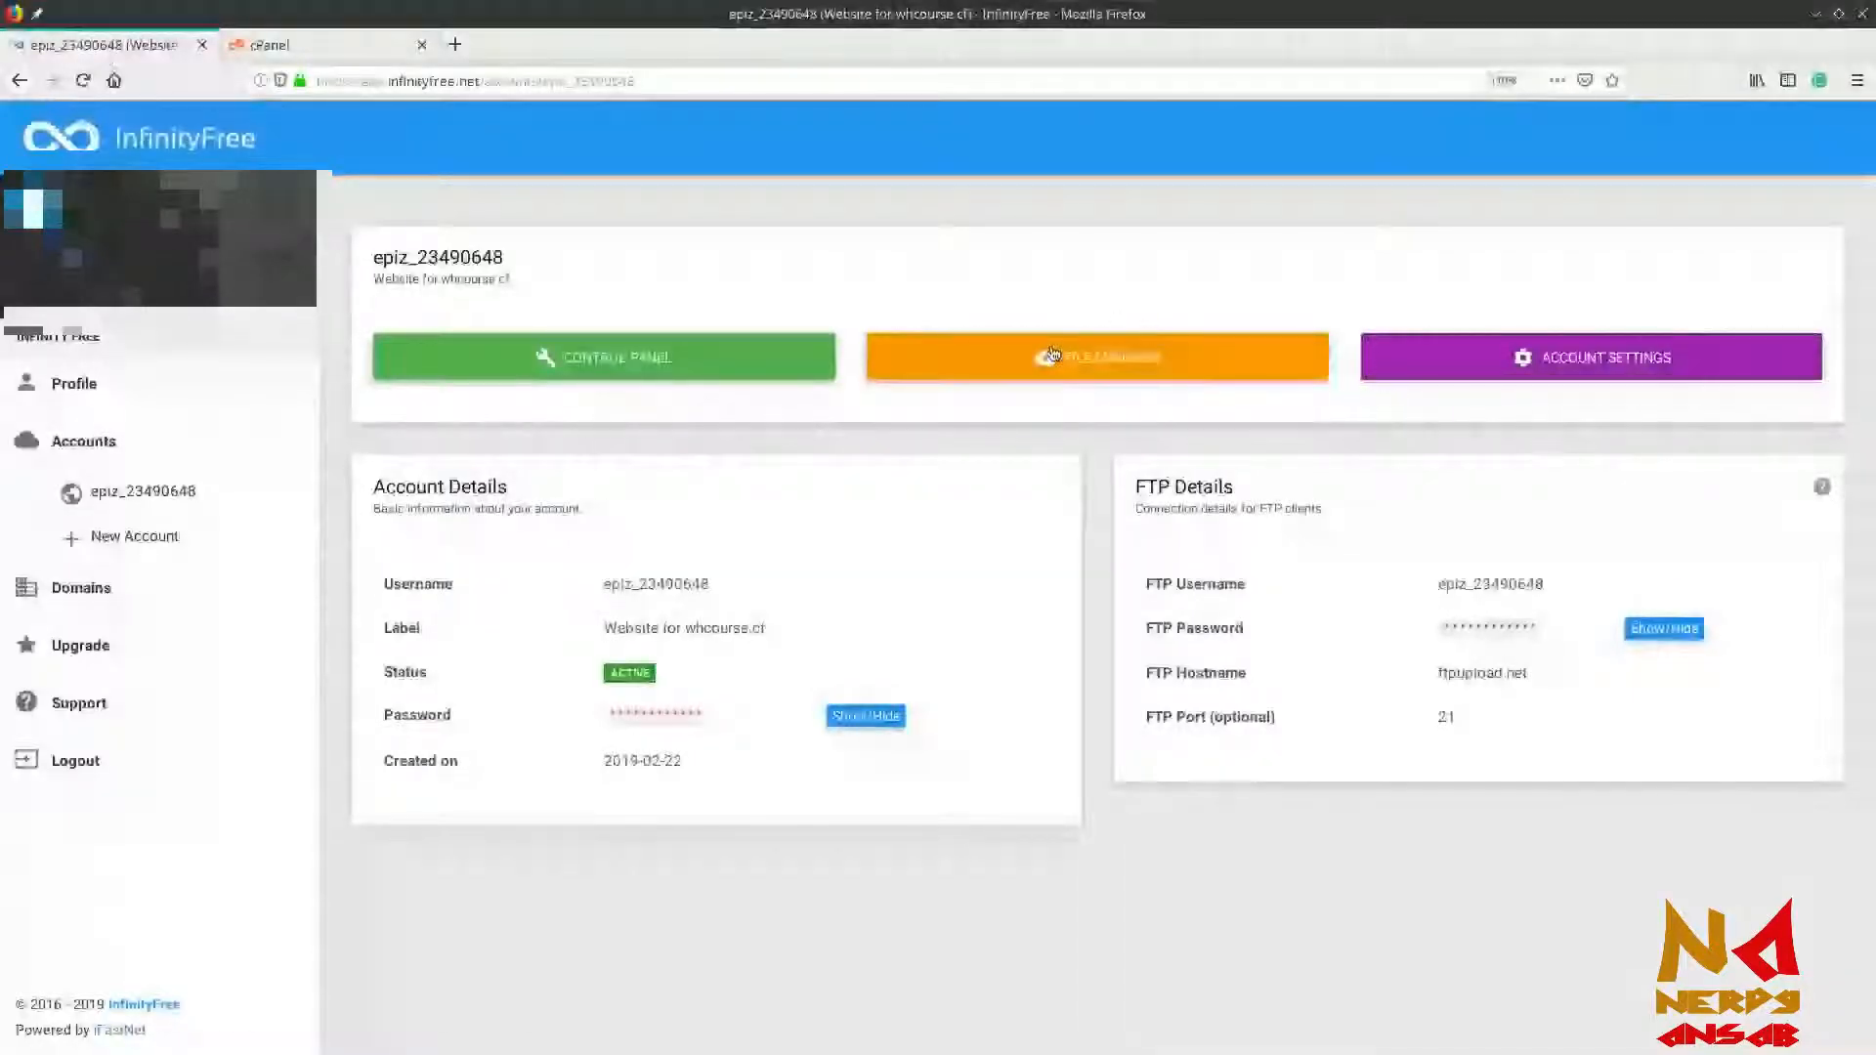
Open the hosting account's file manager, close it, and return to the start of the control panel
click(1052, 353)
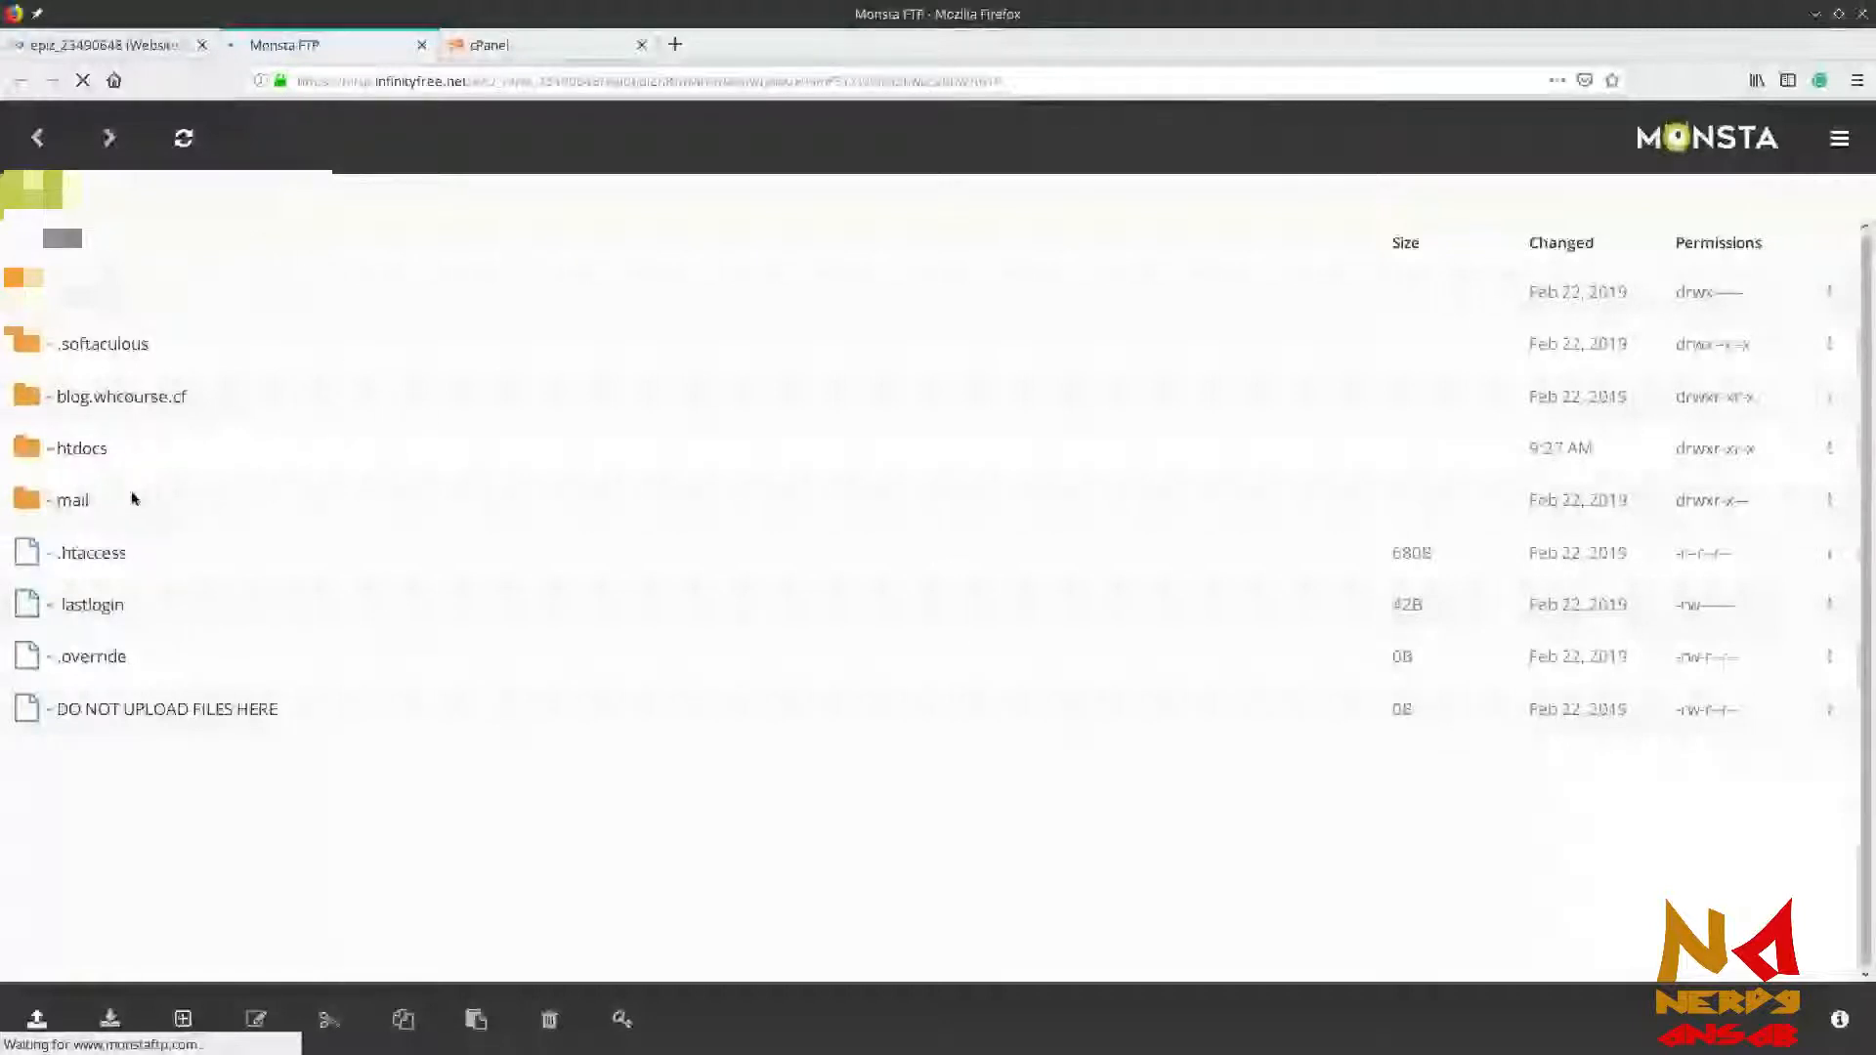
click(421, 45)
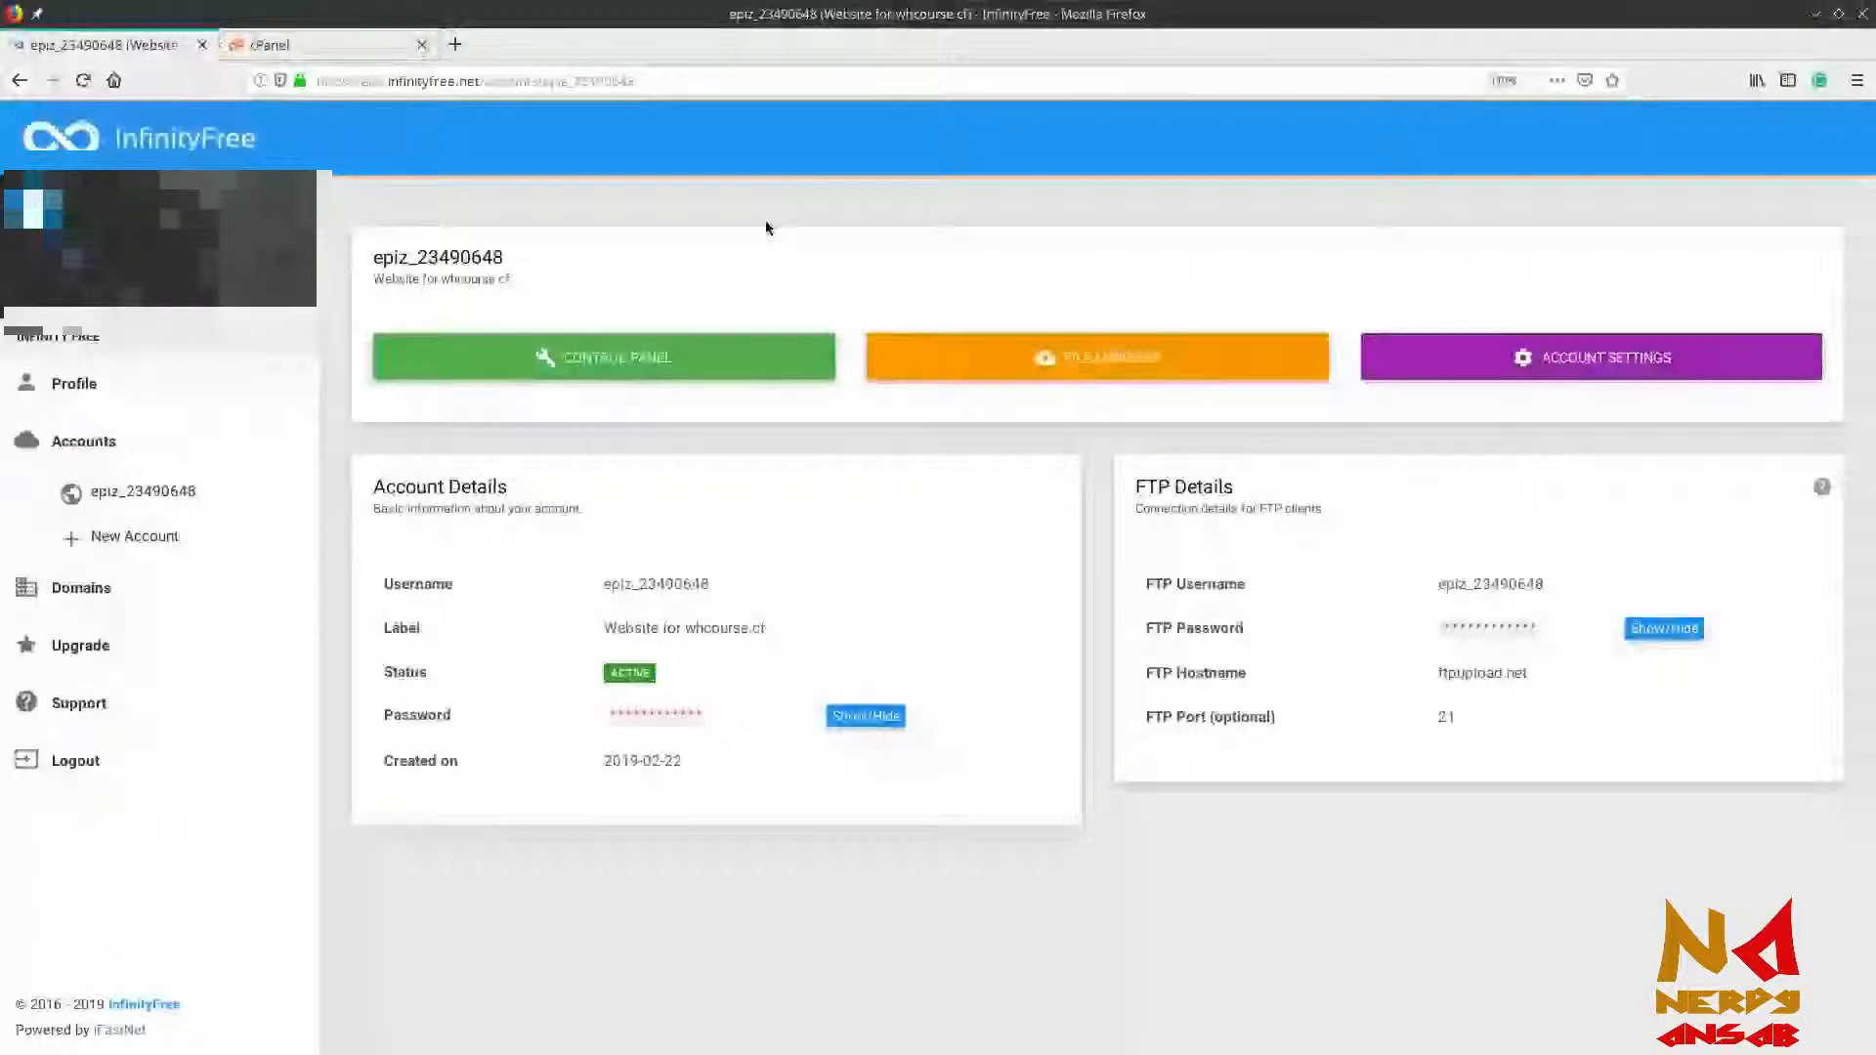
click(342, 49)
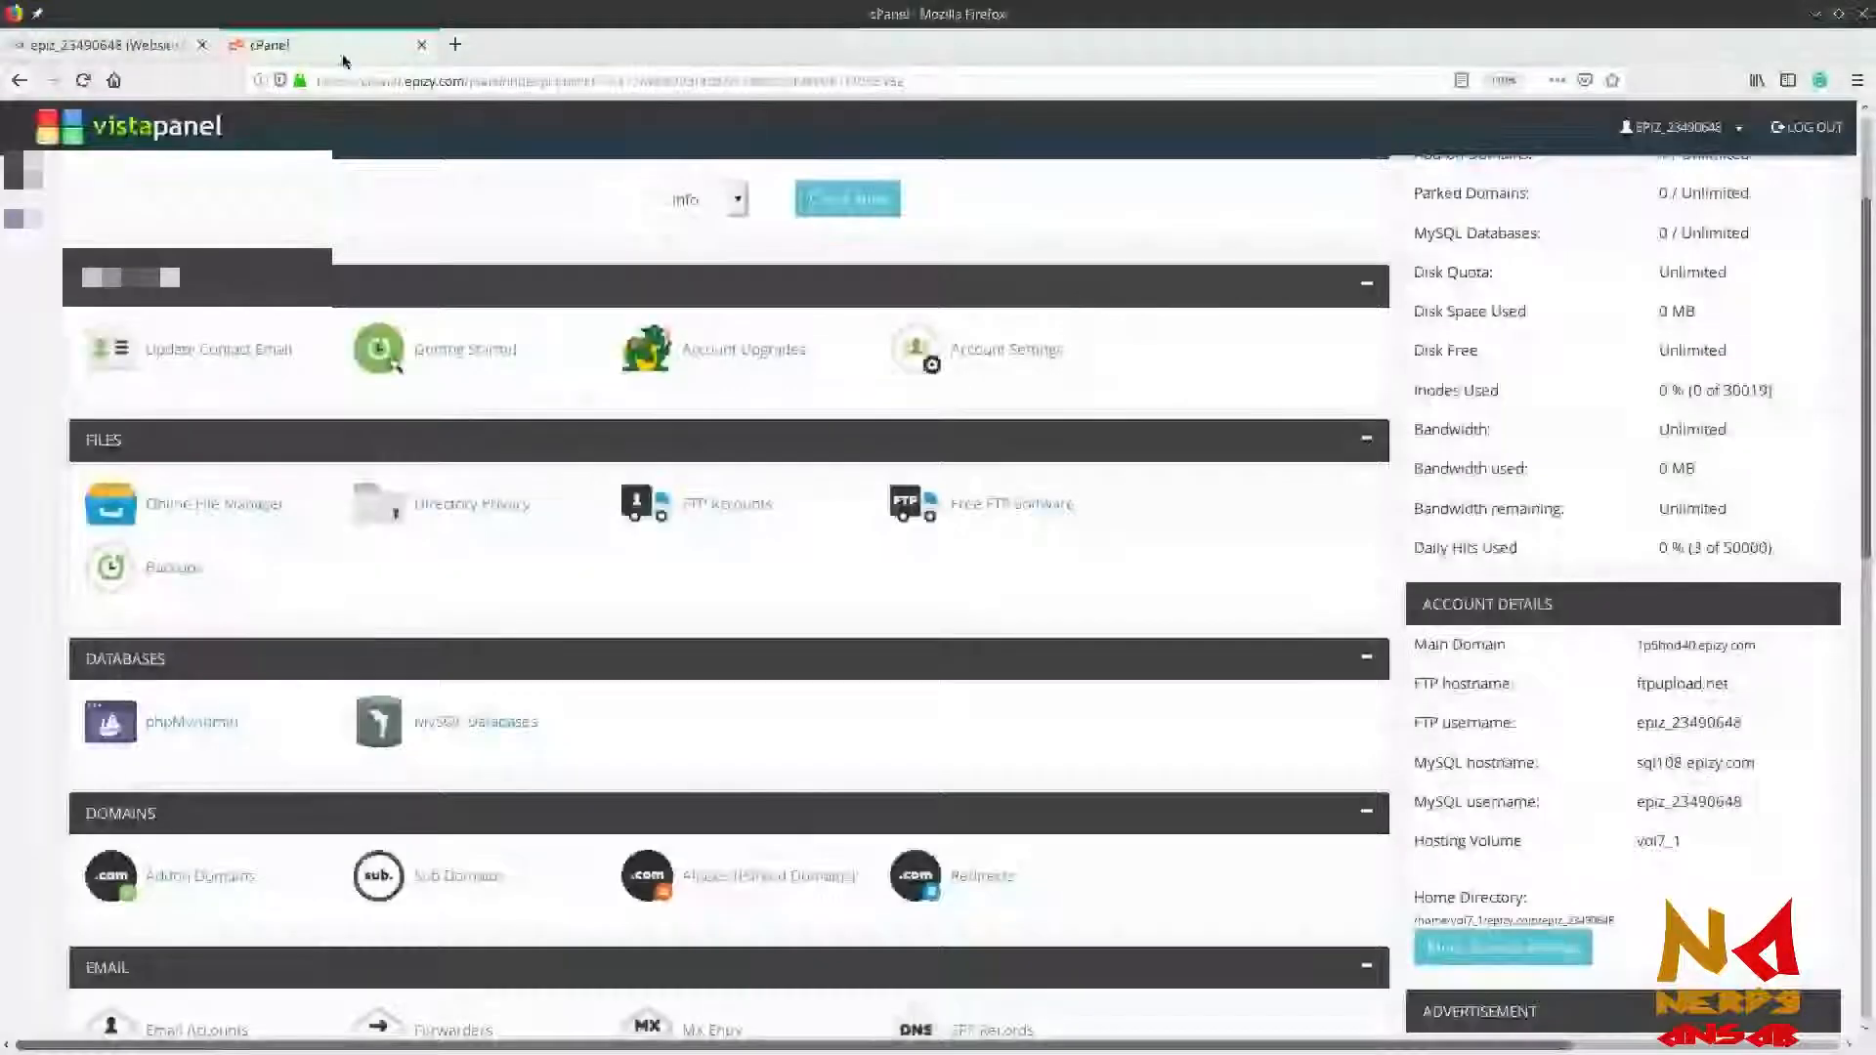
scroll(1068, 238, up, 3)
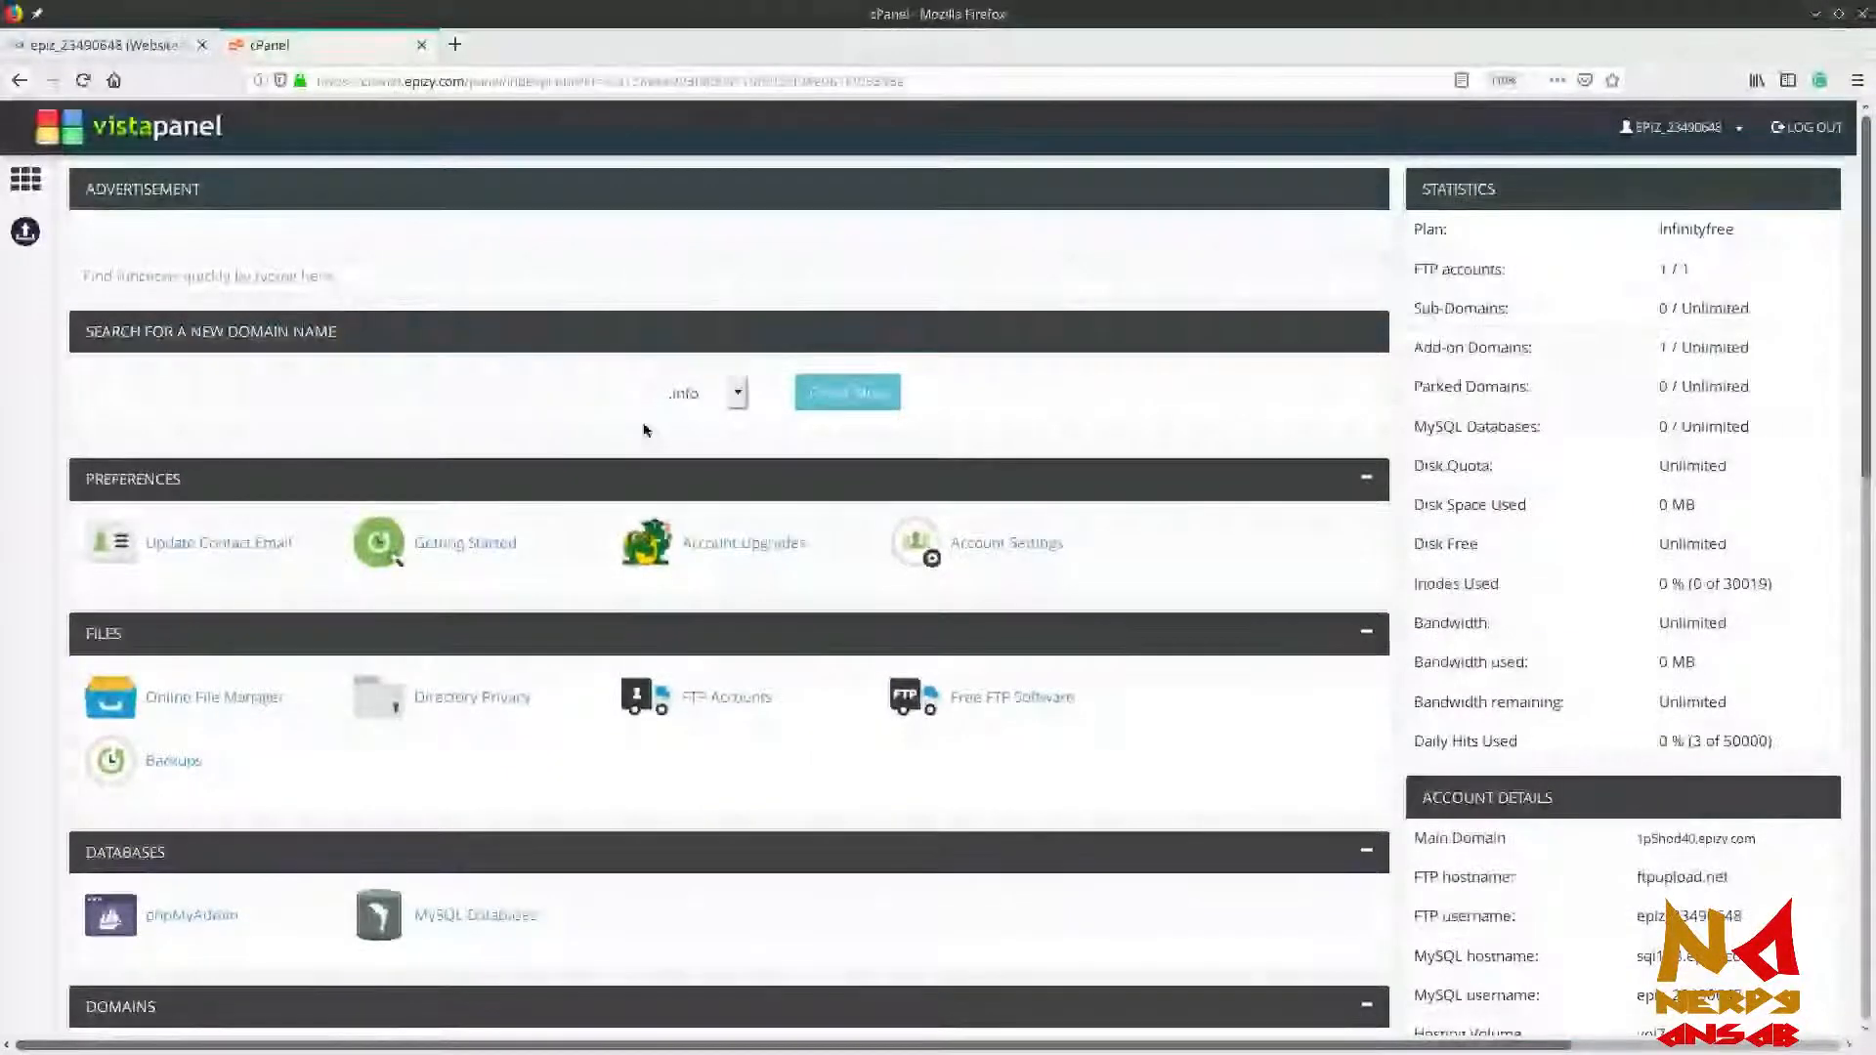
Open the Getting Started guide separately, read through to its FTP client instructions, and close it
scroll(650, 430, down, 2)
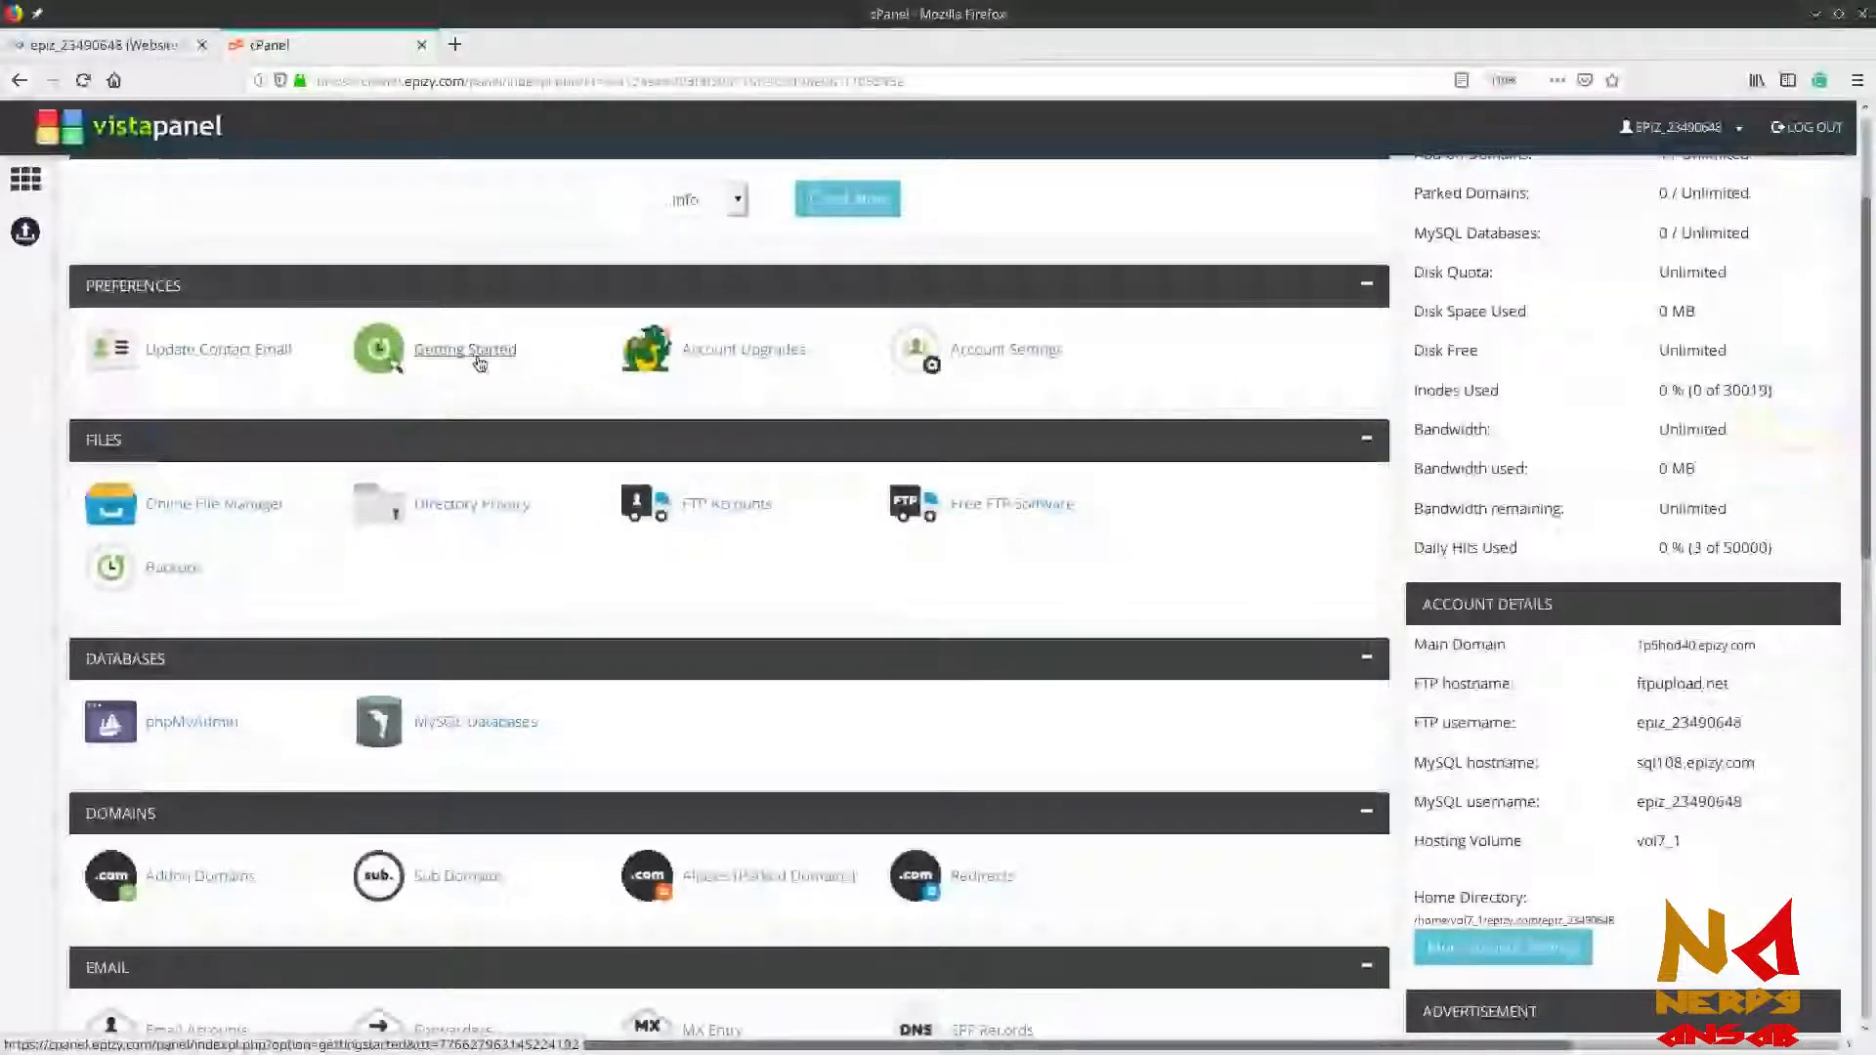
middle_click(478, 364)
click(554, 45)
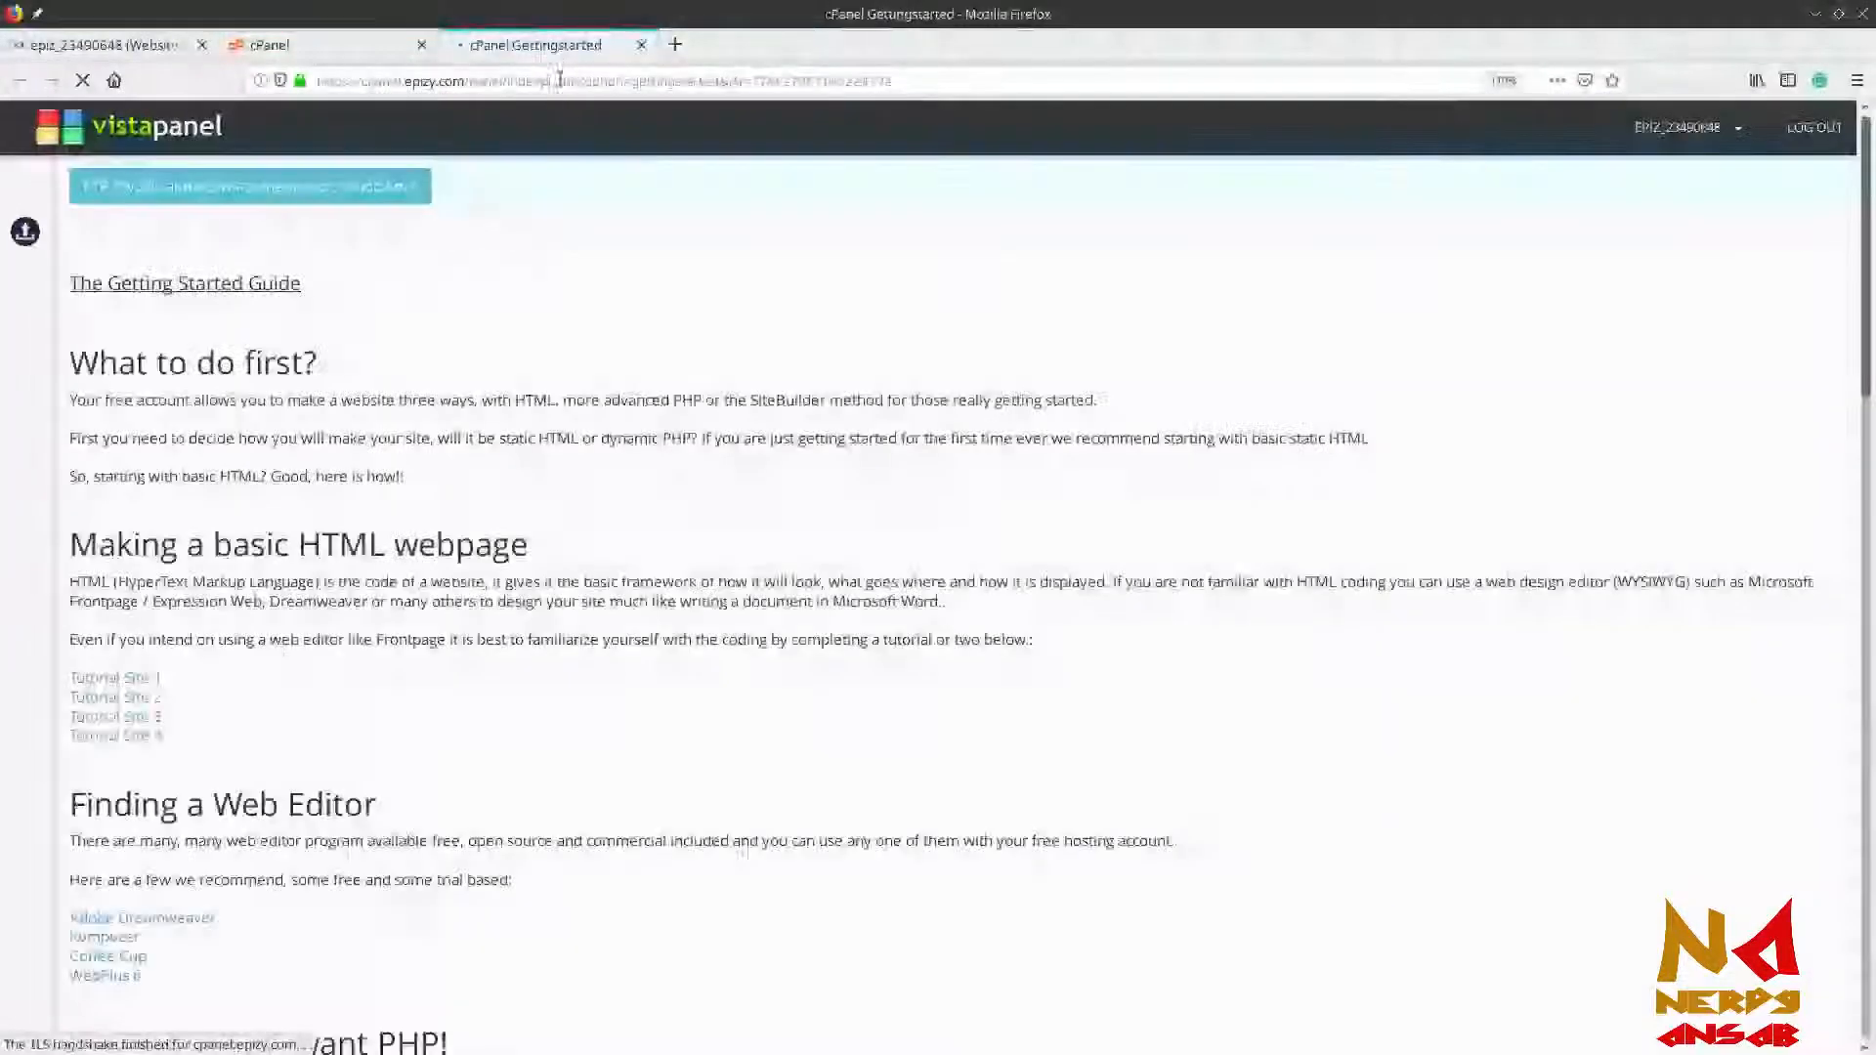
scroll(588, 344, down, 3)
scroll(491, 419, down, 3)
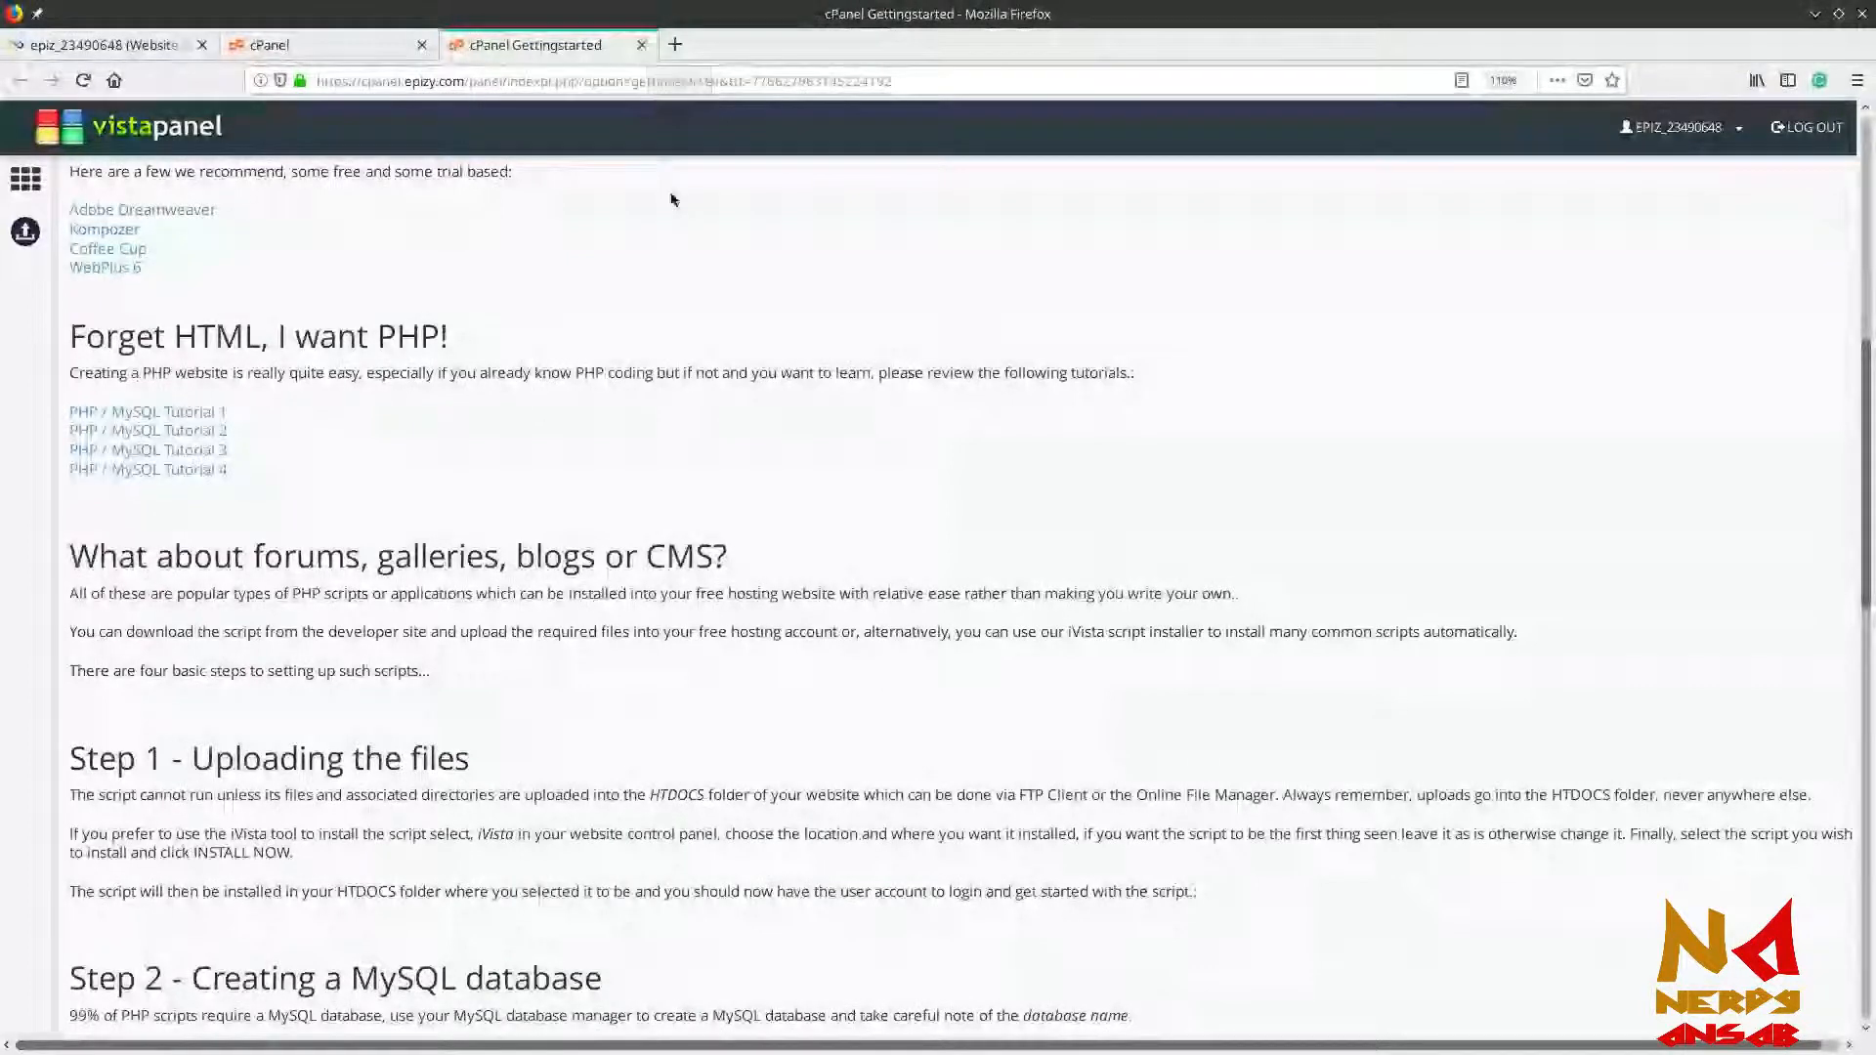
scroll(671, 200, down, 15)
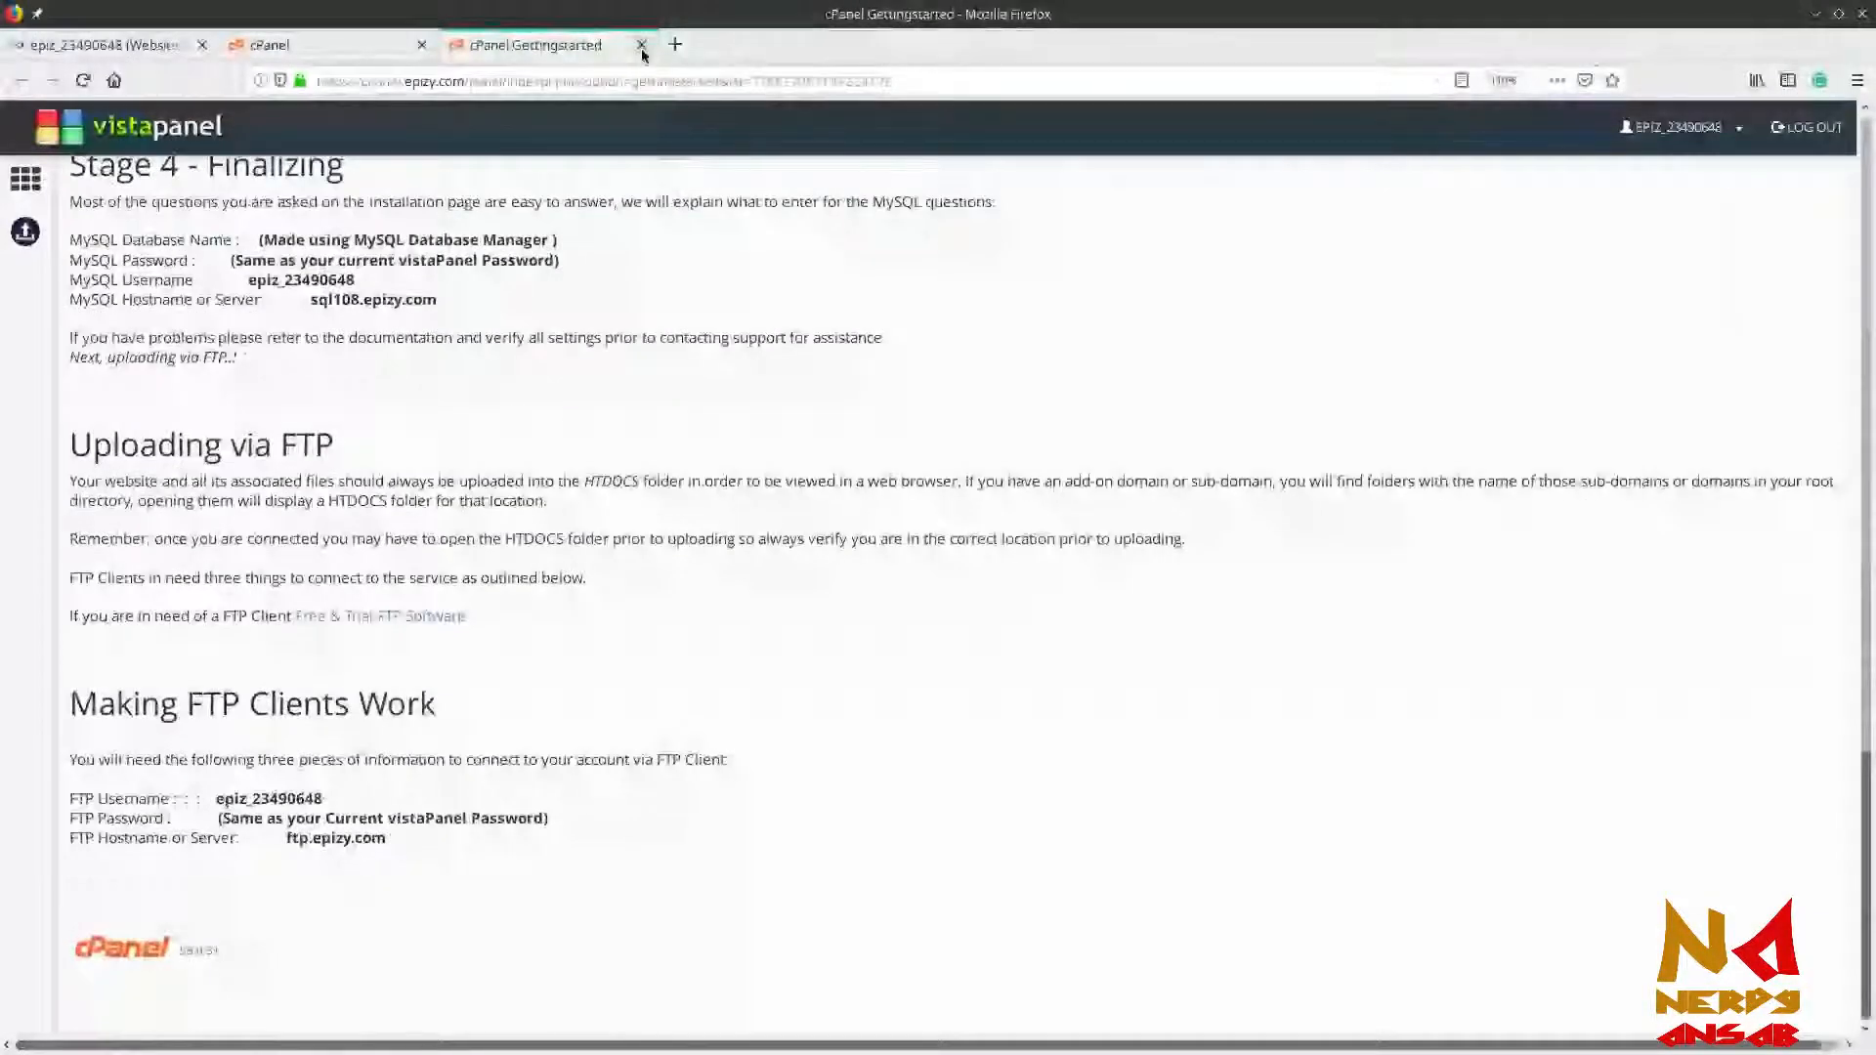
click(641, 45)
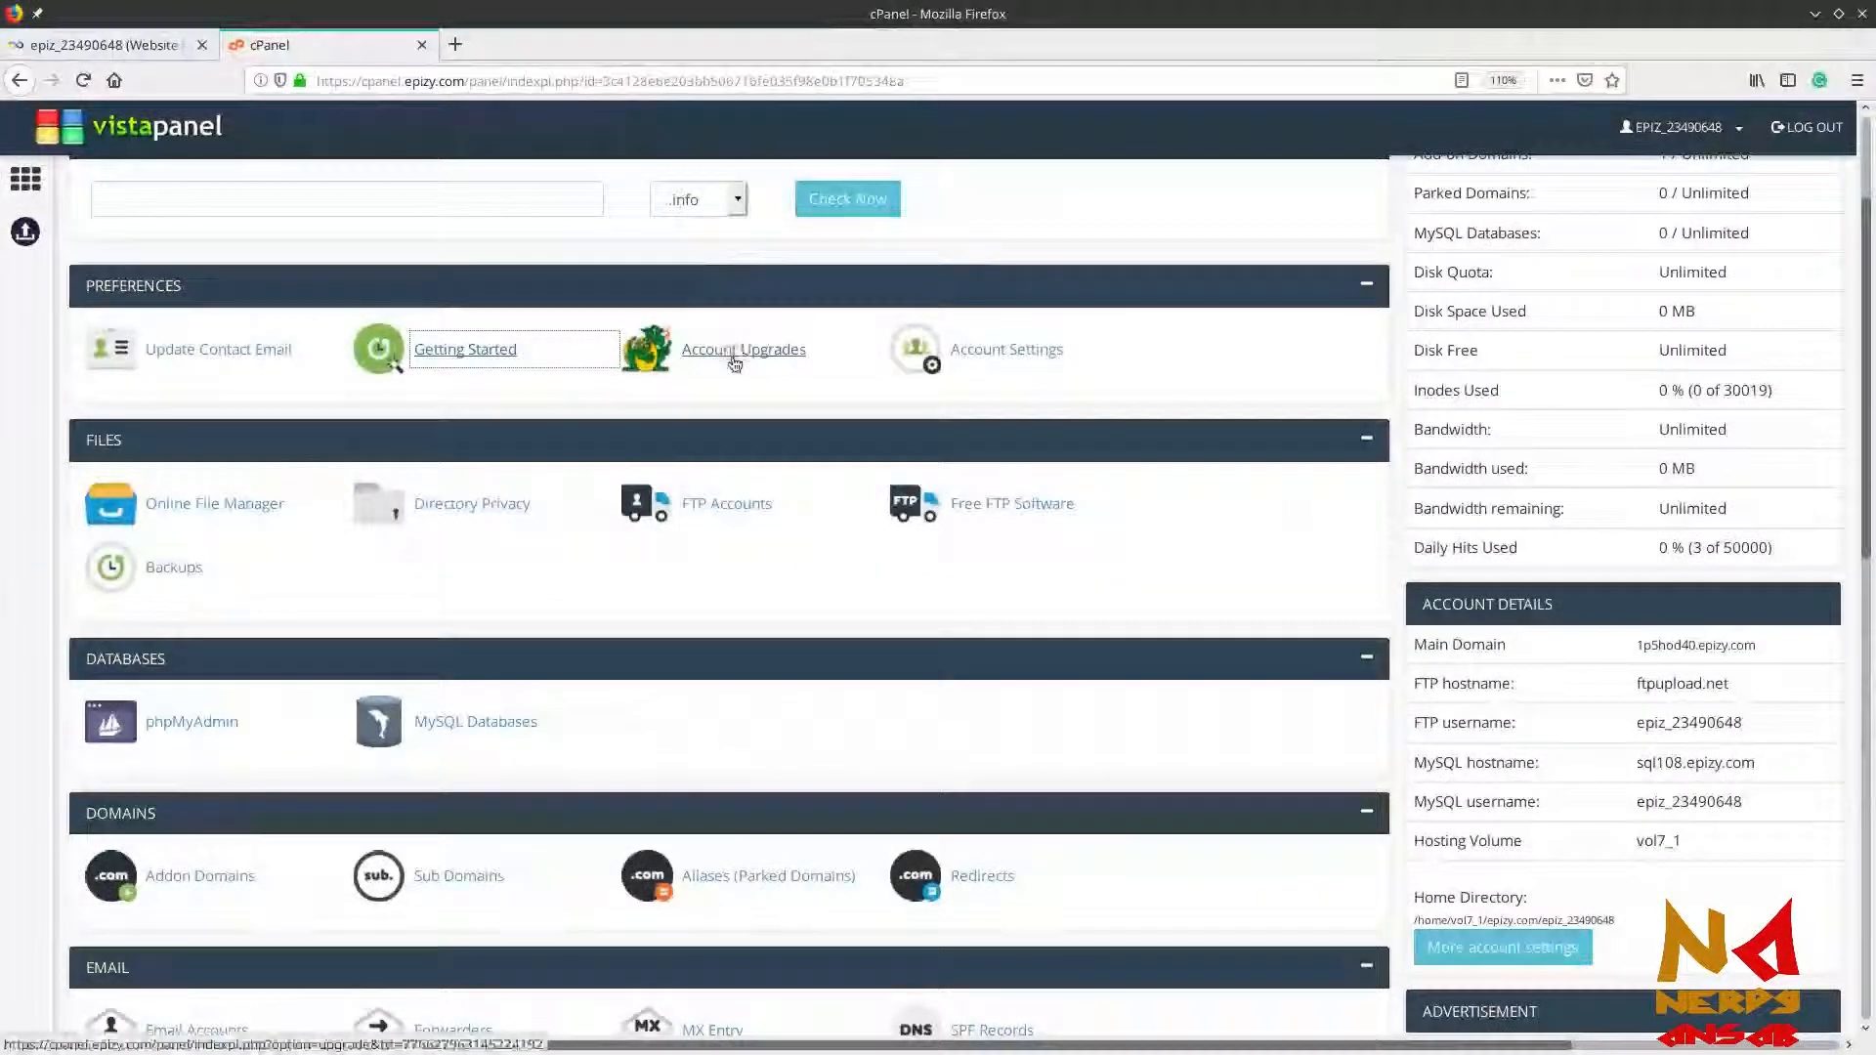
Open the Account Upgrades page, show the premium hosting plan feature table, and close the page
click(734, 363)
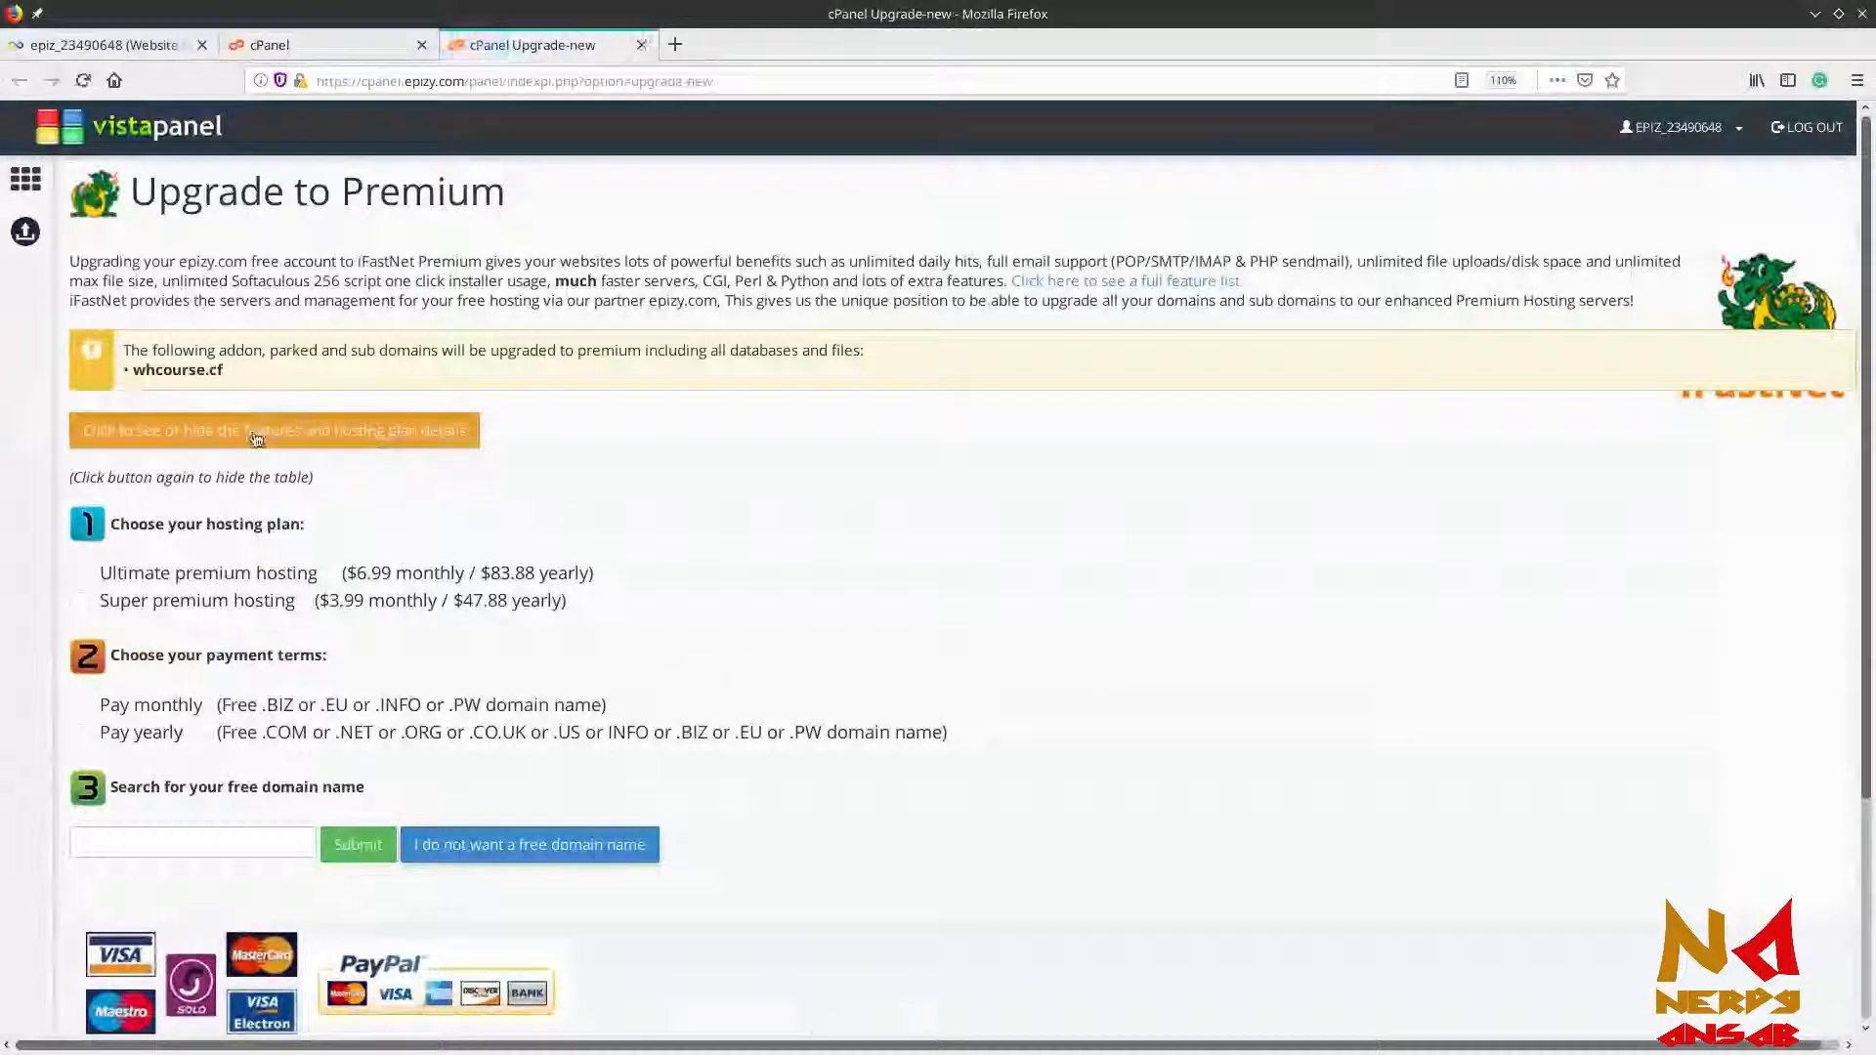
click(293, 431)
scroll(745, 435, down, 4)
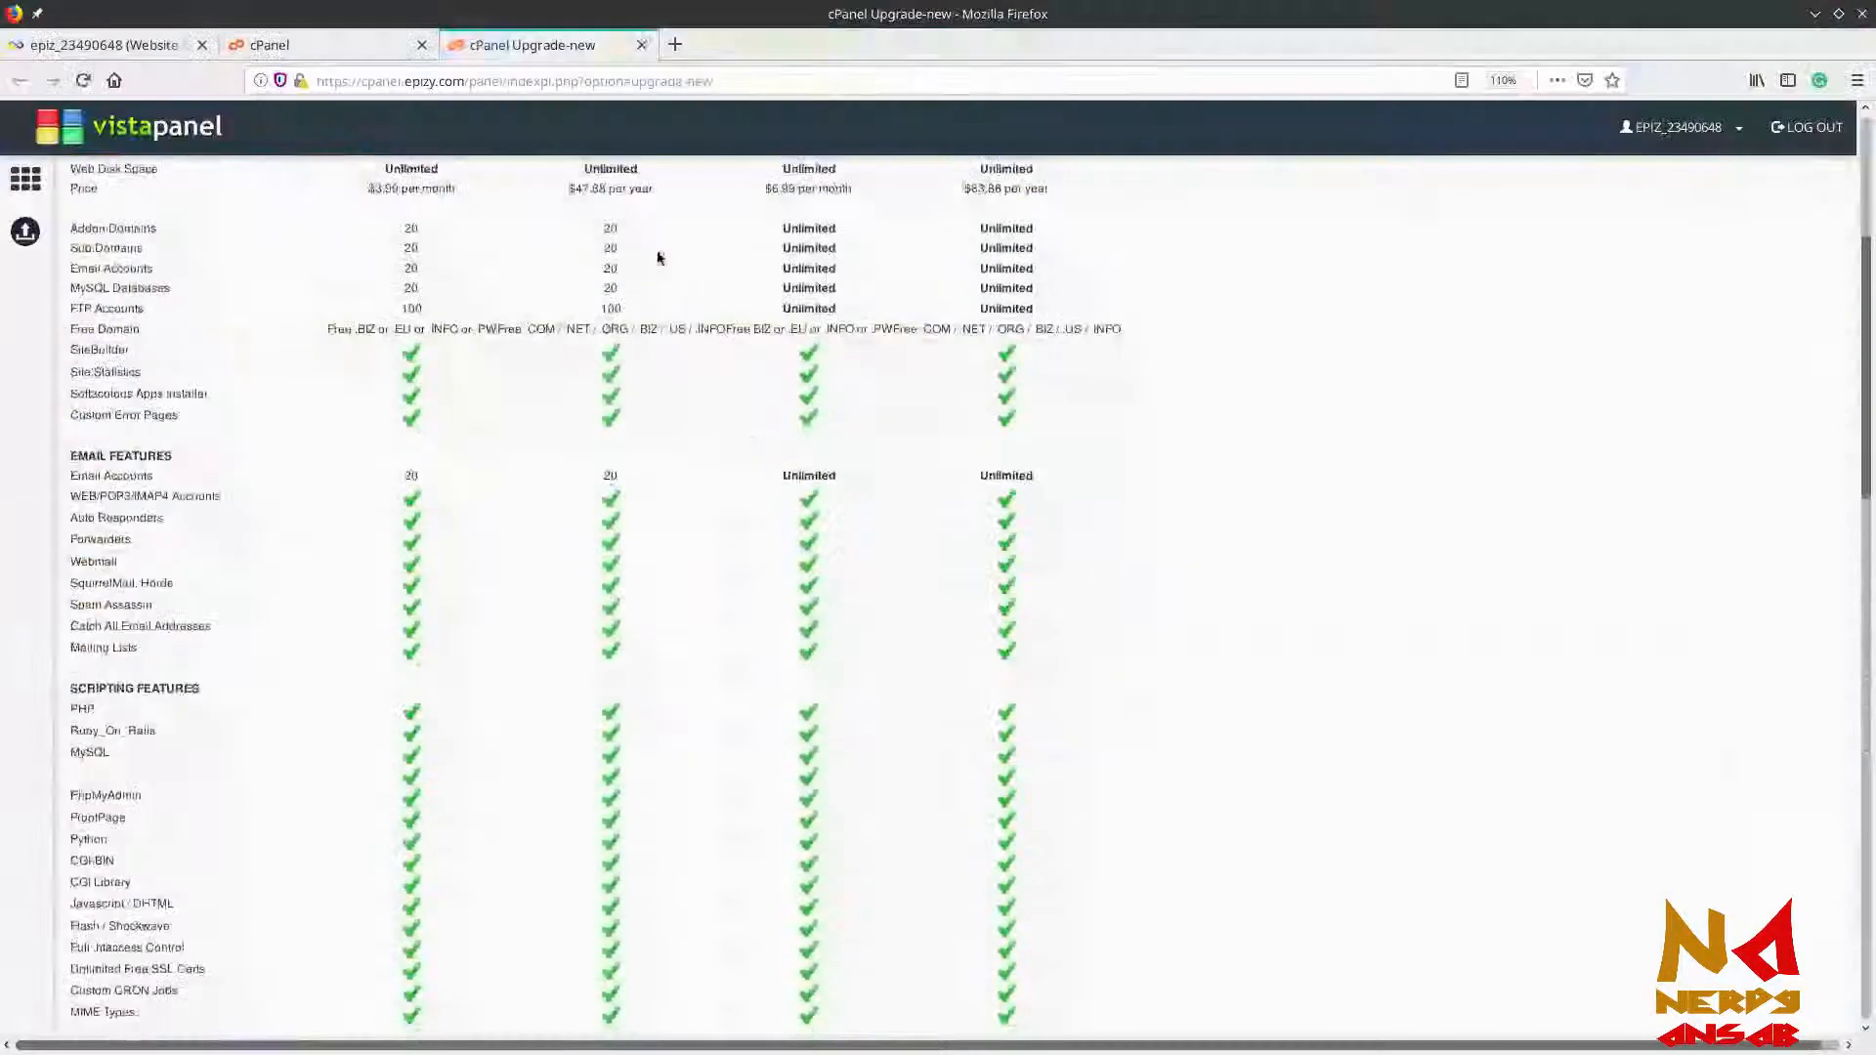
click(641, 46)
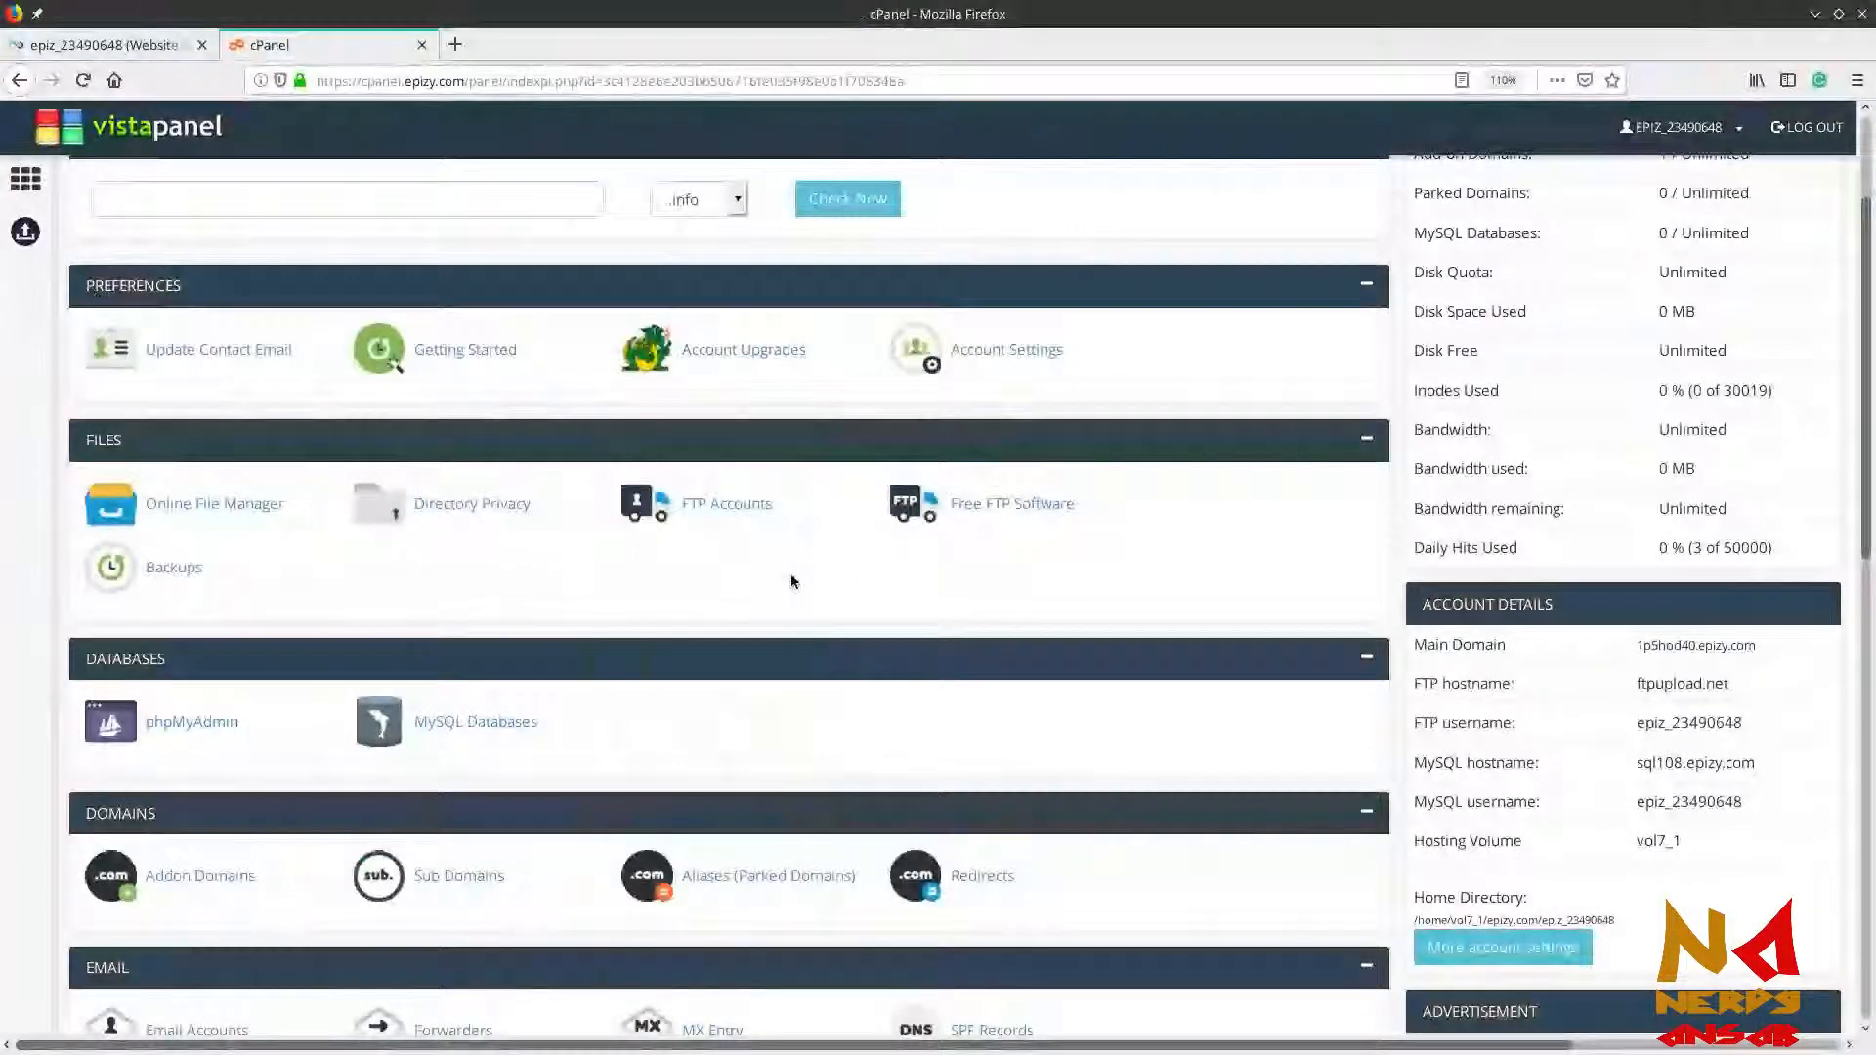
Enlarge the control panel page to 133% and examine its Files, Databases, Domains and Email sections
key(ctrl+plus)
key(ctrl+plus)
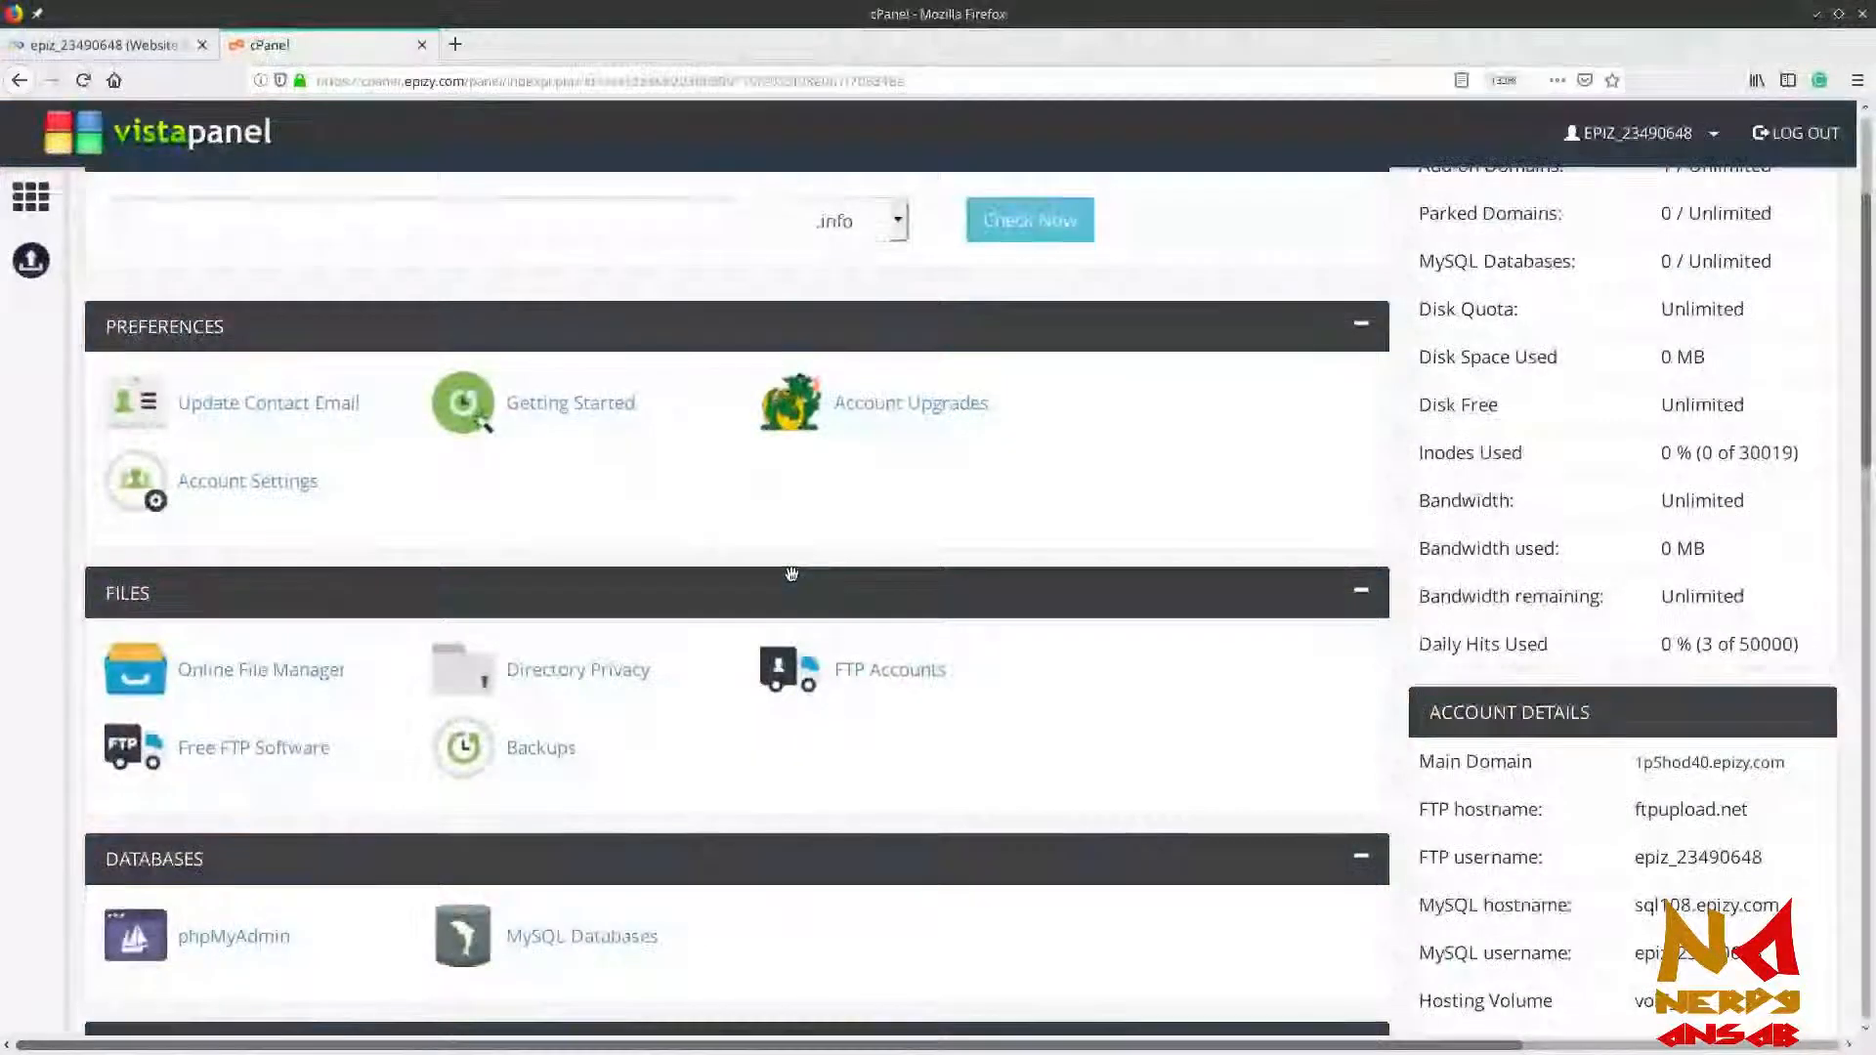
scroll(643, 522, down, 3)
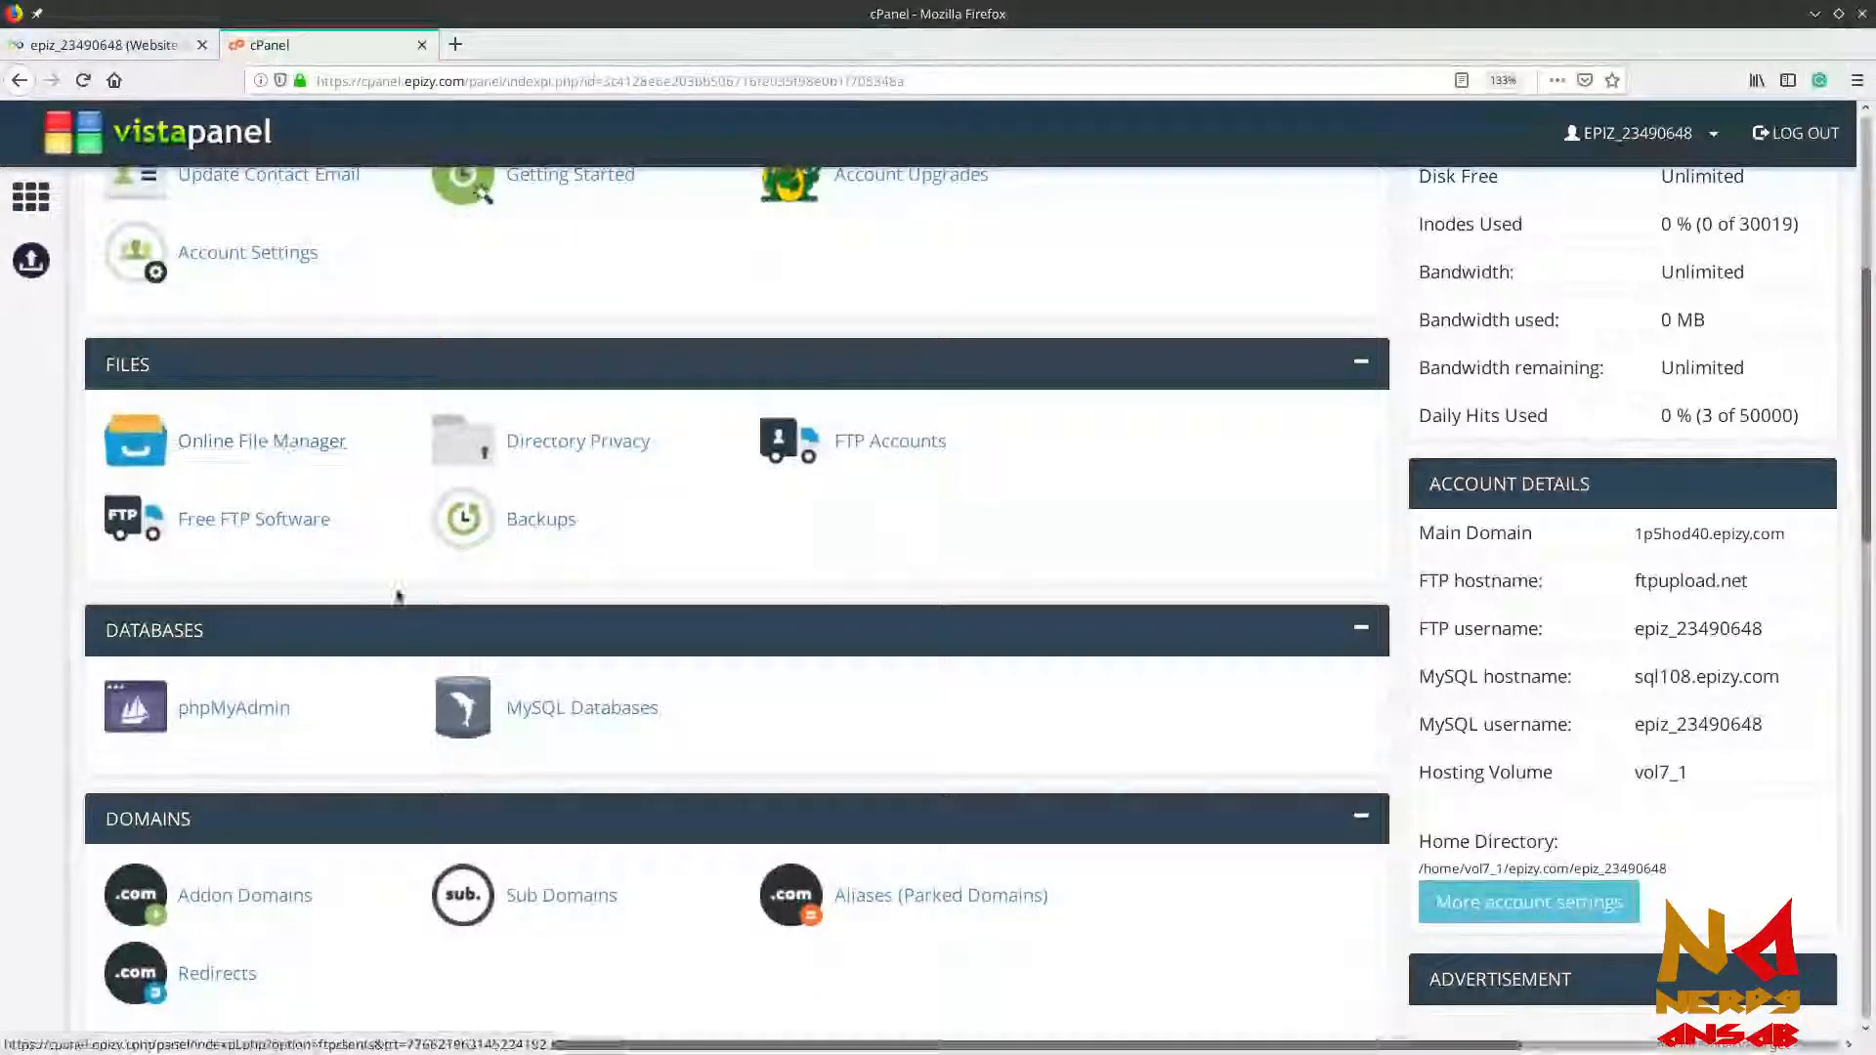
scroll(411, 610, down, 3)
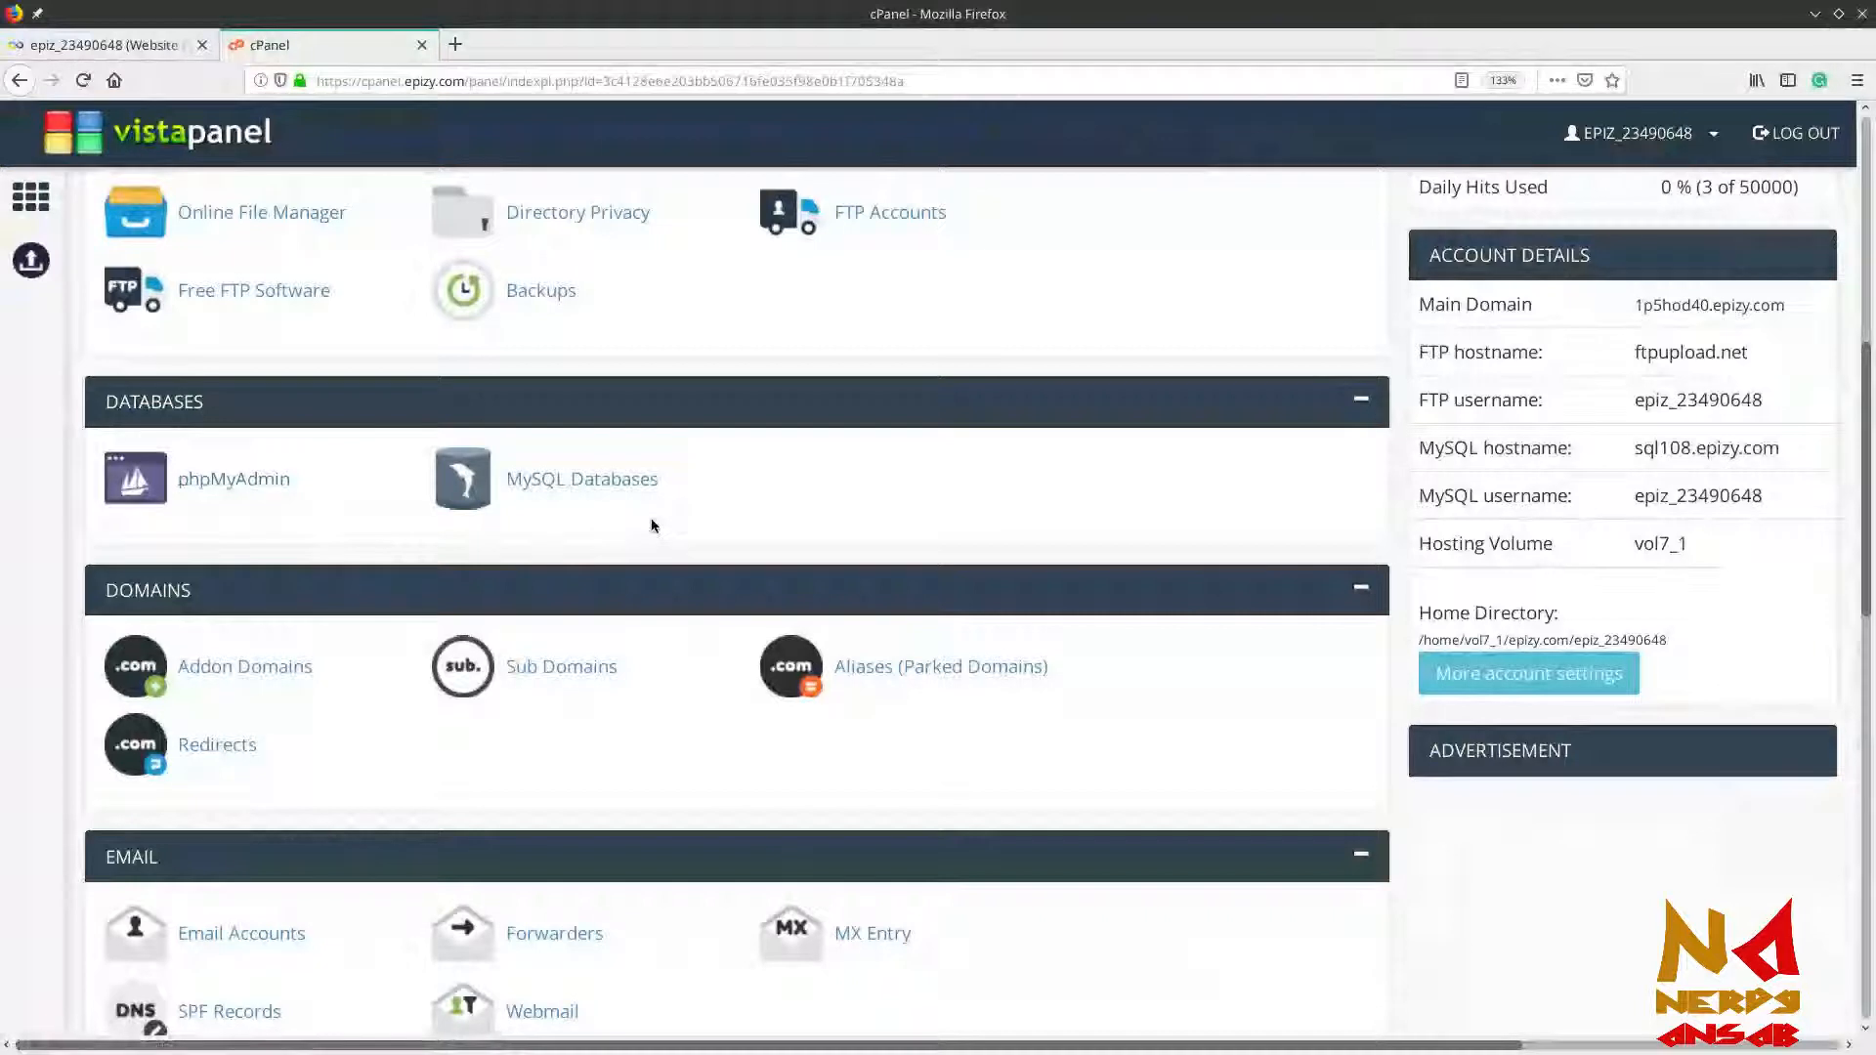
scroll(652, 526, down, 3)
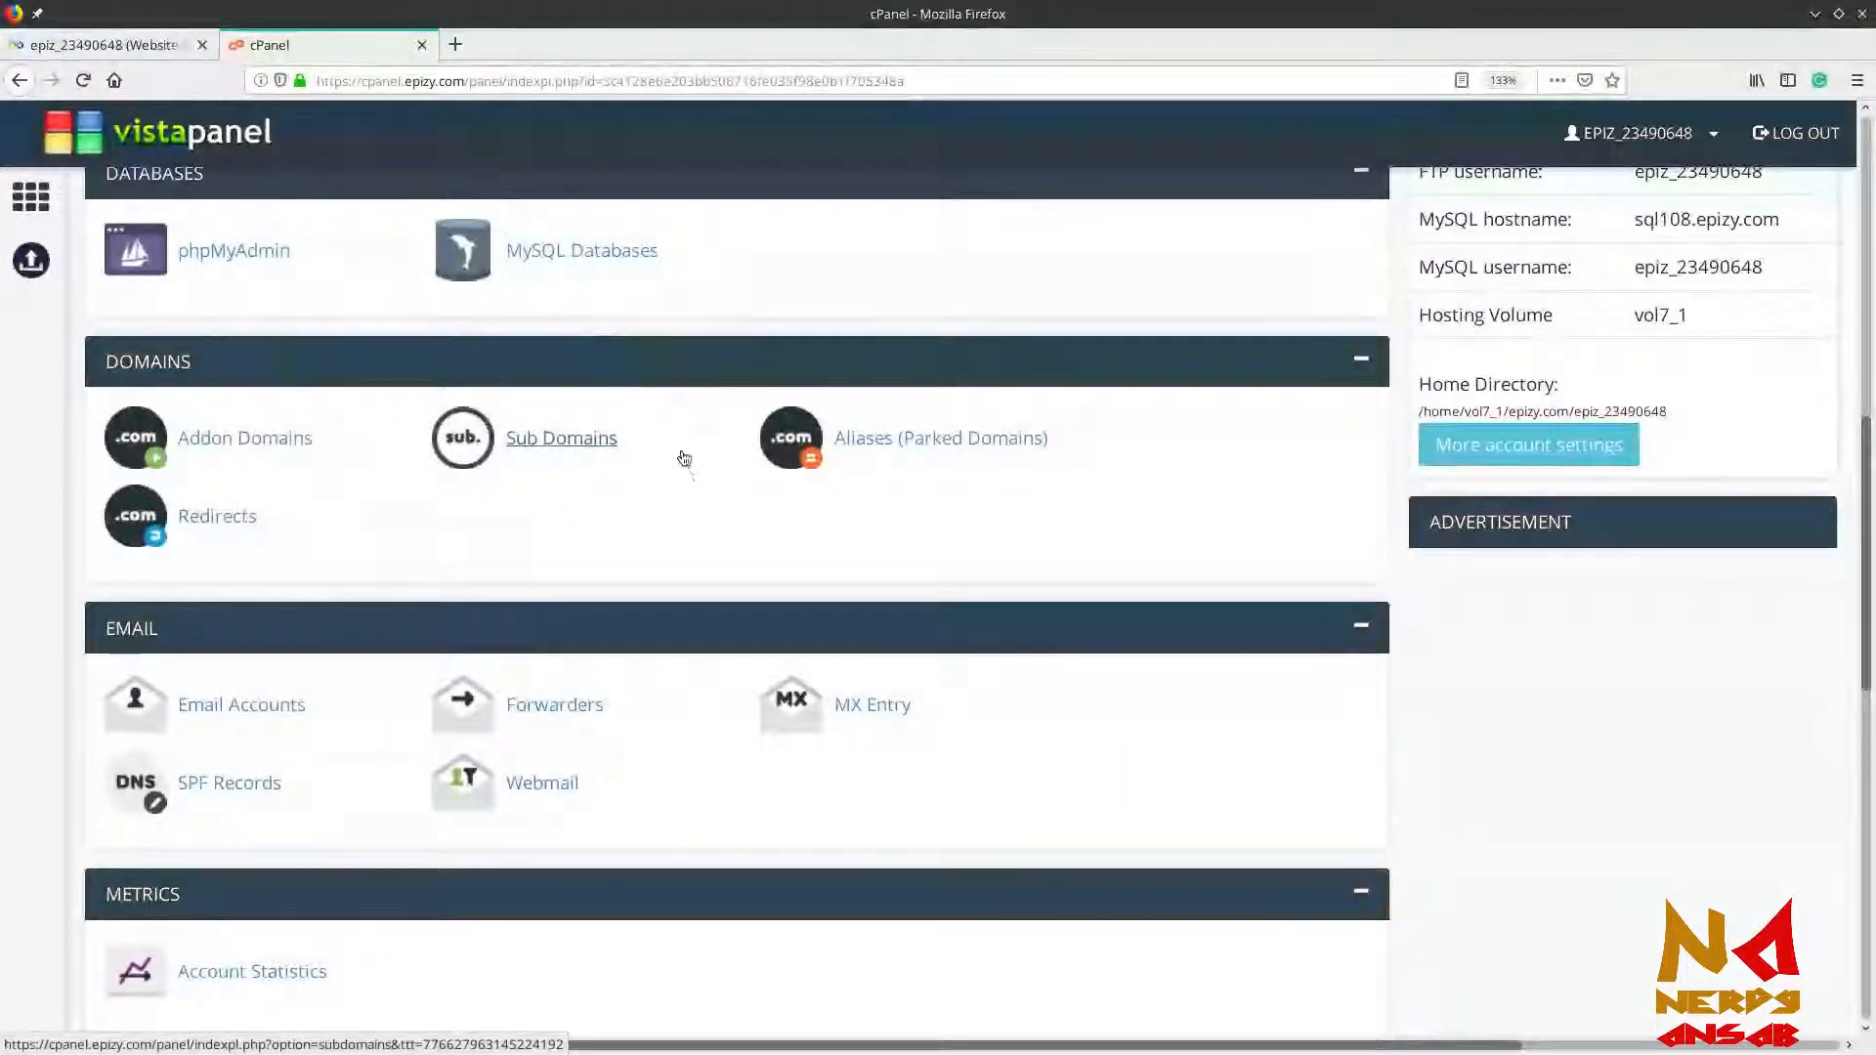
scroll(684, 572, down, 1)
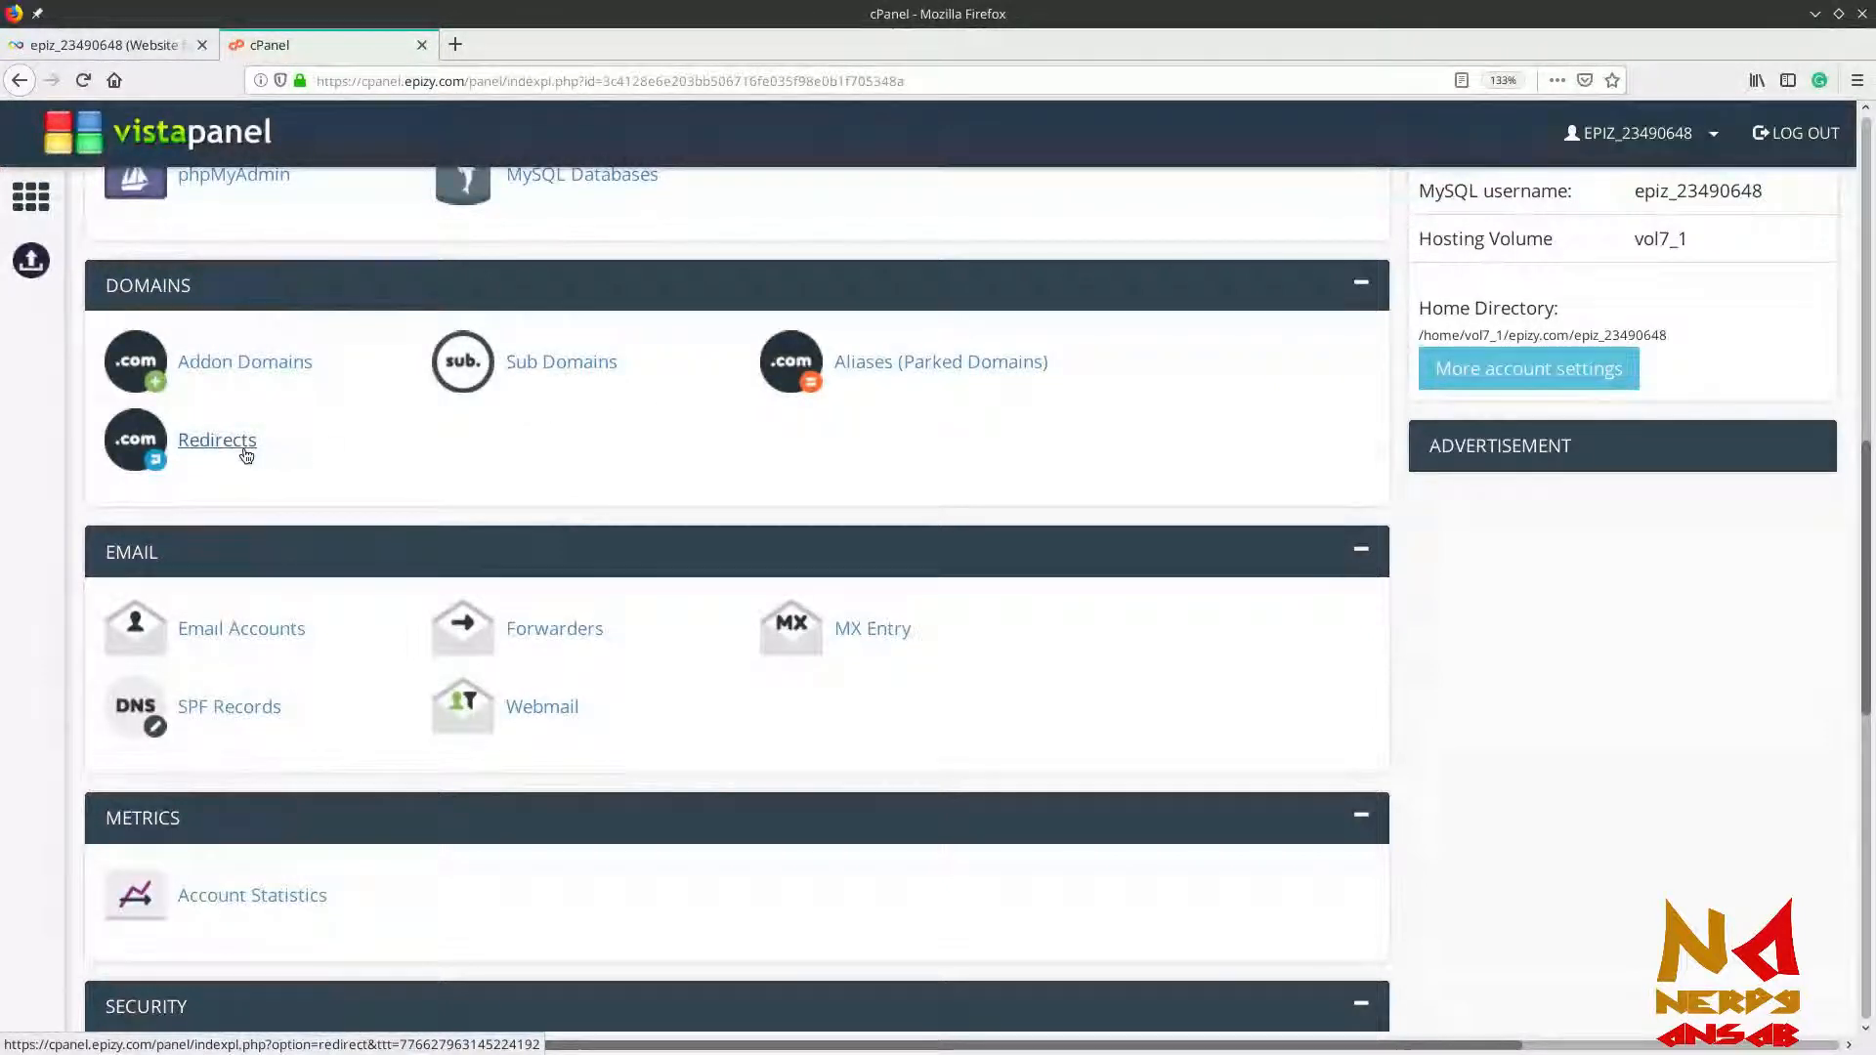
Load google.com in a new browser window as an example of a main domain
click(456, 45)
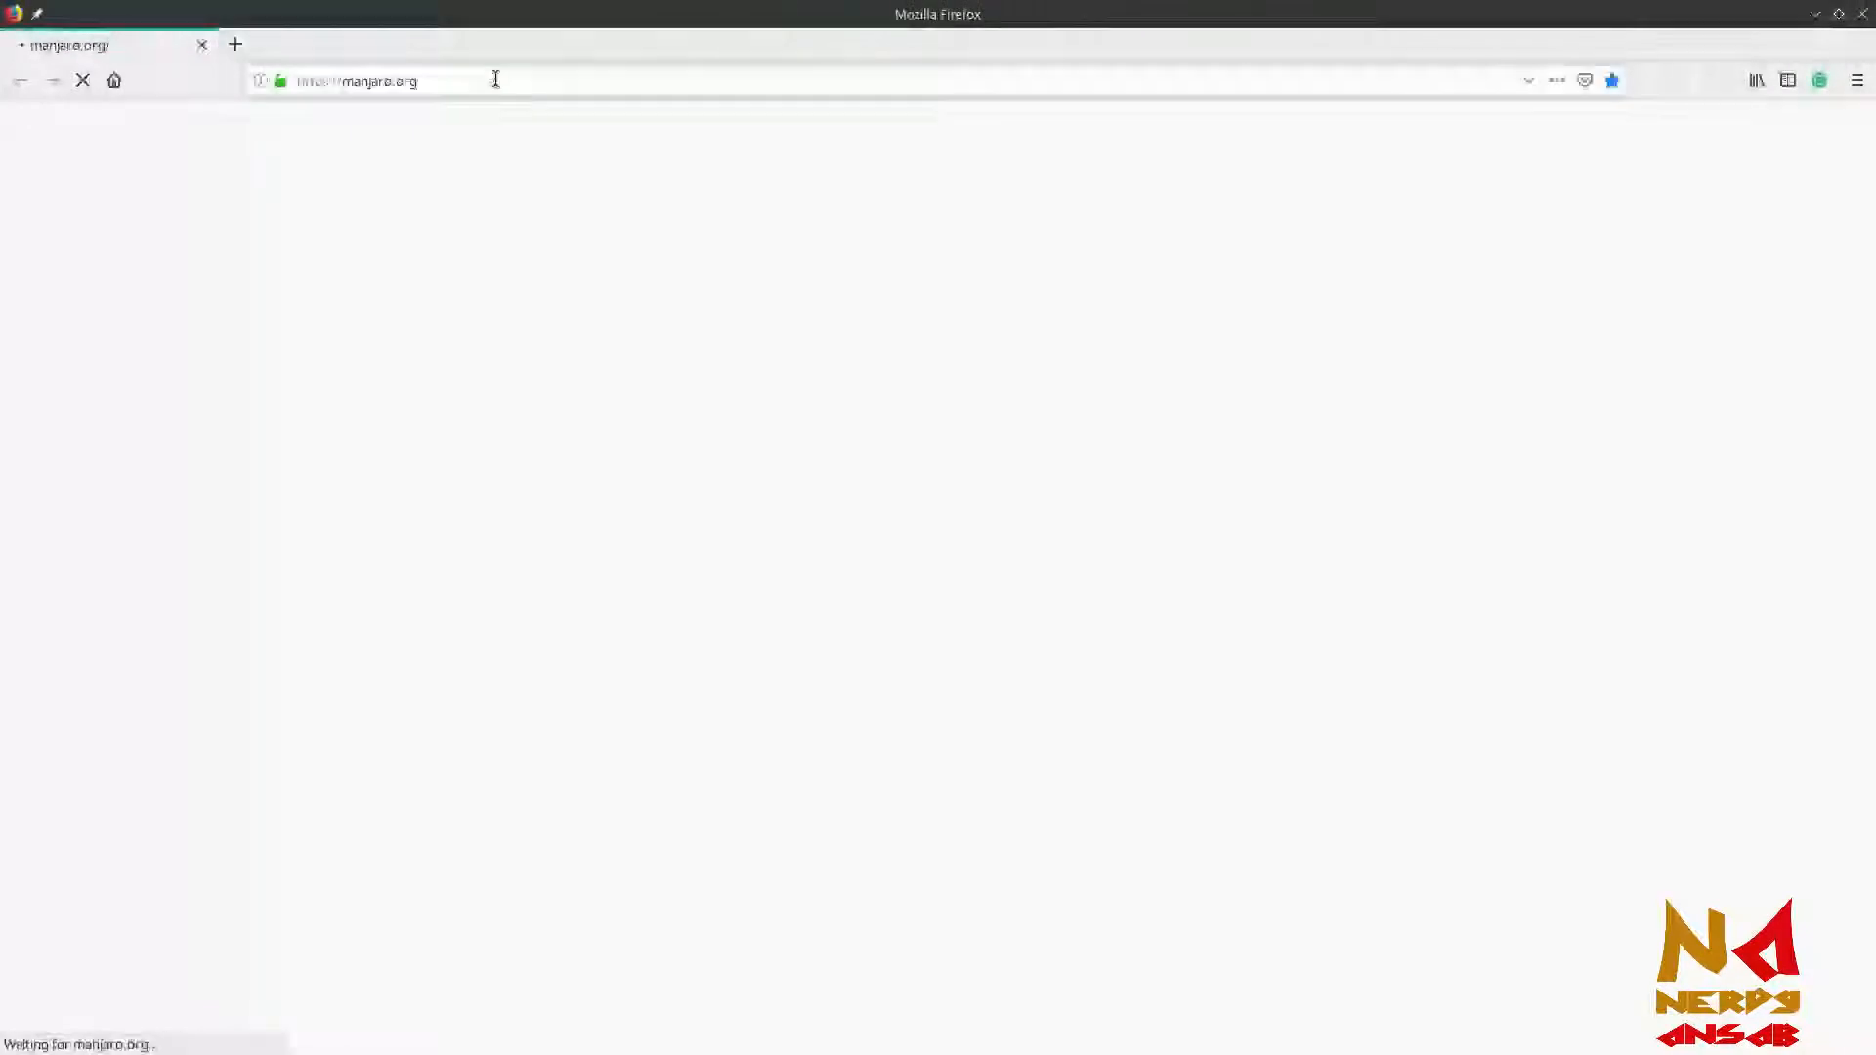
click(497, 80)
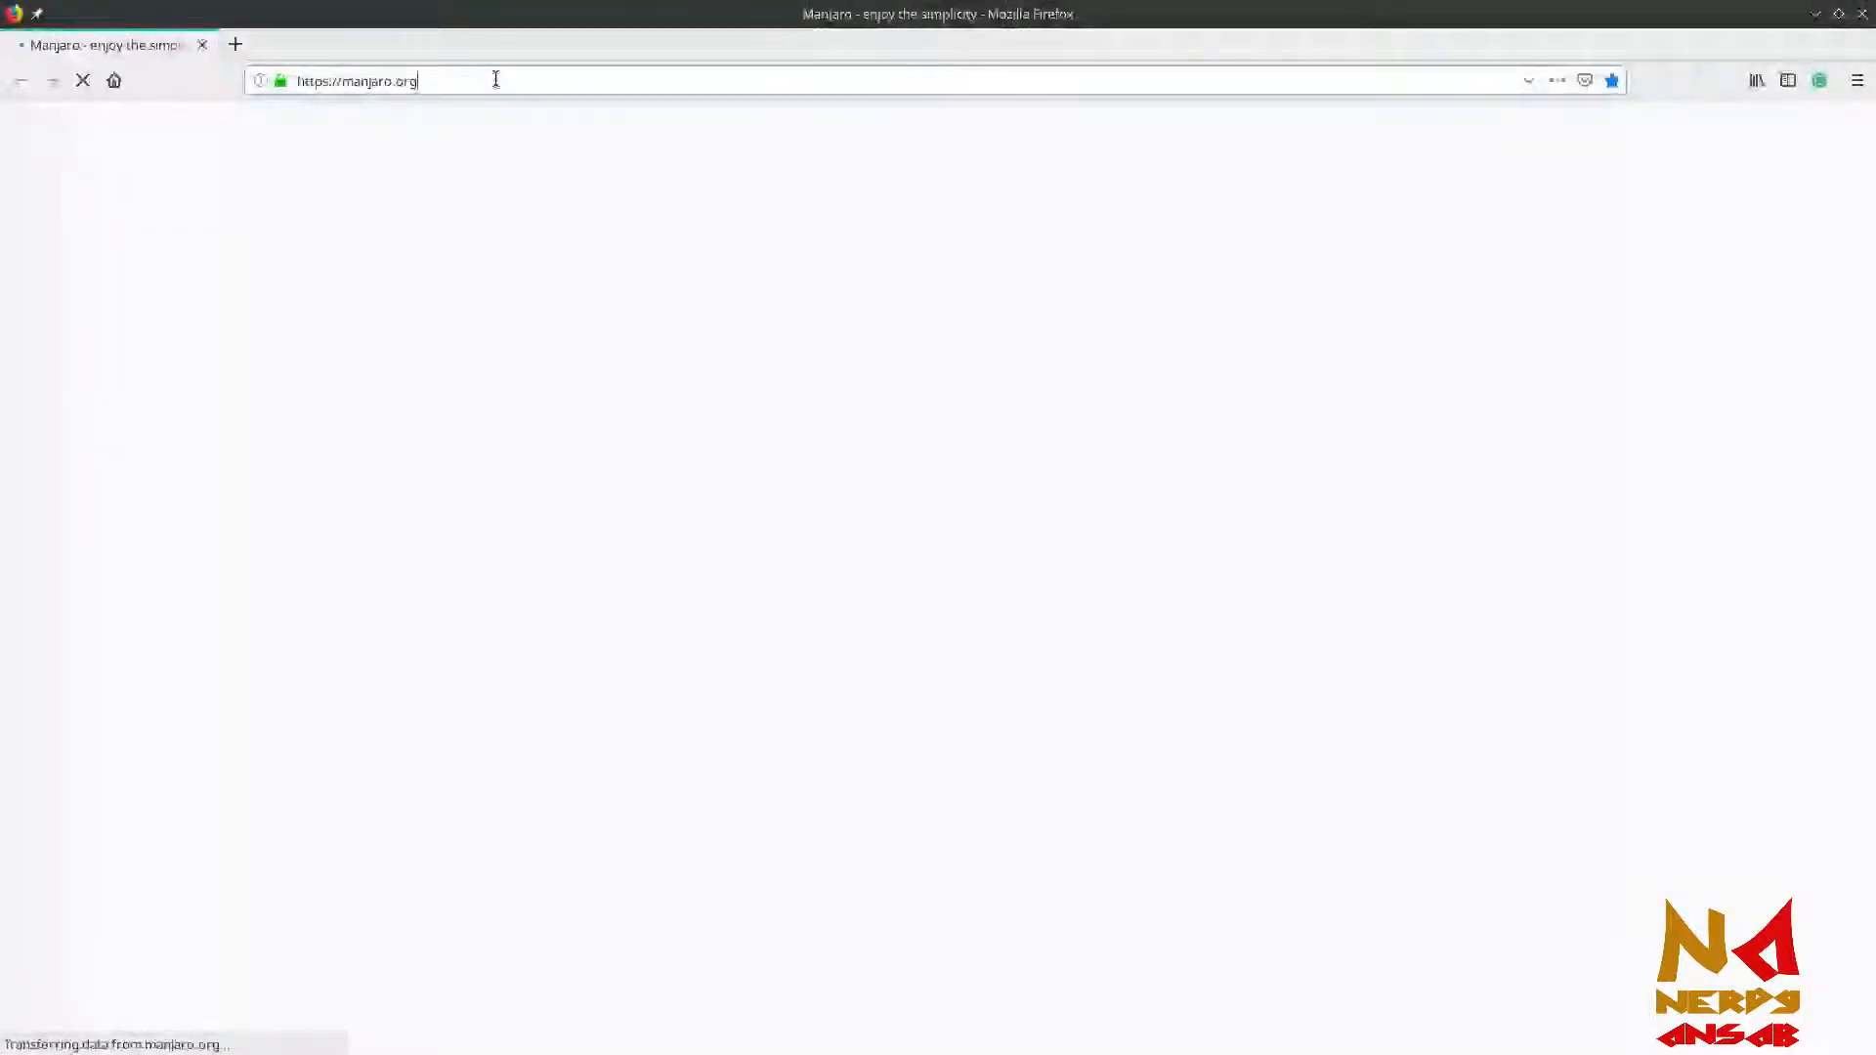
double_click(497, 81)
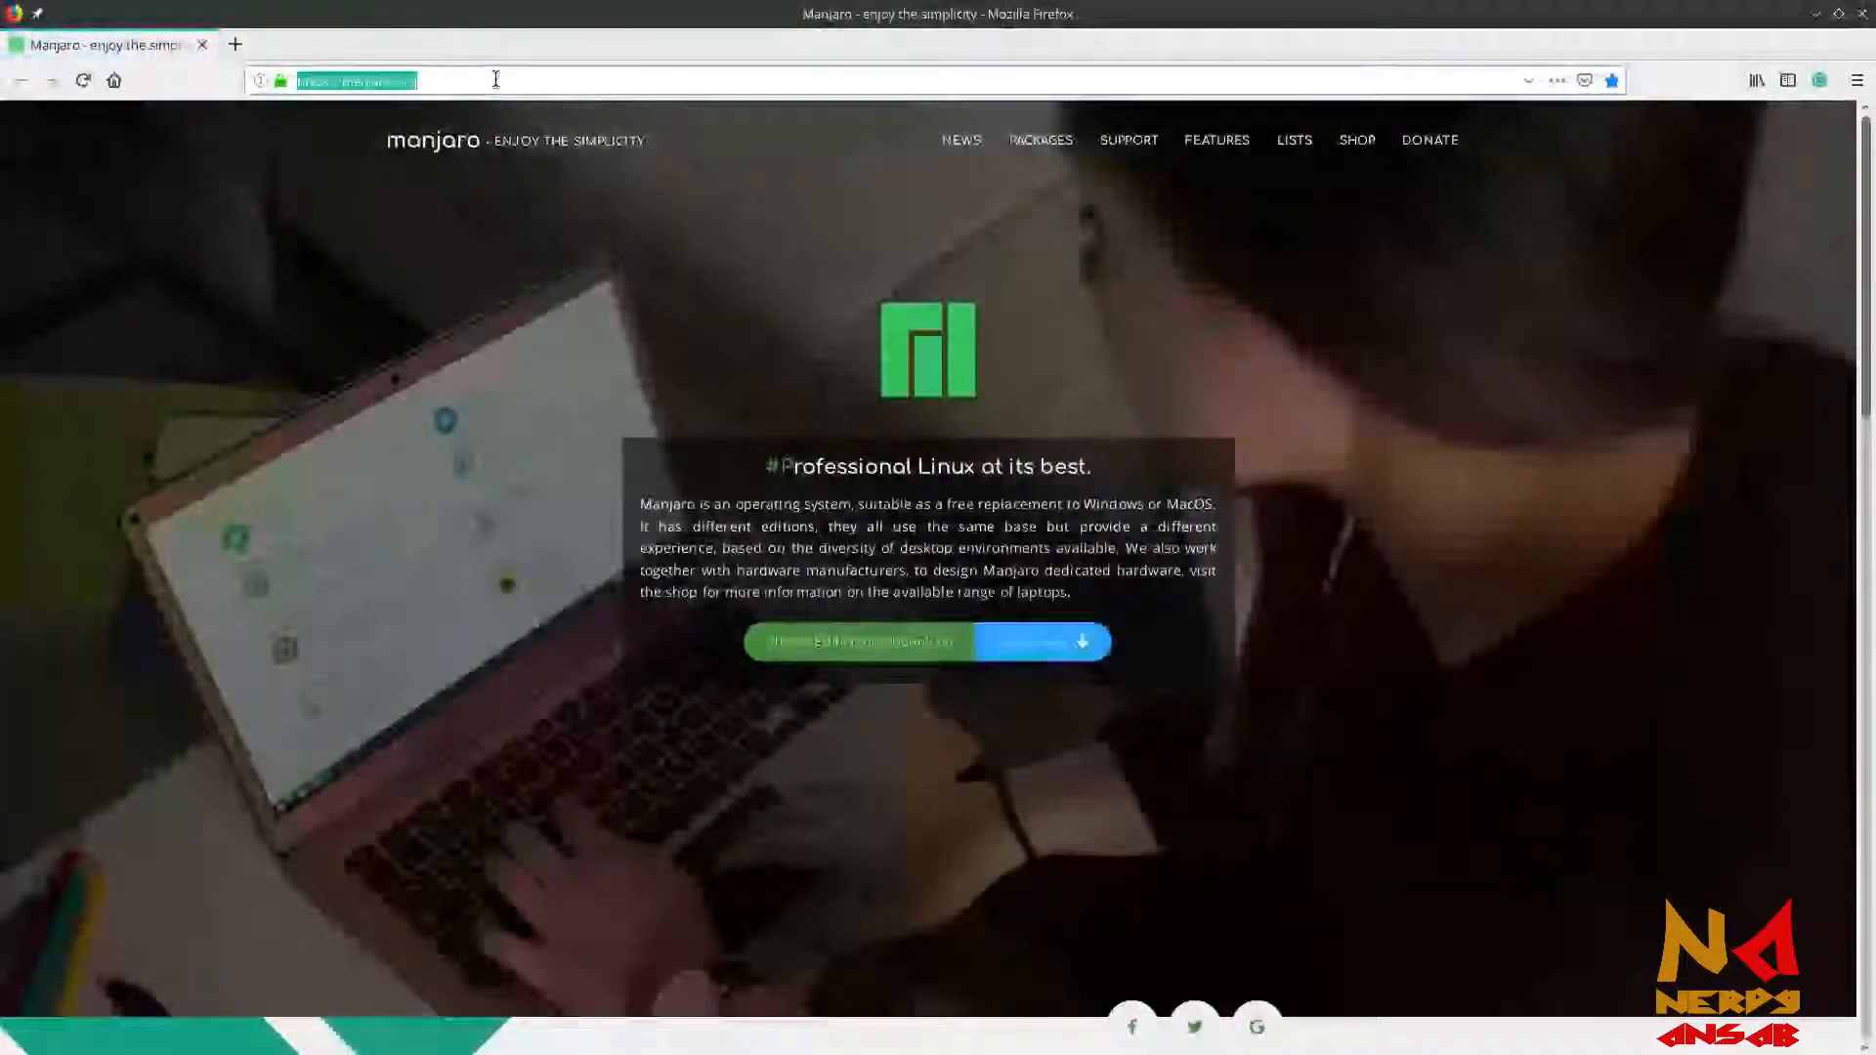
text(google.com)
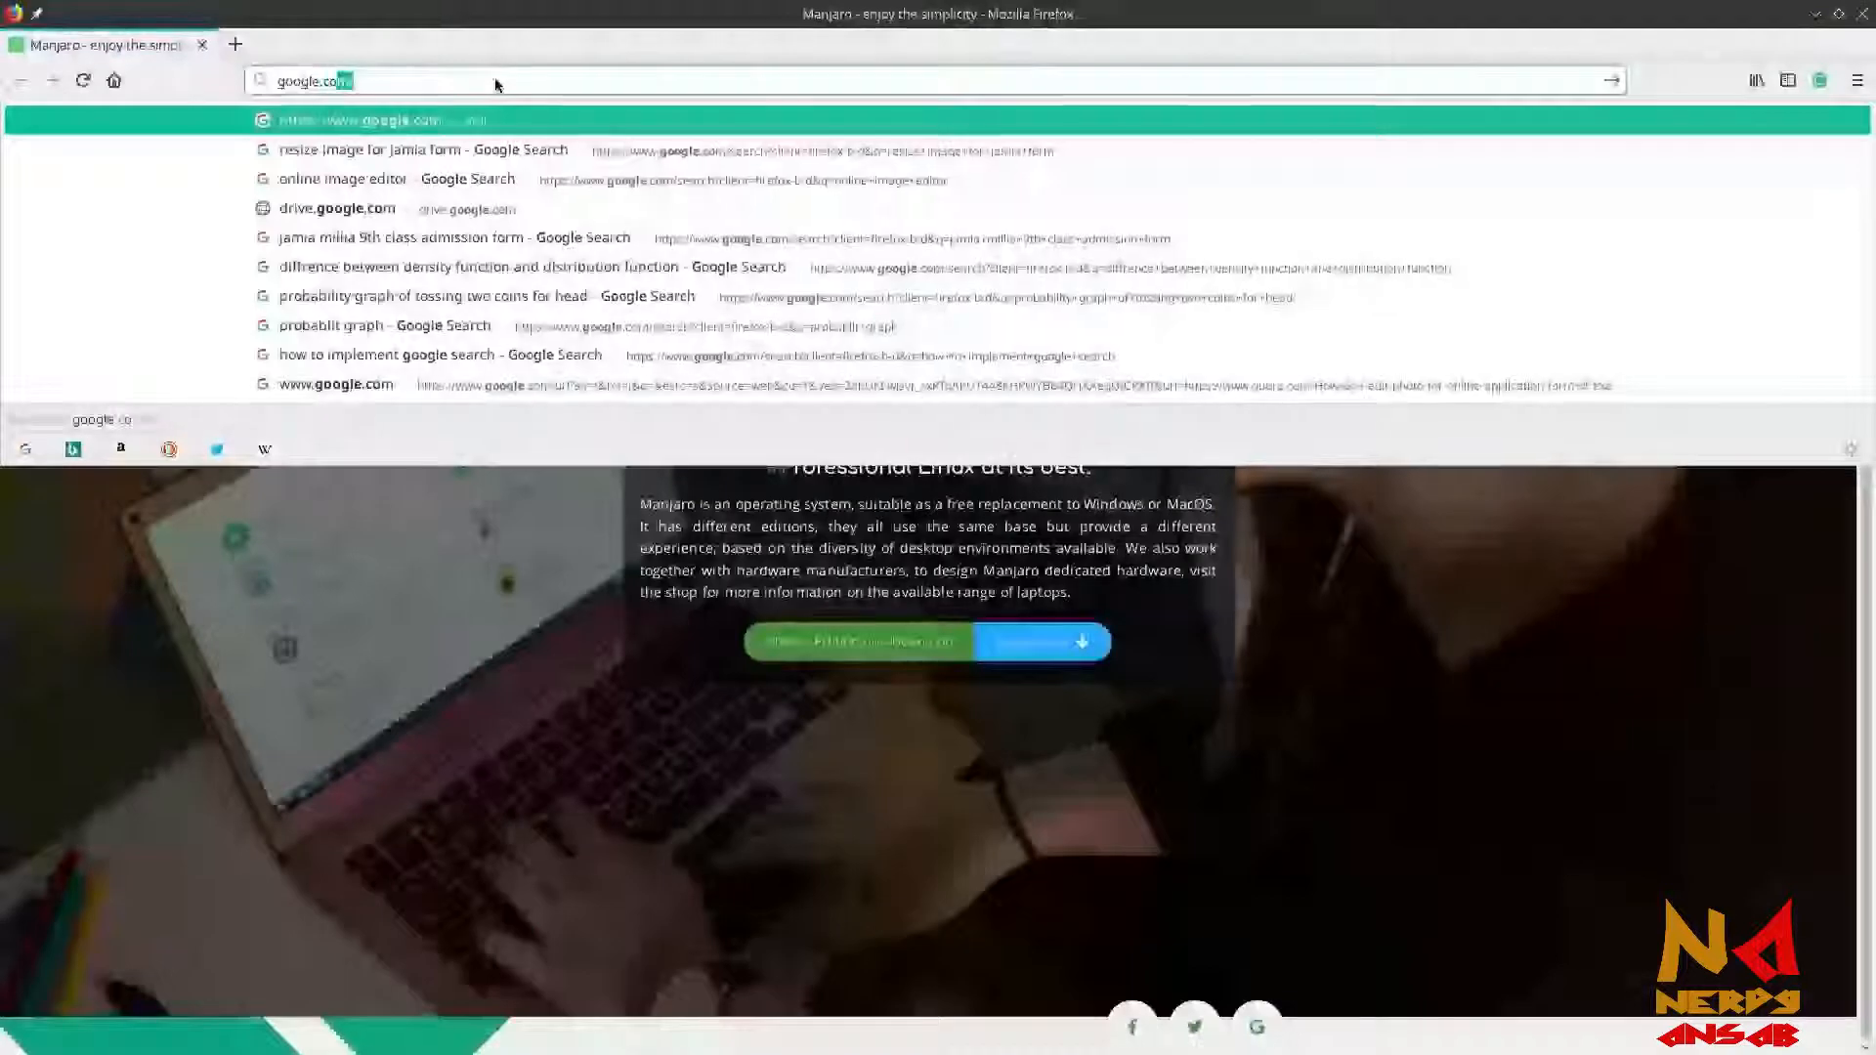
key(Return)
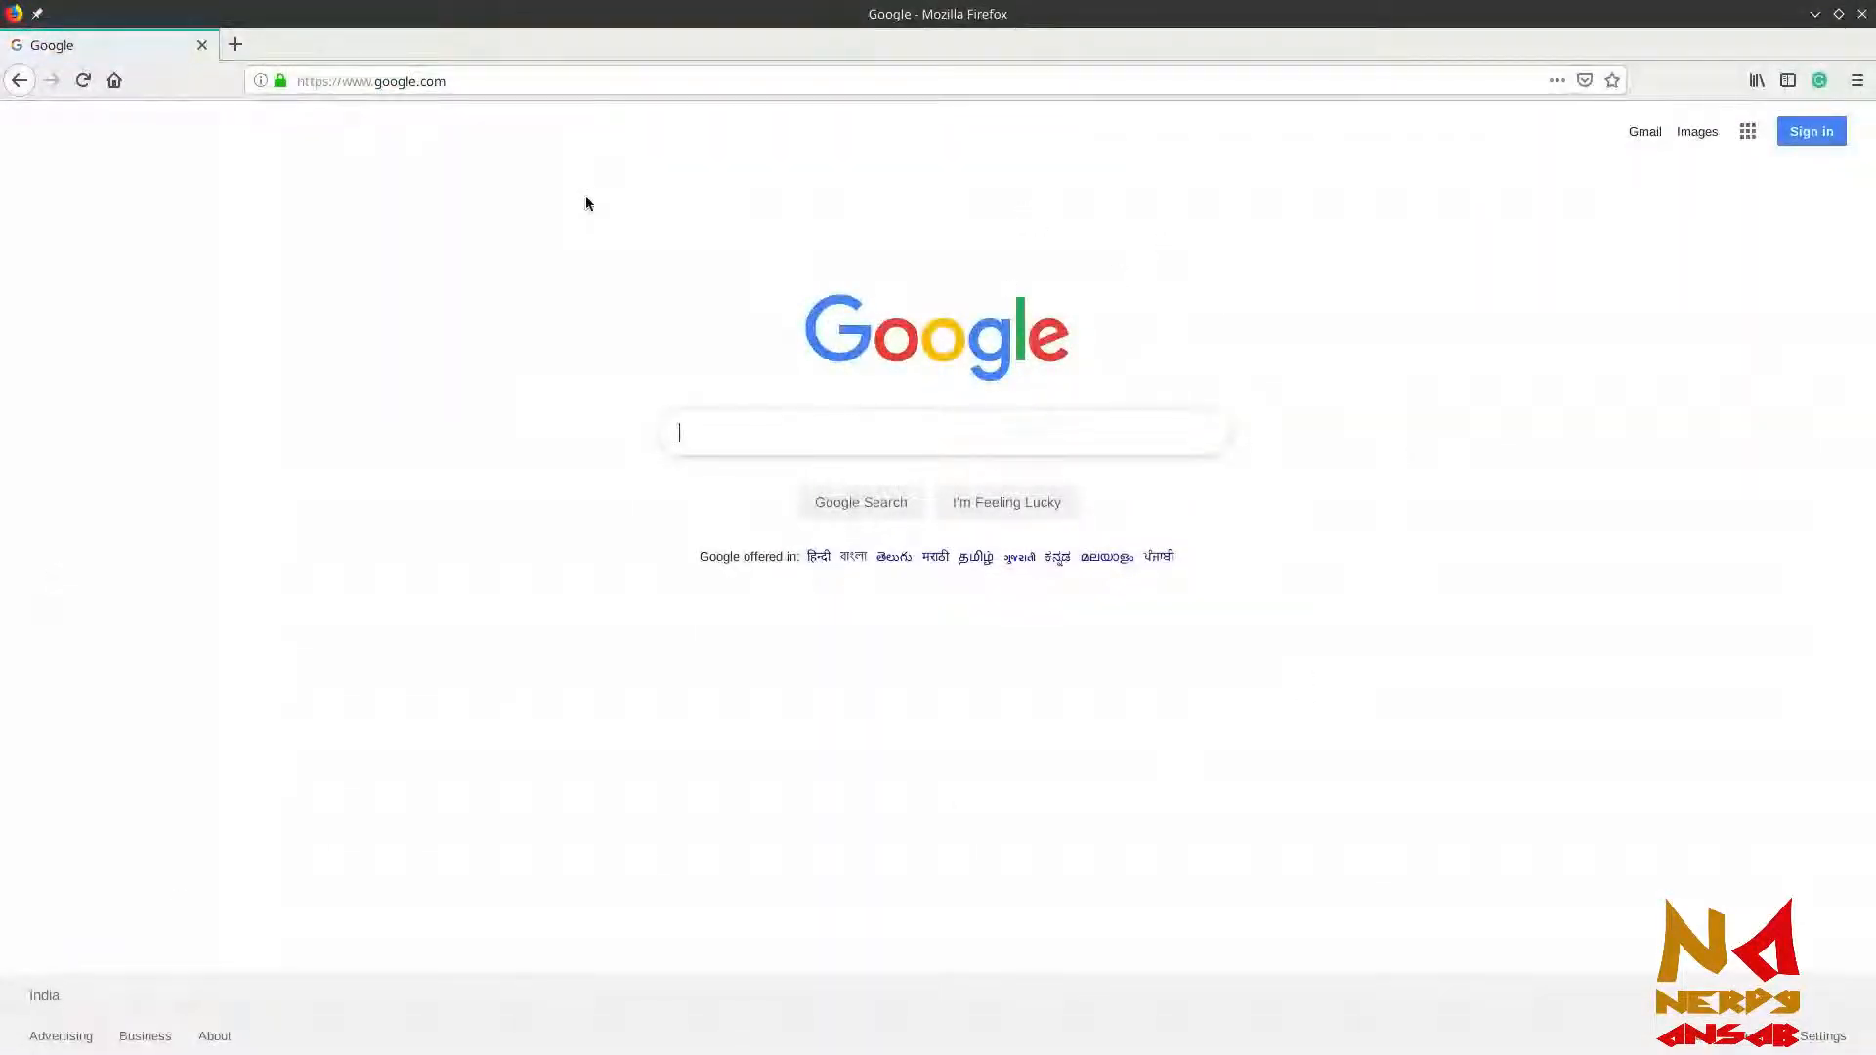
click(239, 45)
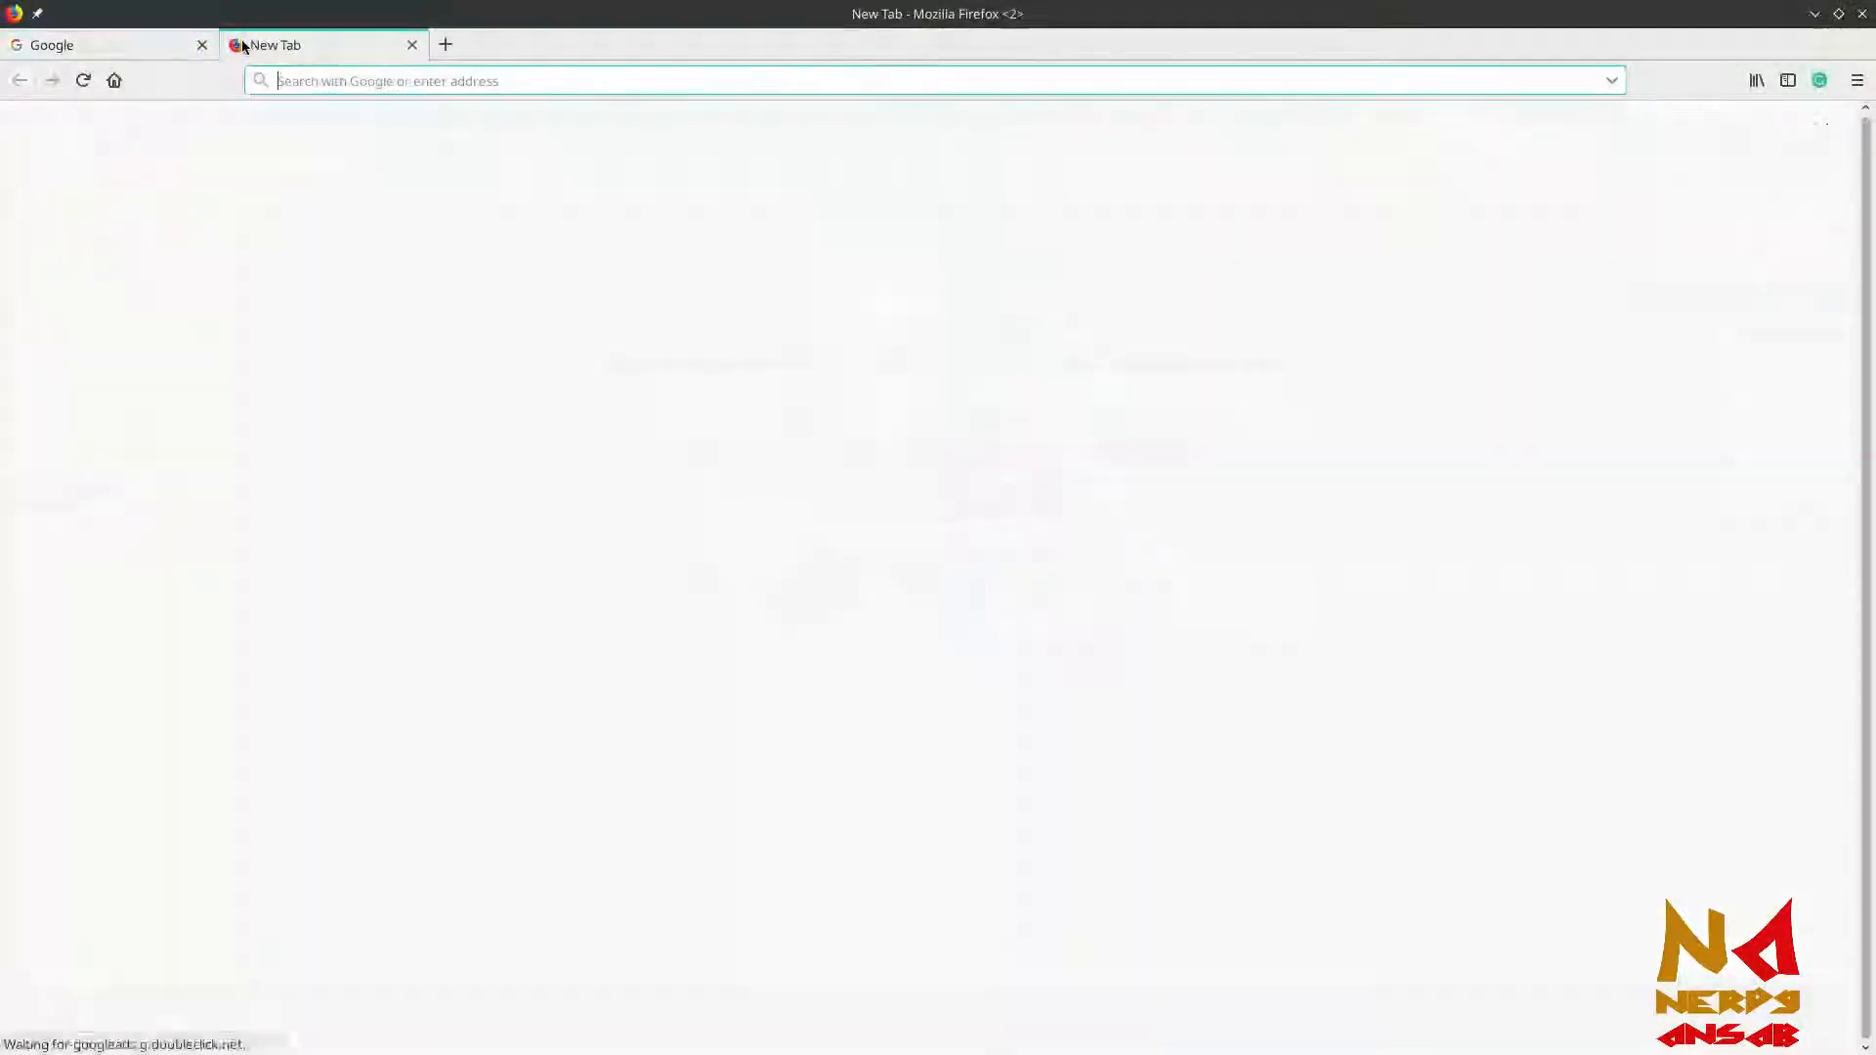
text(drive.google.com/)
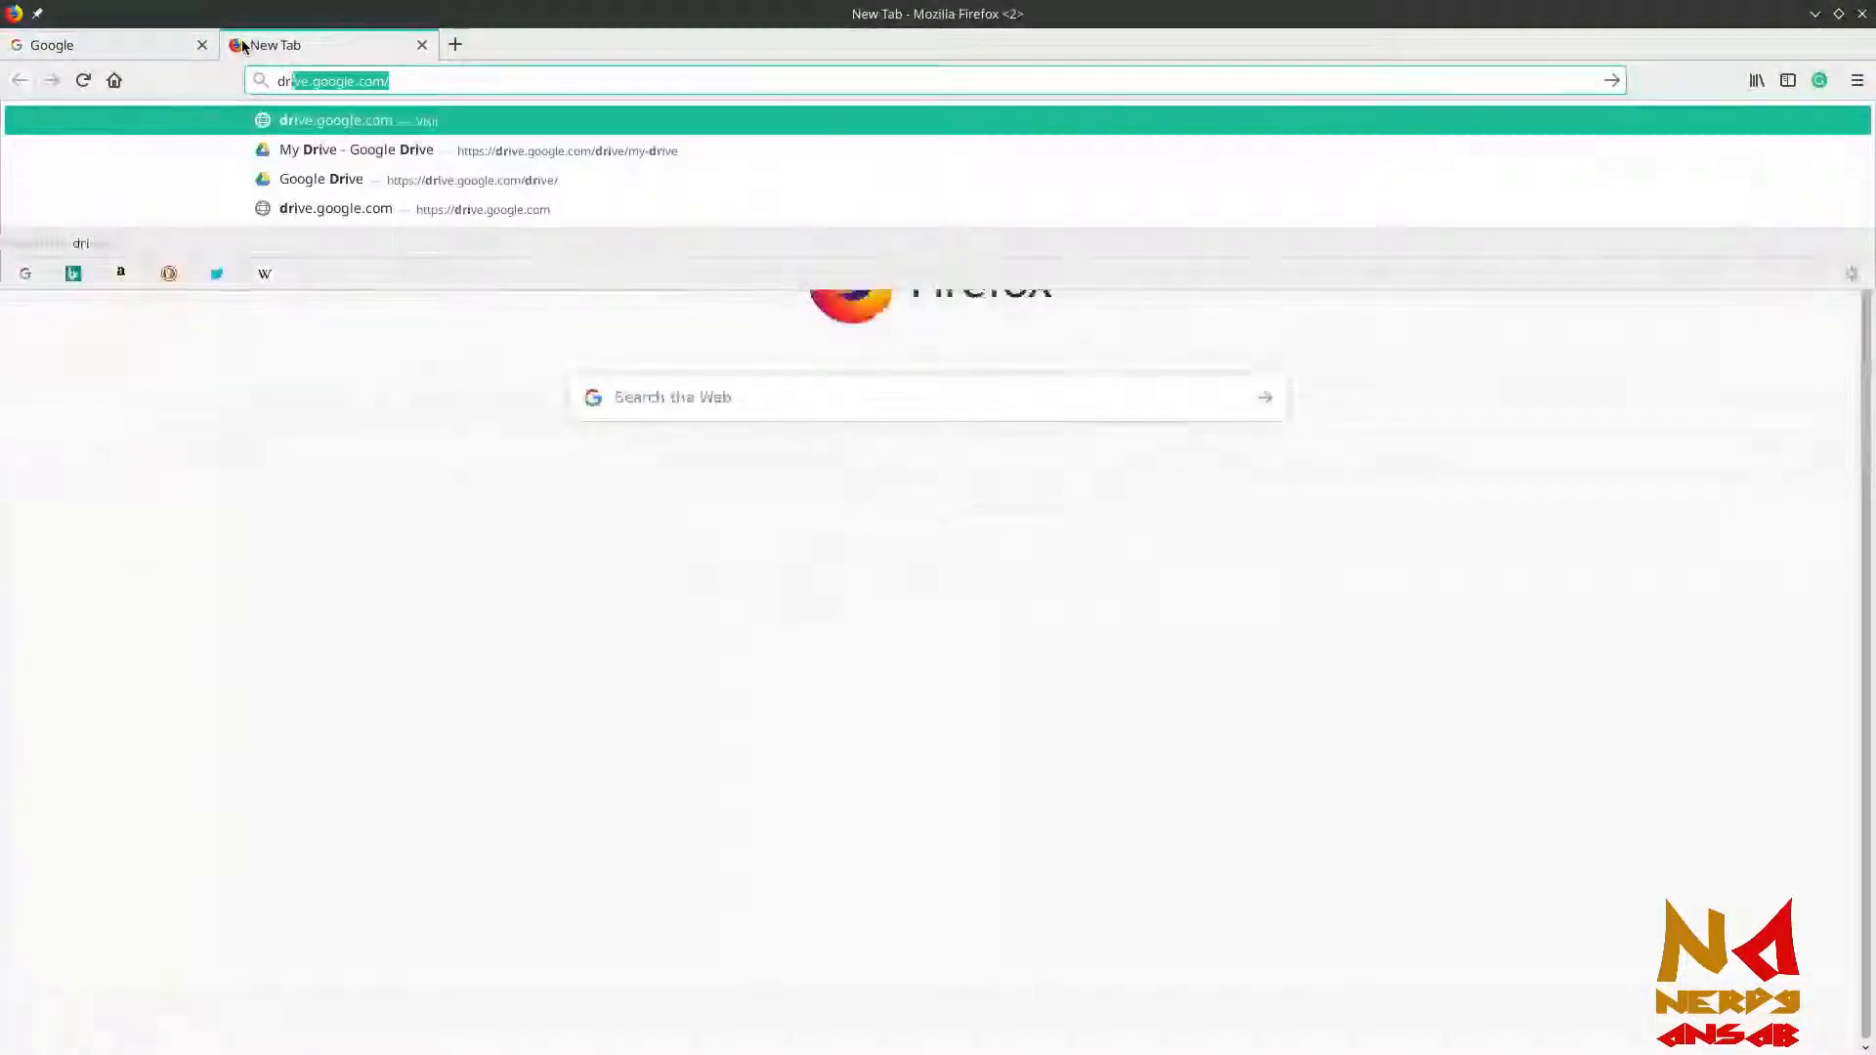
key(Down)
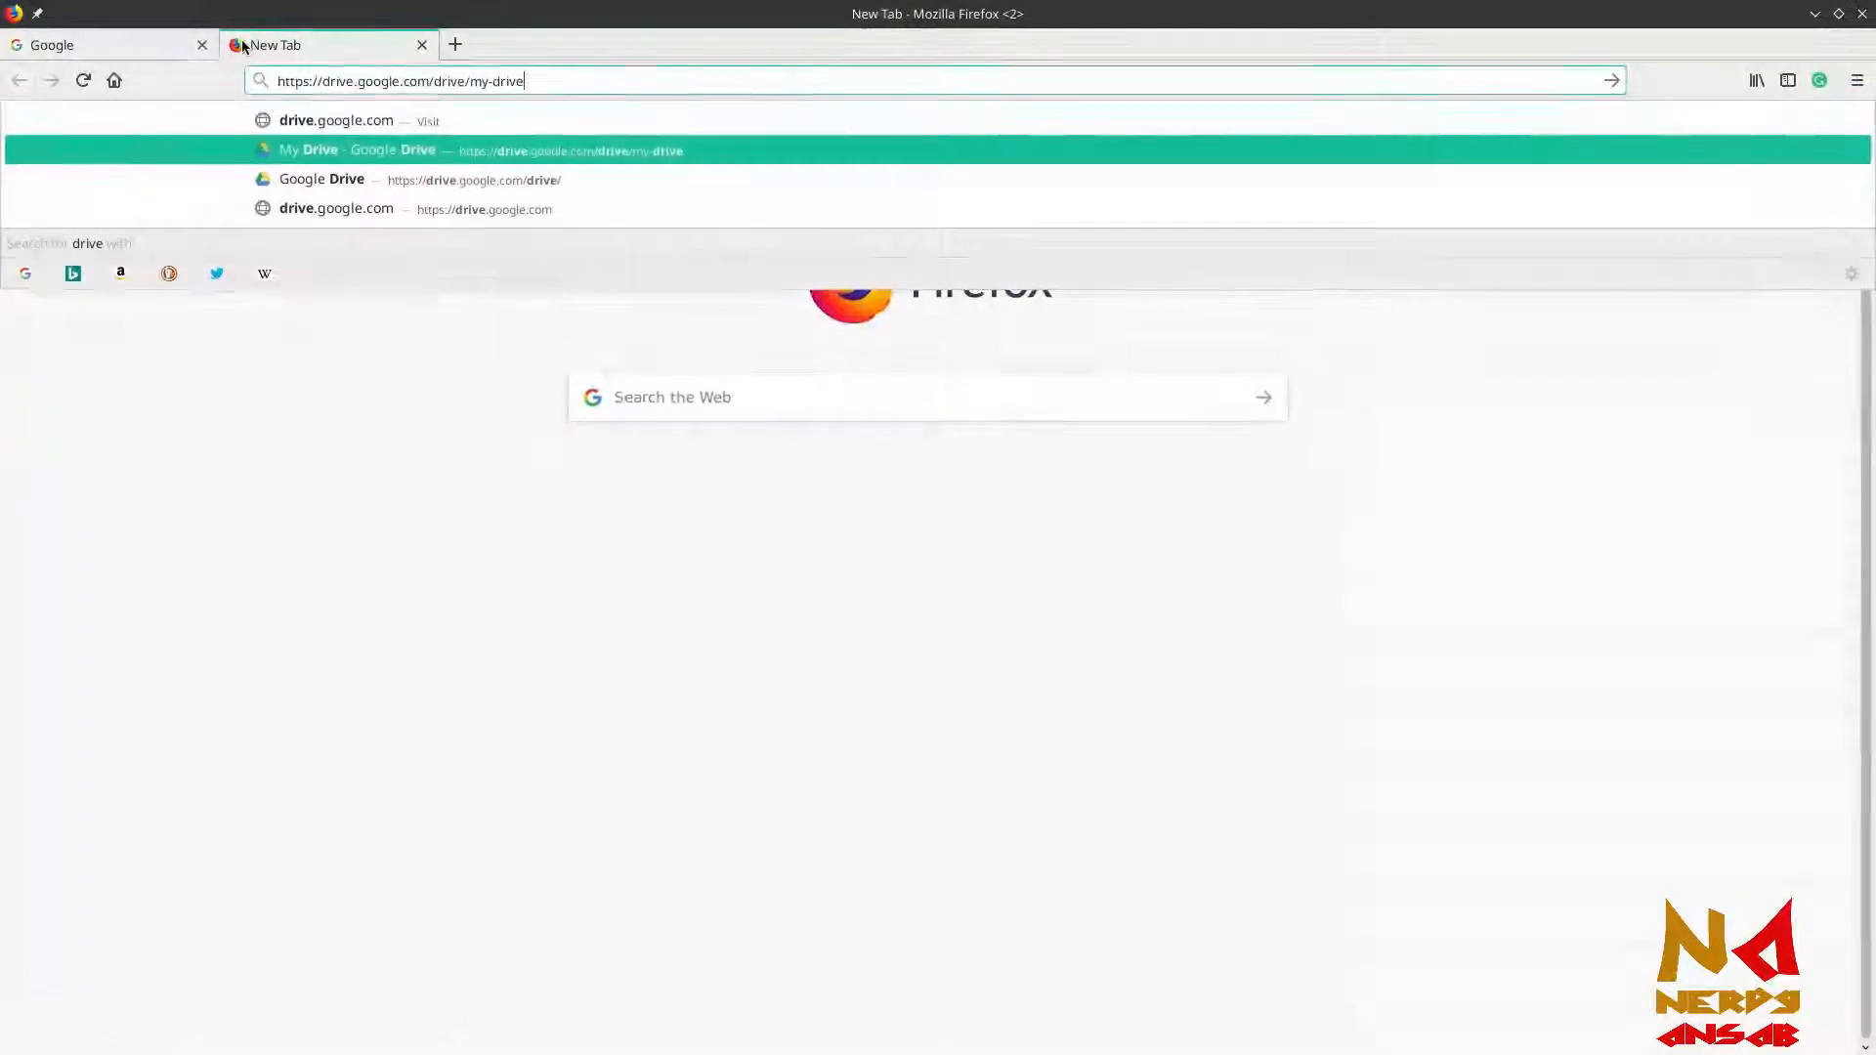
key(BackSpace)
key(BackSpace)
key(BackSpace)
key(BackSpace)
key(BackSpace)
key(BackSpace)
key(BackSpace)
key(BackSpace)
key(BackSpace)
key(BackSpace)
key(BackSpace)
key(BackSpace)
key(BackSpace)
key(BackSpace)
key(BackSpace)
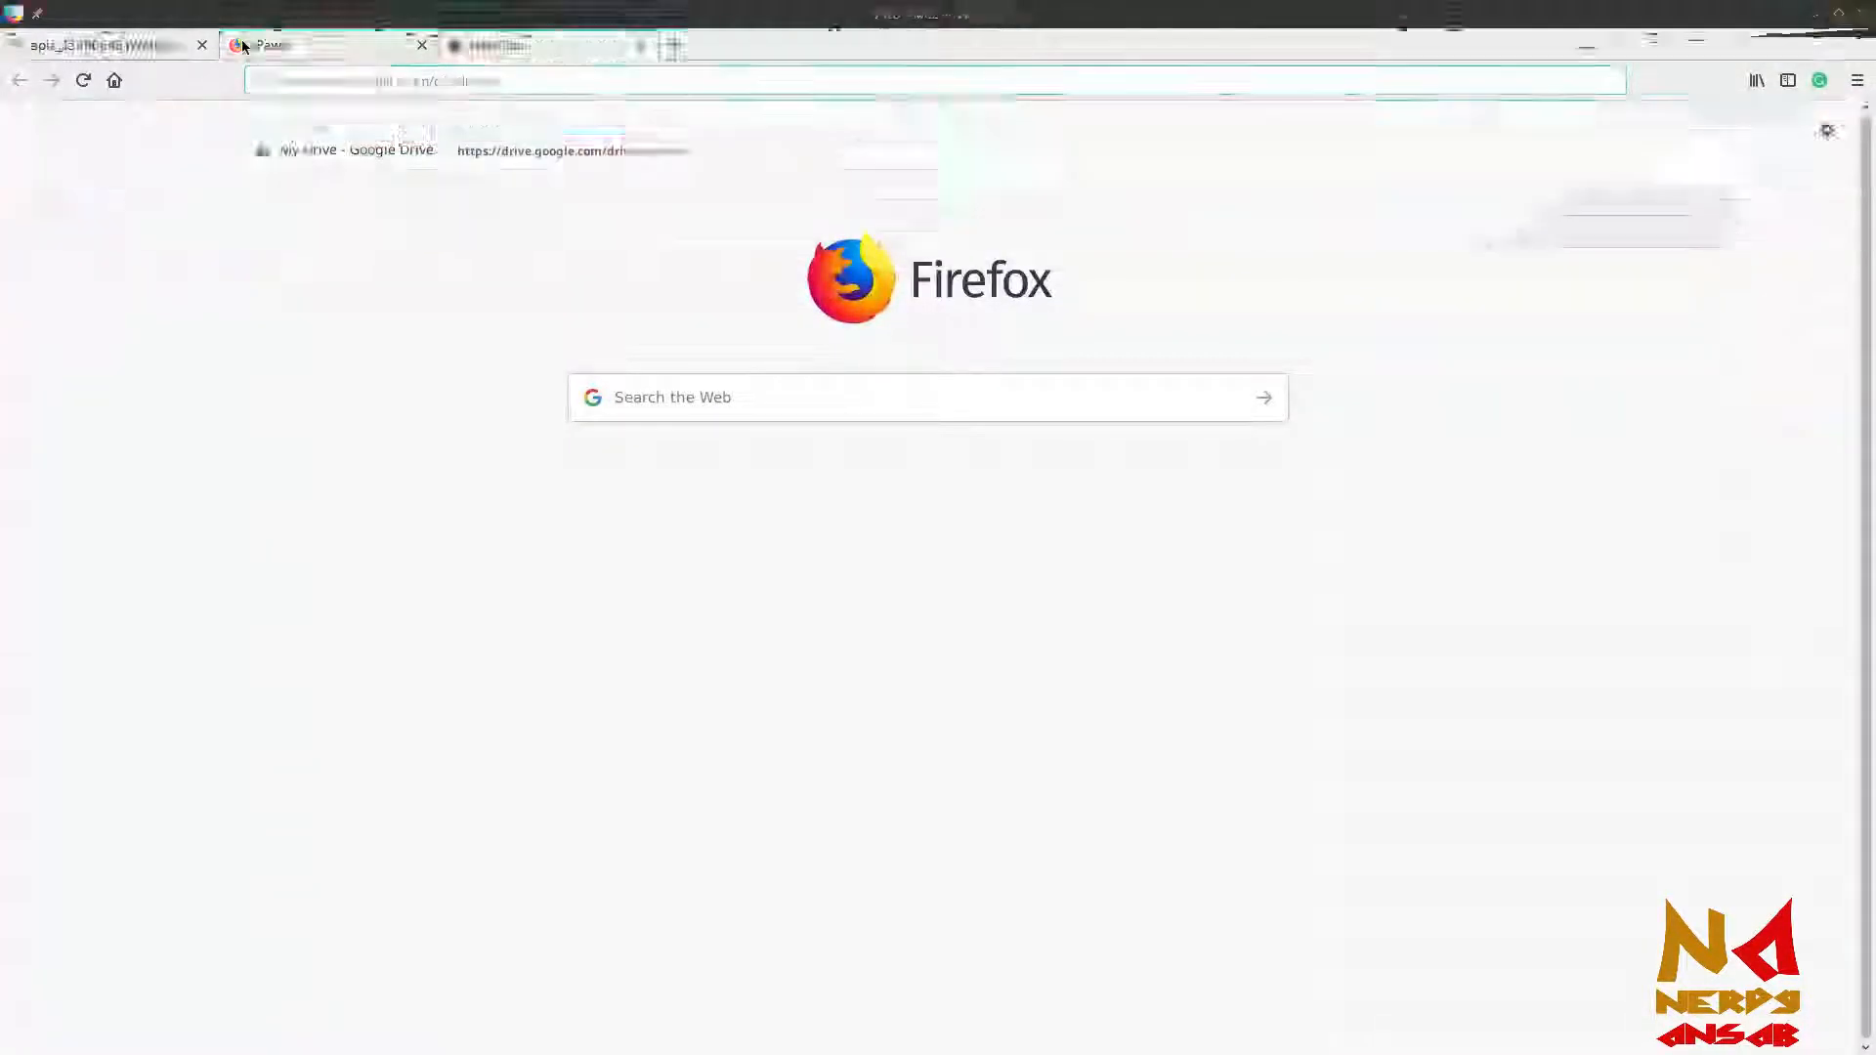
Load the Google Drive page and open mail.google.com in the same tab as another subdomain example
key(Return)
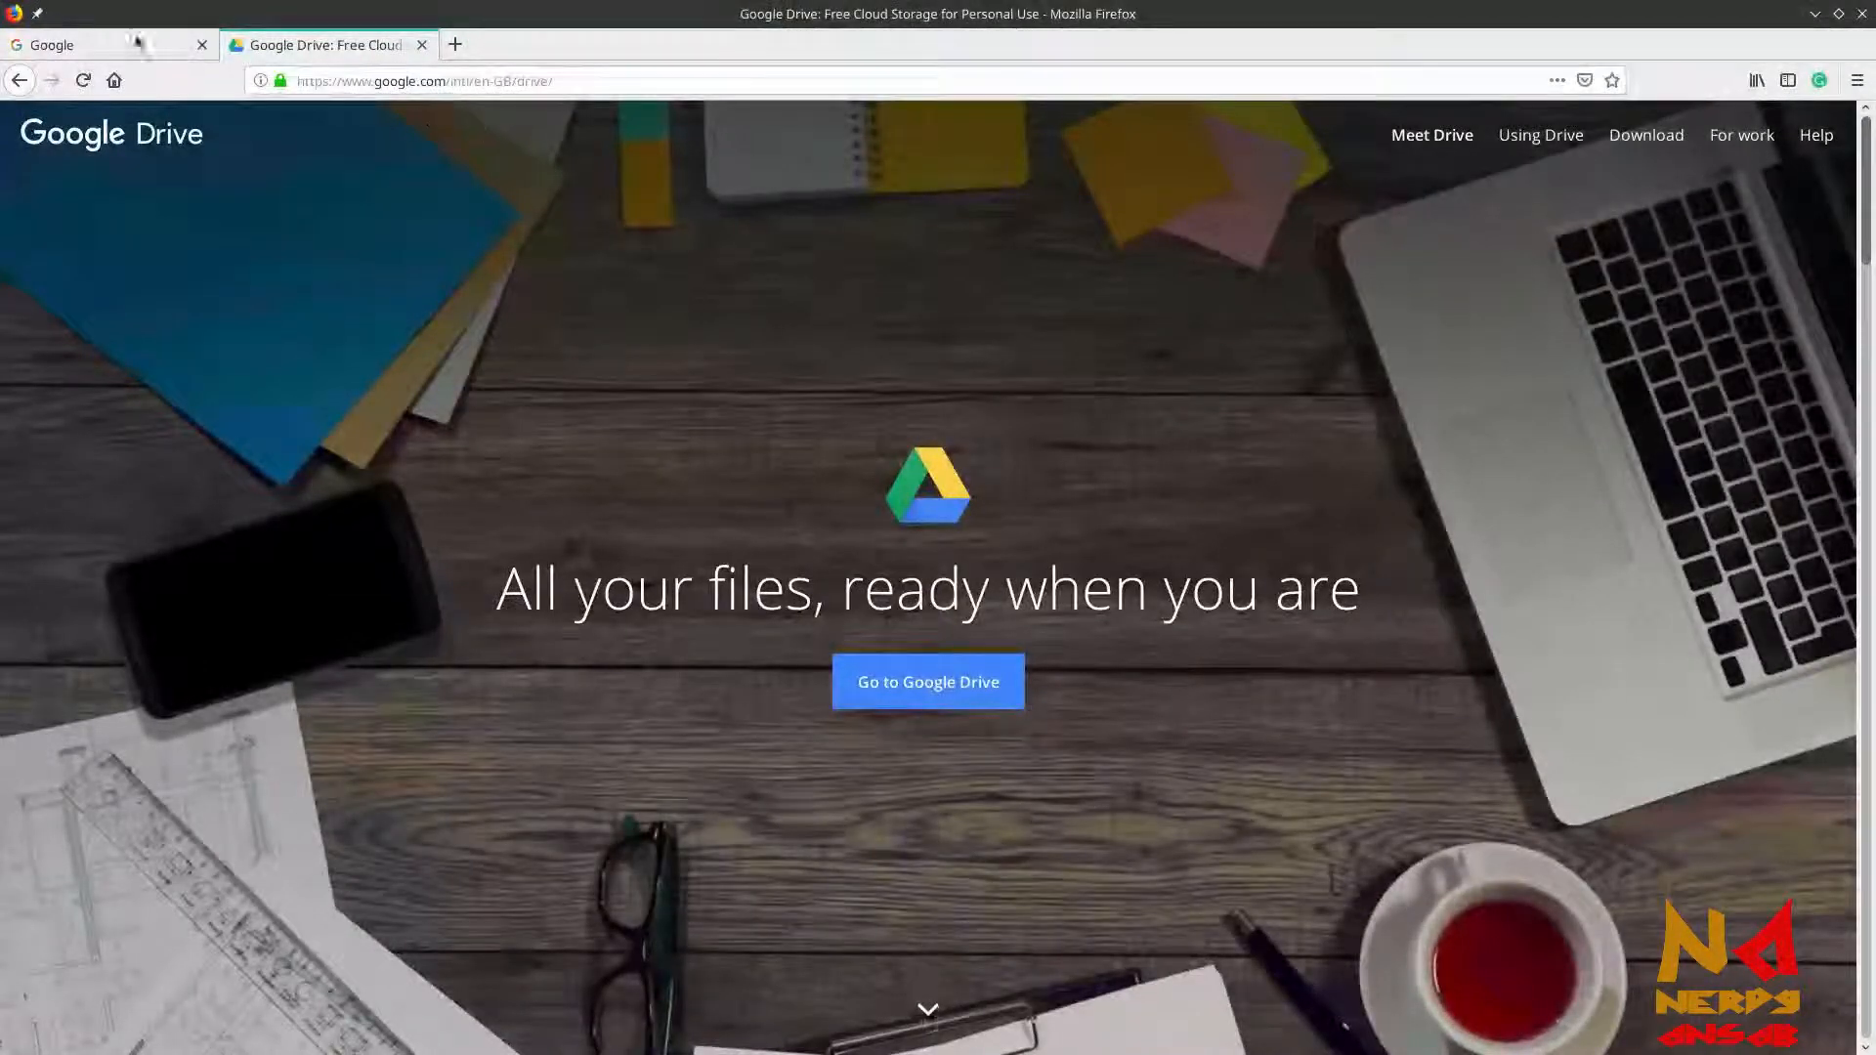
click(645, 92)
double_click(645, 93)
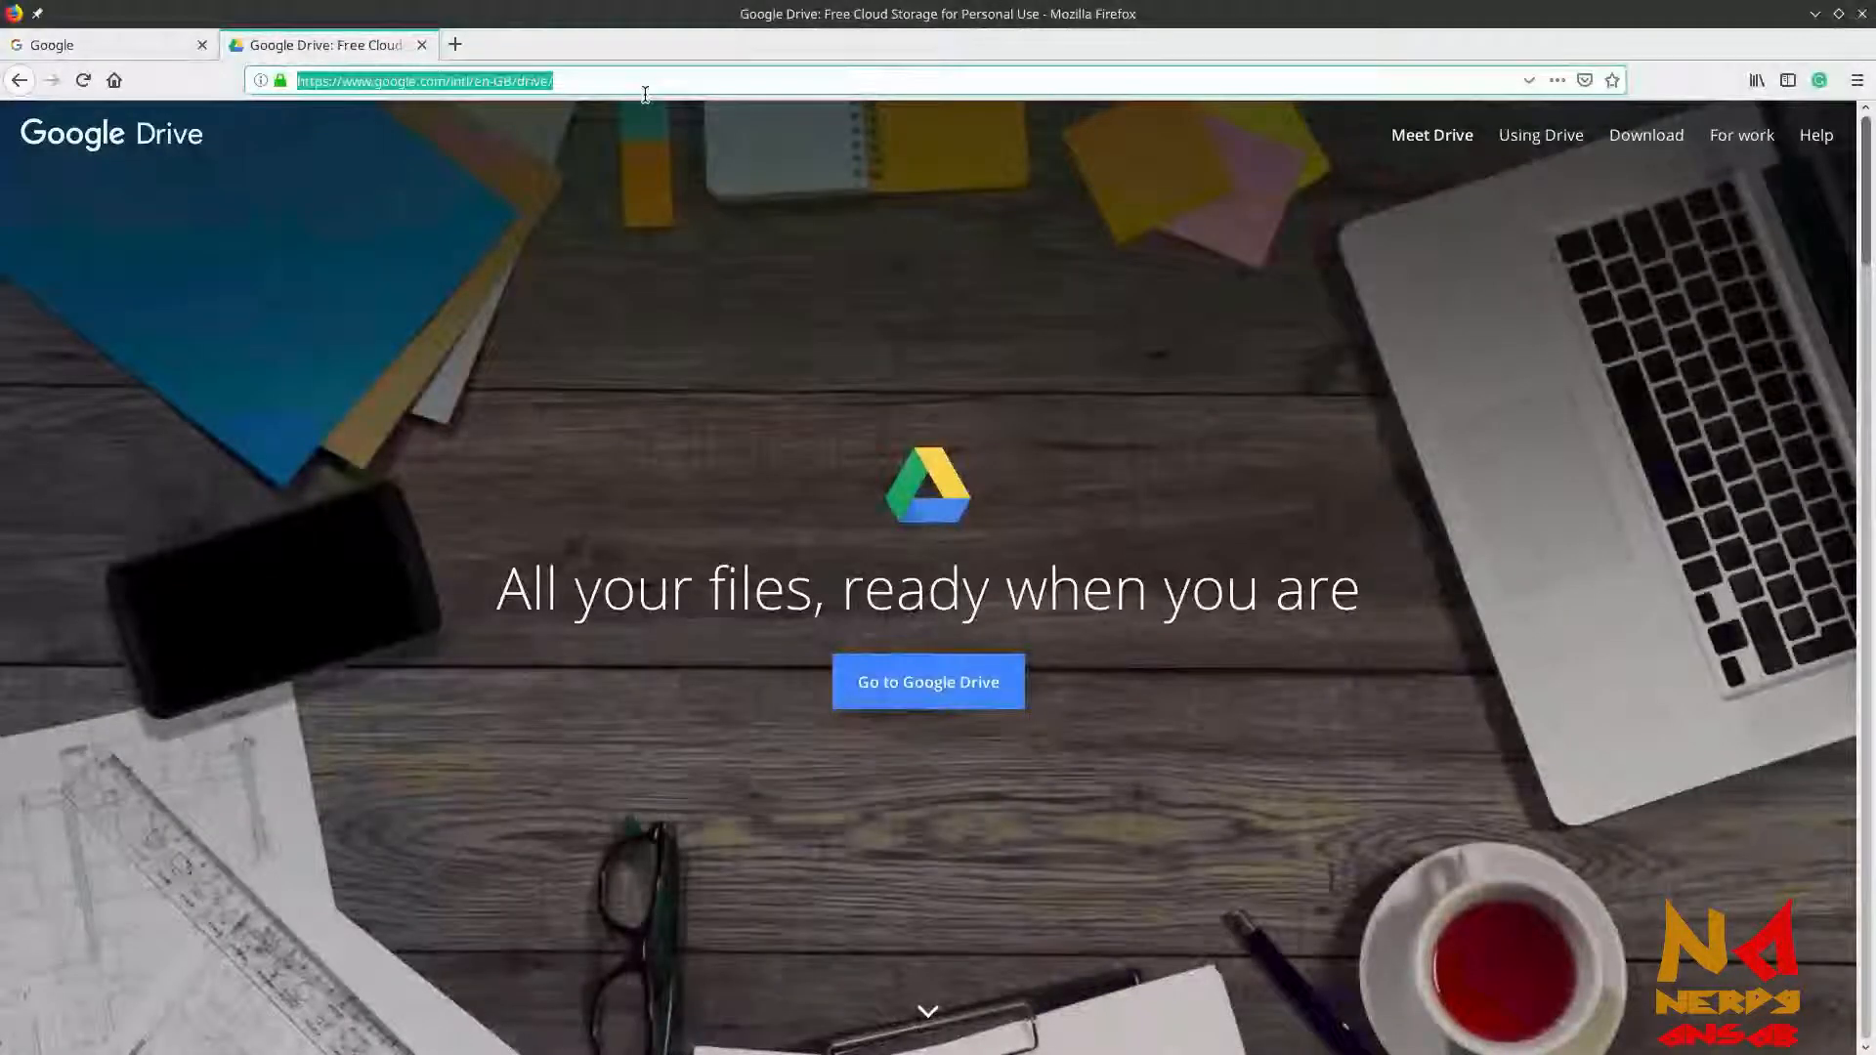
text(mail.)
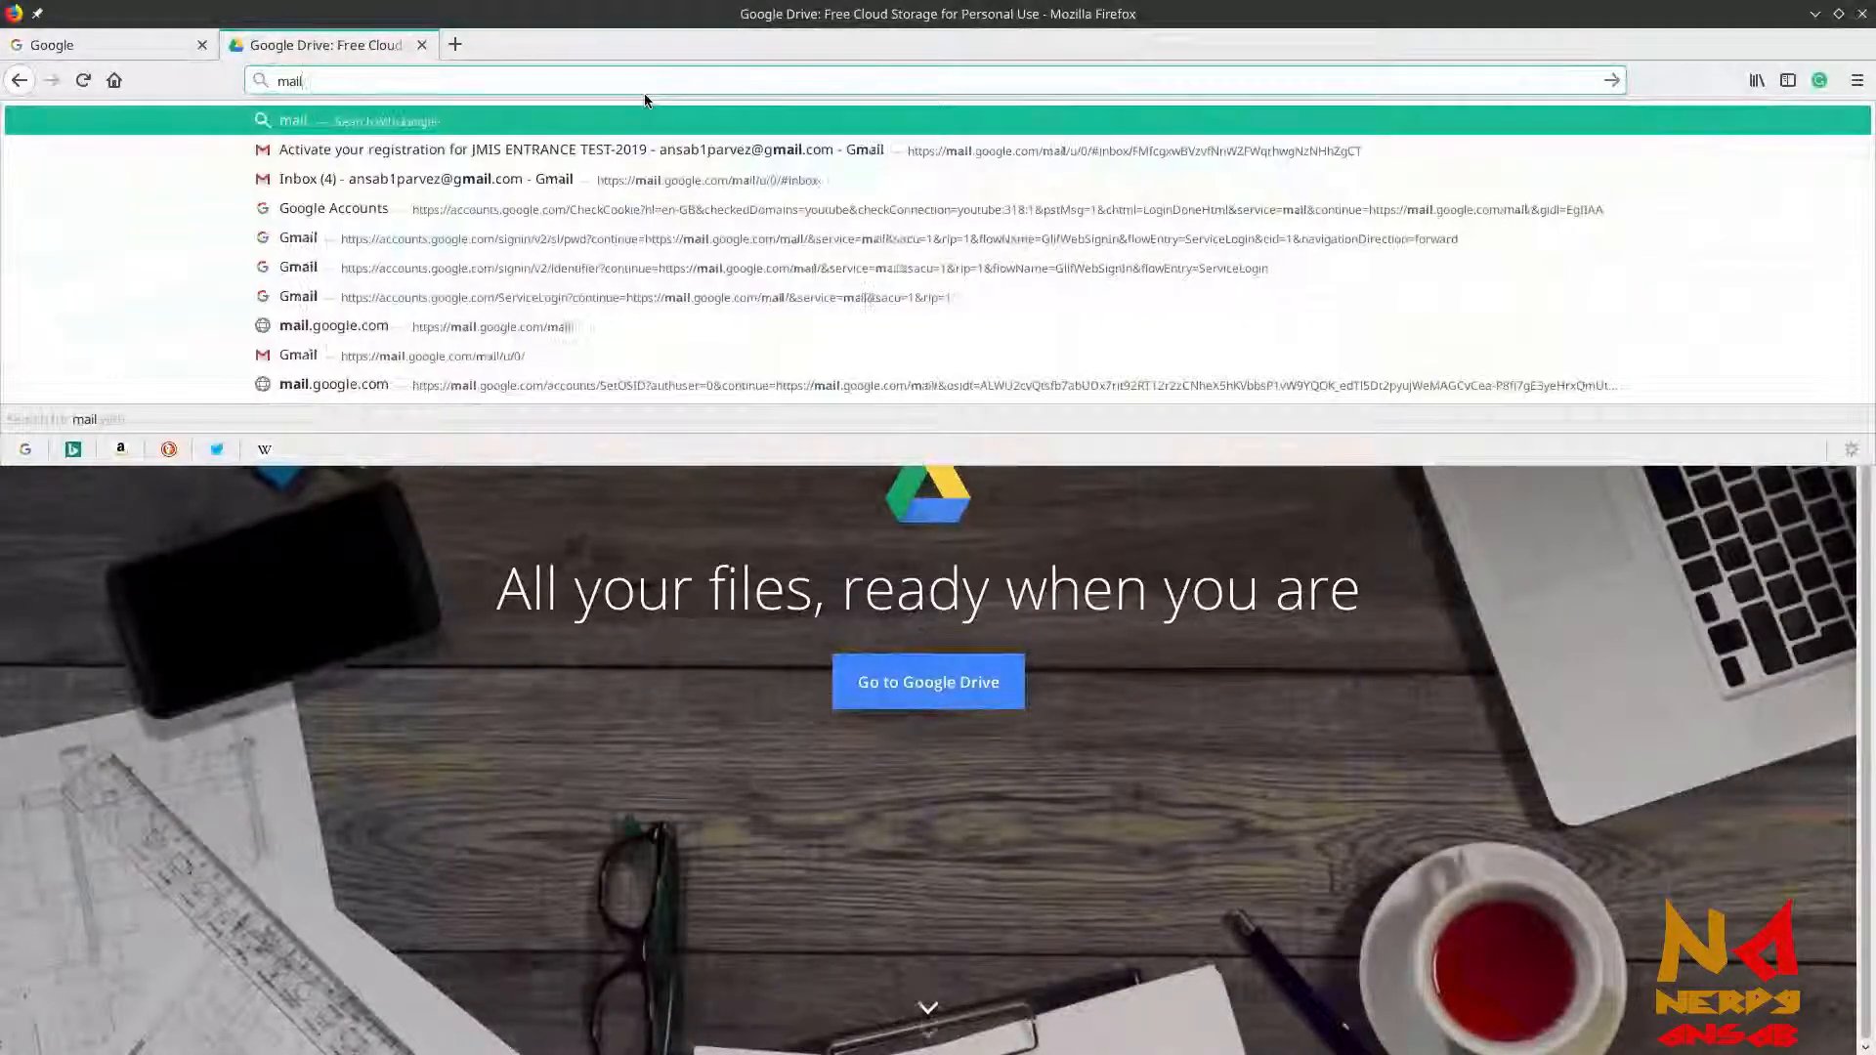
text(google.com)
key(Return)
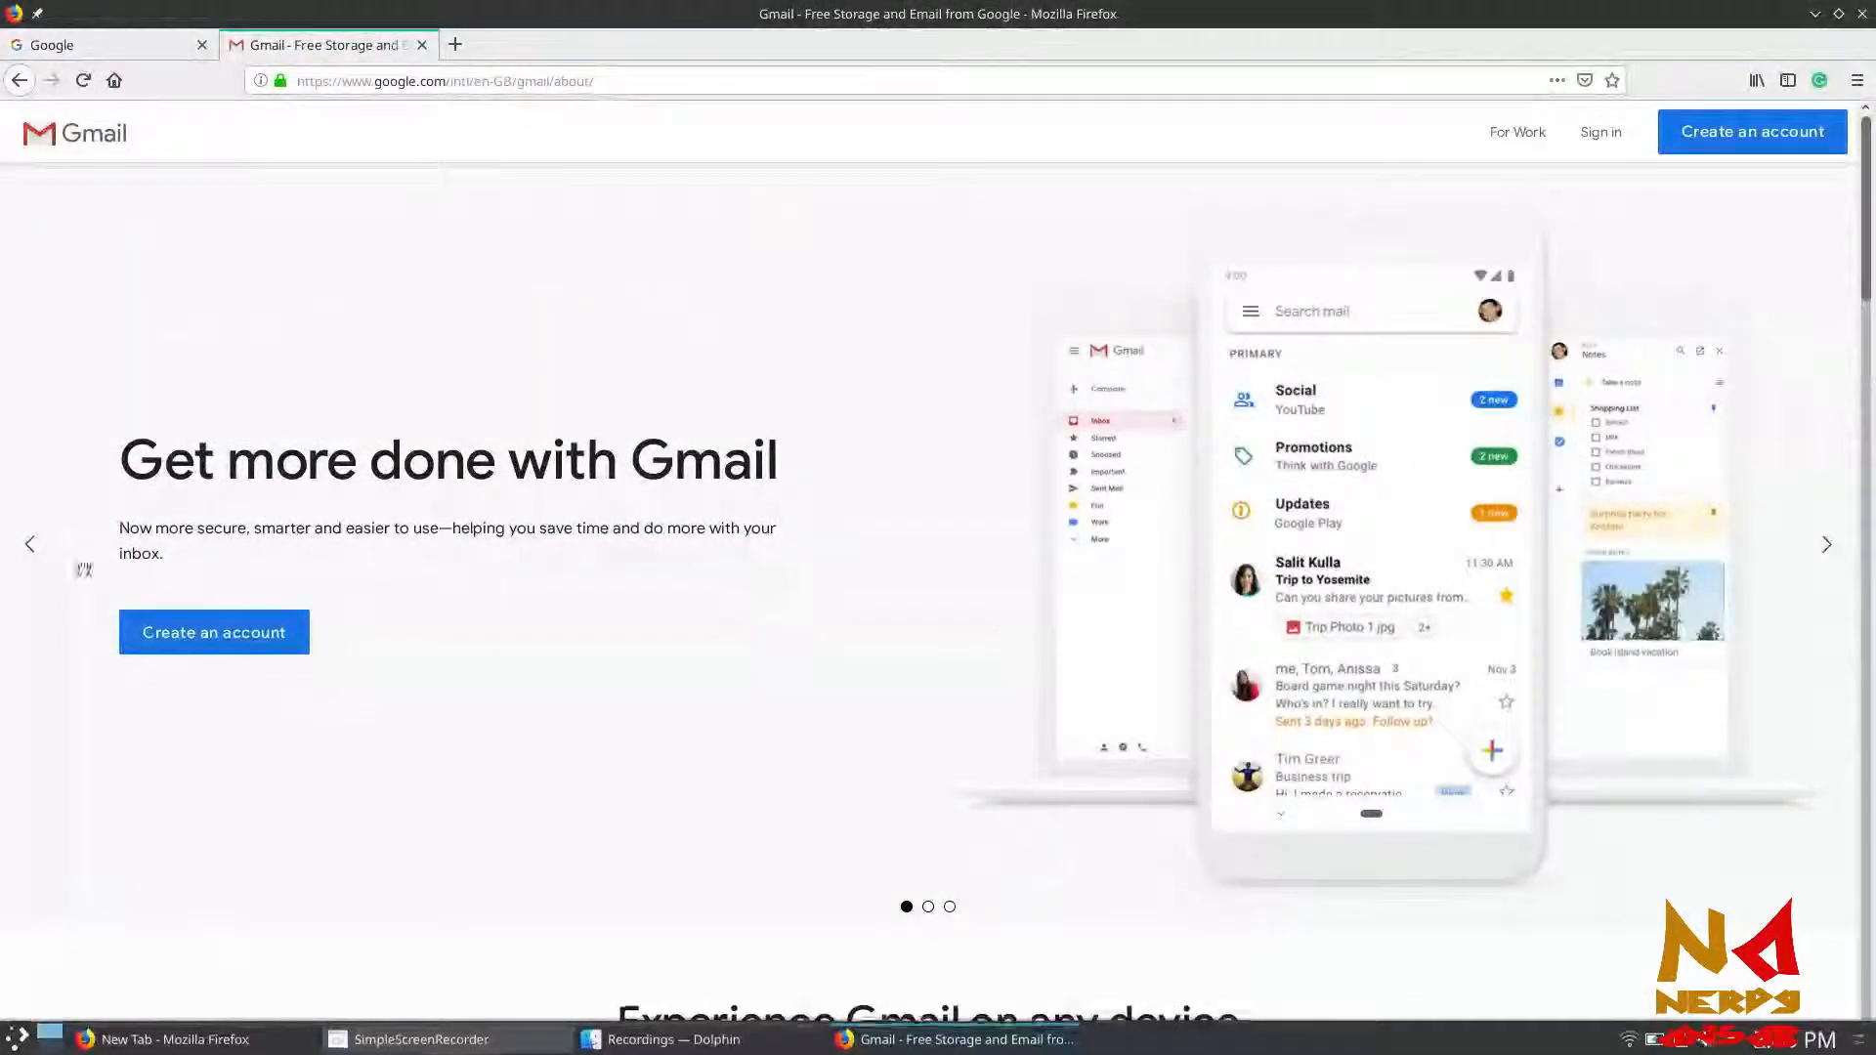
click(135, 39)
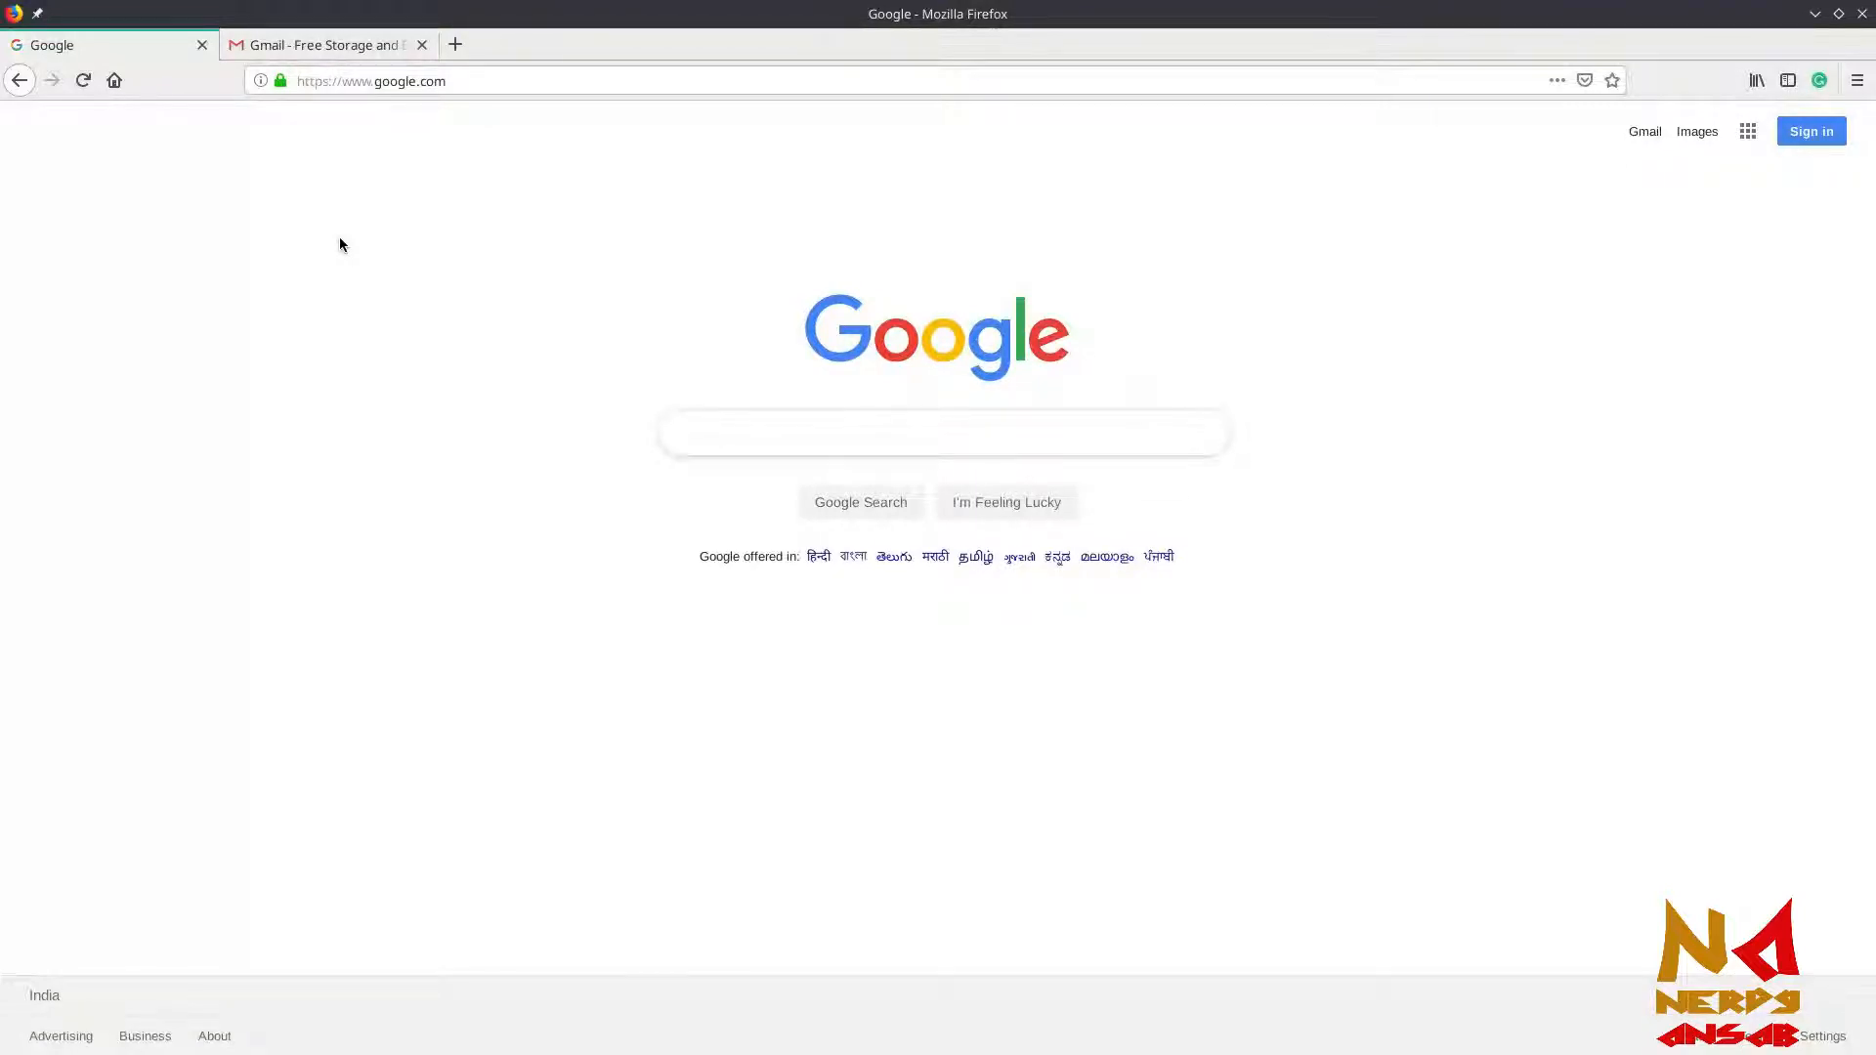
Enter google.com in a new tab's address field and prefix it with drive. to illustrate how a subdomain is formed
click(456, 43)
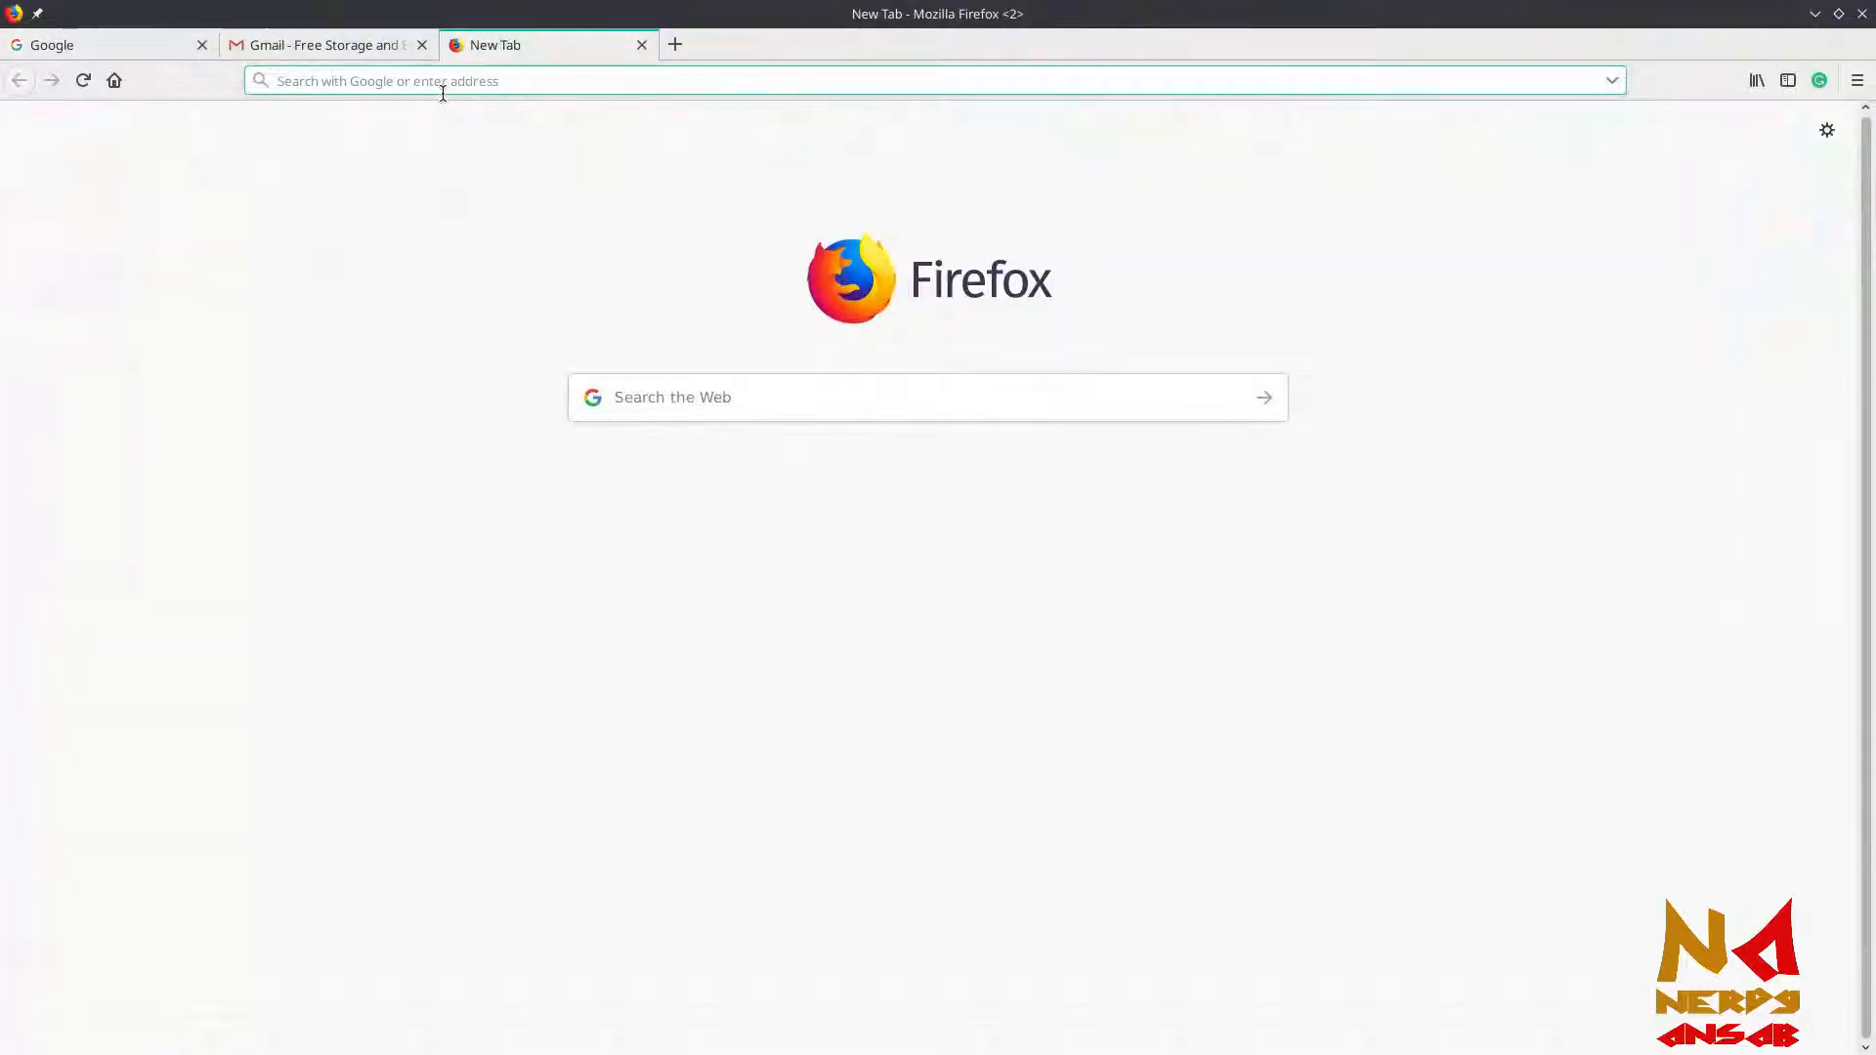
text(goog)
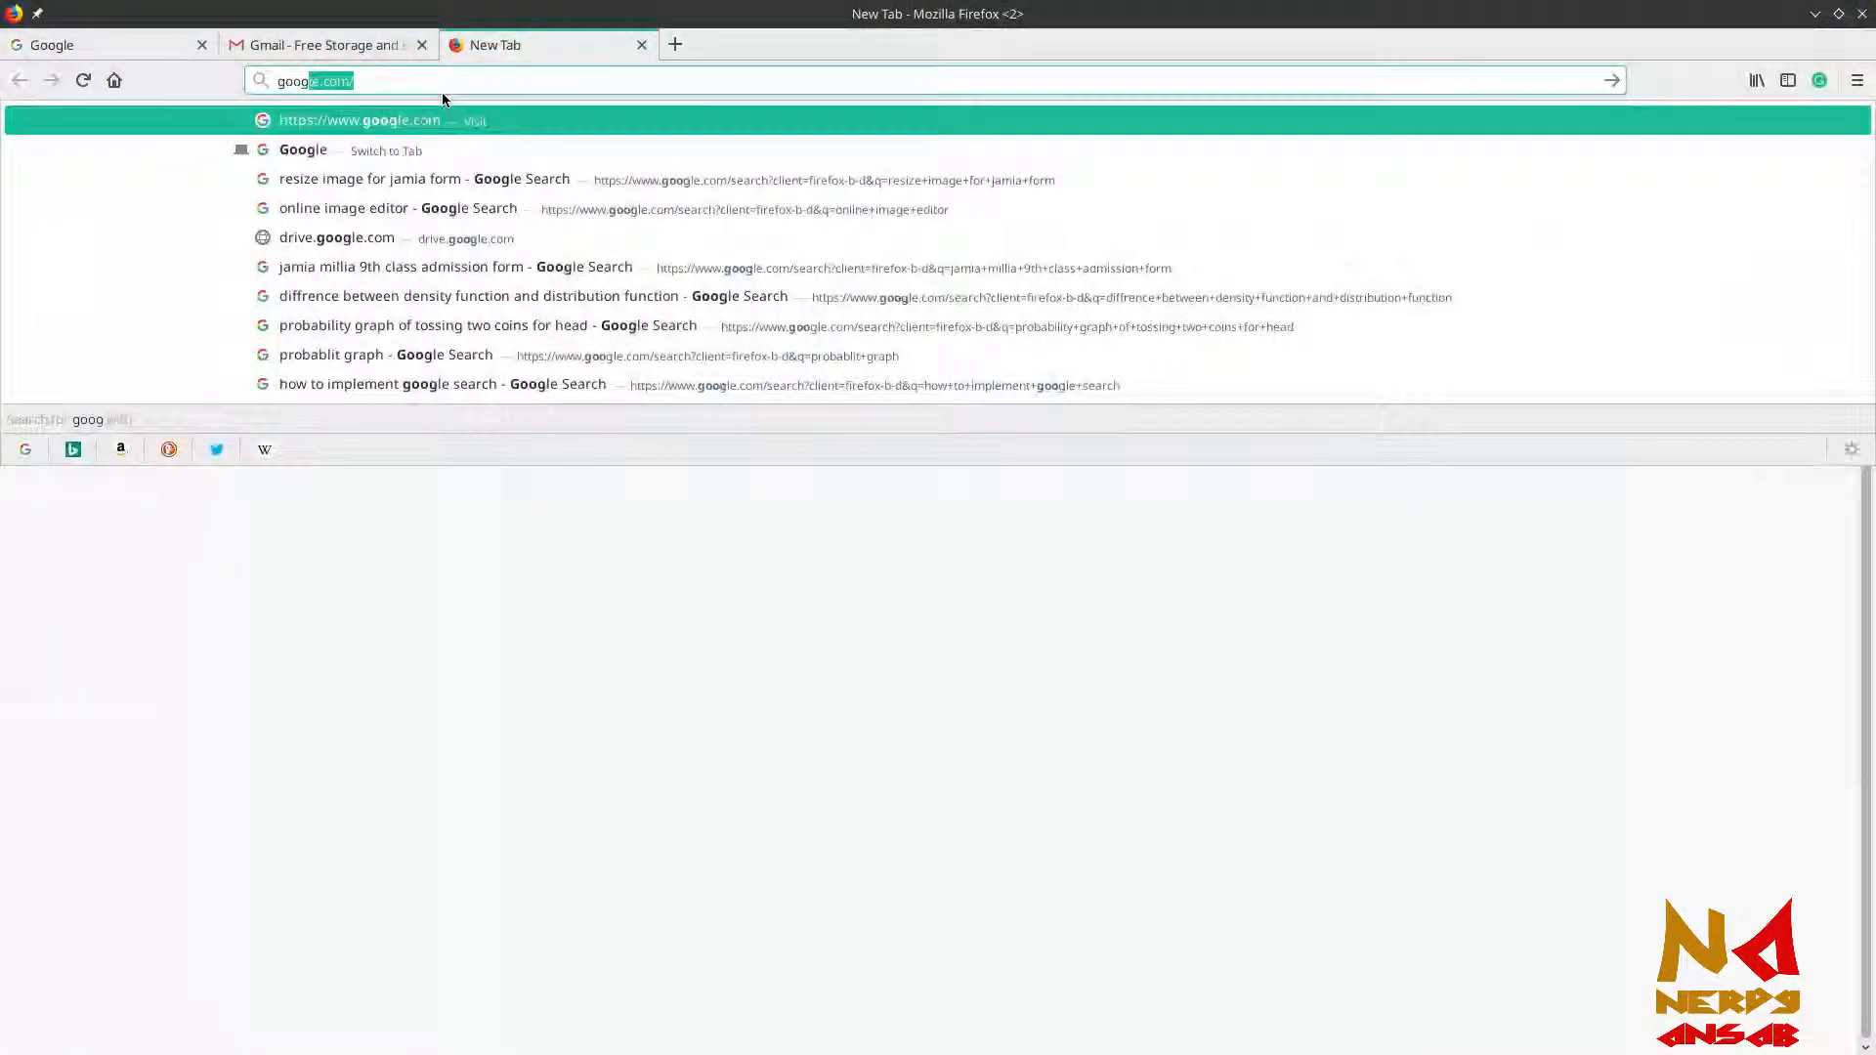
text(j)
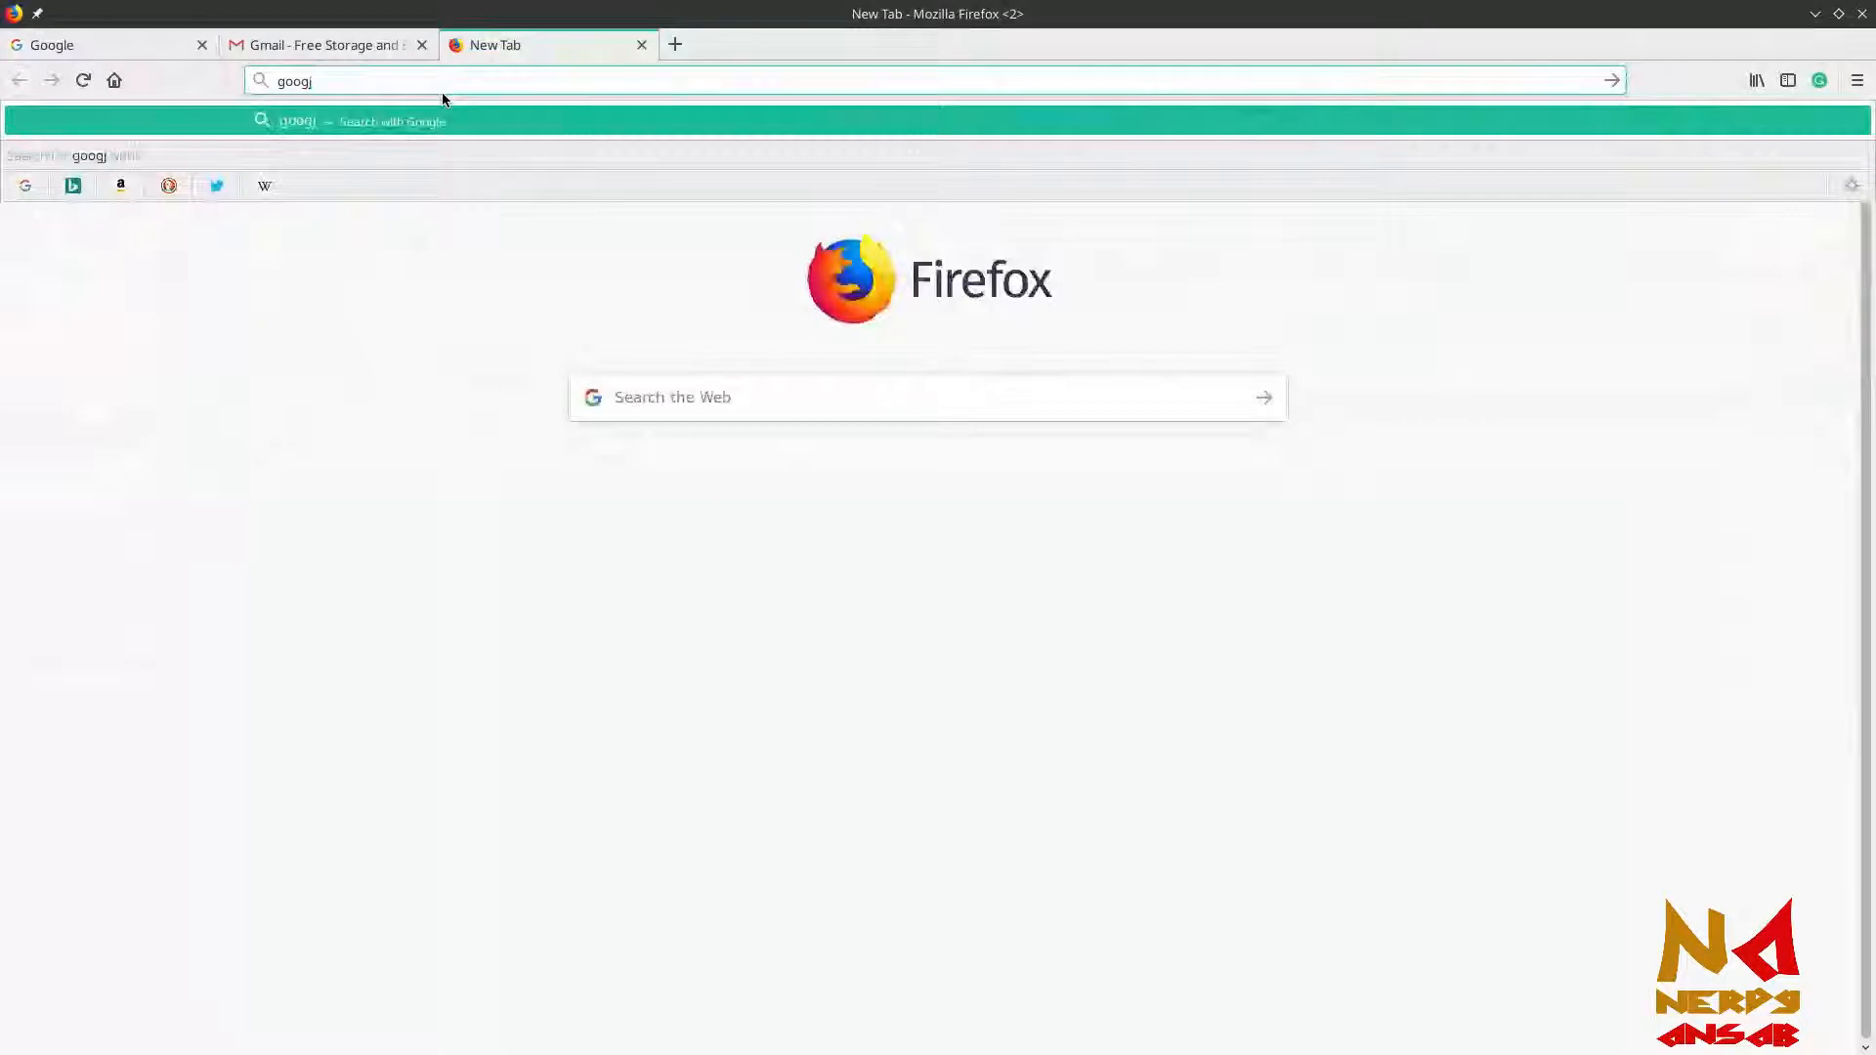
key(BackSpace)
text(le.com)
key(BackSpace)
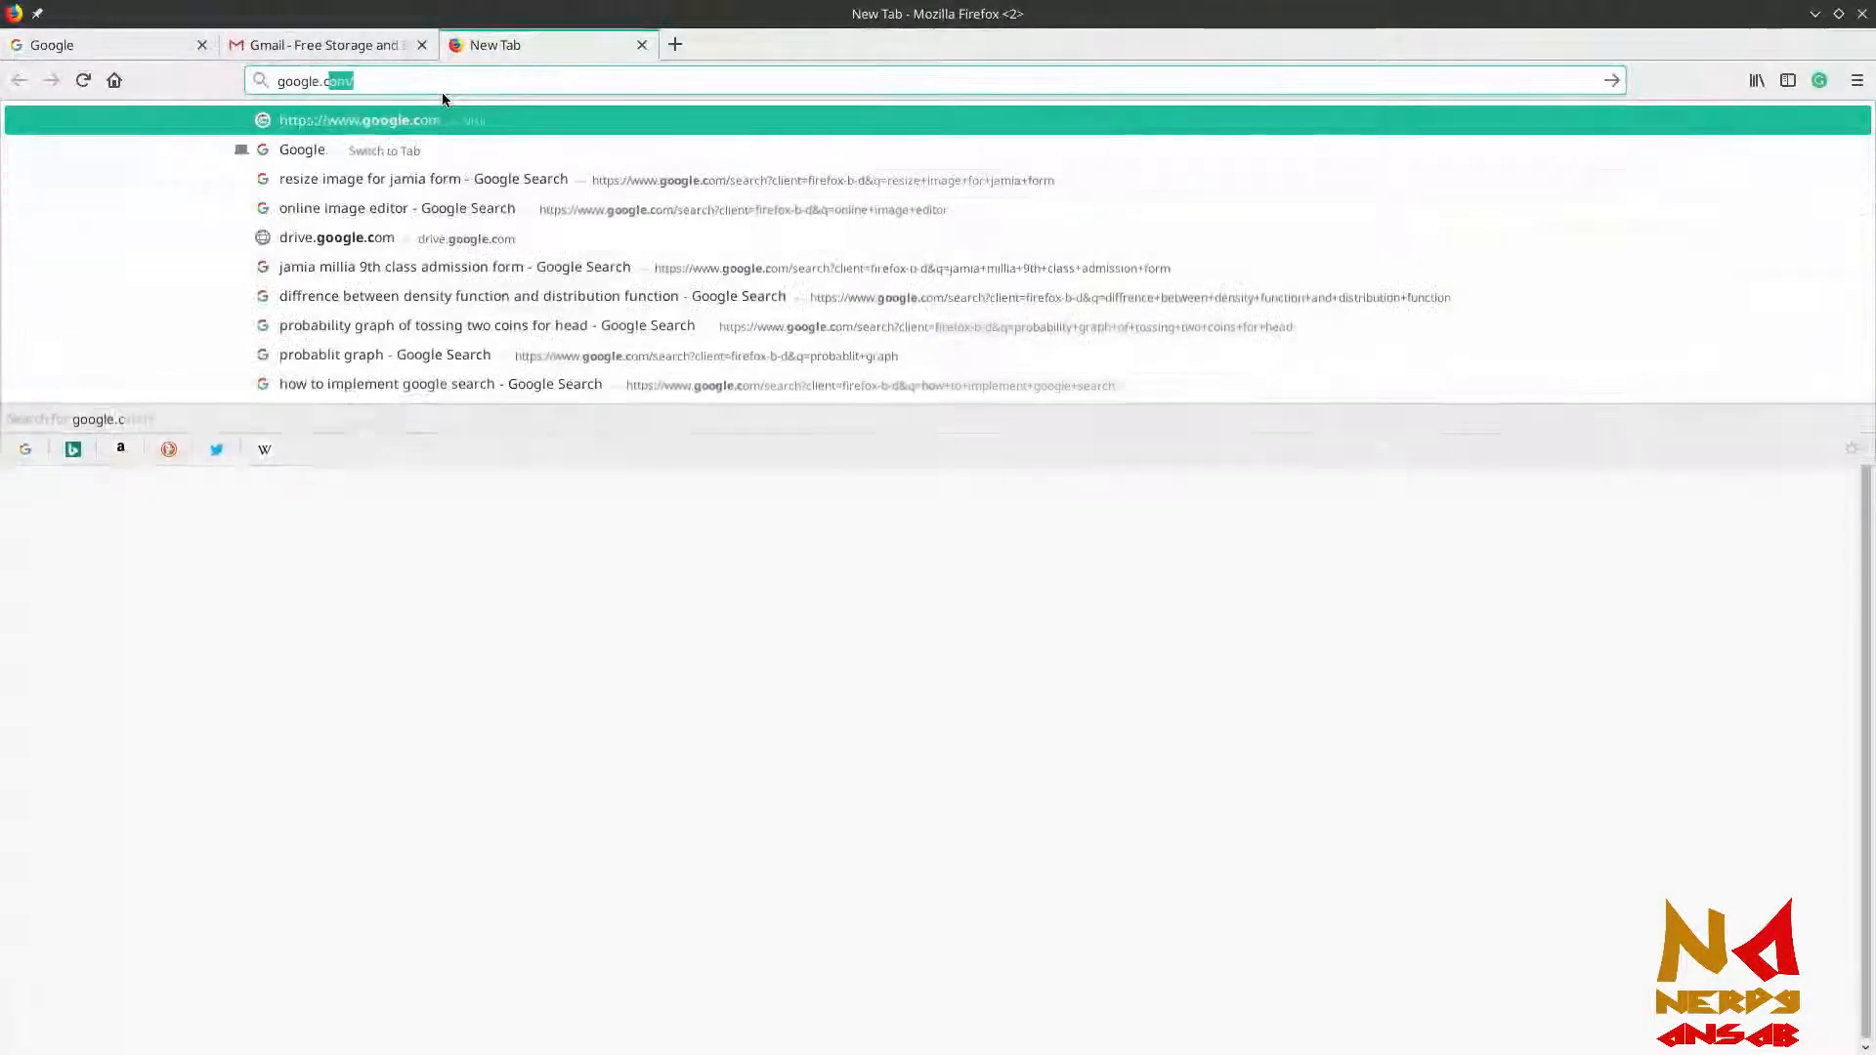
text(om)
key(Return)
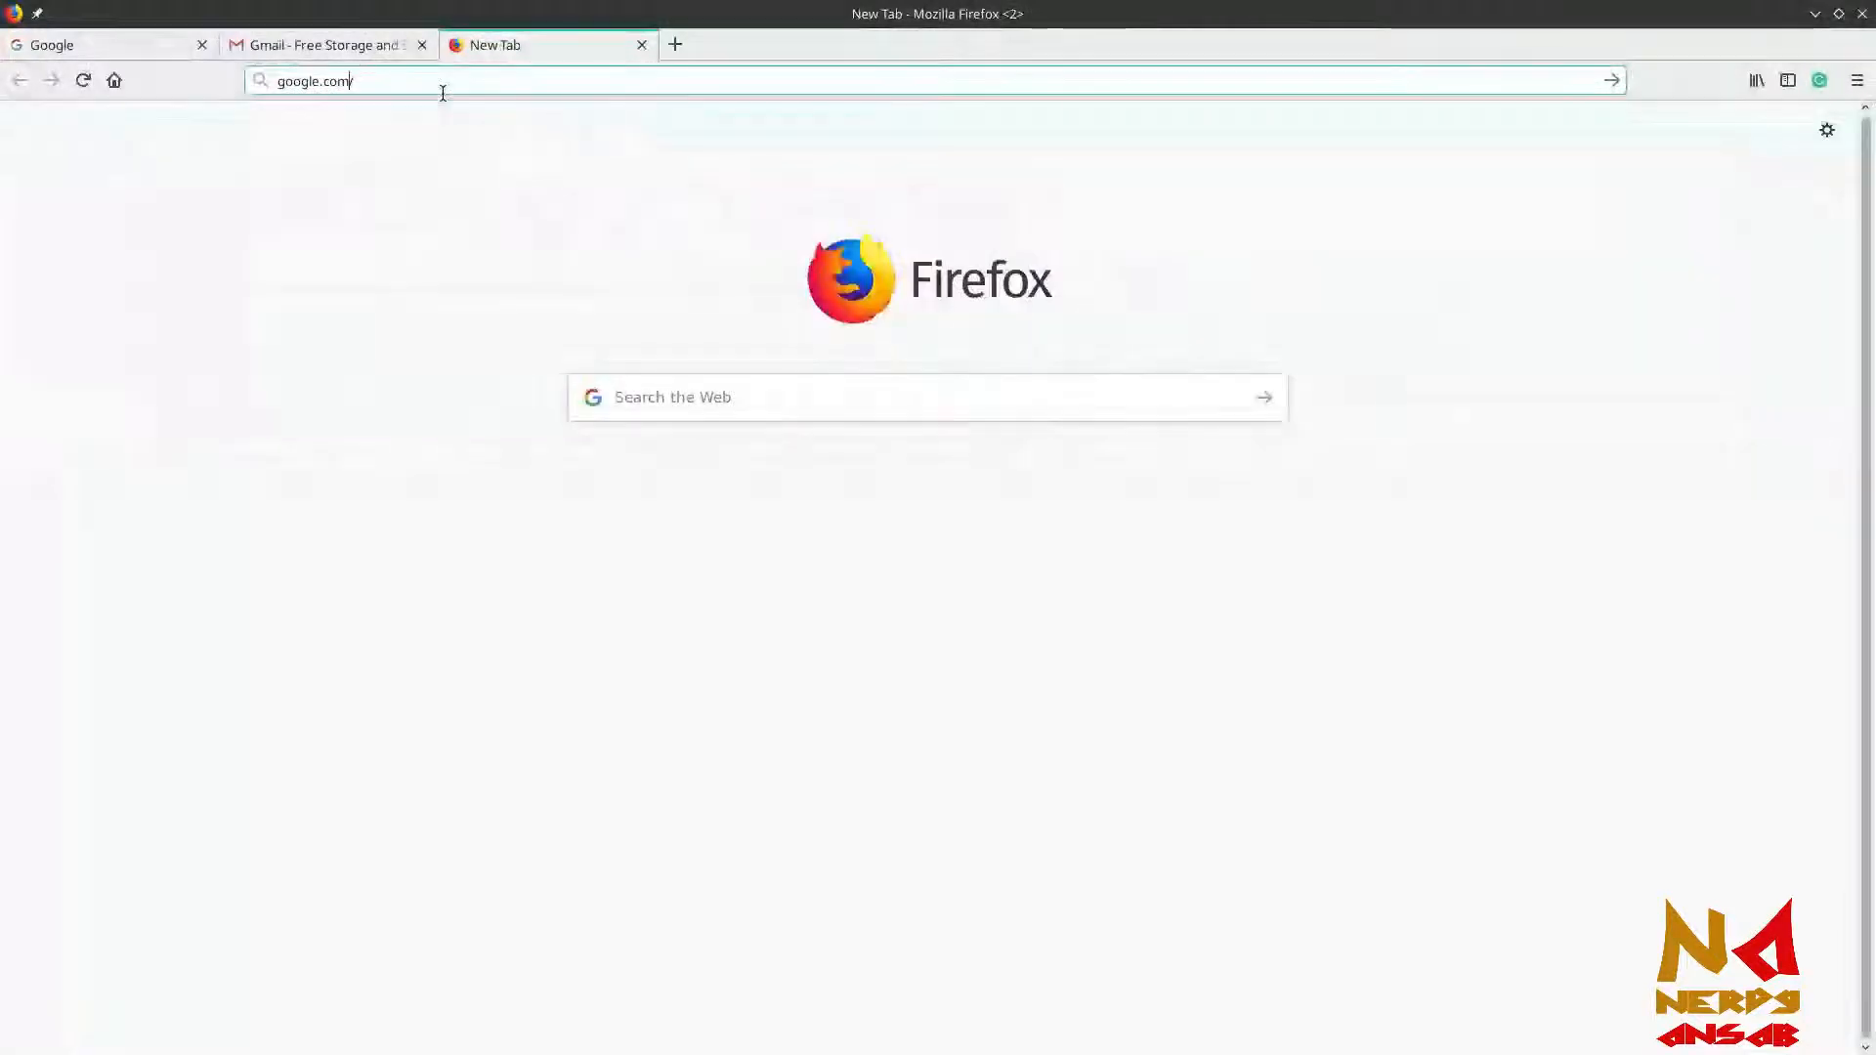
text(drive.)
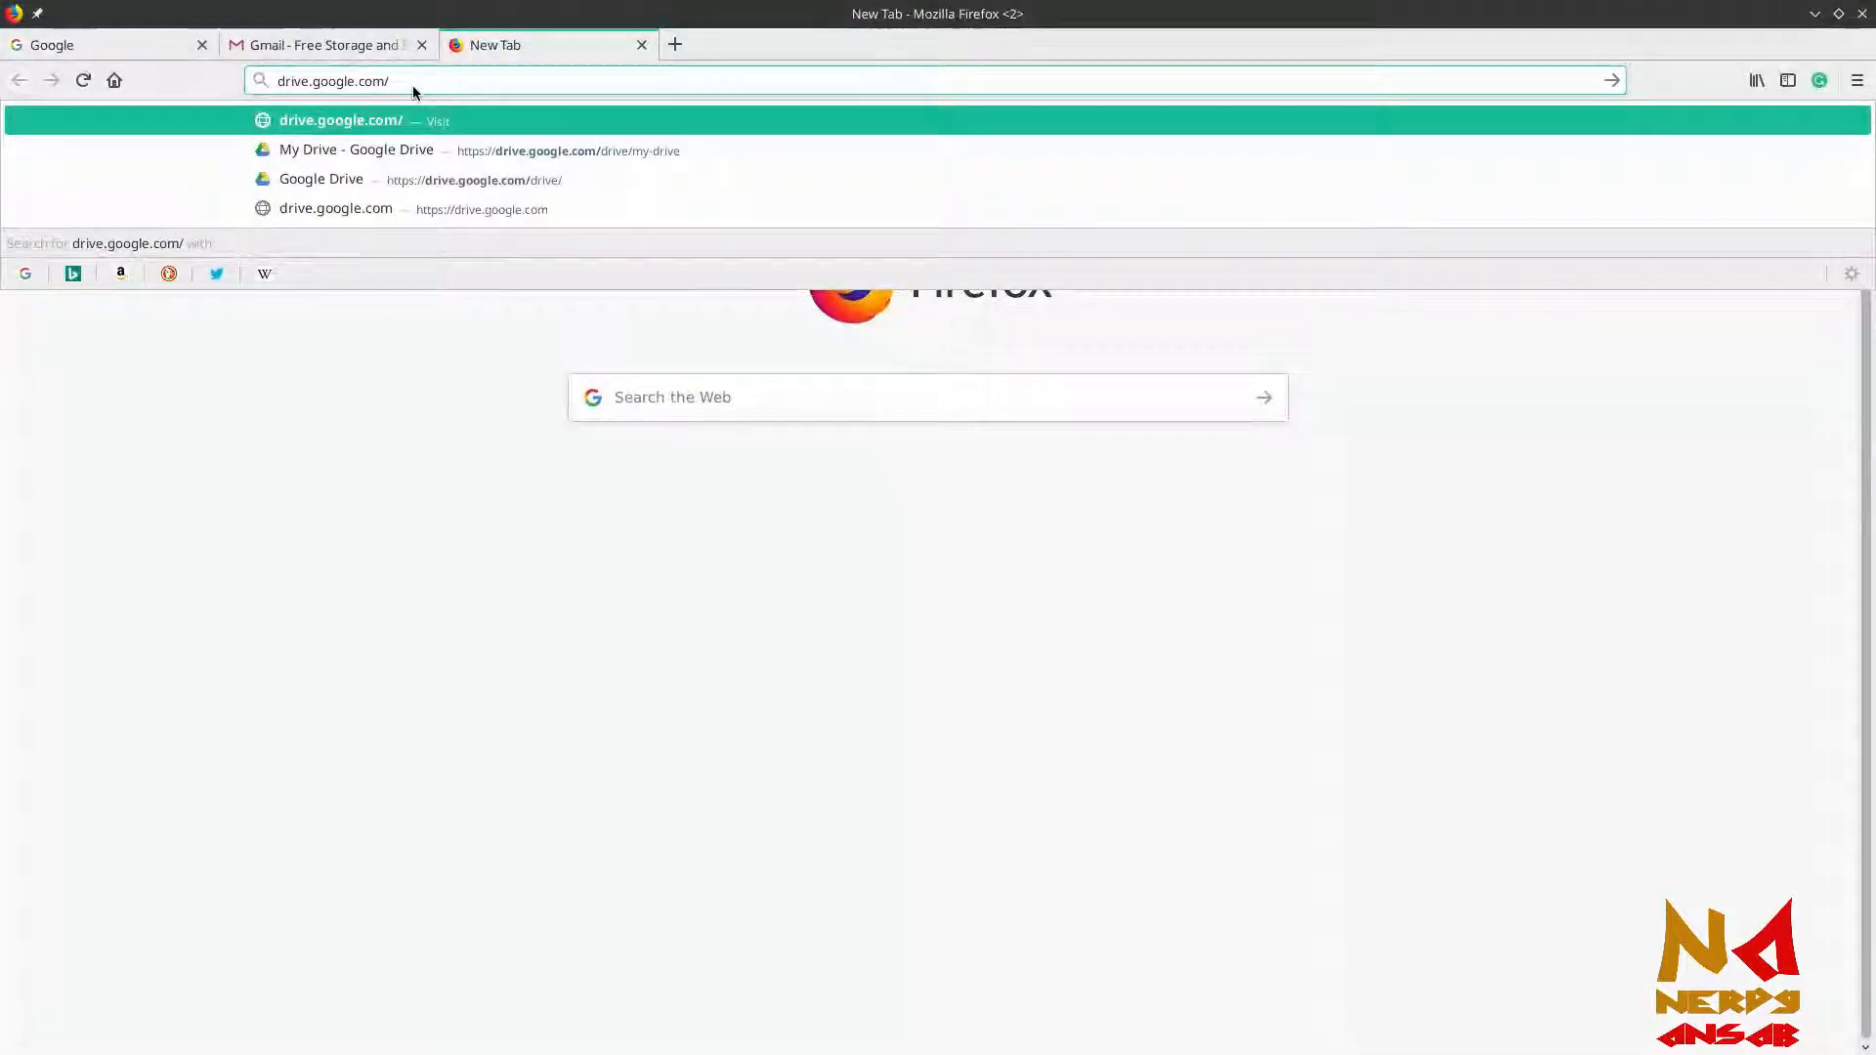
Highlight the drive. prefix of the drive.google.com address and enlarge the page to 120%
key(shift+Left)
key(shift+Left)
key(shift+Left)
key(shift+Left)
key(shift+Left)
key(shift+Left)
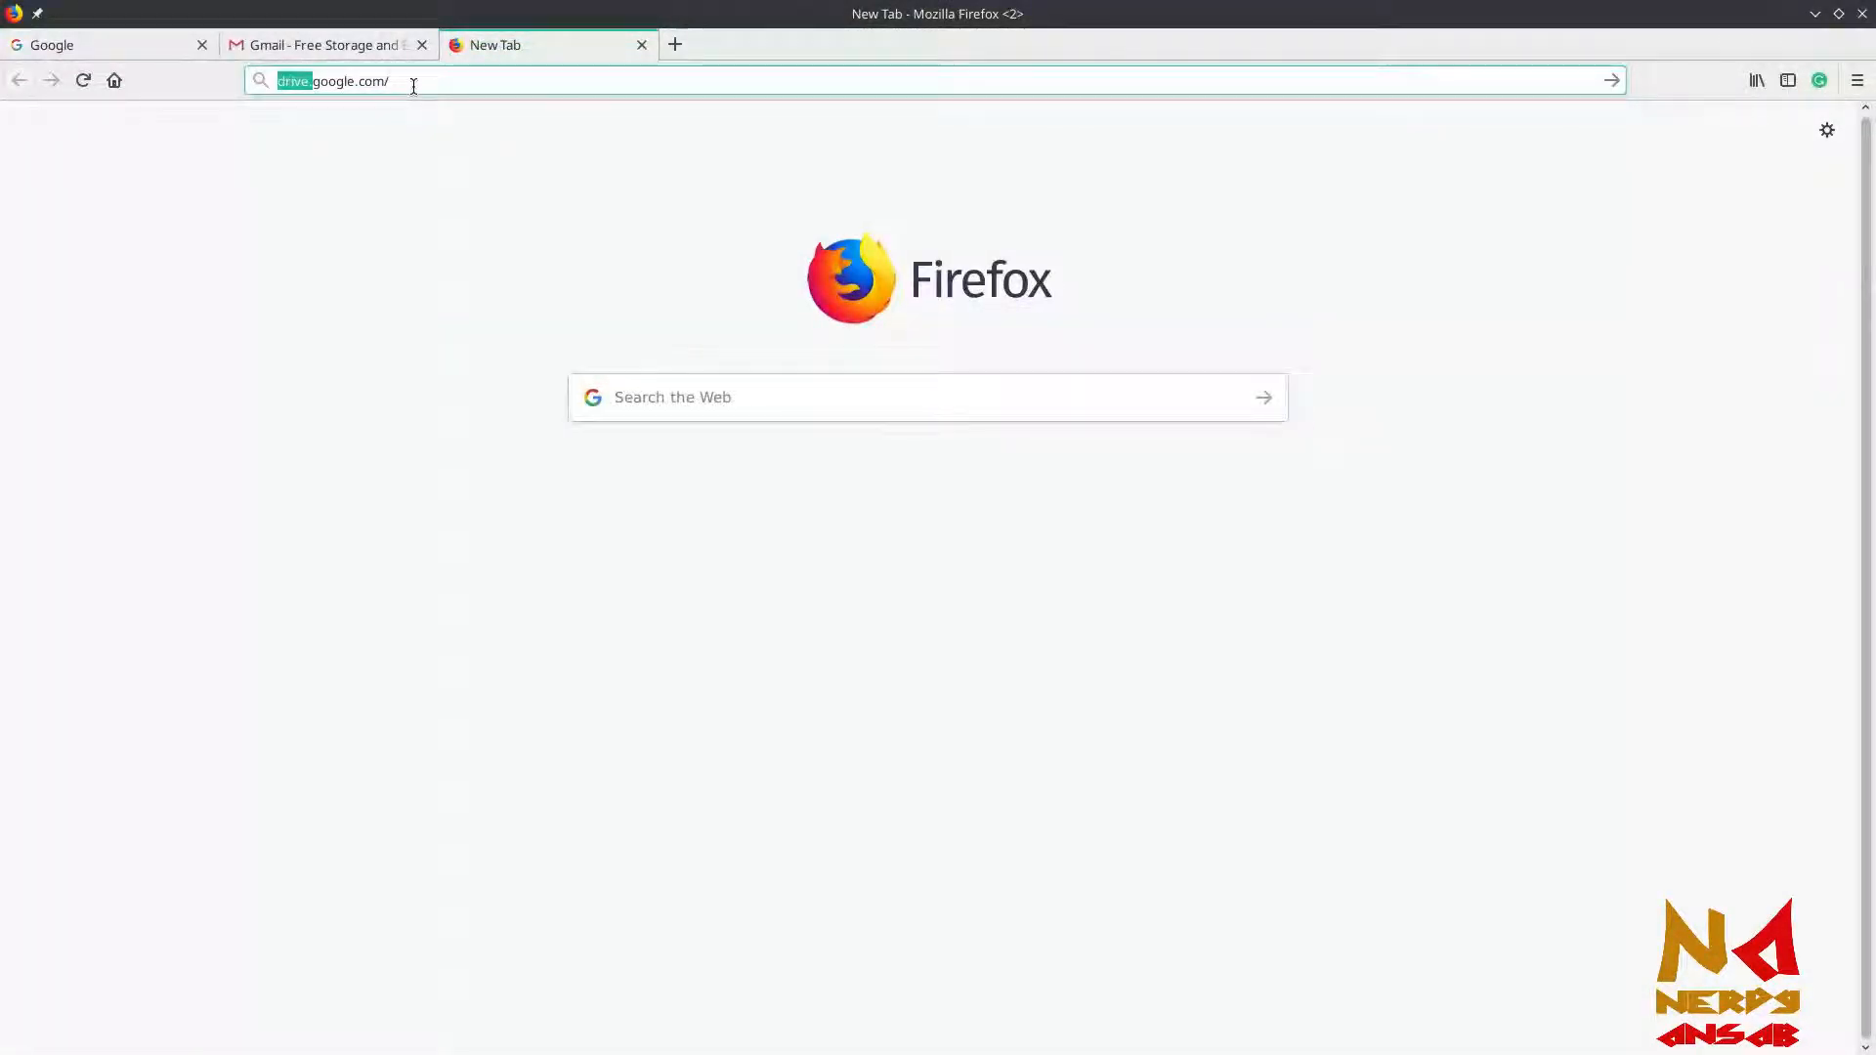
key(ctrl+plus)
key(ctrl+plus)
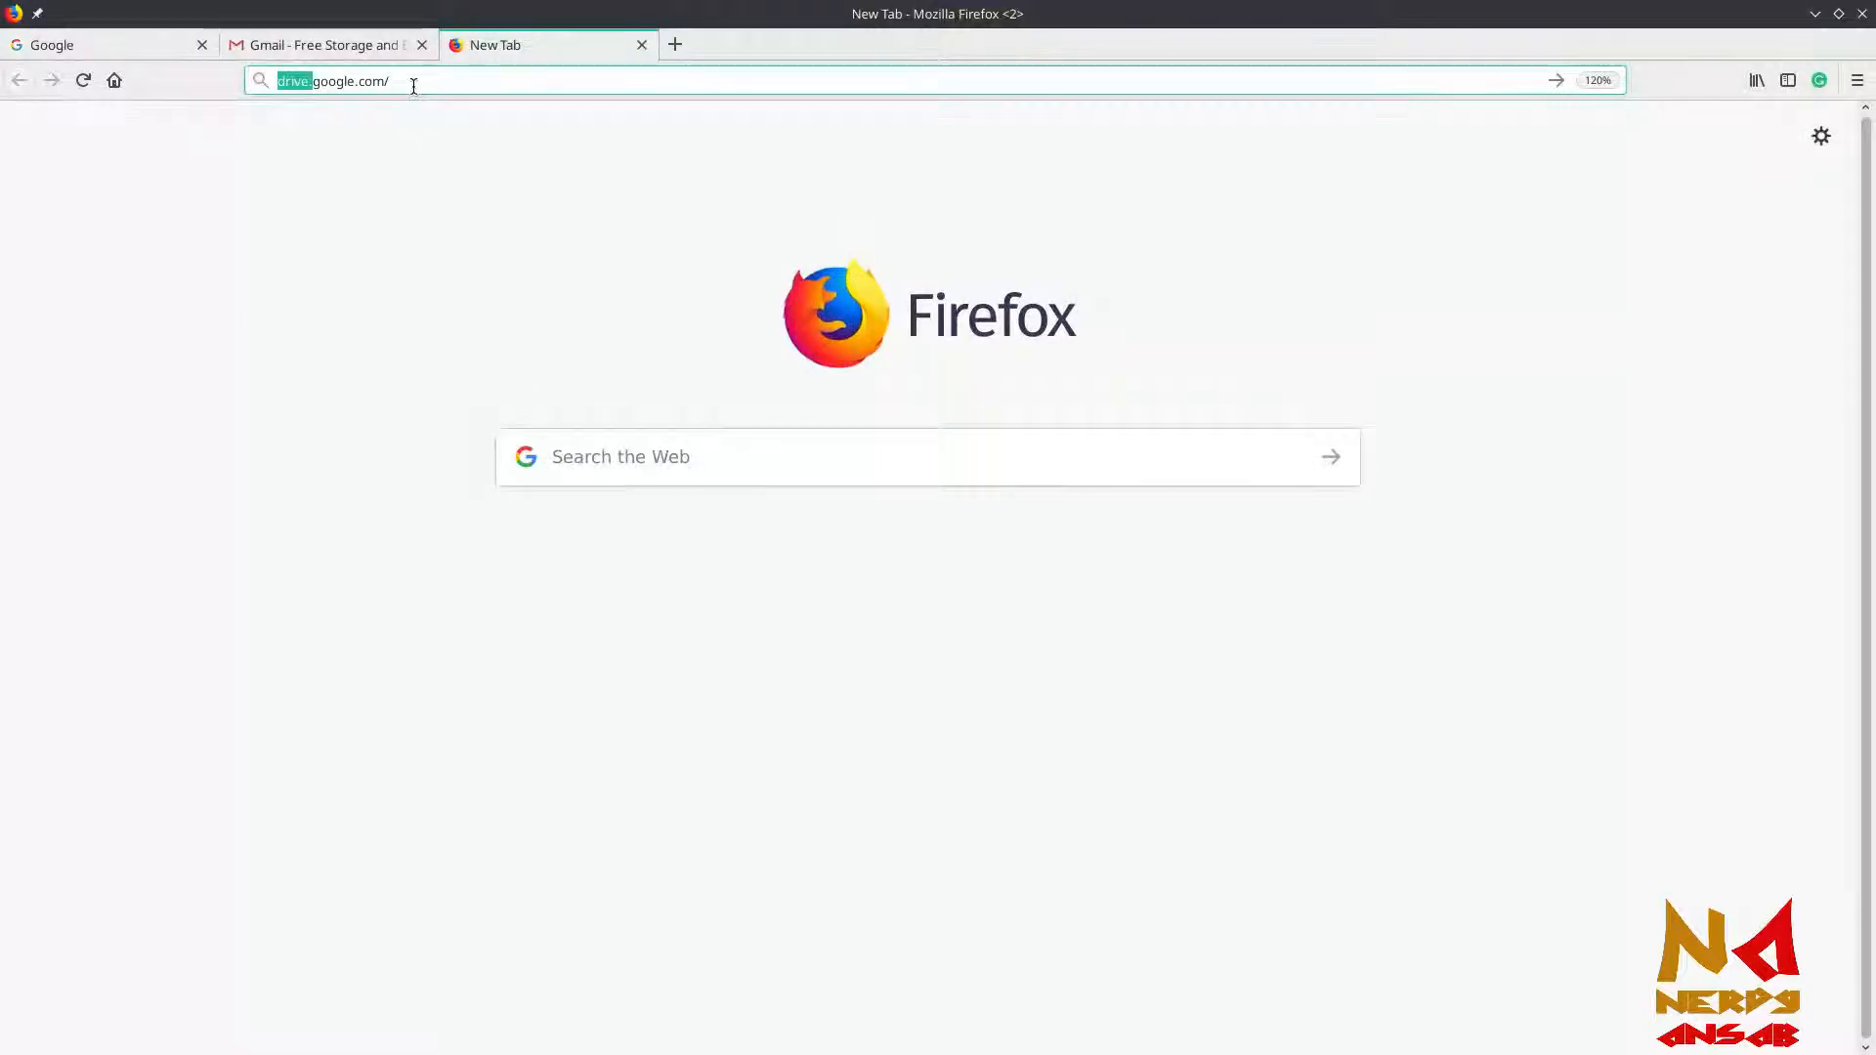
Close the Google example tabs with their browser window and return to the hosting control panel
click(203, 45)
click(202, 45)
click(203, 46)
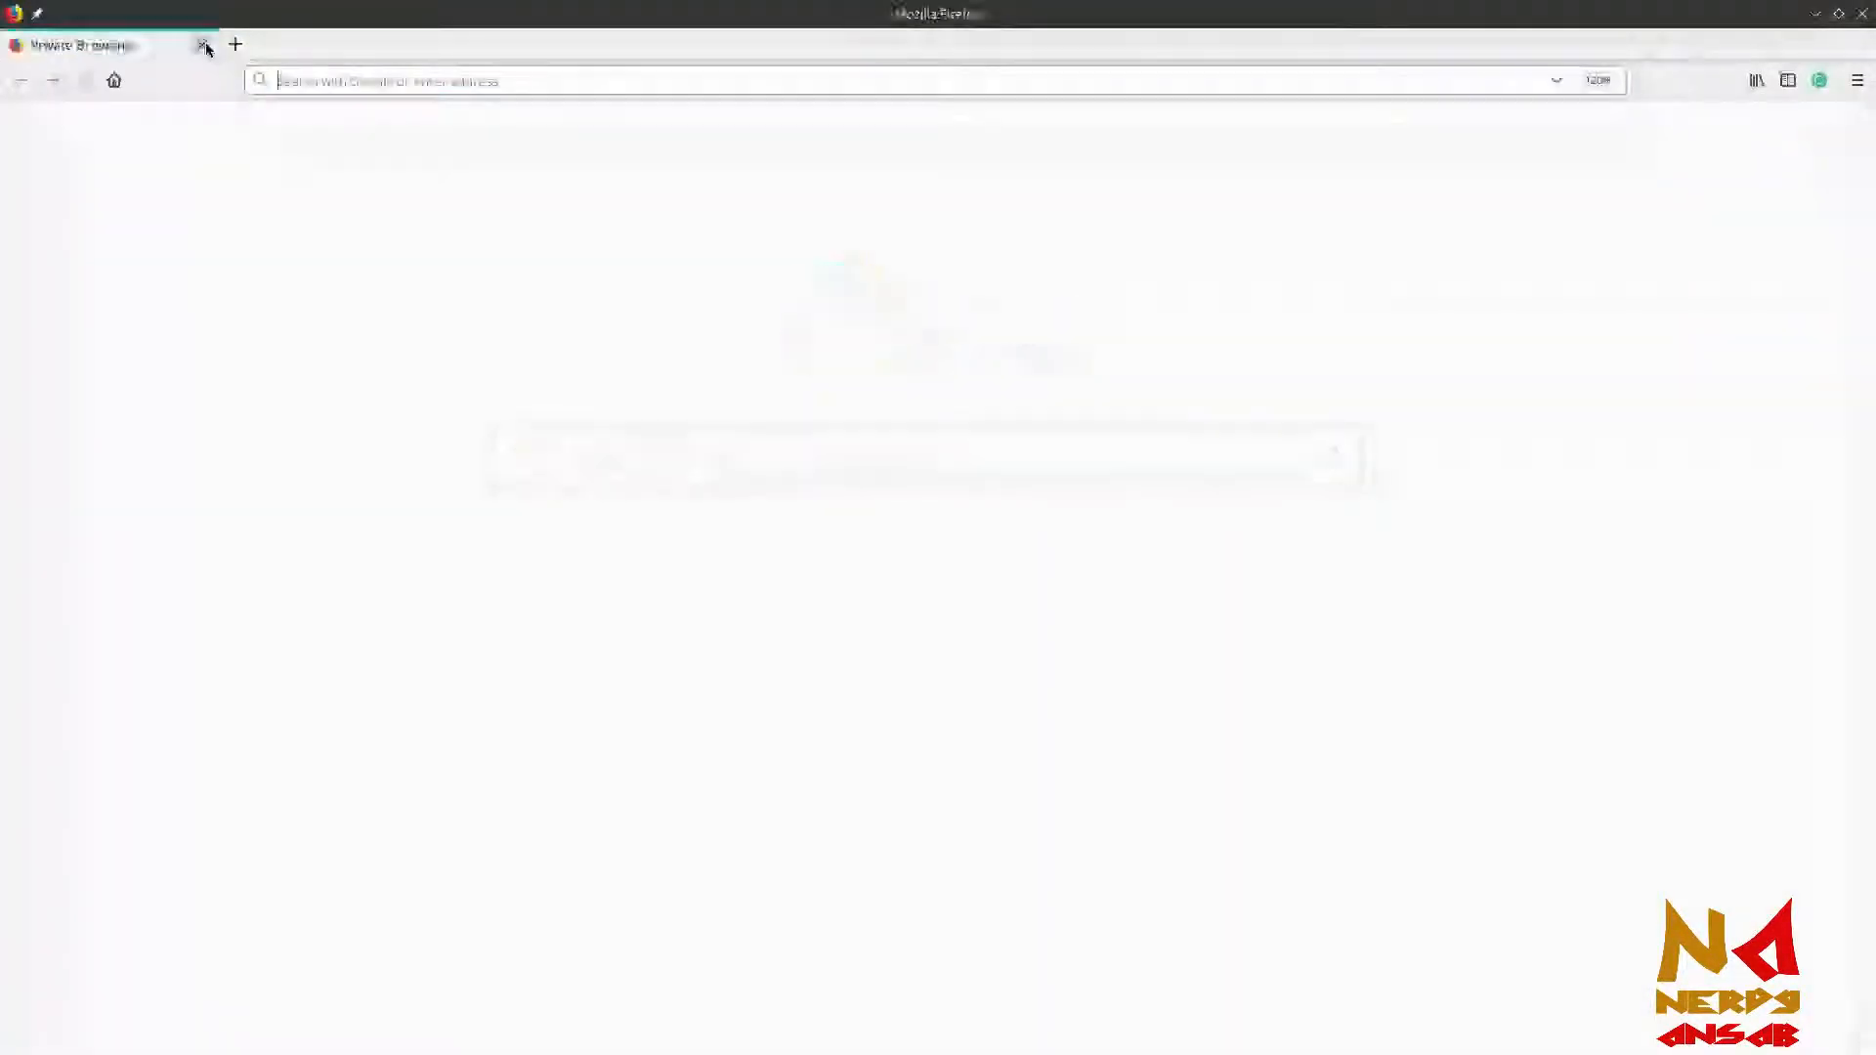
click(1867, 20)
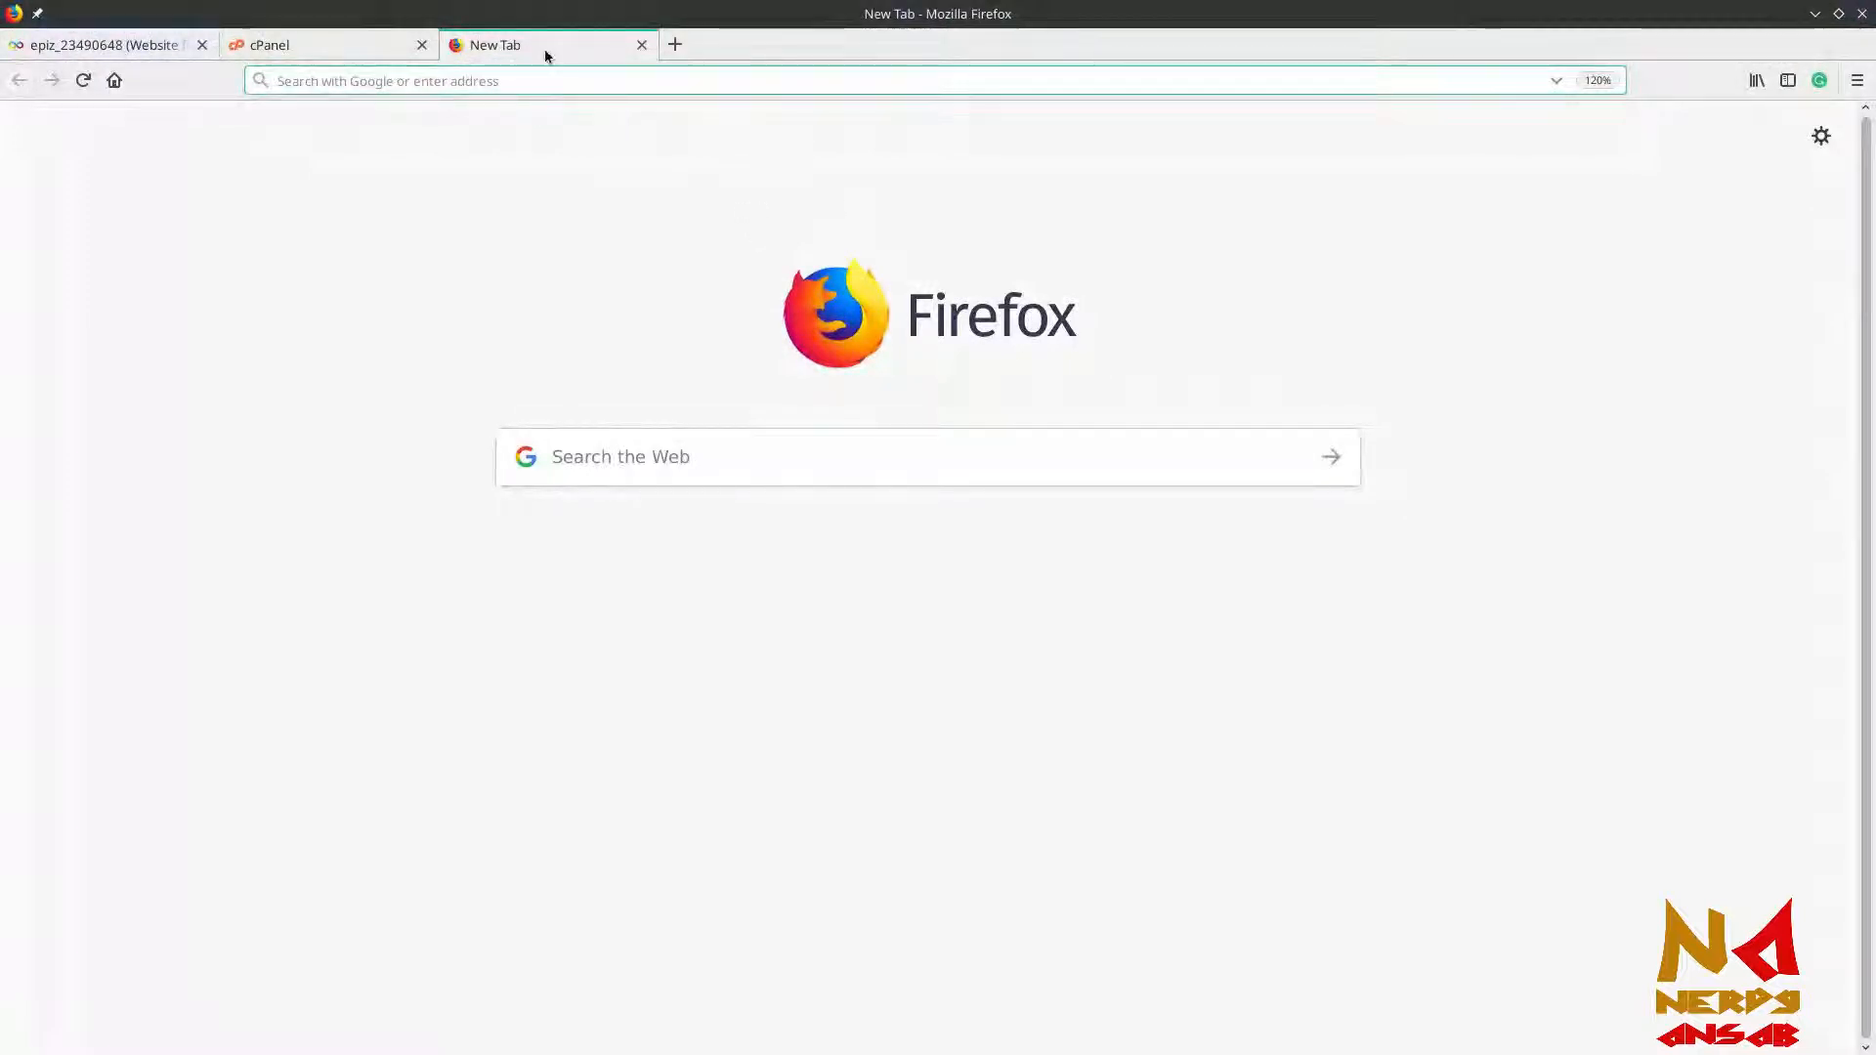
click(318, 43)
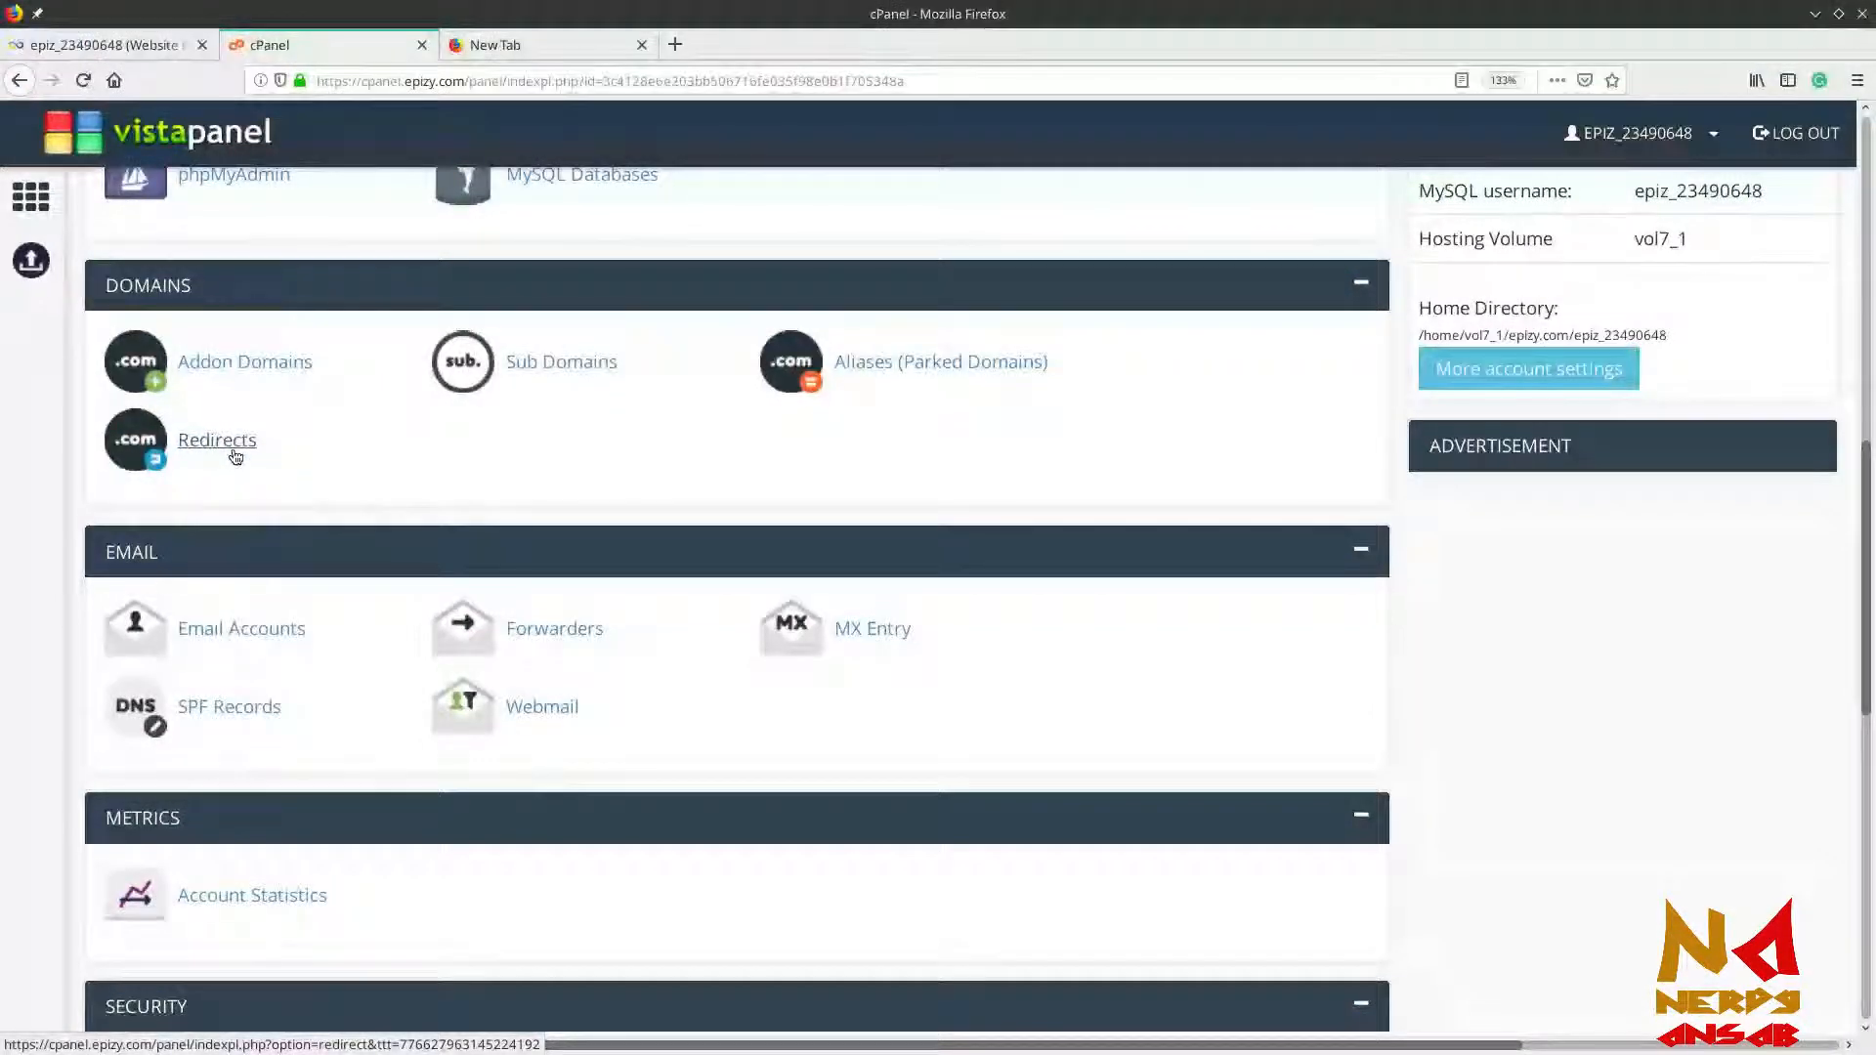
Open the Redirects page in a new tab and bring up the redirect settings for the domain whcourse.cf
middle_click(234, 457)
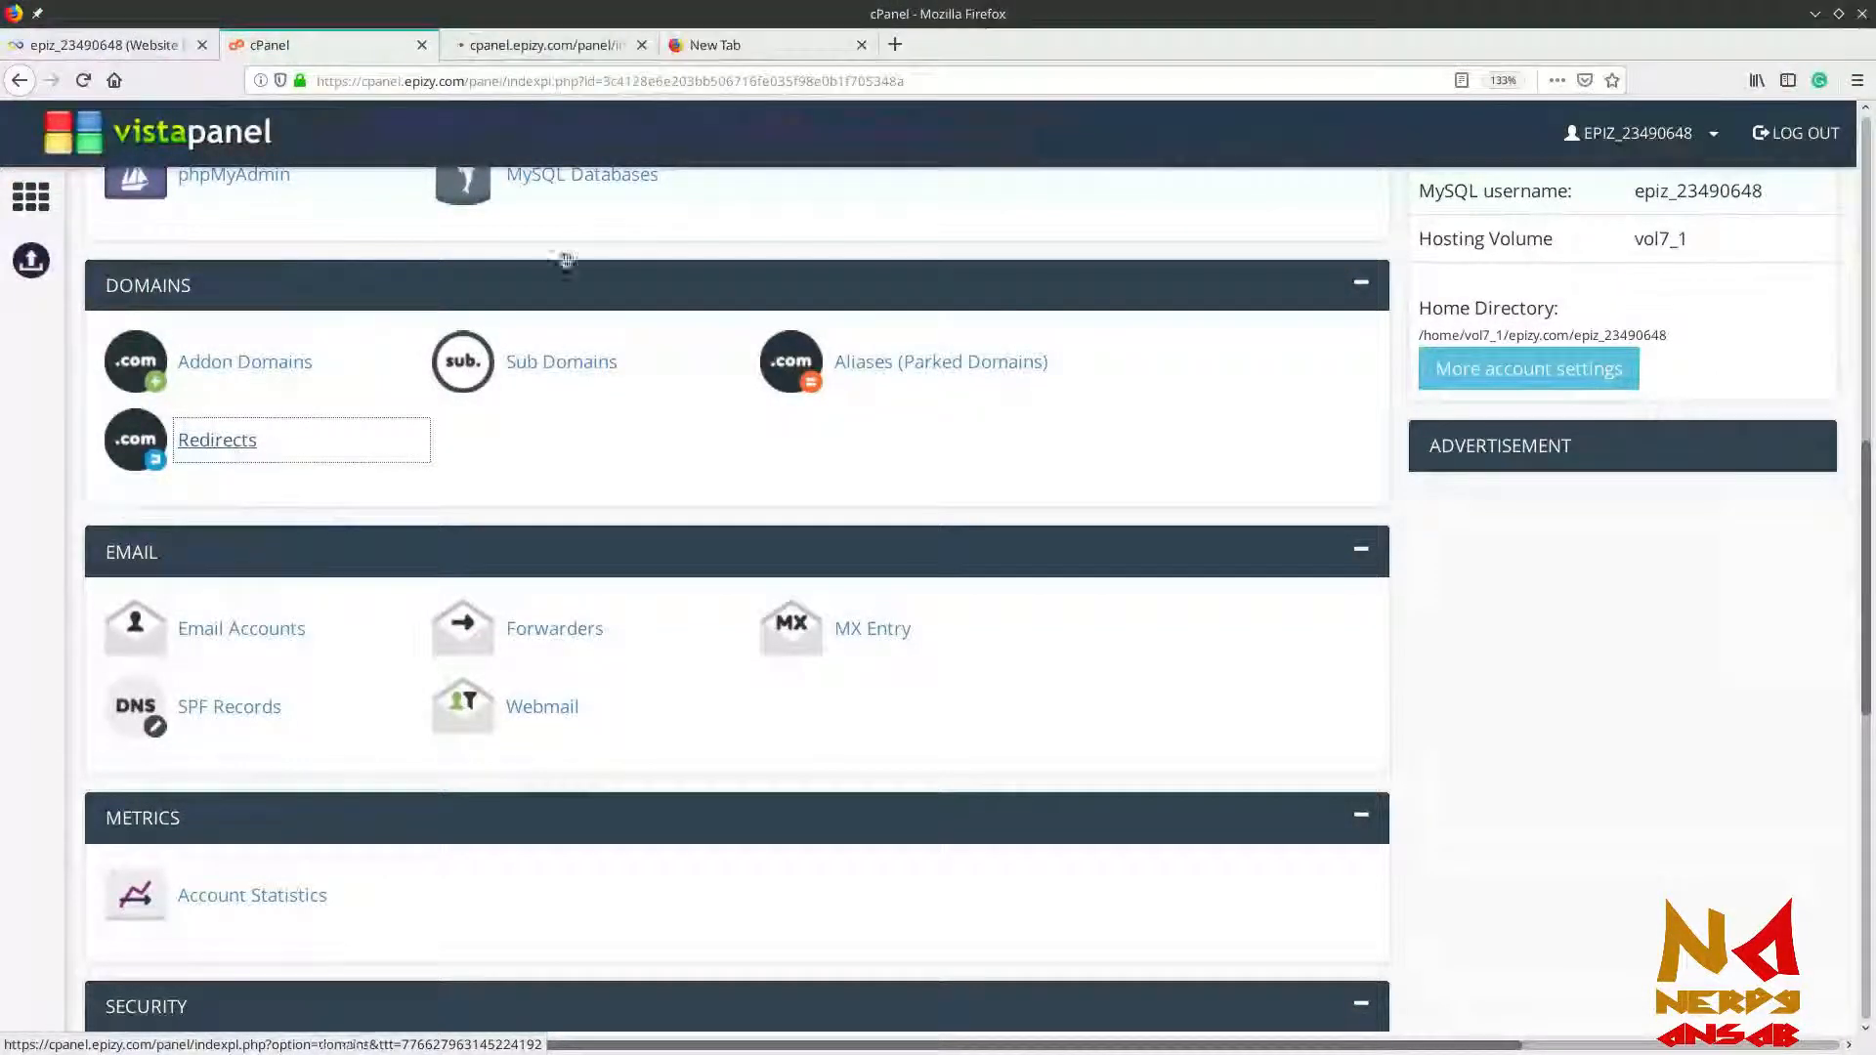
click(571, 47)
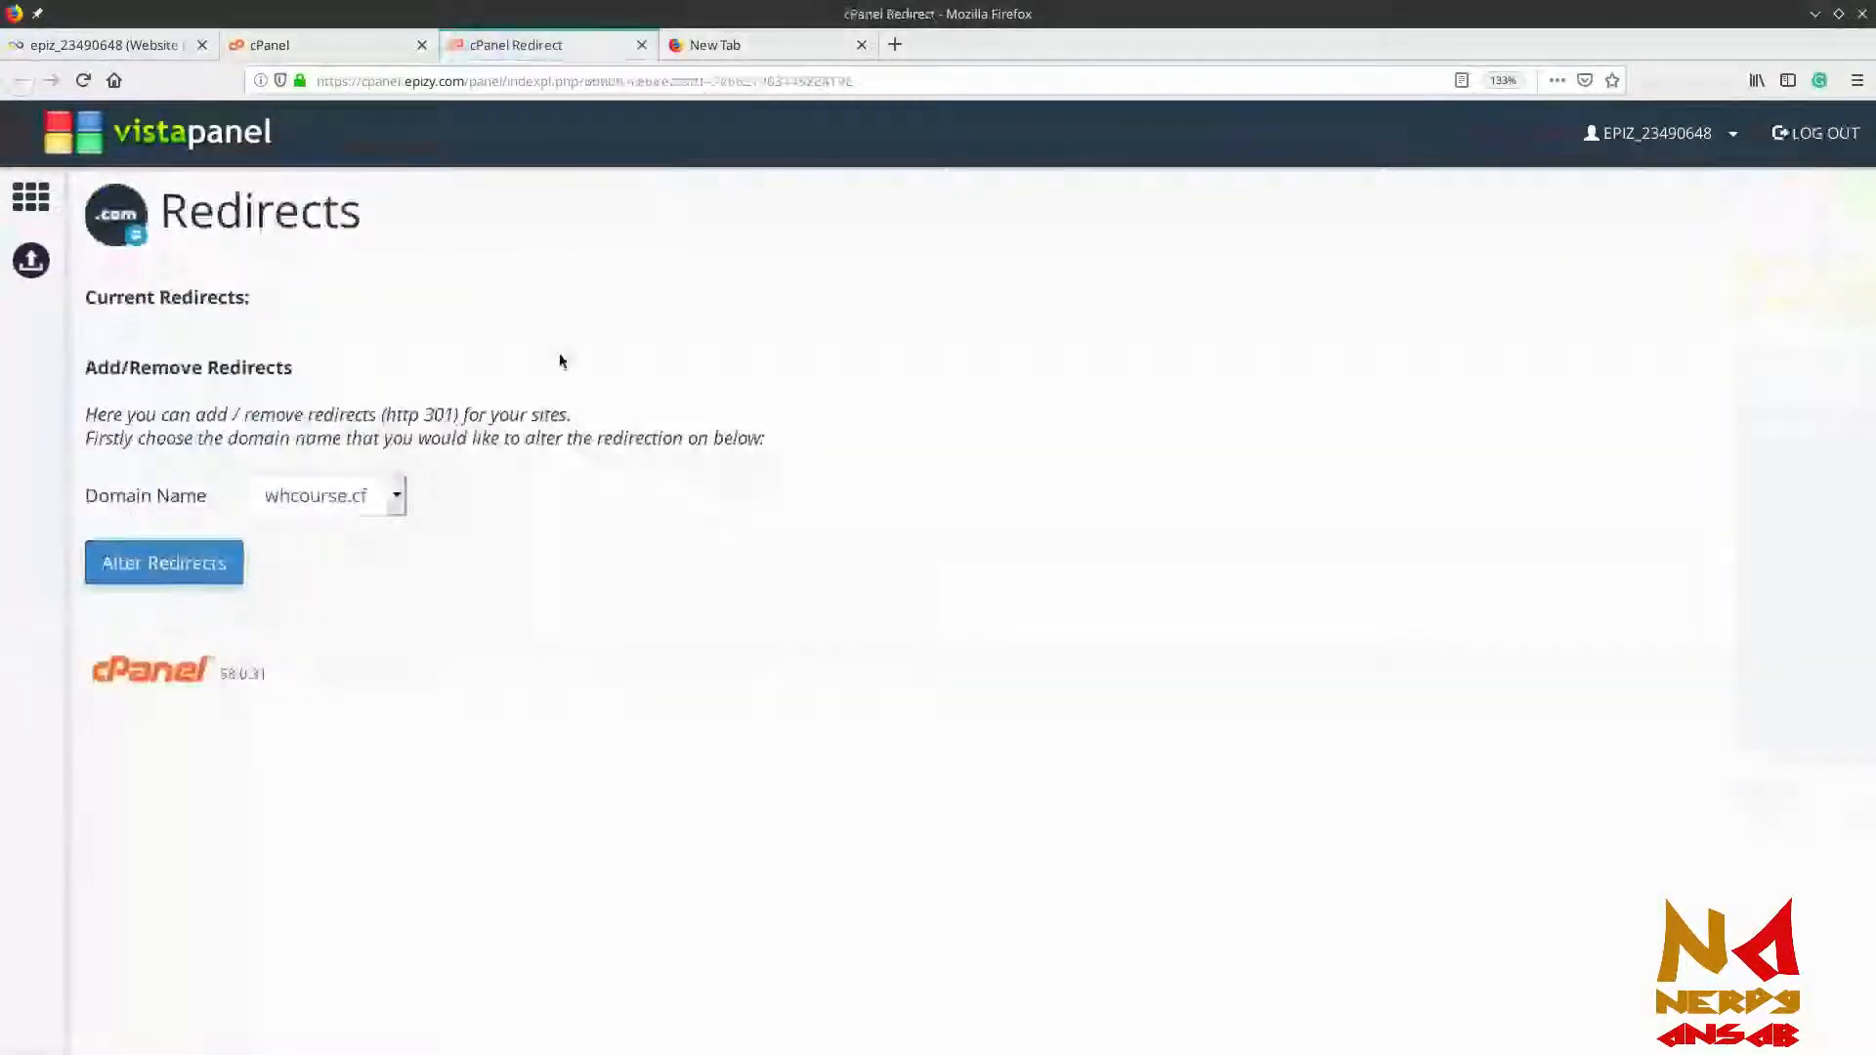
click(397, 499)
click(397, 500)
click(397, 499)
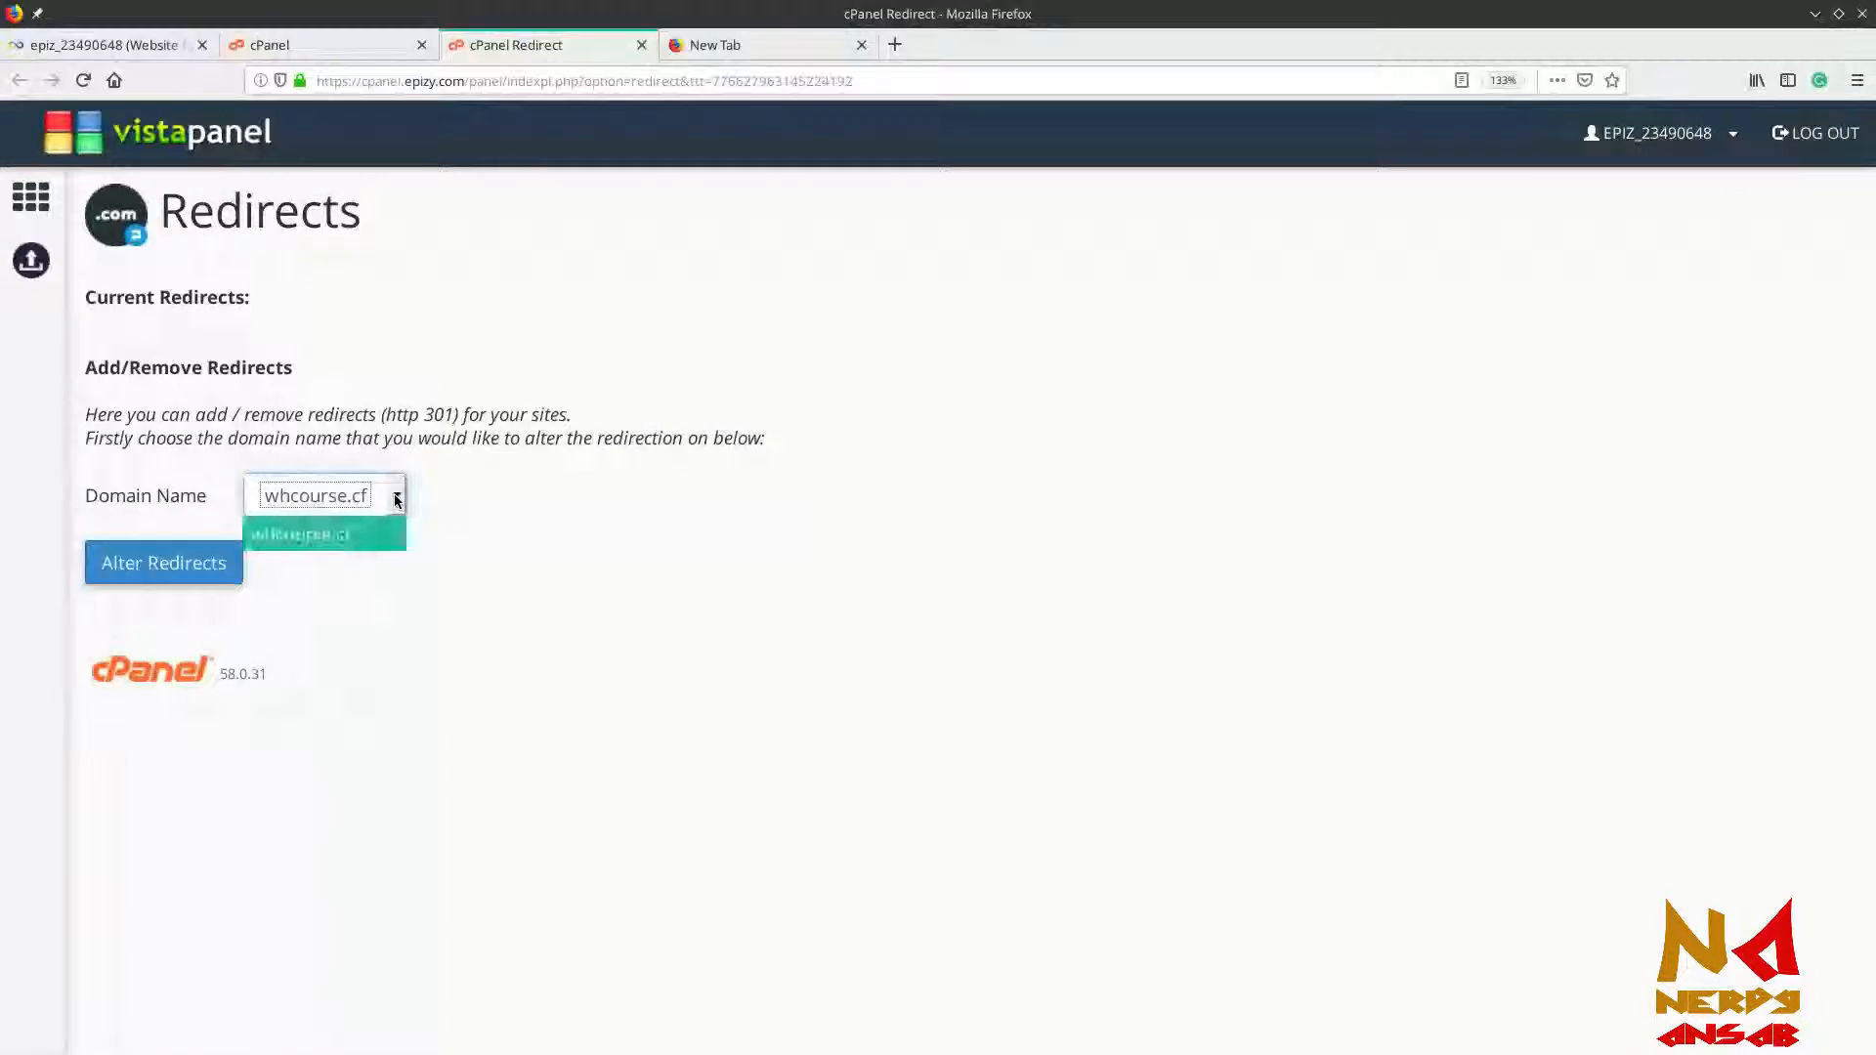
click(487, 515)
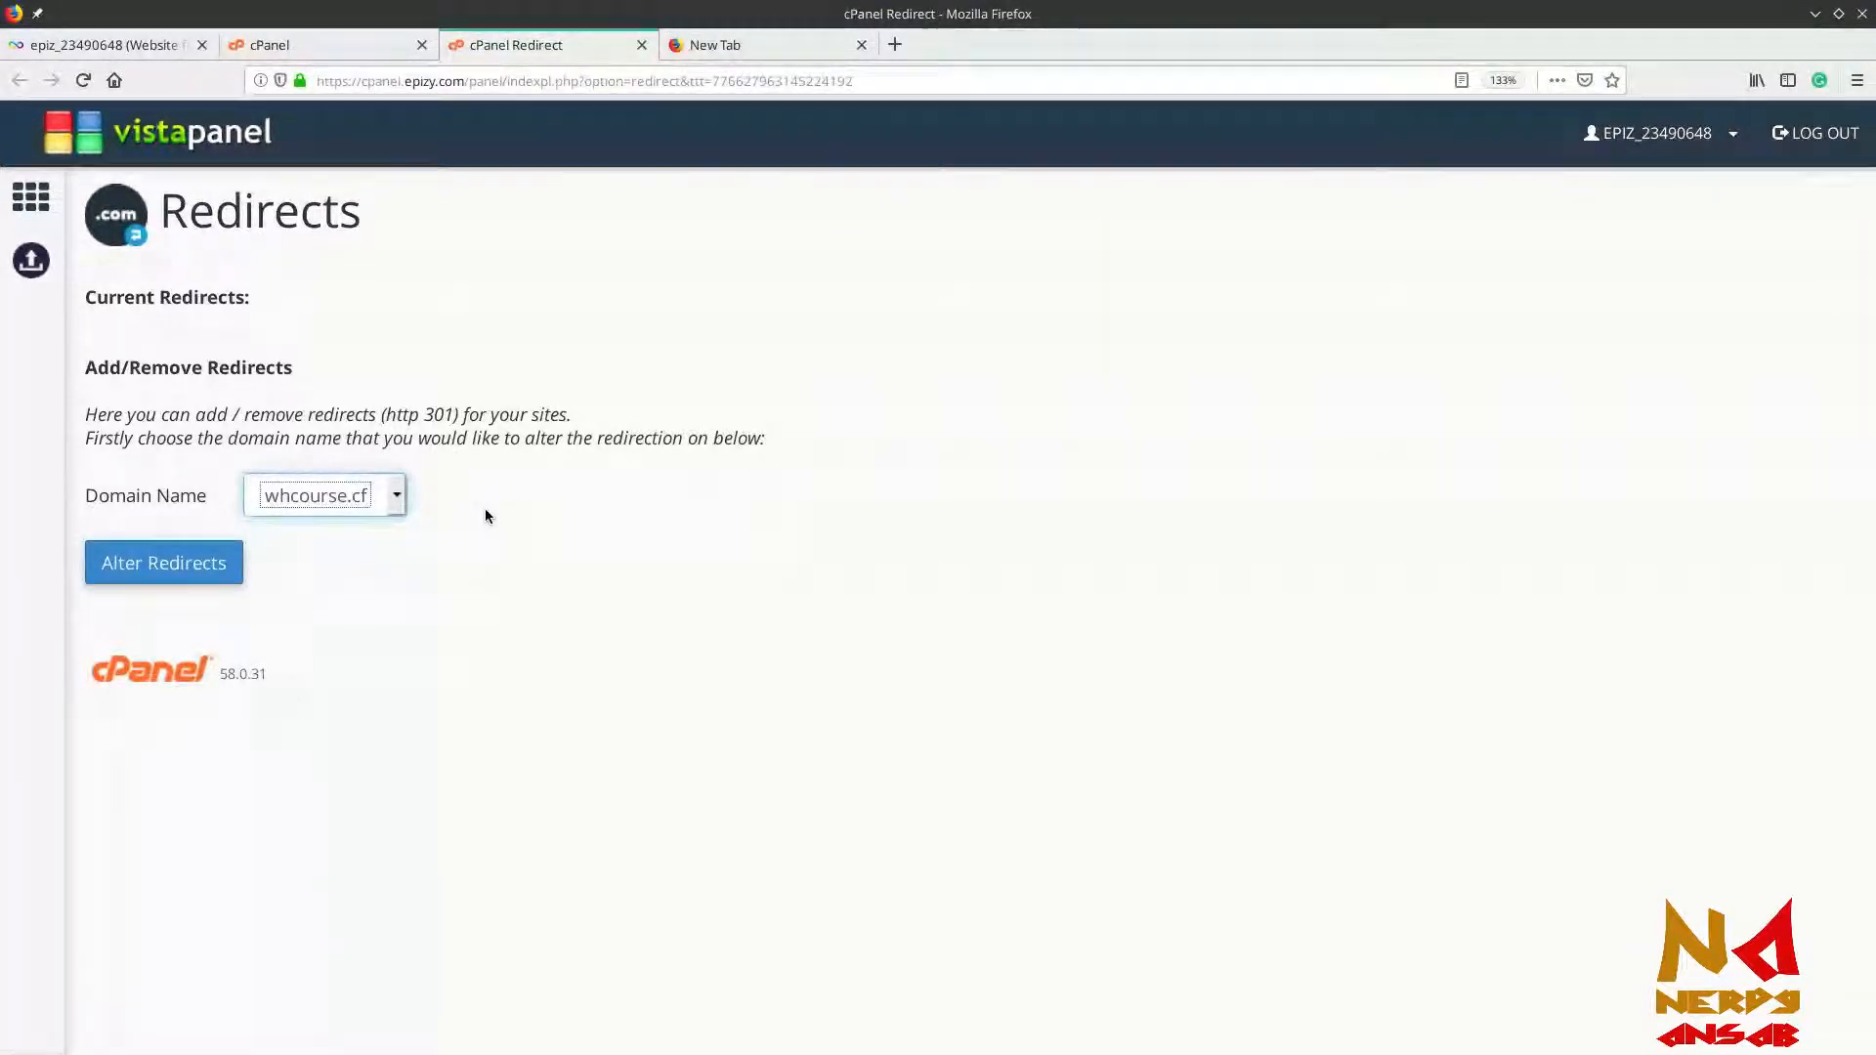
click(170, 582)
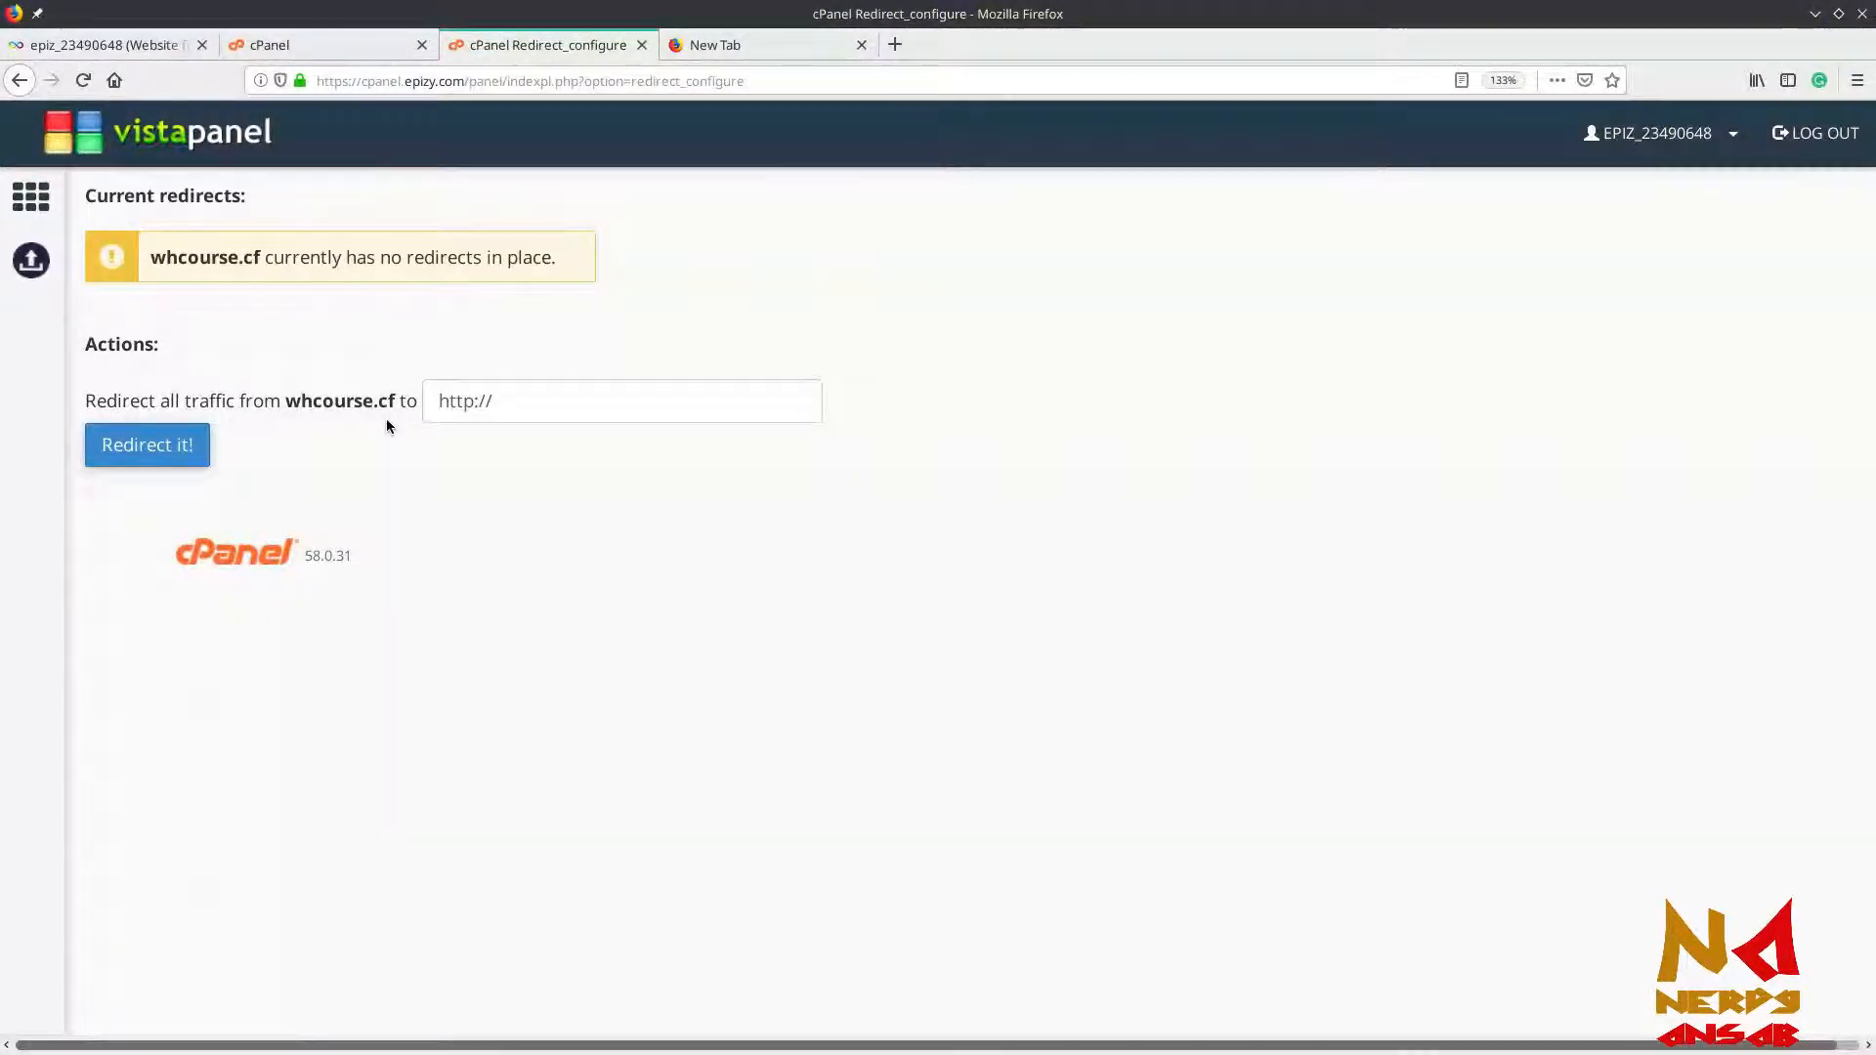
click(536, 417)
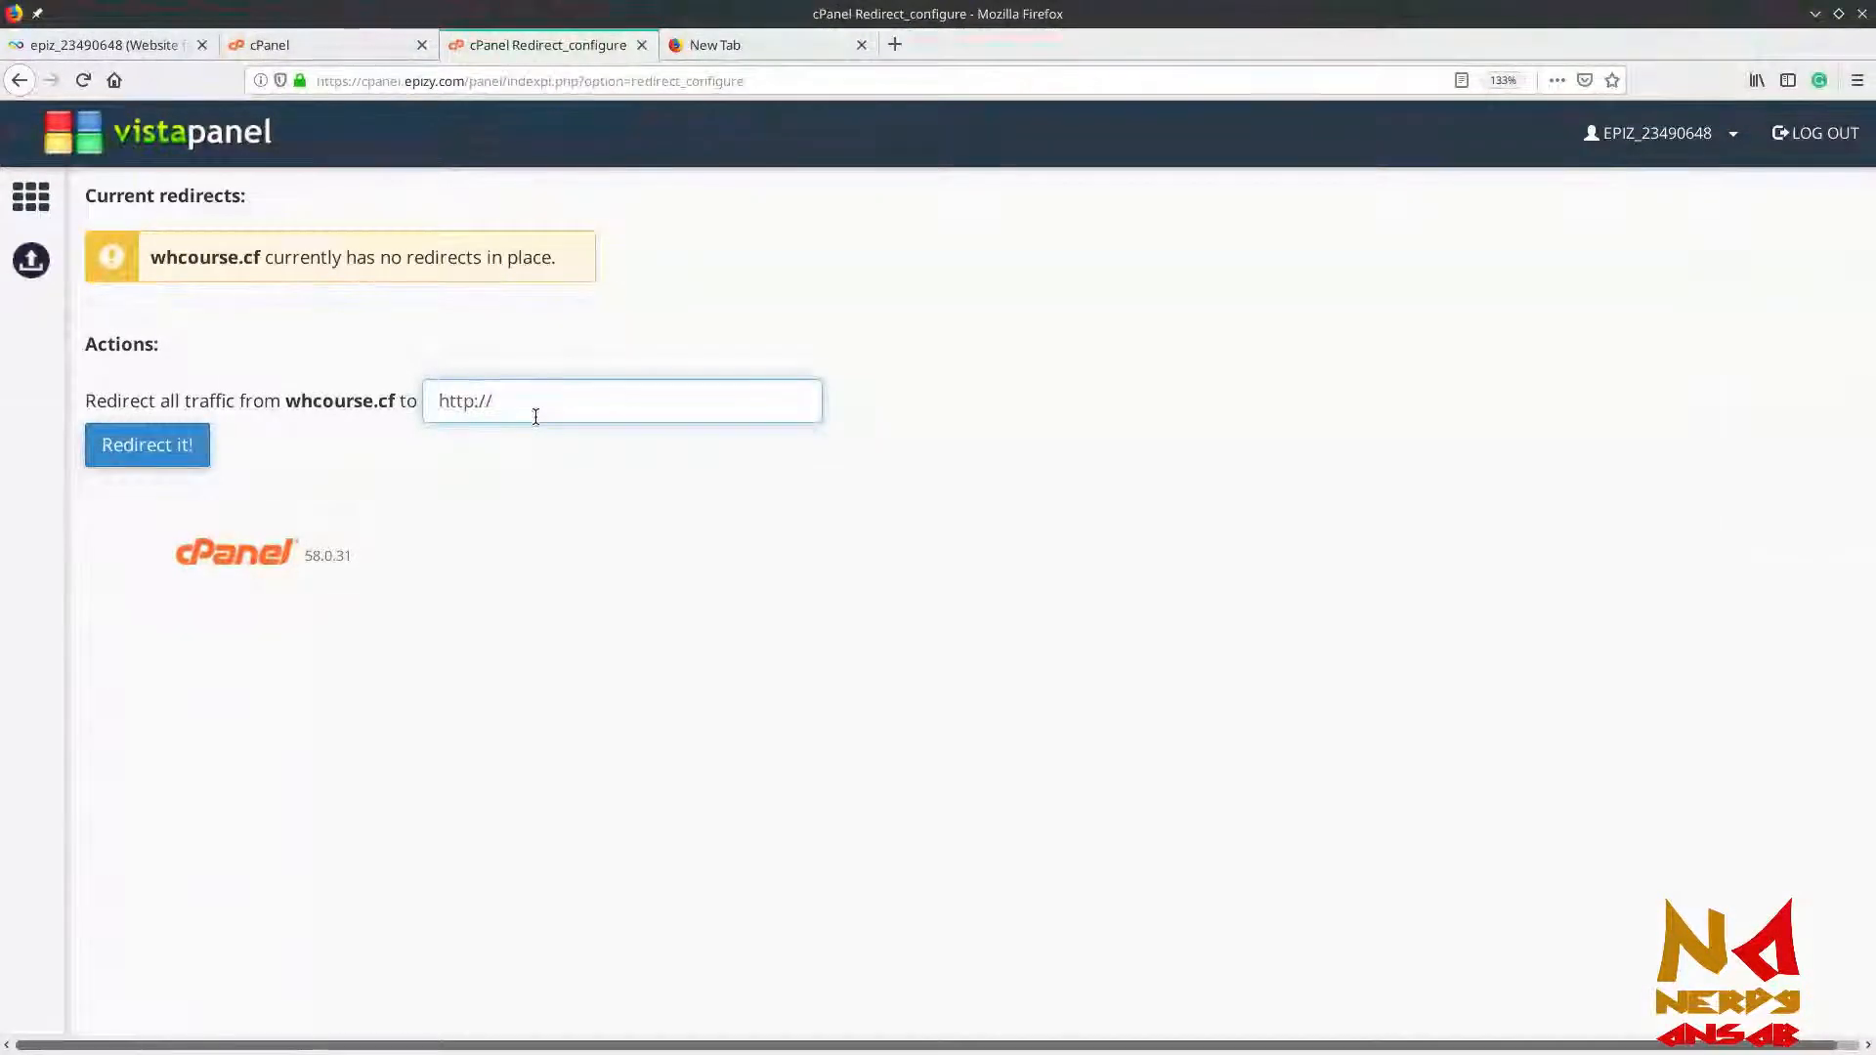
text(google.com)
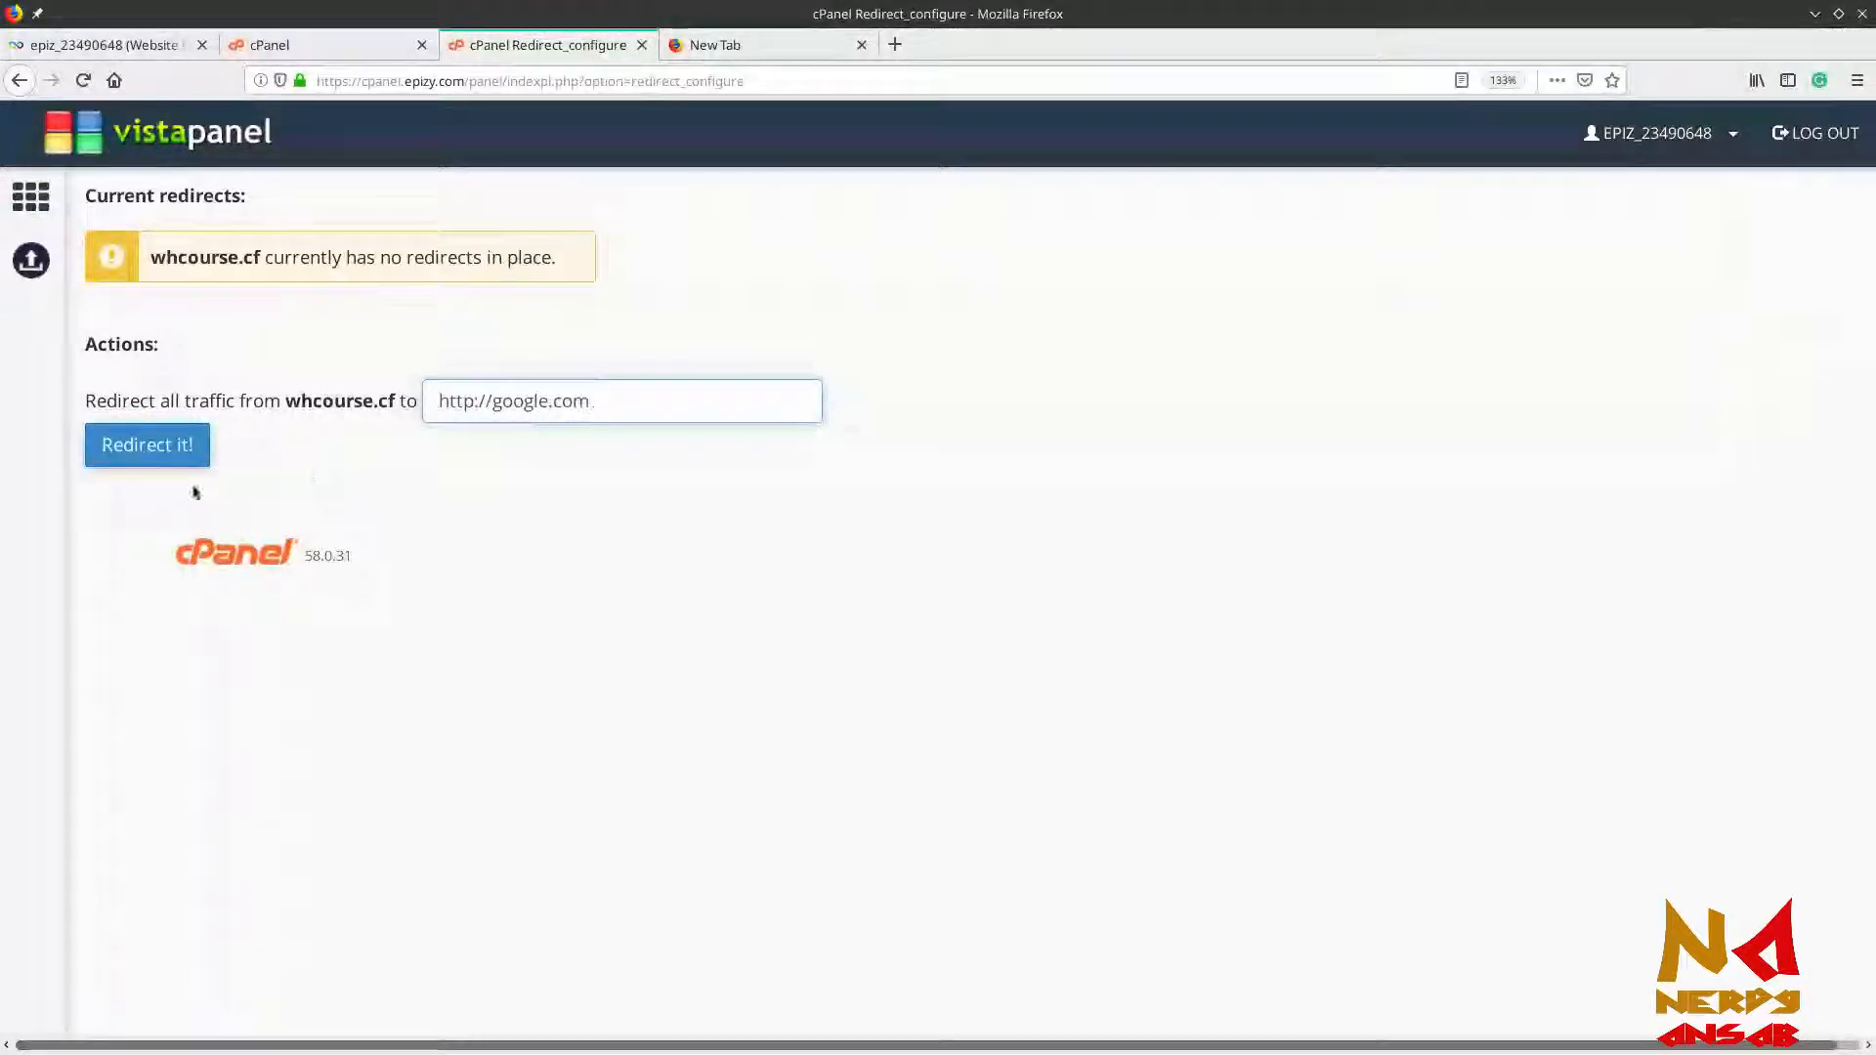
click(146, 442)
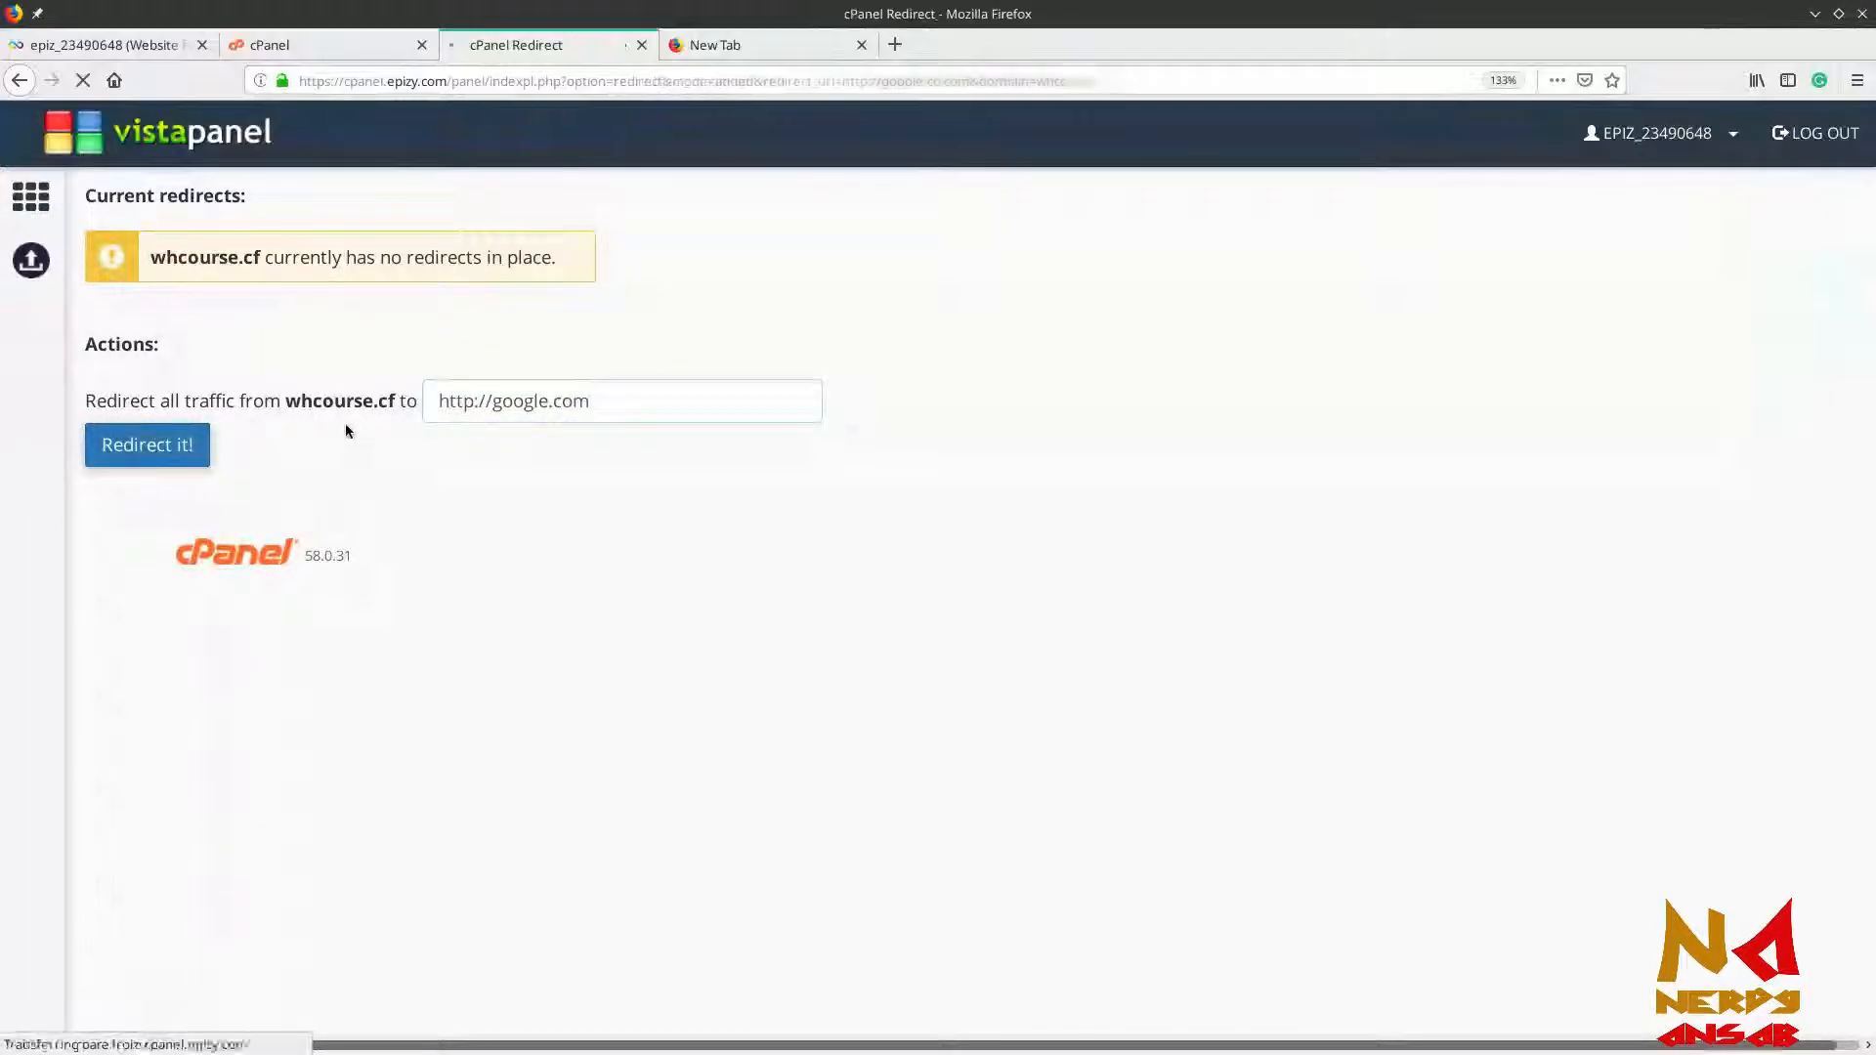
Test the redirect by loading whcourse.cf in the empty browser tab
click(800, 49)
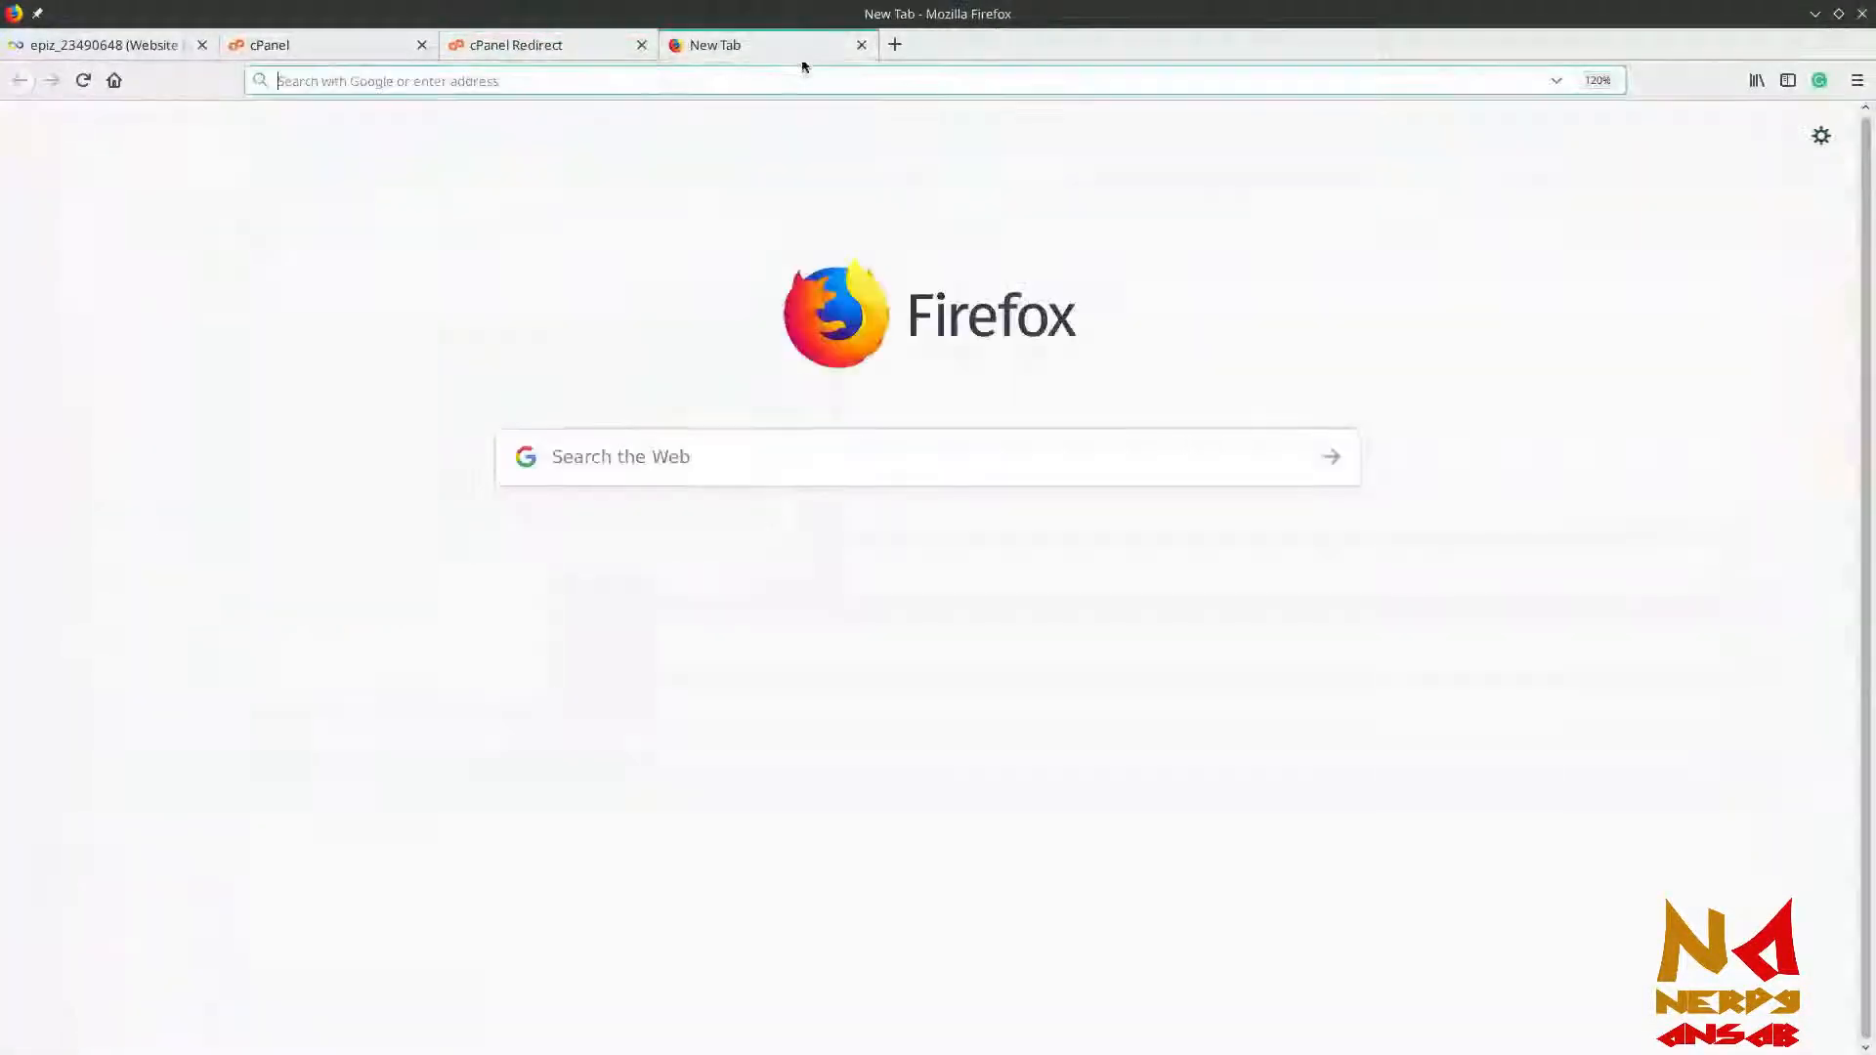
text(whco)
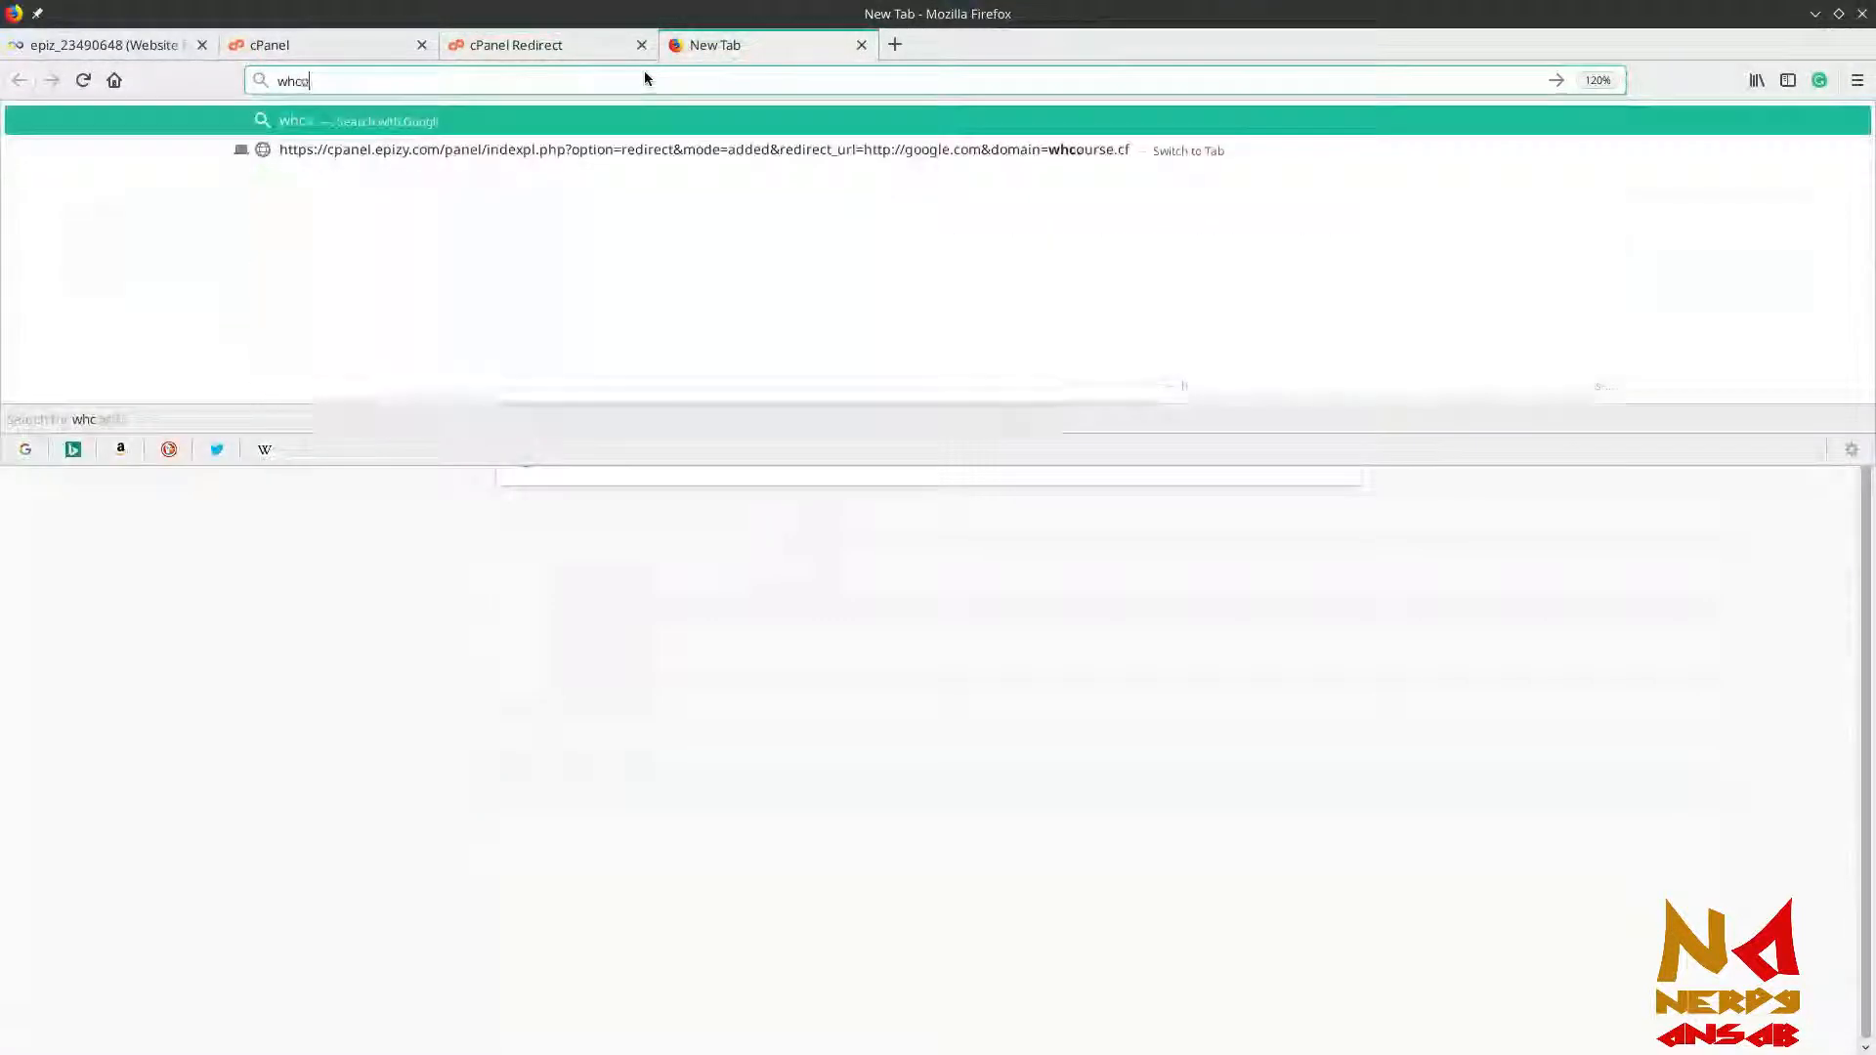
text(urse.cf)
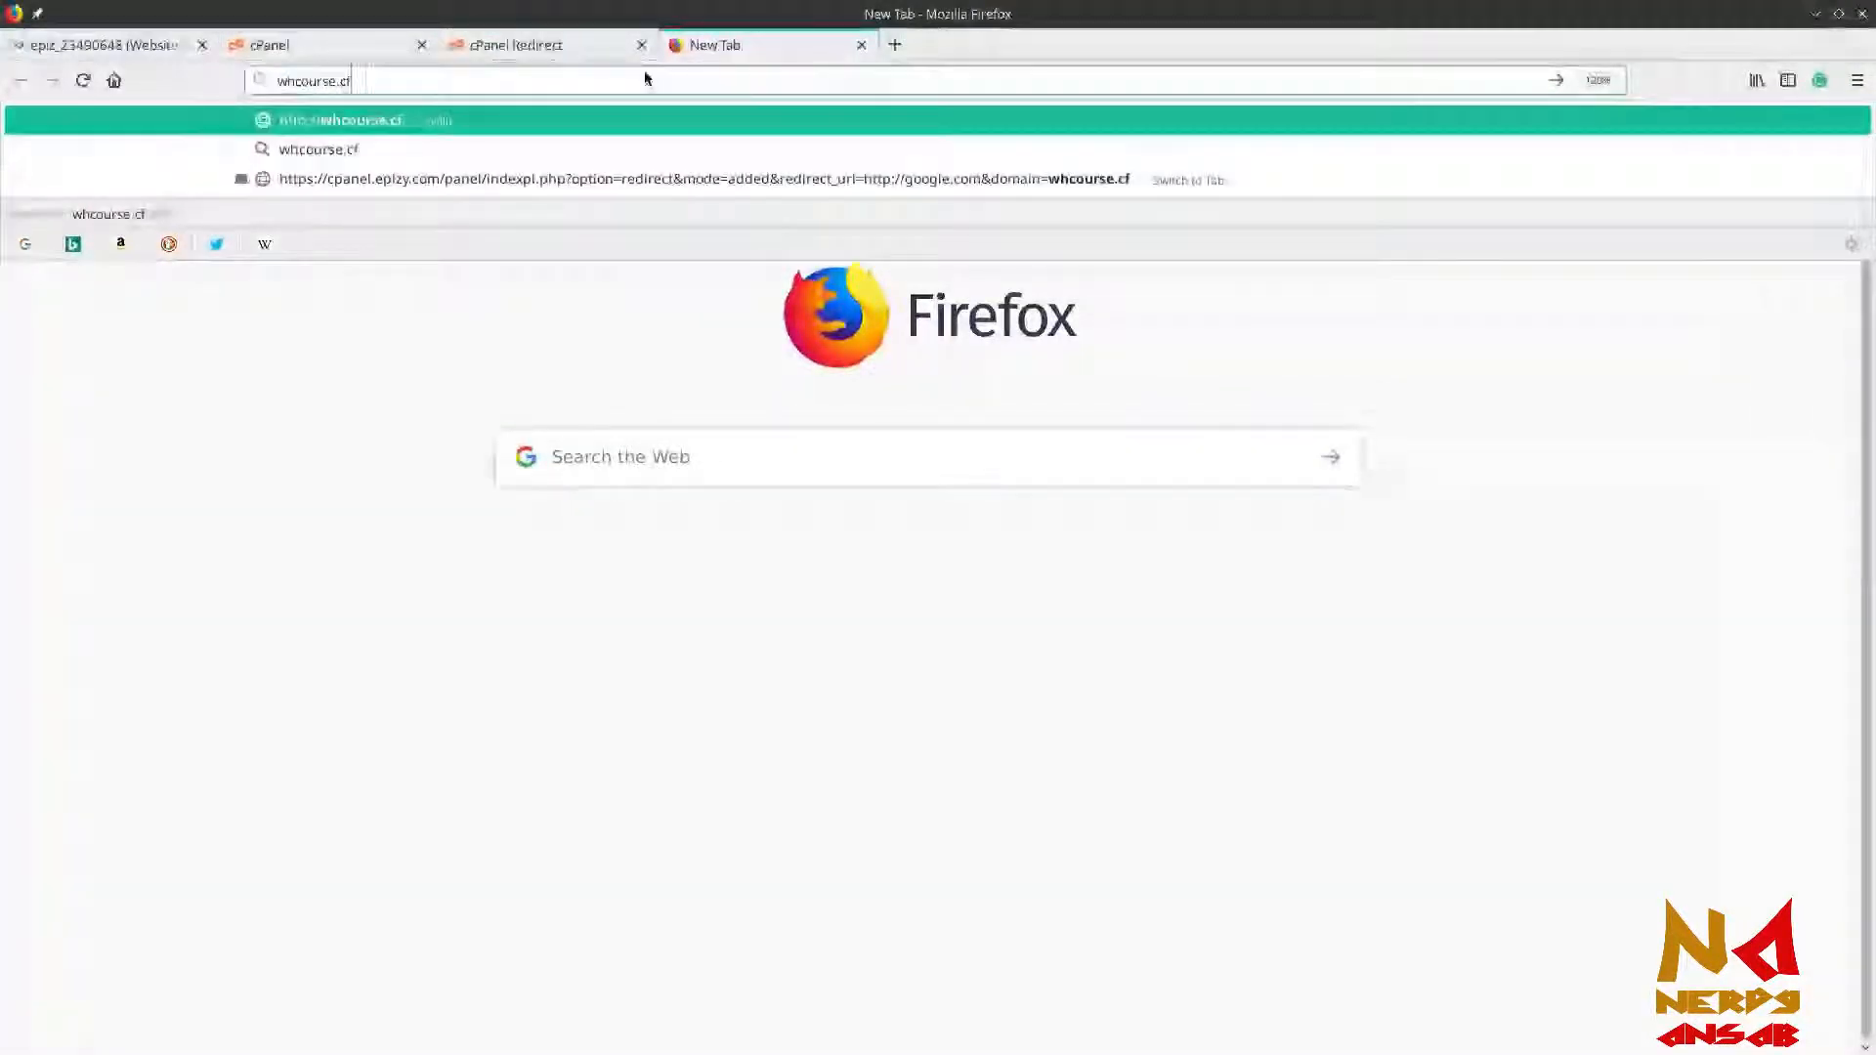
key(Return)
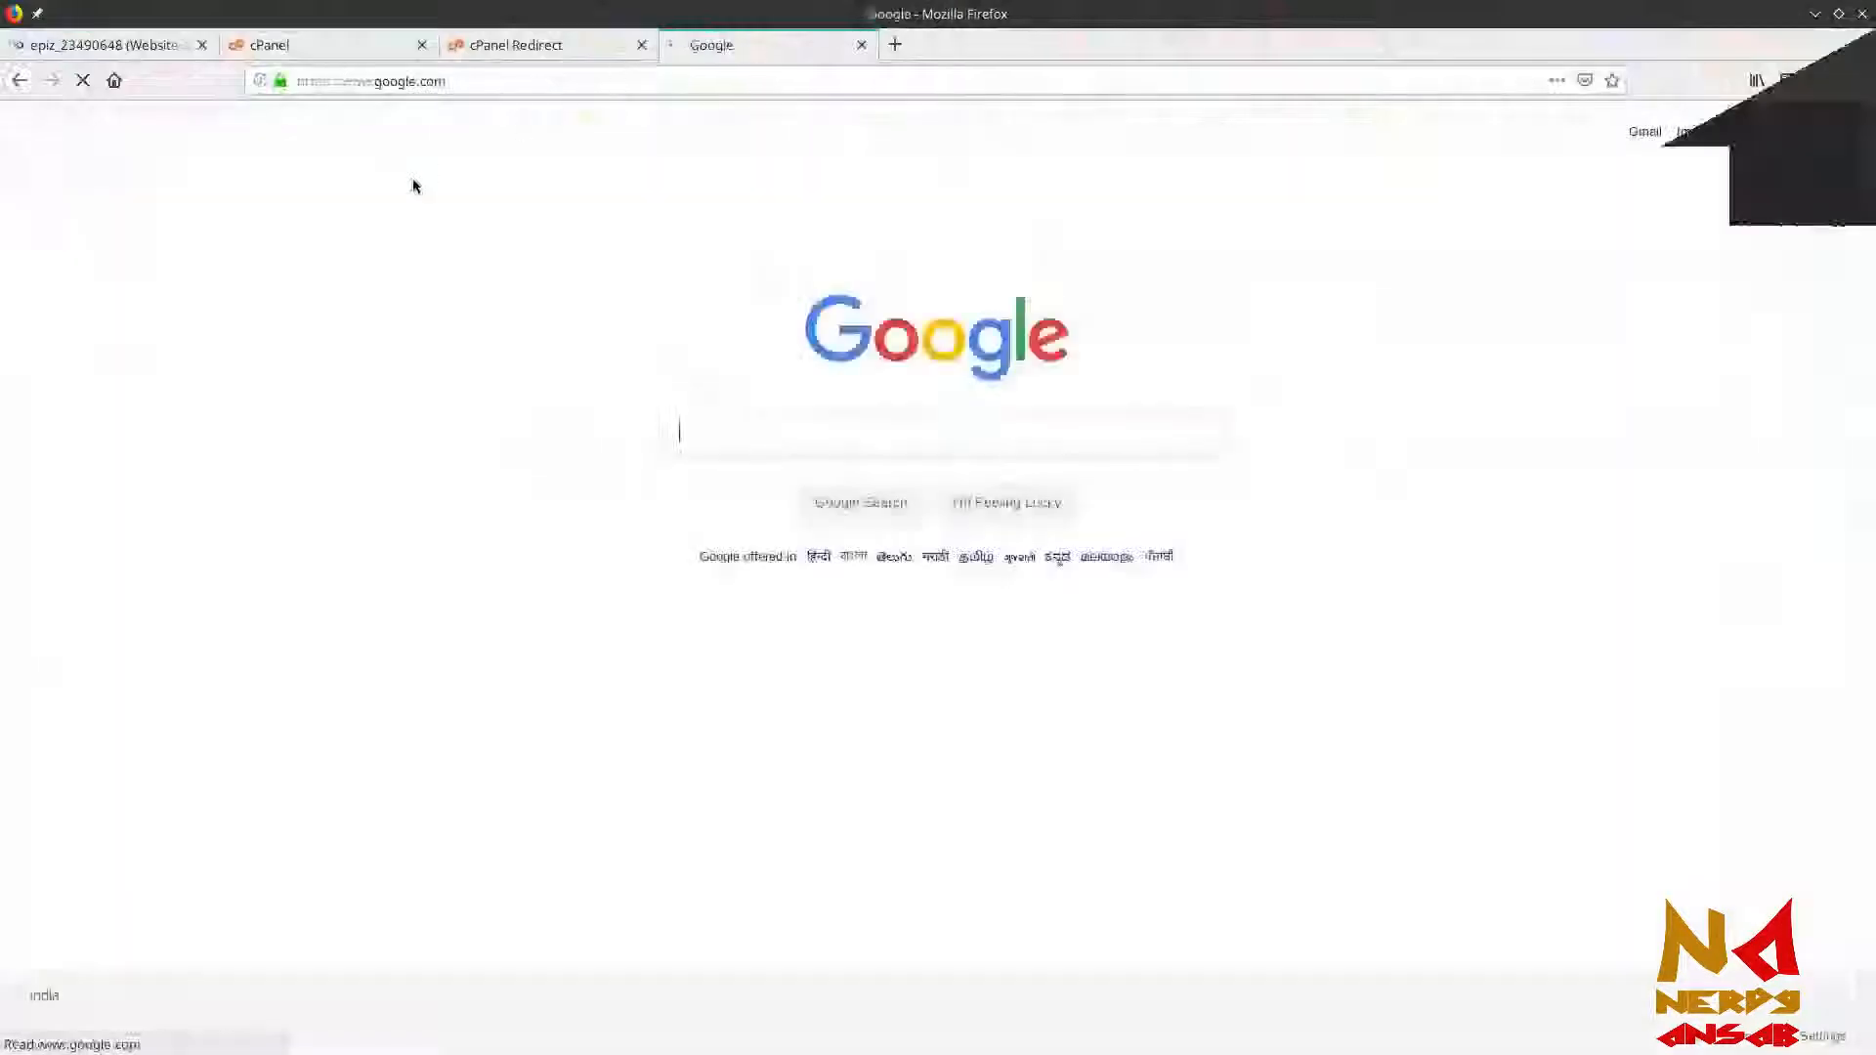
click(565, 35)
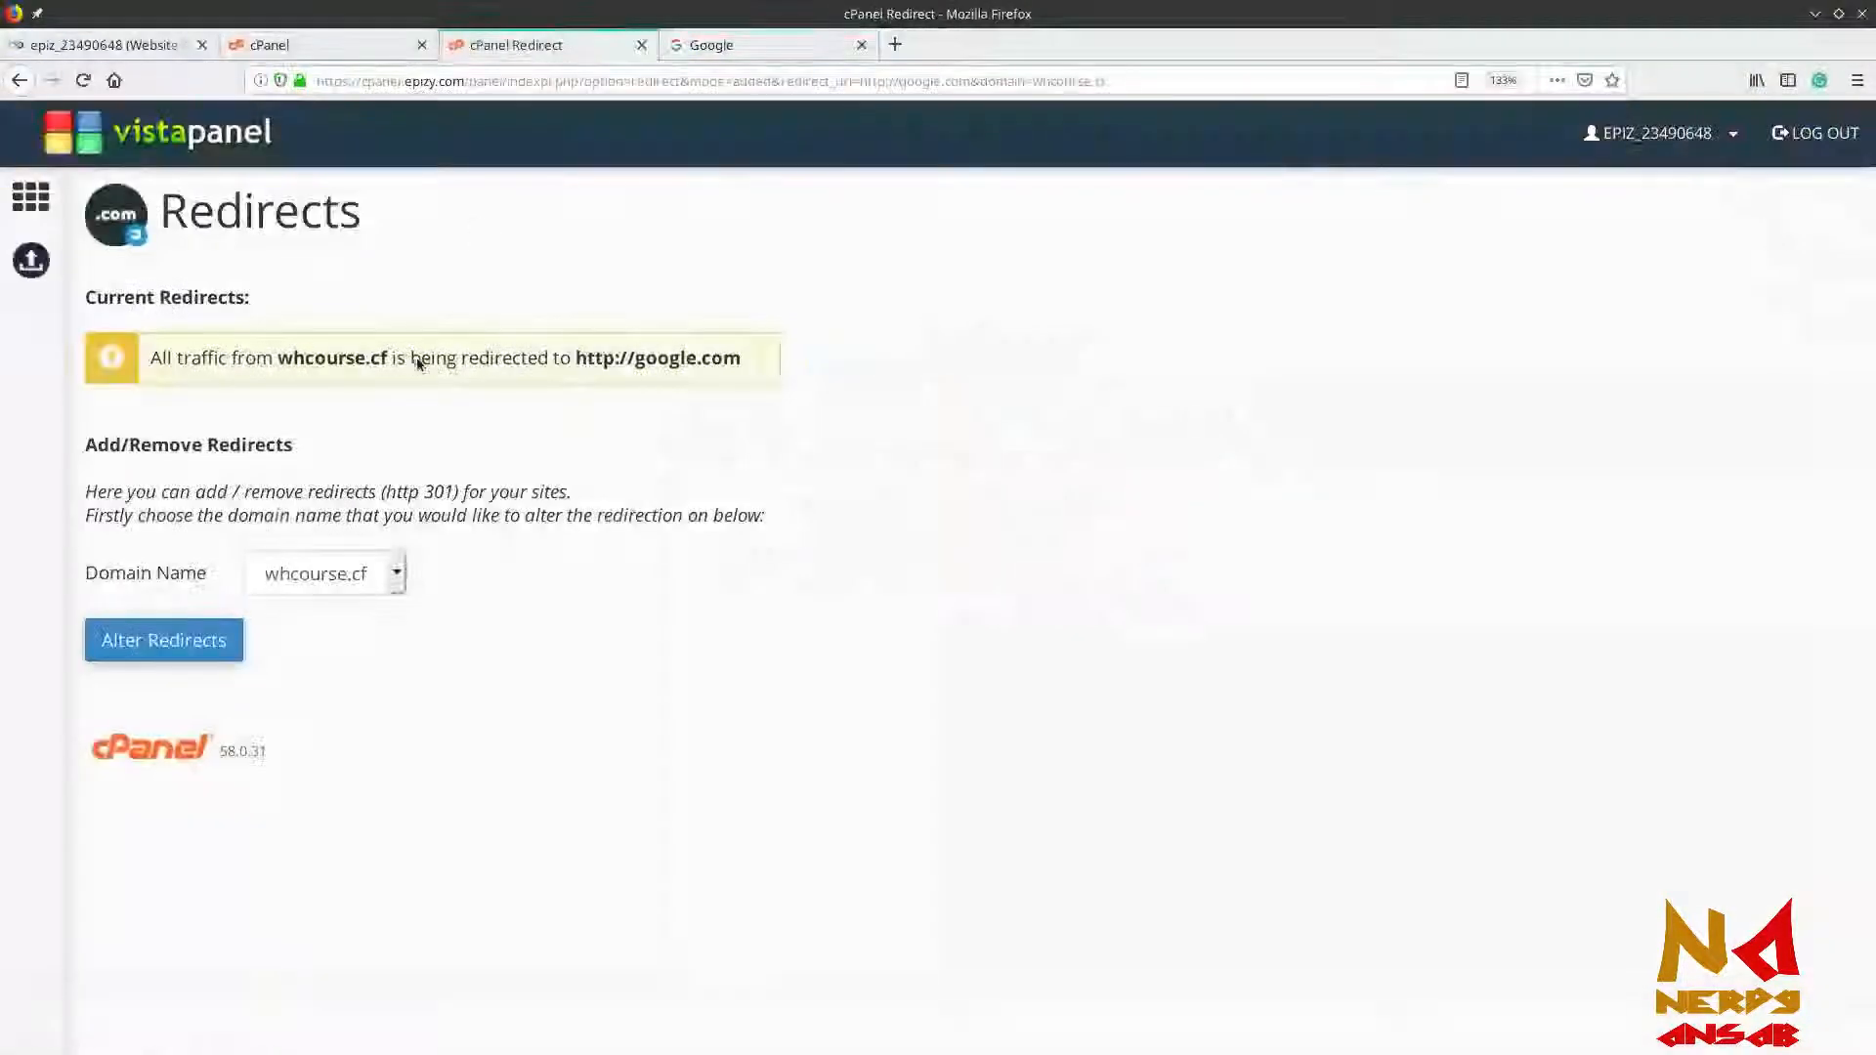
click(227, 640)
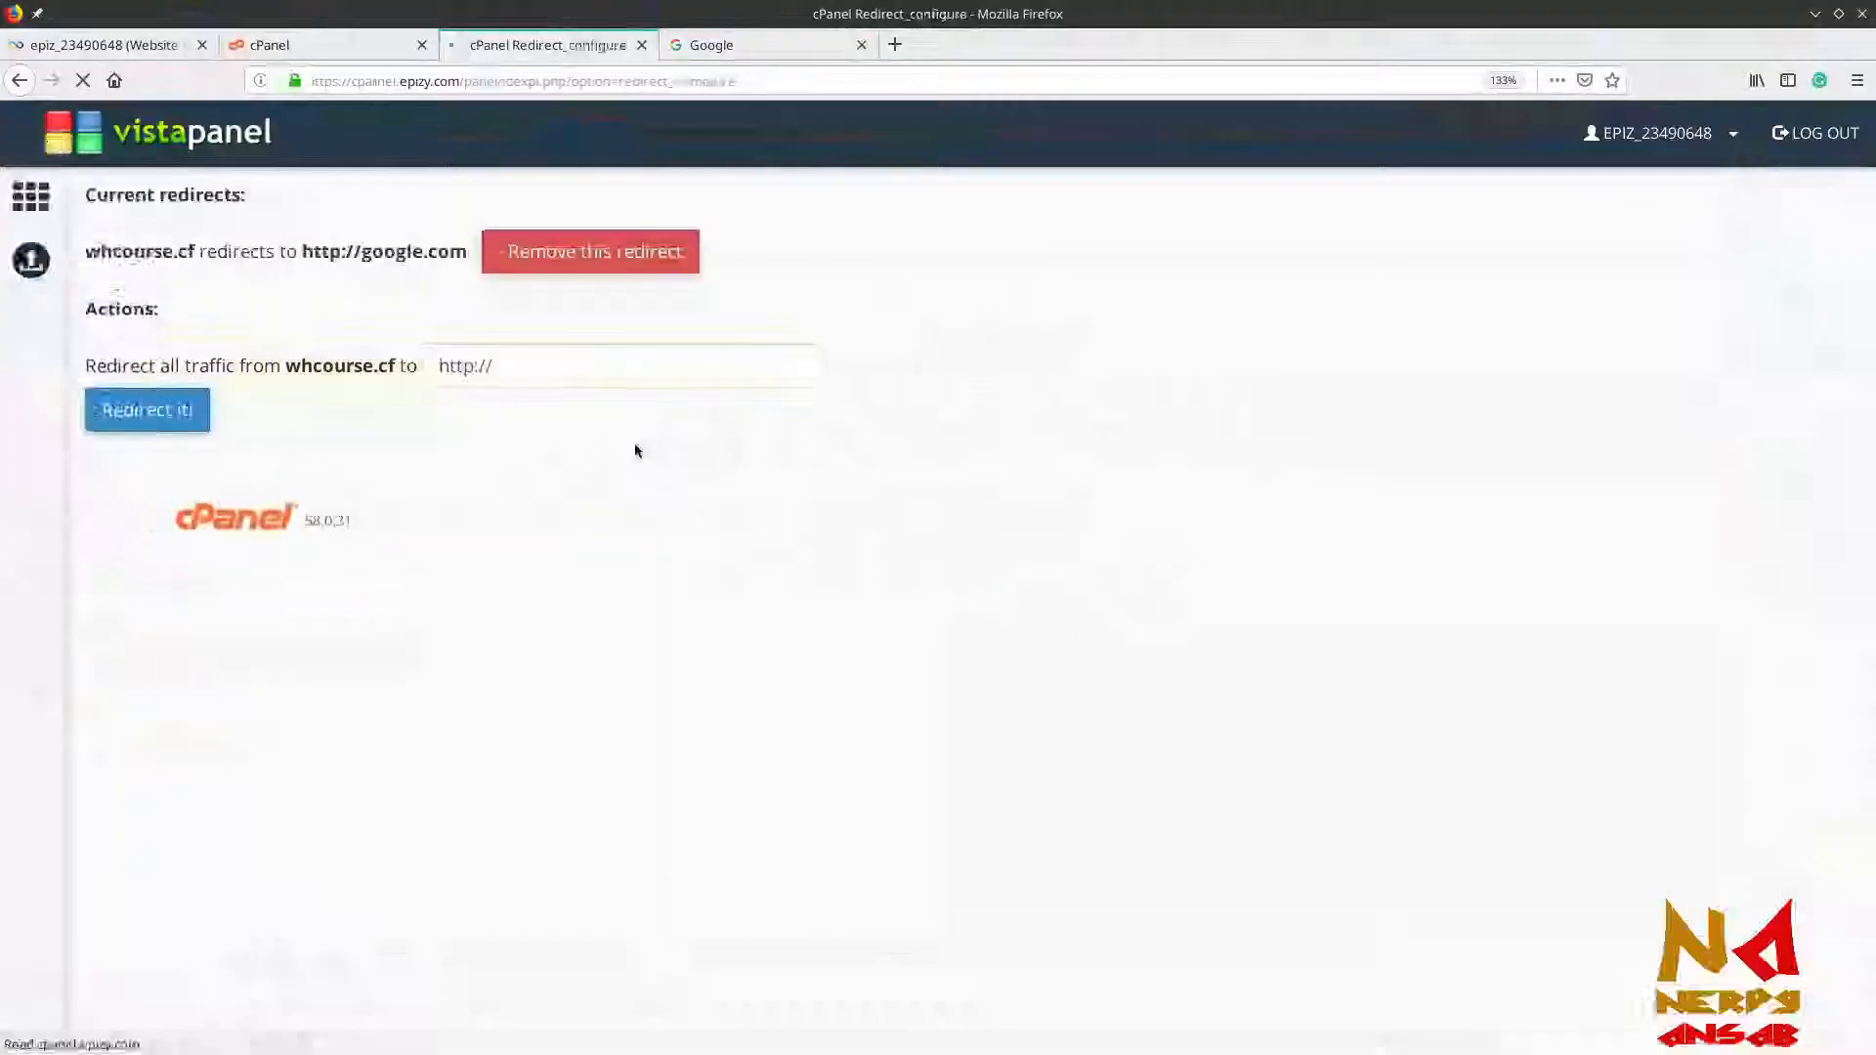
click(599, 255)
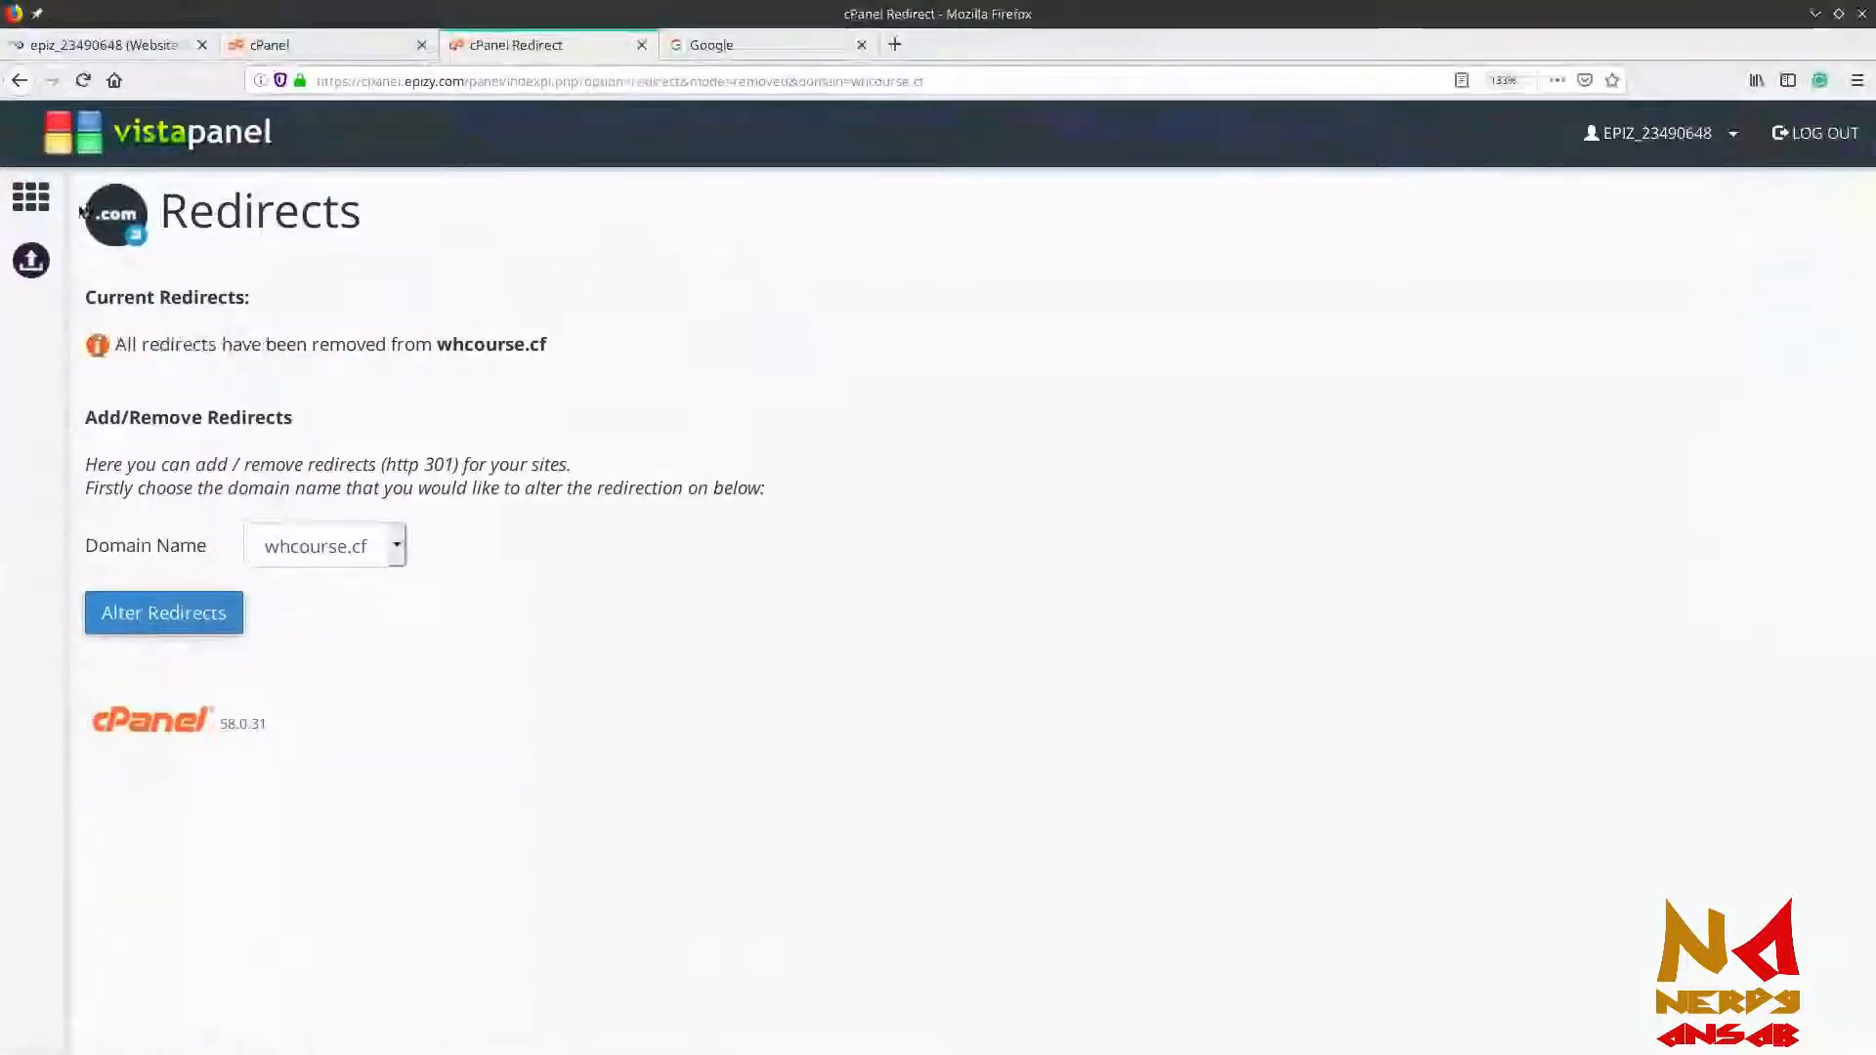
Return to the control panel's main page and examine its Email, Metrics, Security and Software sections
click(42, 203)
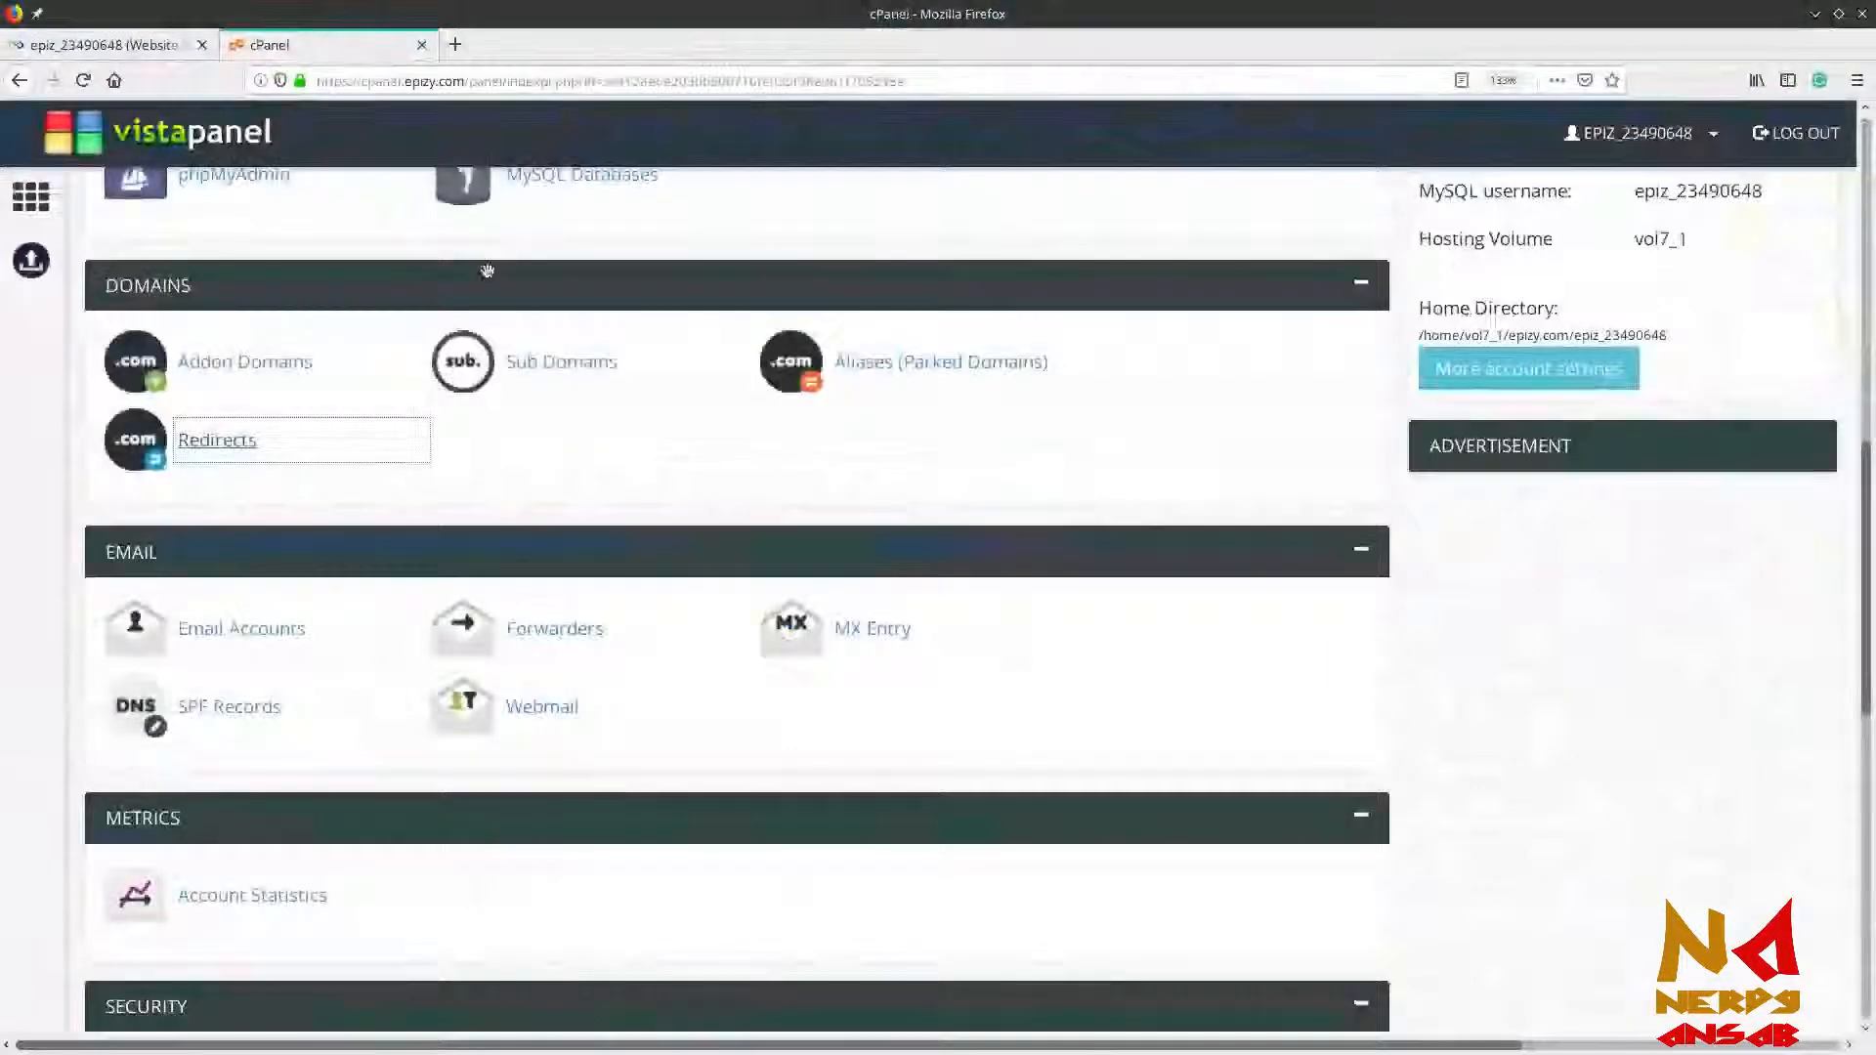
scroll(623, 365, down, 2)
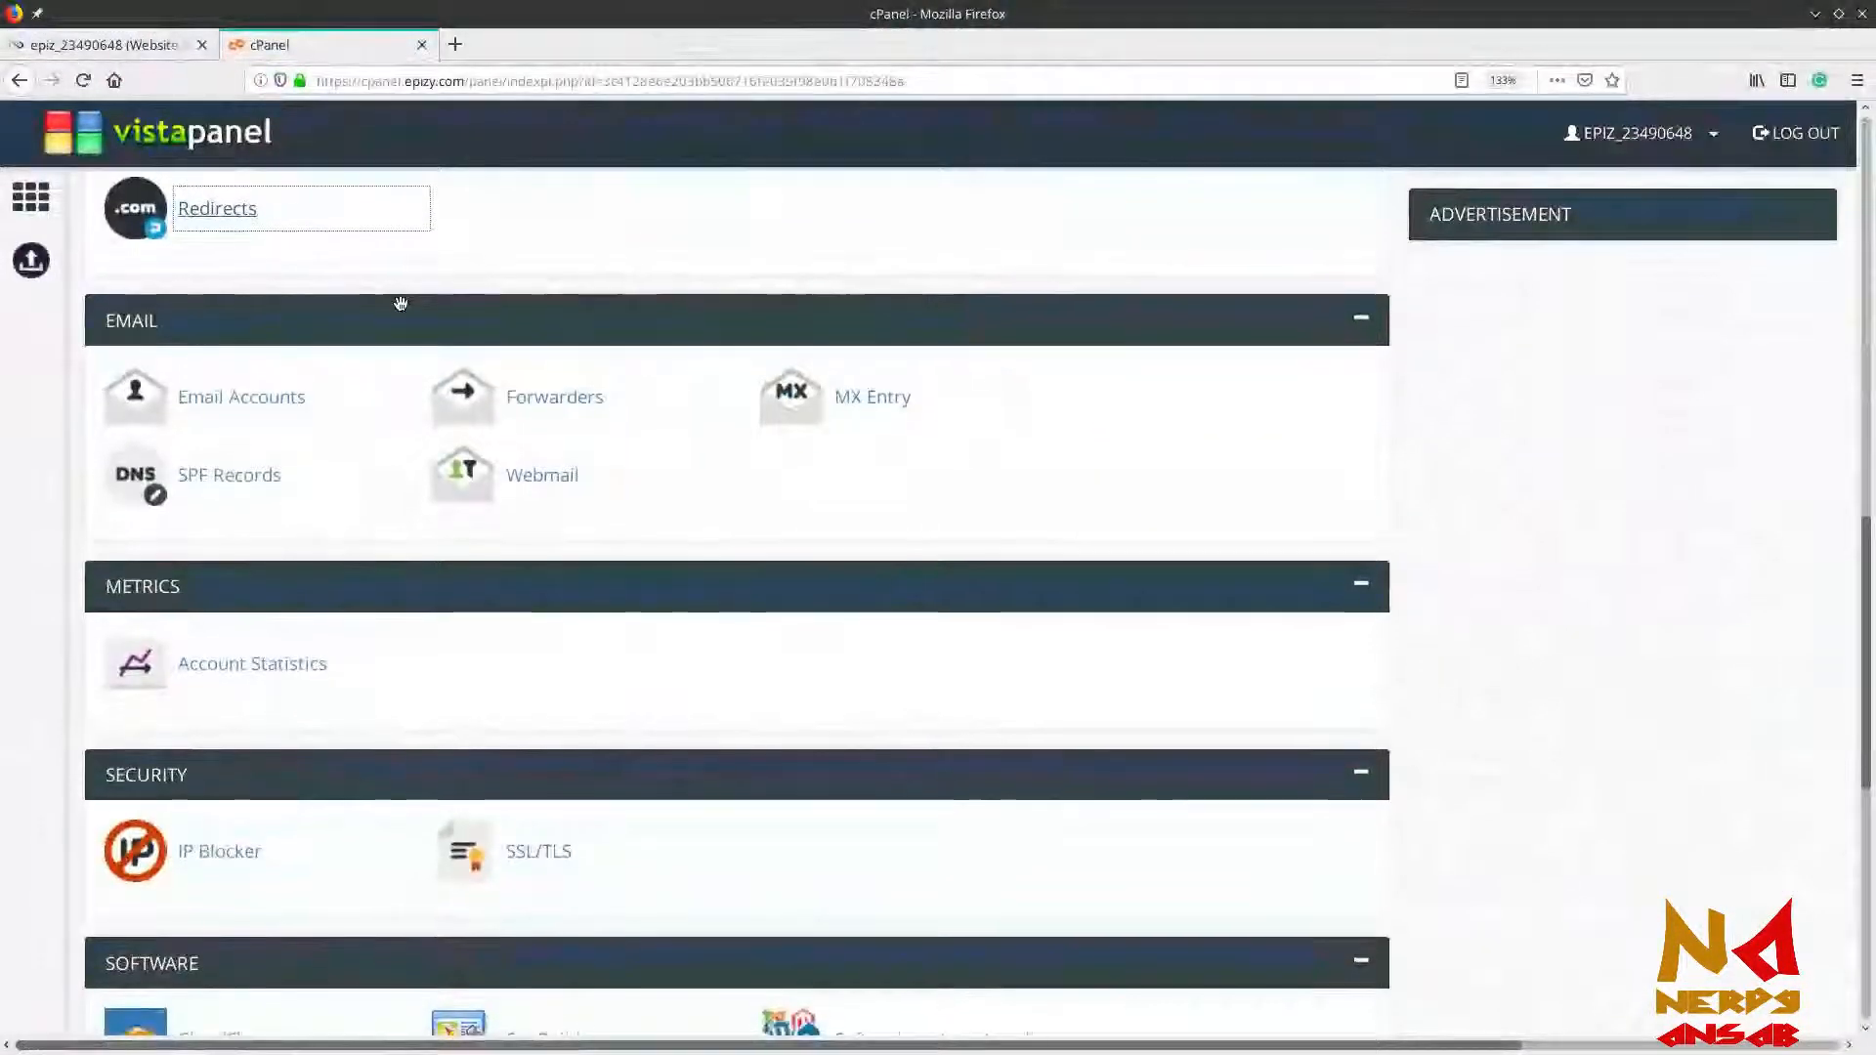
scroll(396, 322, down, 1)
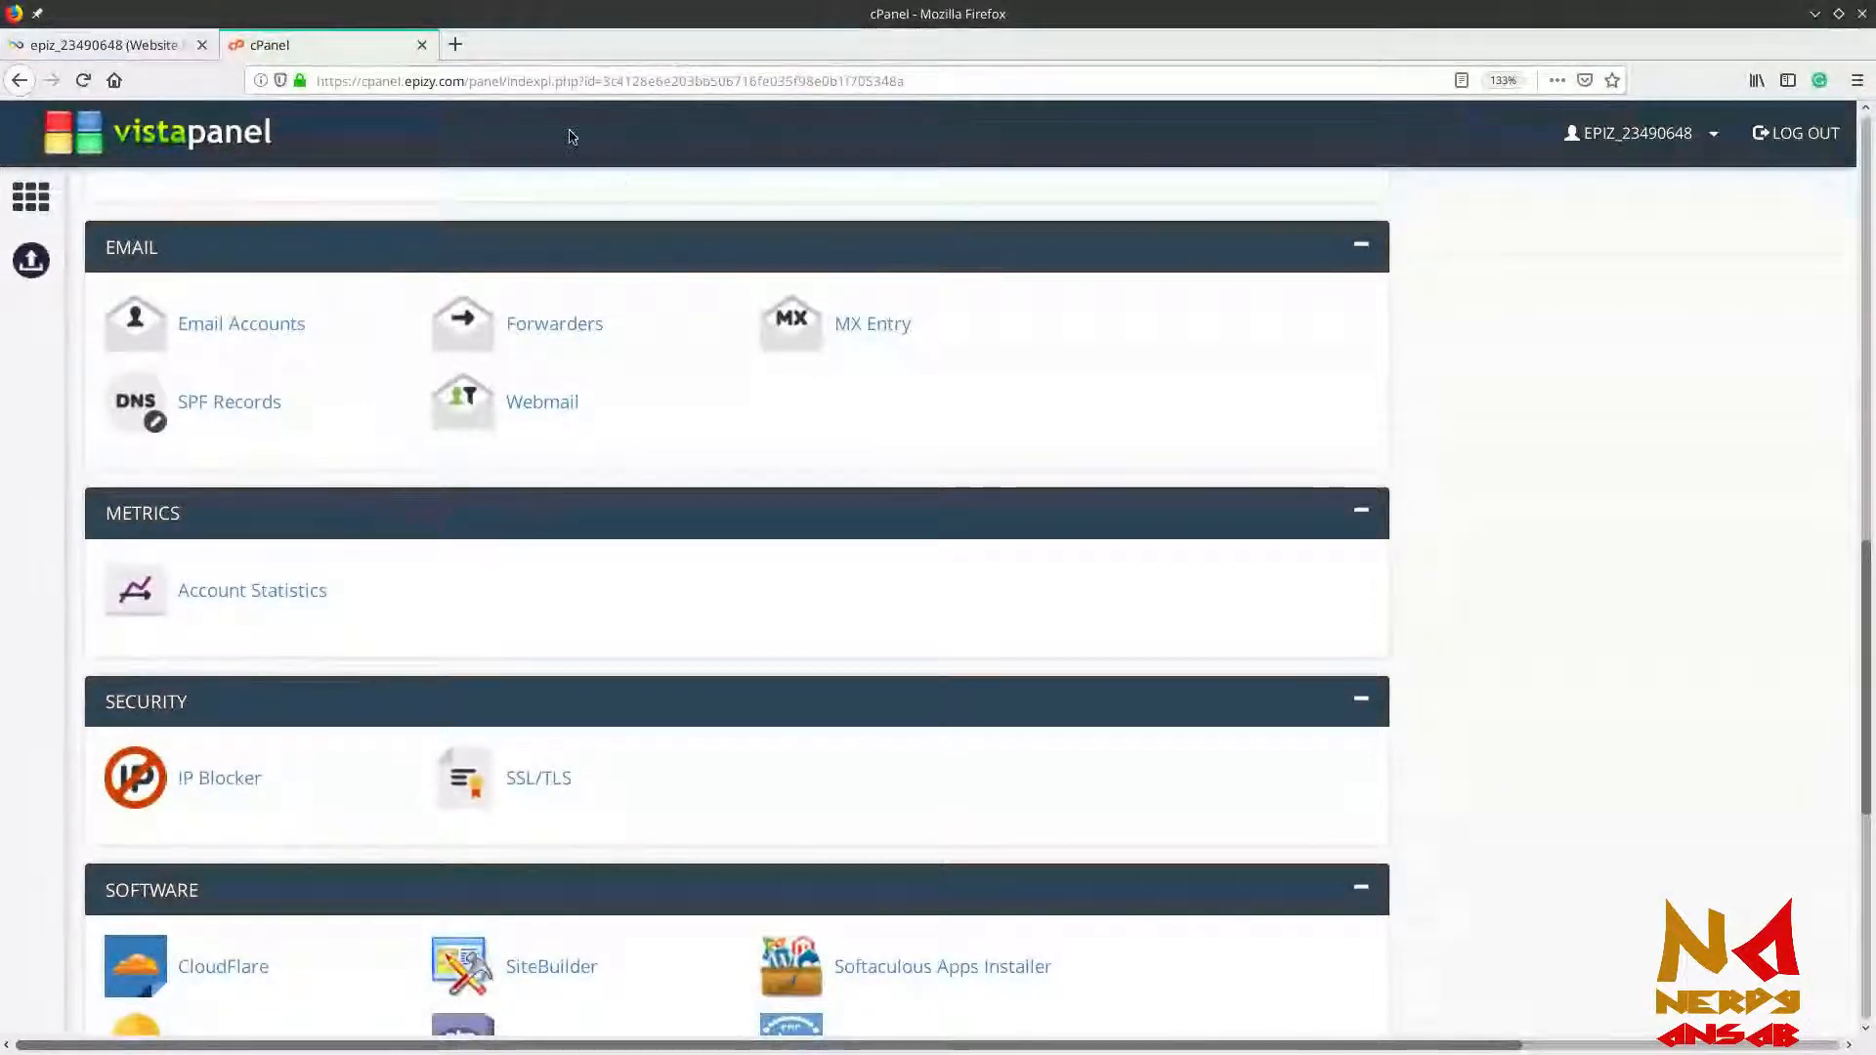
click(455, 45)
click(356, 46)
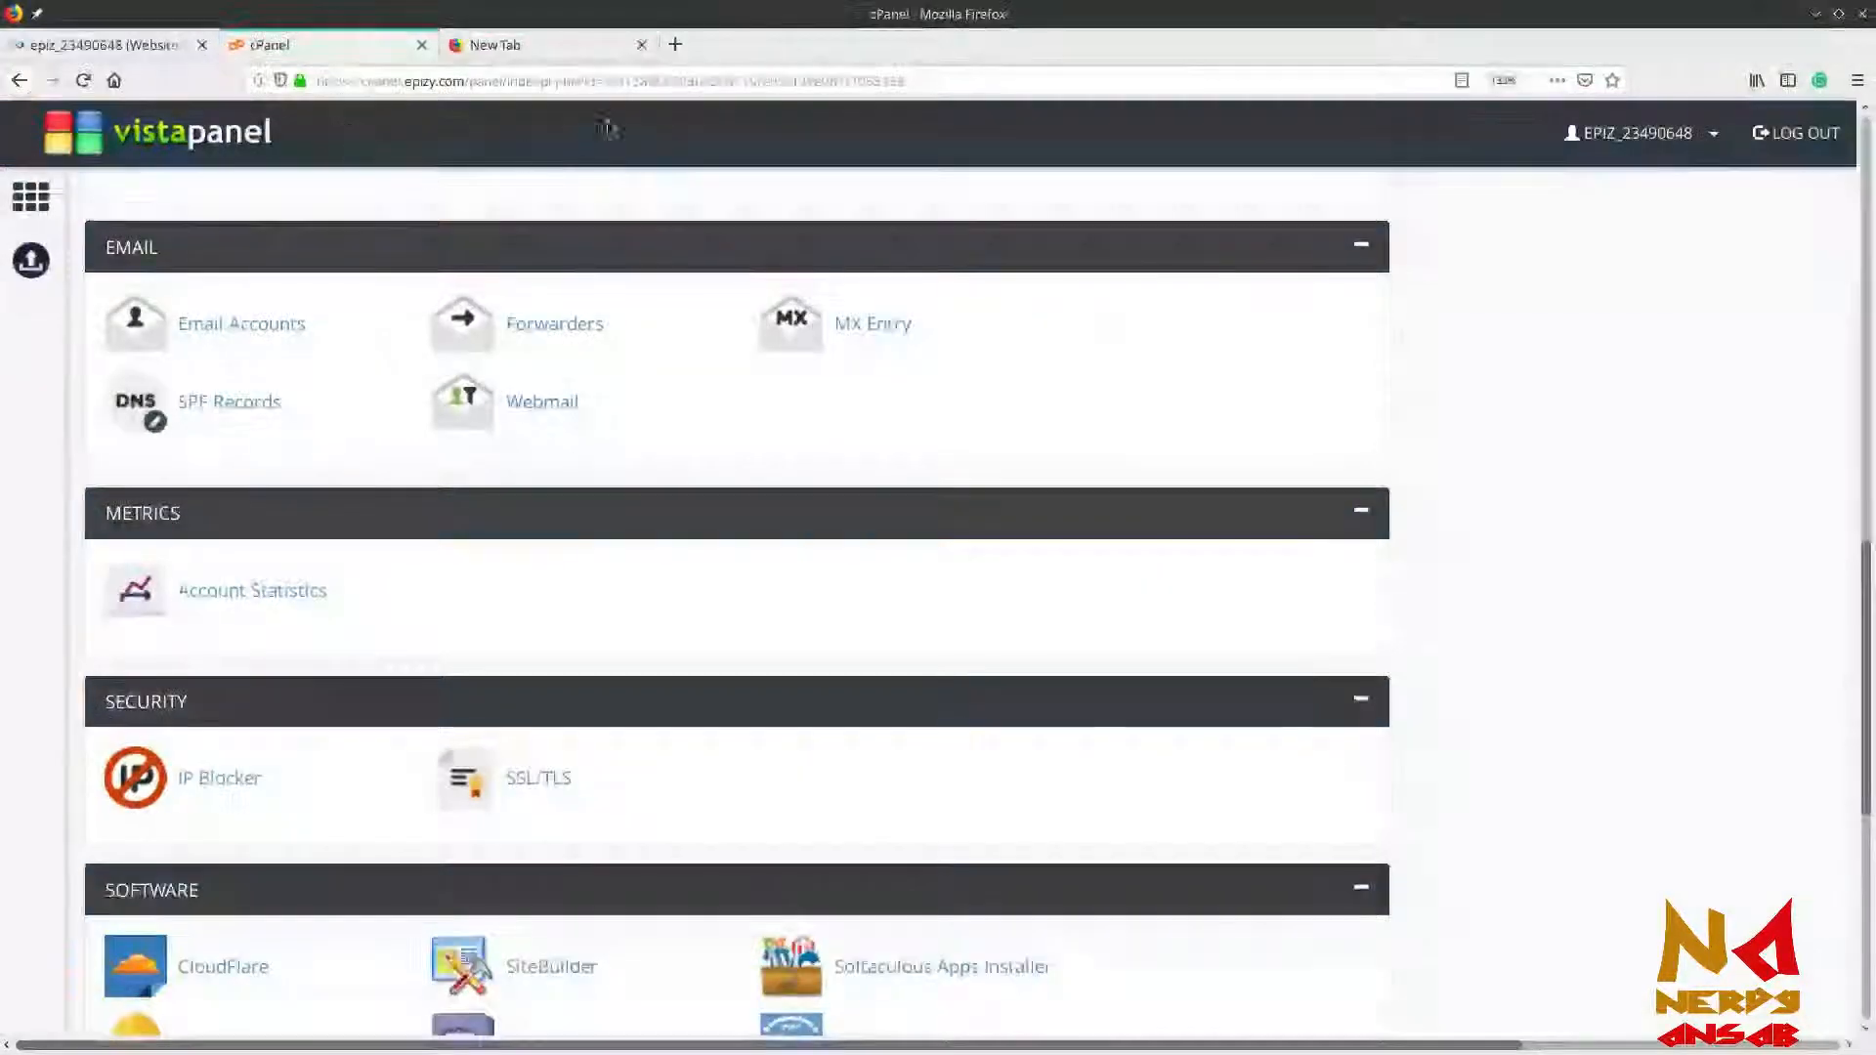
Open Account Statistics in its own browser tab and close the empty new tab
click(538, 45)
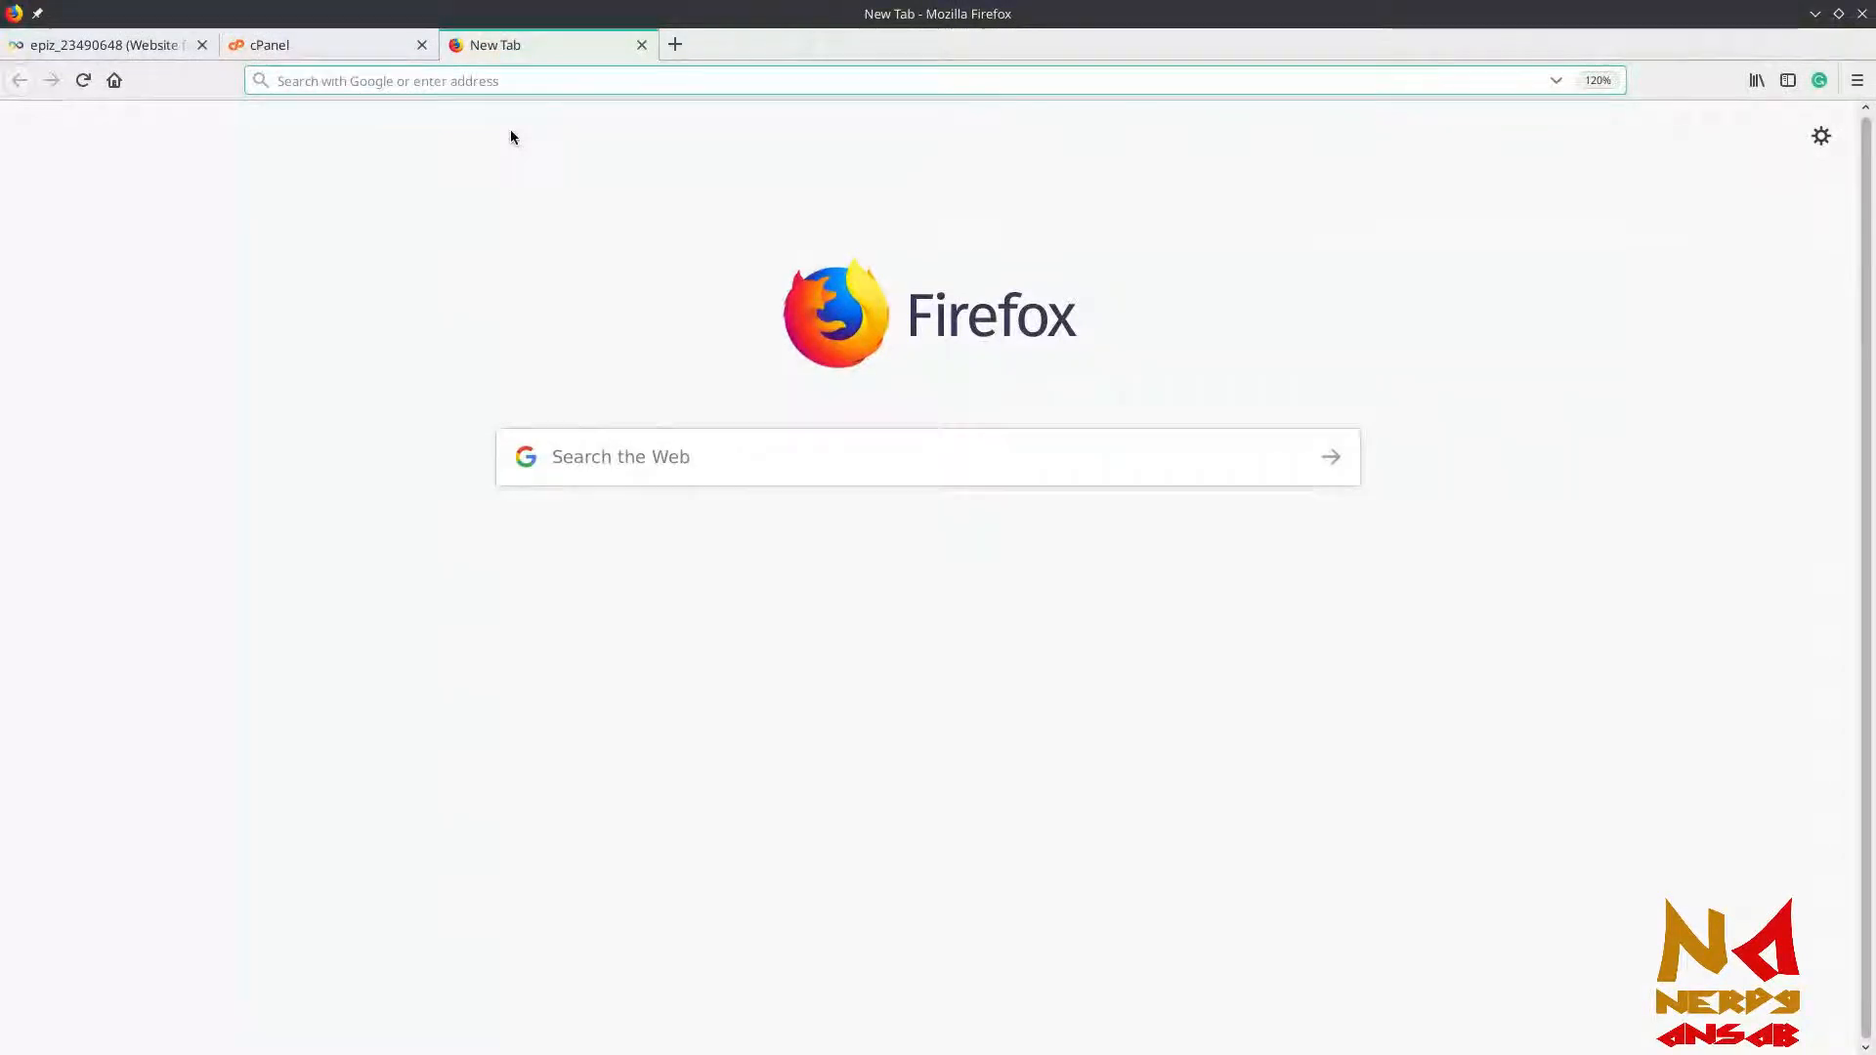
click(315, 61)
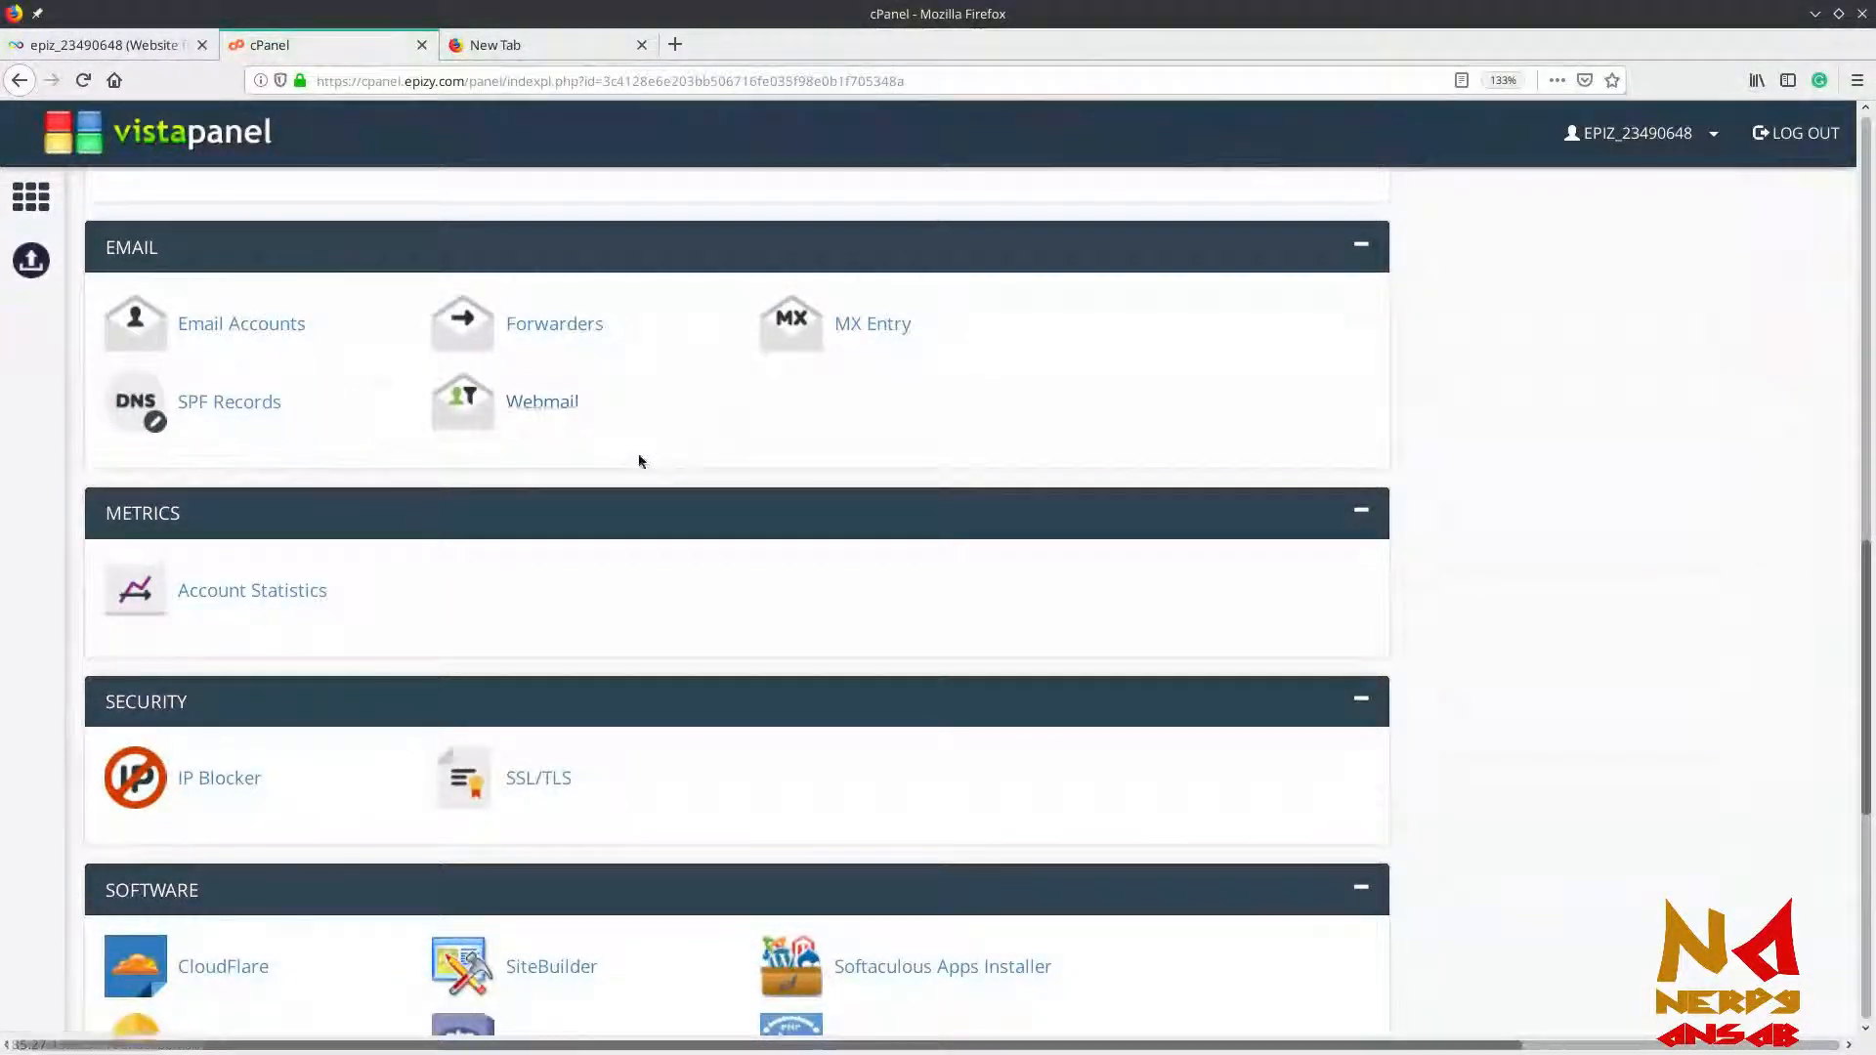
scroll(640, 460, down, 3)
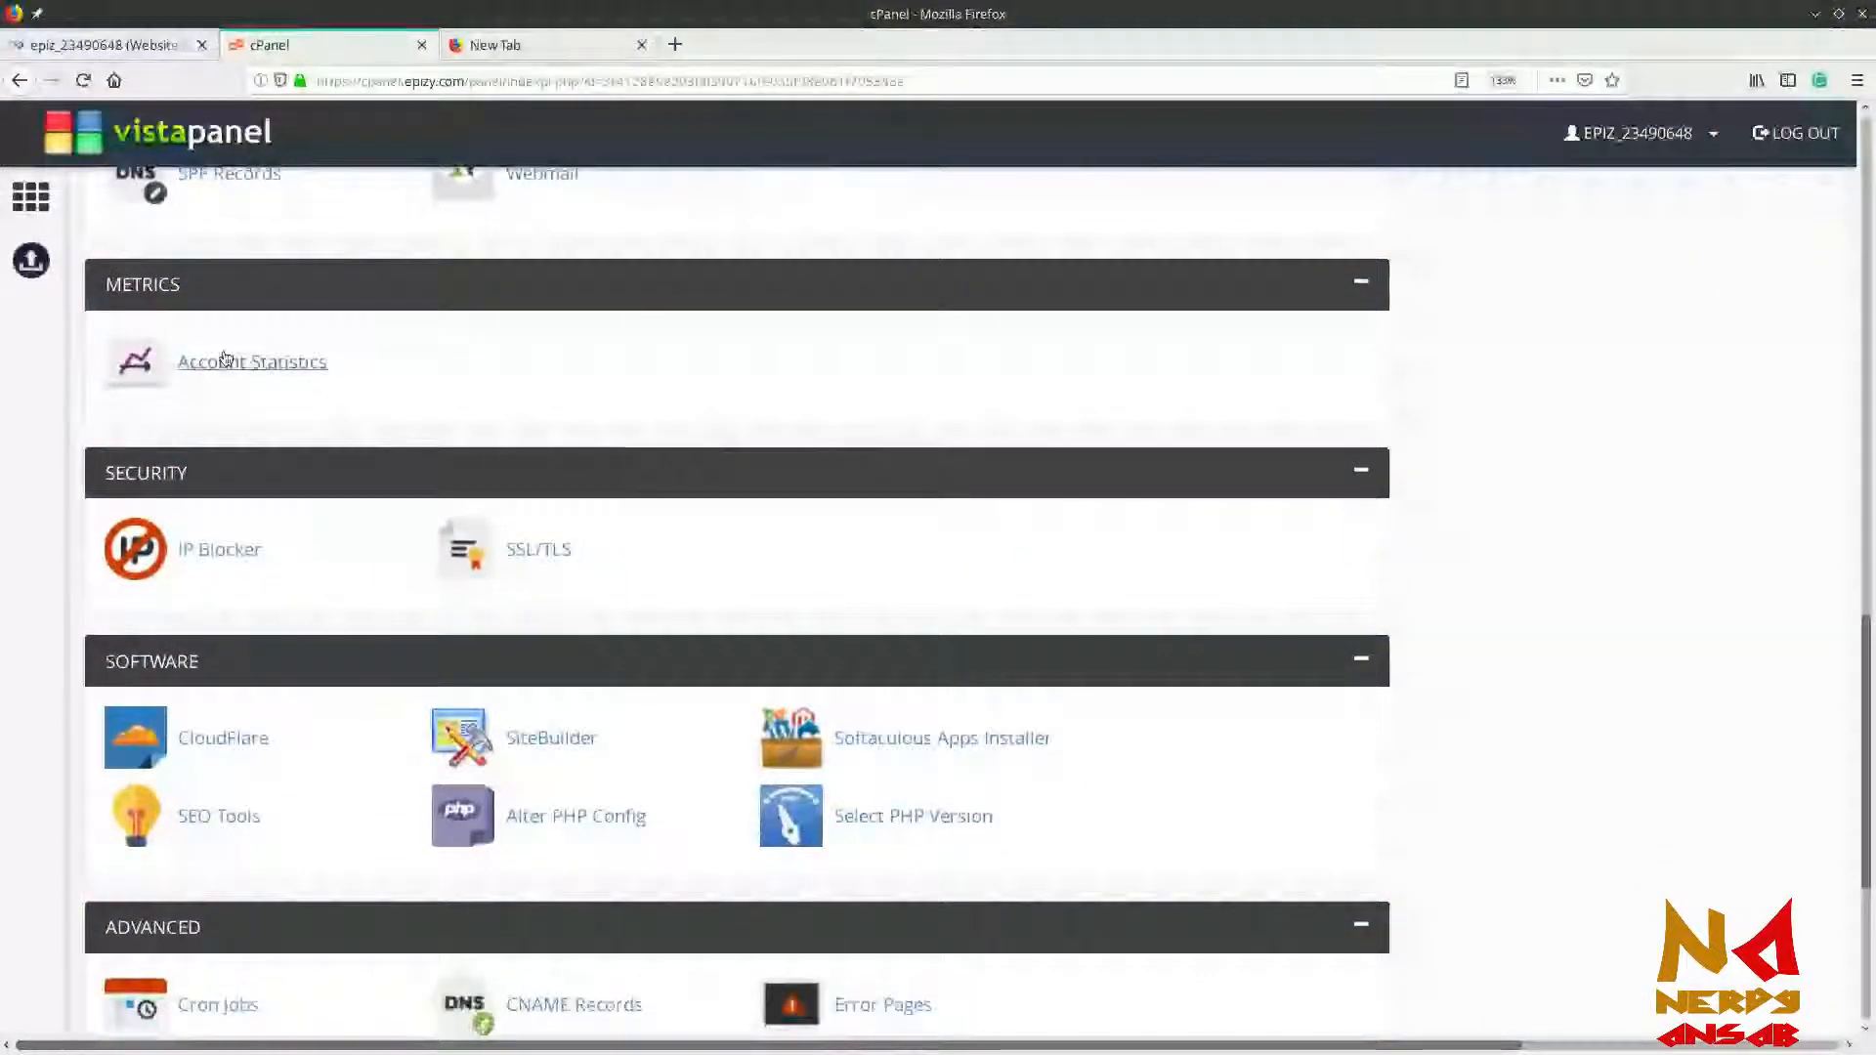
middle_click(300, 373)
click(584, 45)
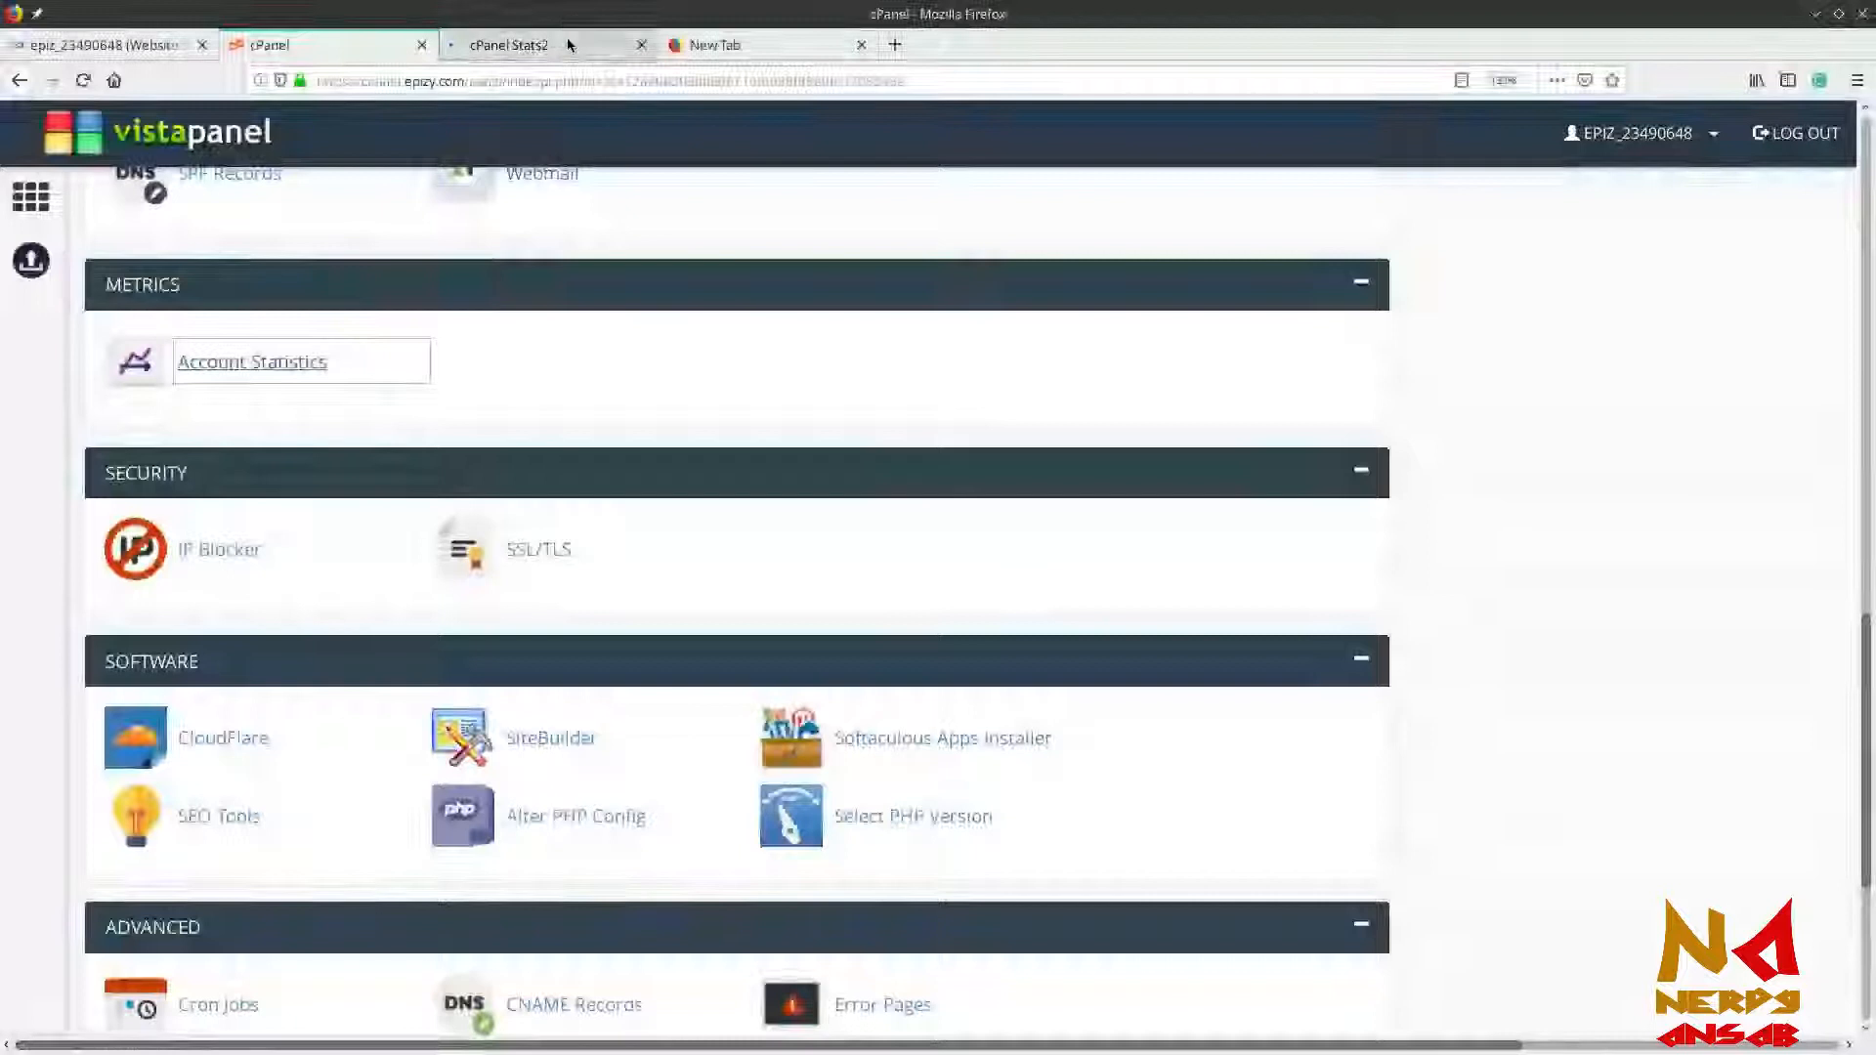
click(866, 51)
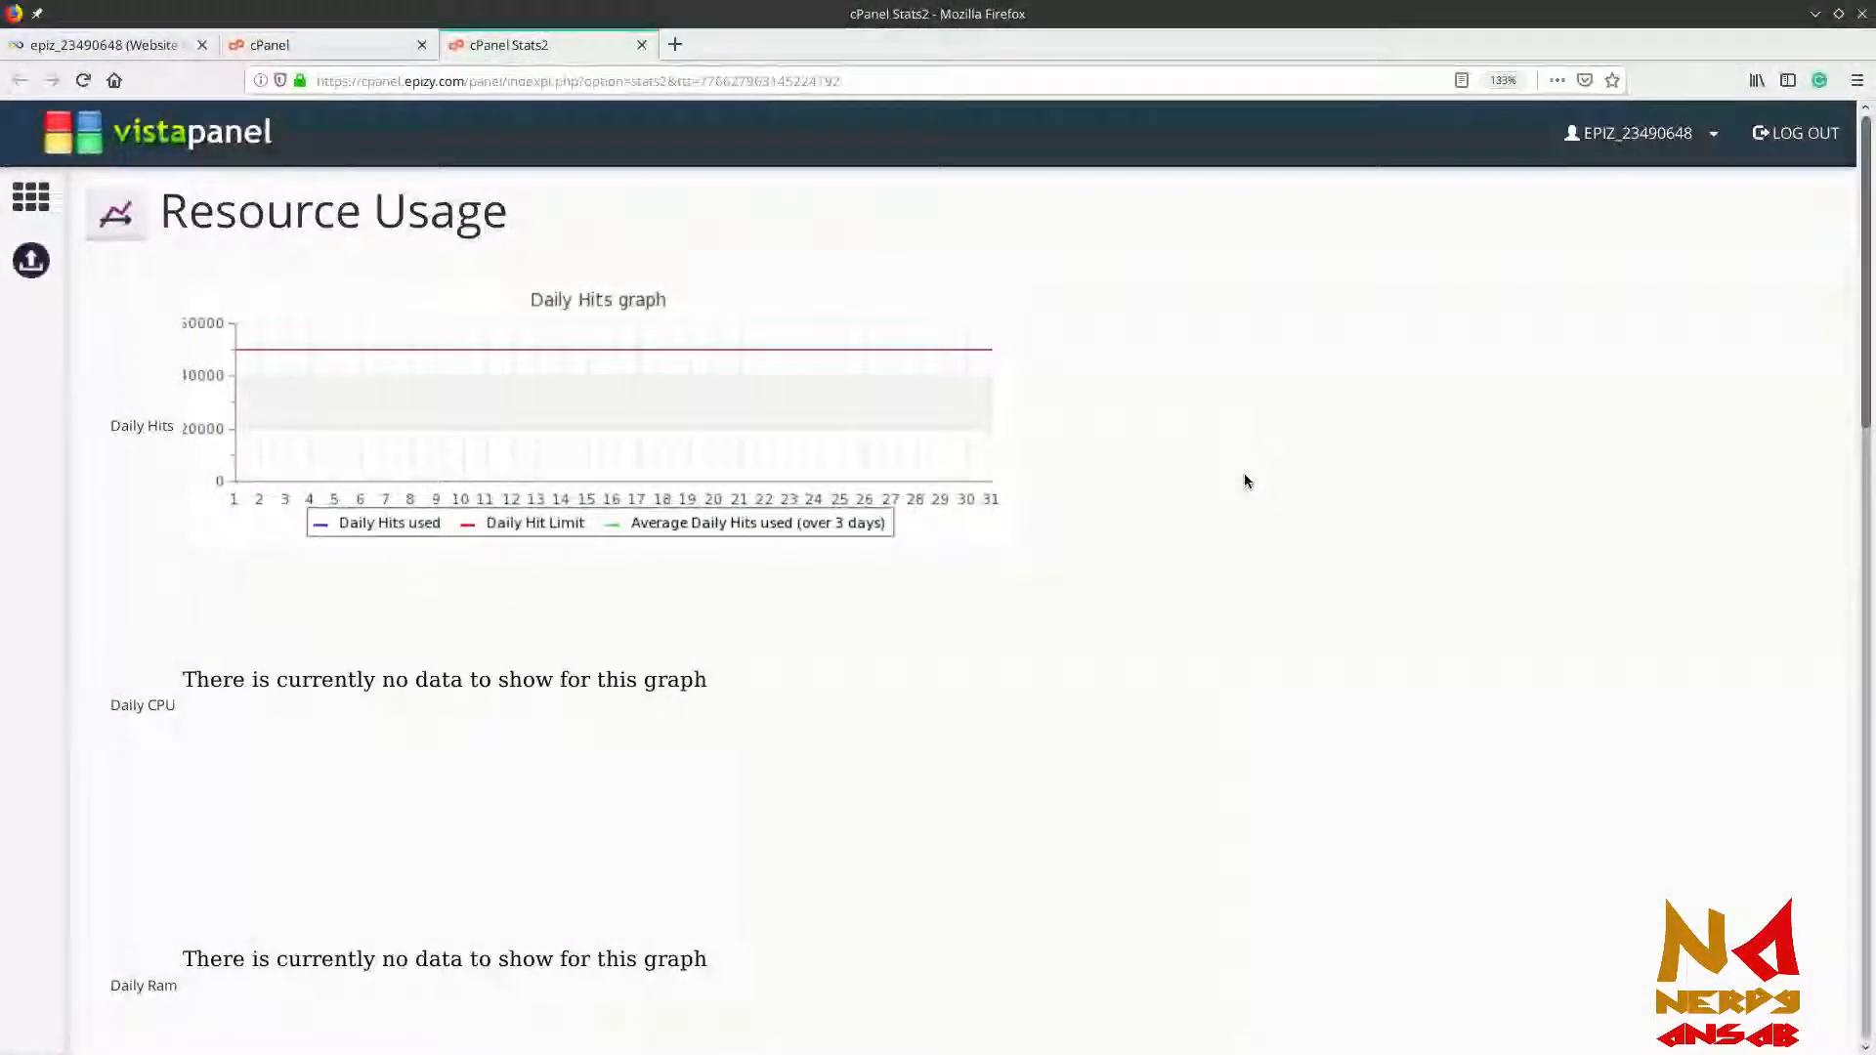
Examine the Resource Usage graphs from daily hits to disk usage, and close the statistics page
scroll(911, 581, down, 3)
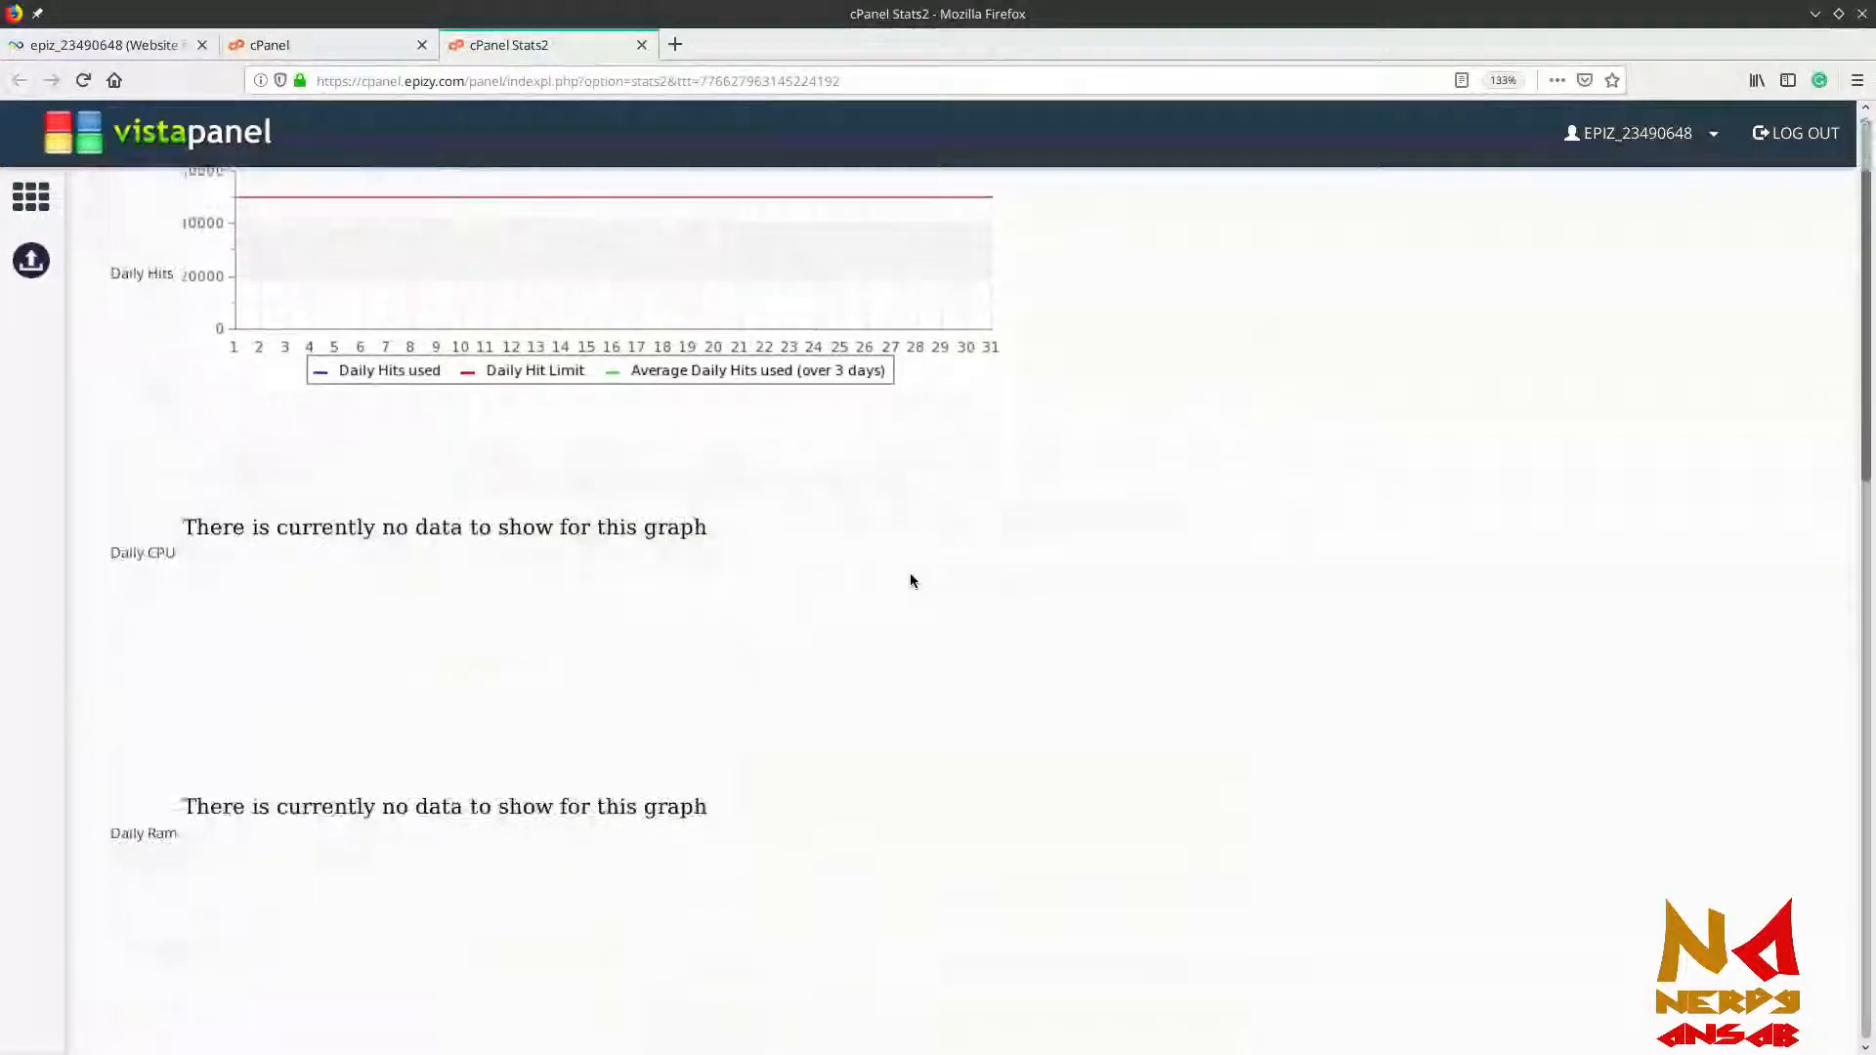
scroll(488, 472, up, 3)
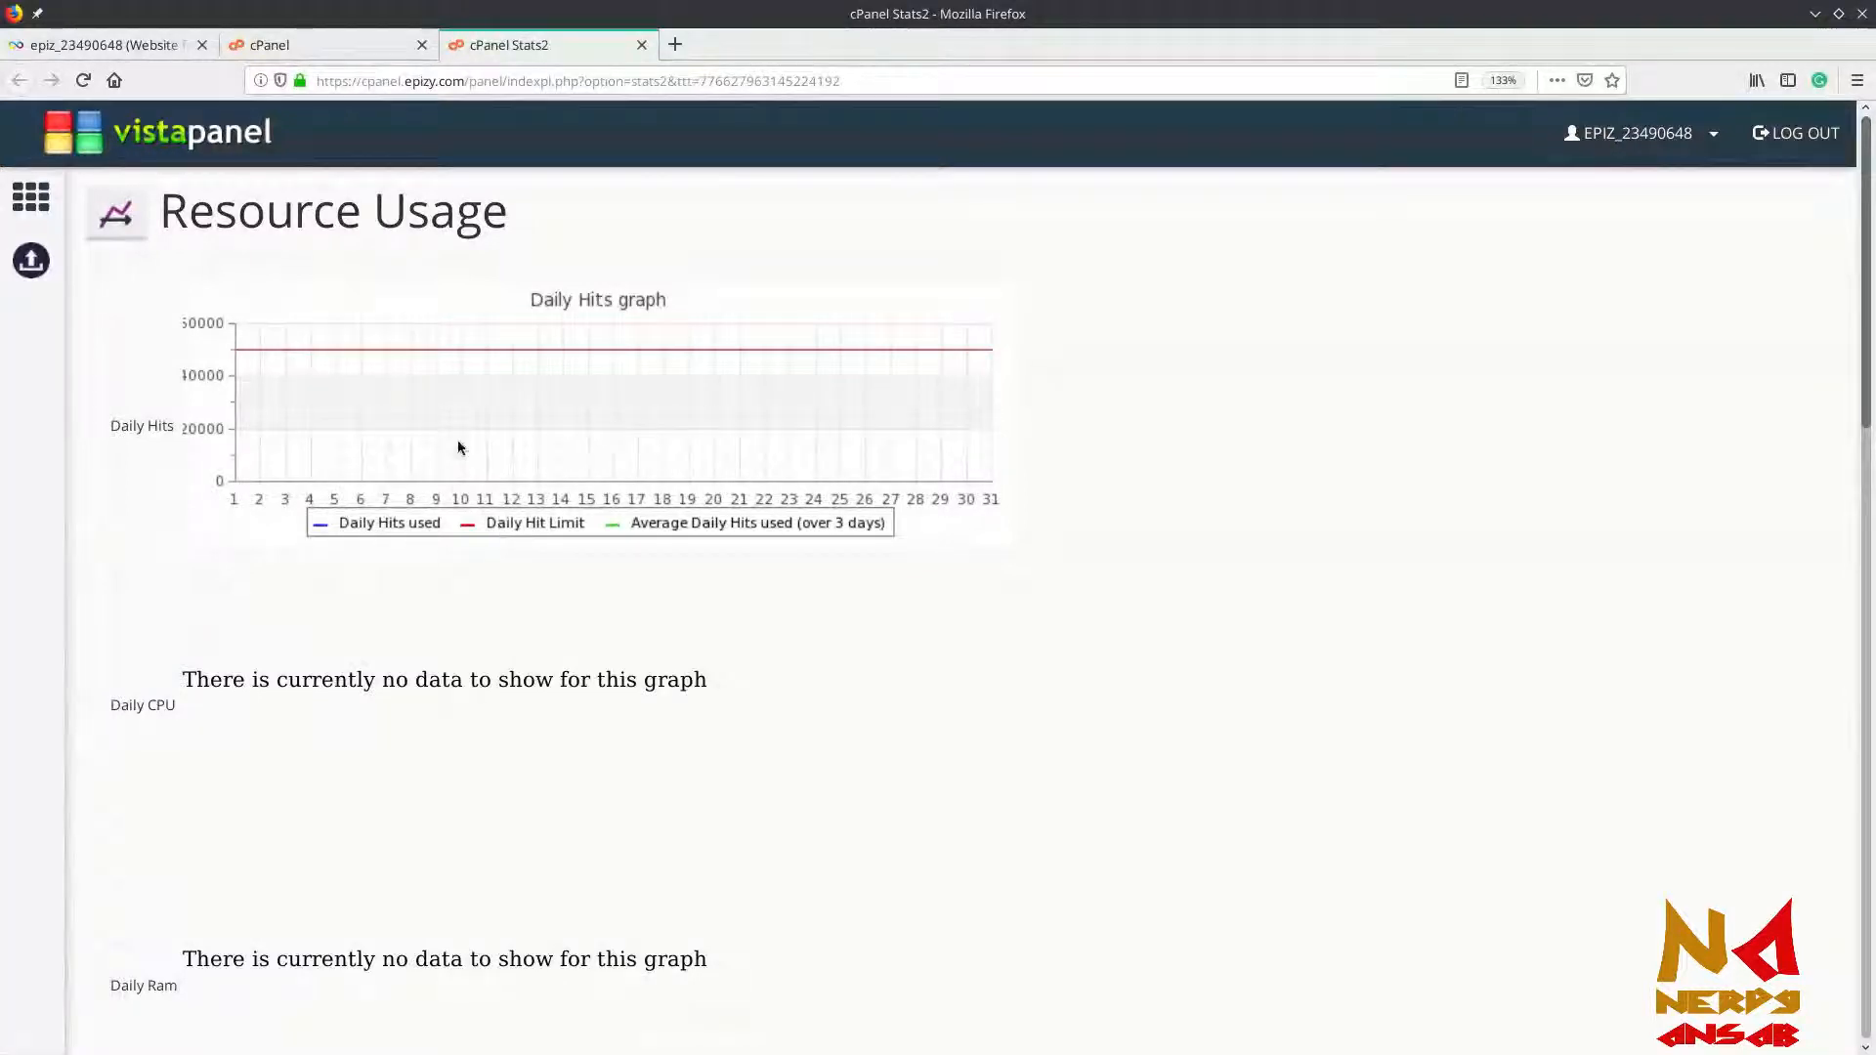
scroll(797, 475, down, 3)
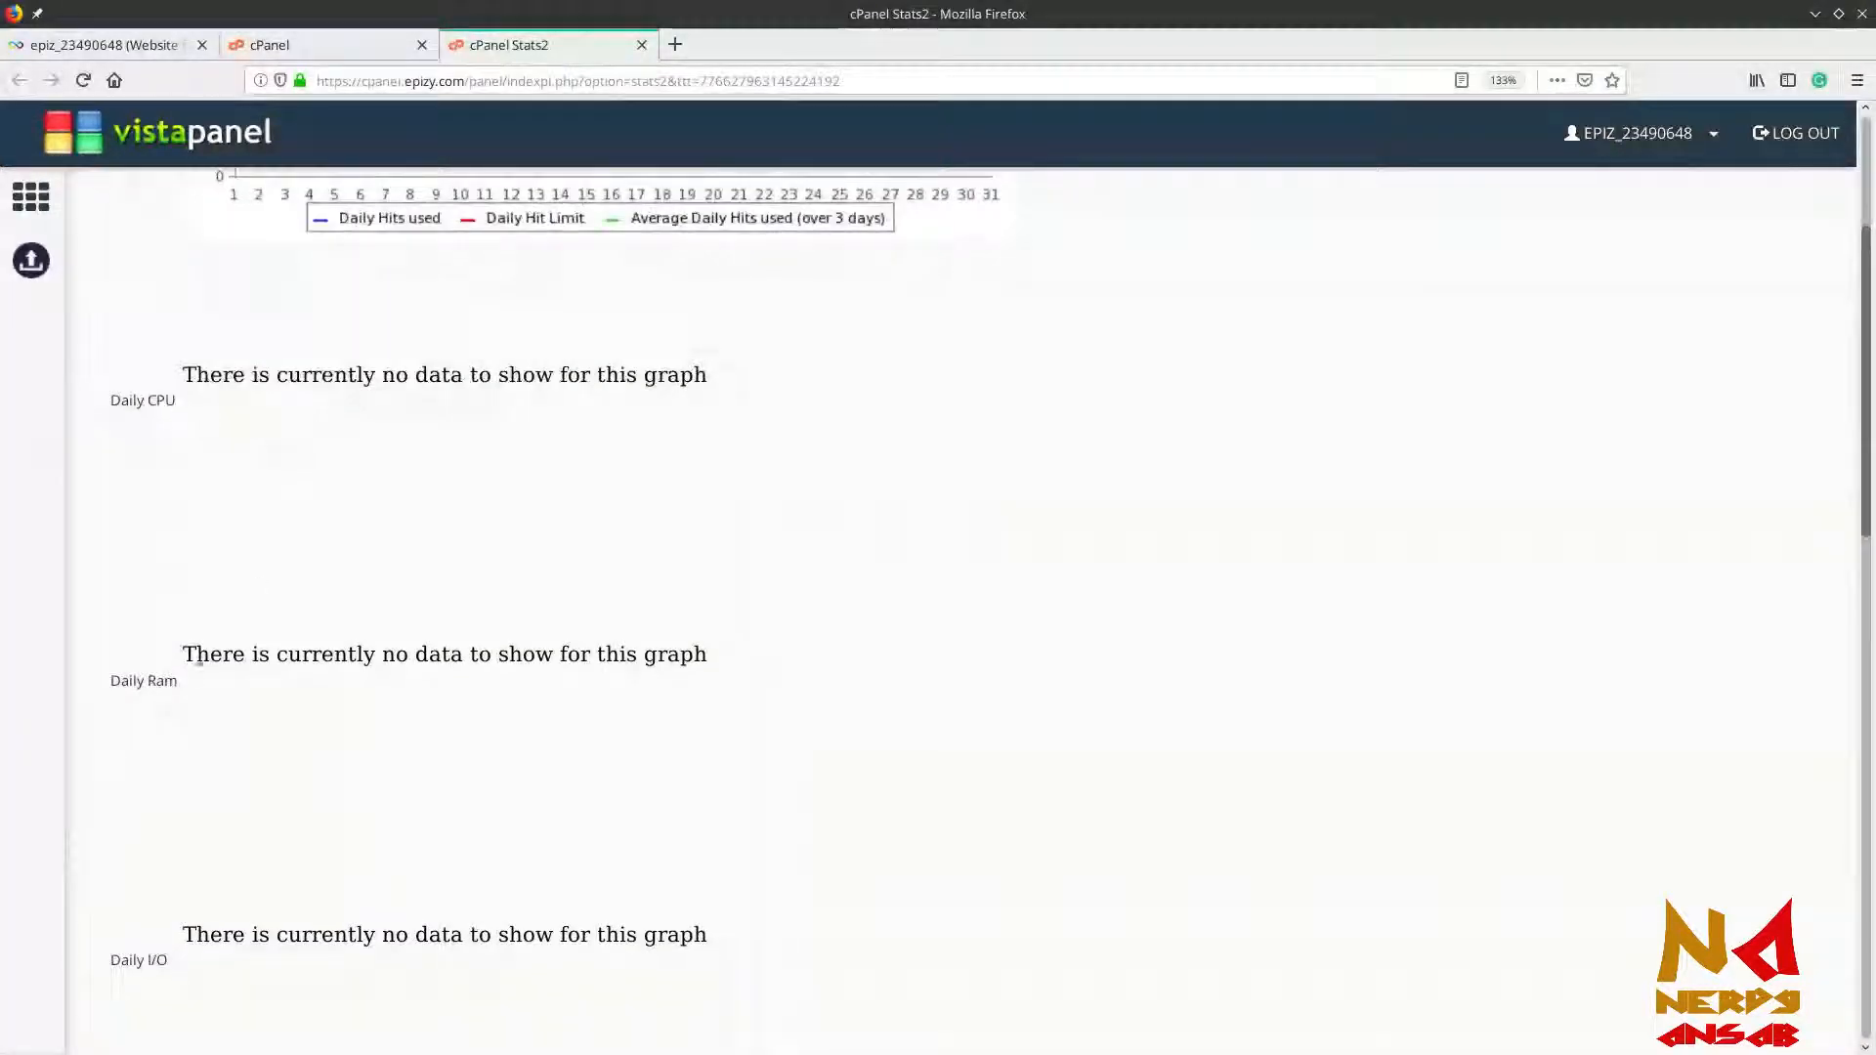
scroll(198, 666, down, 4)
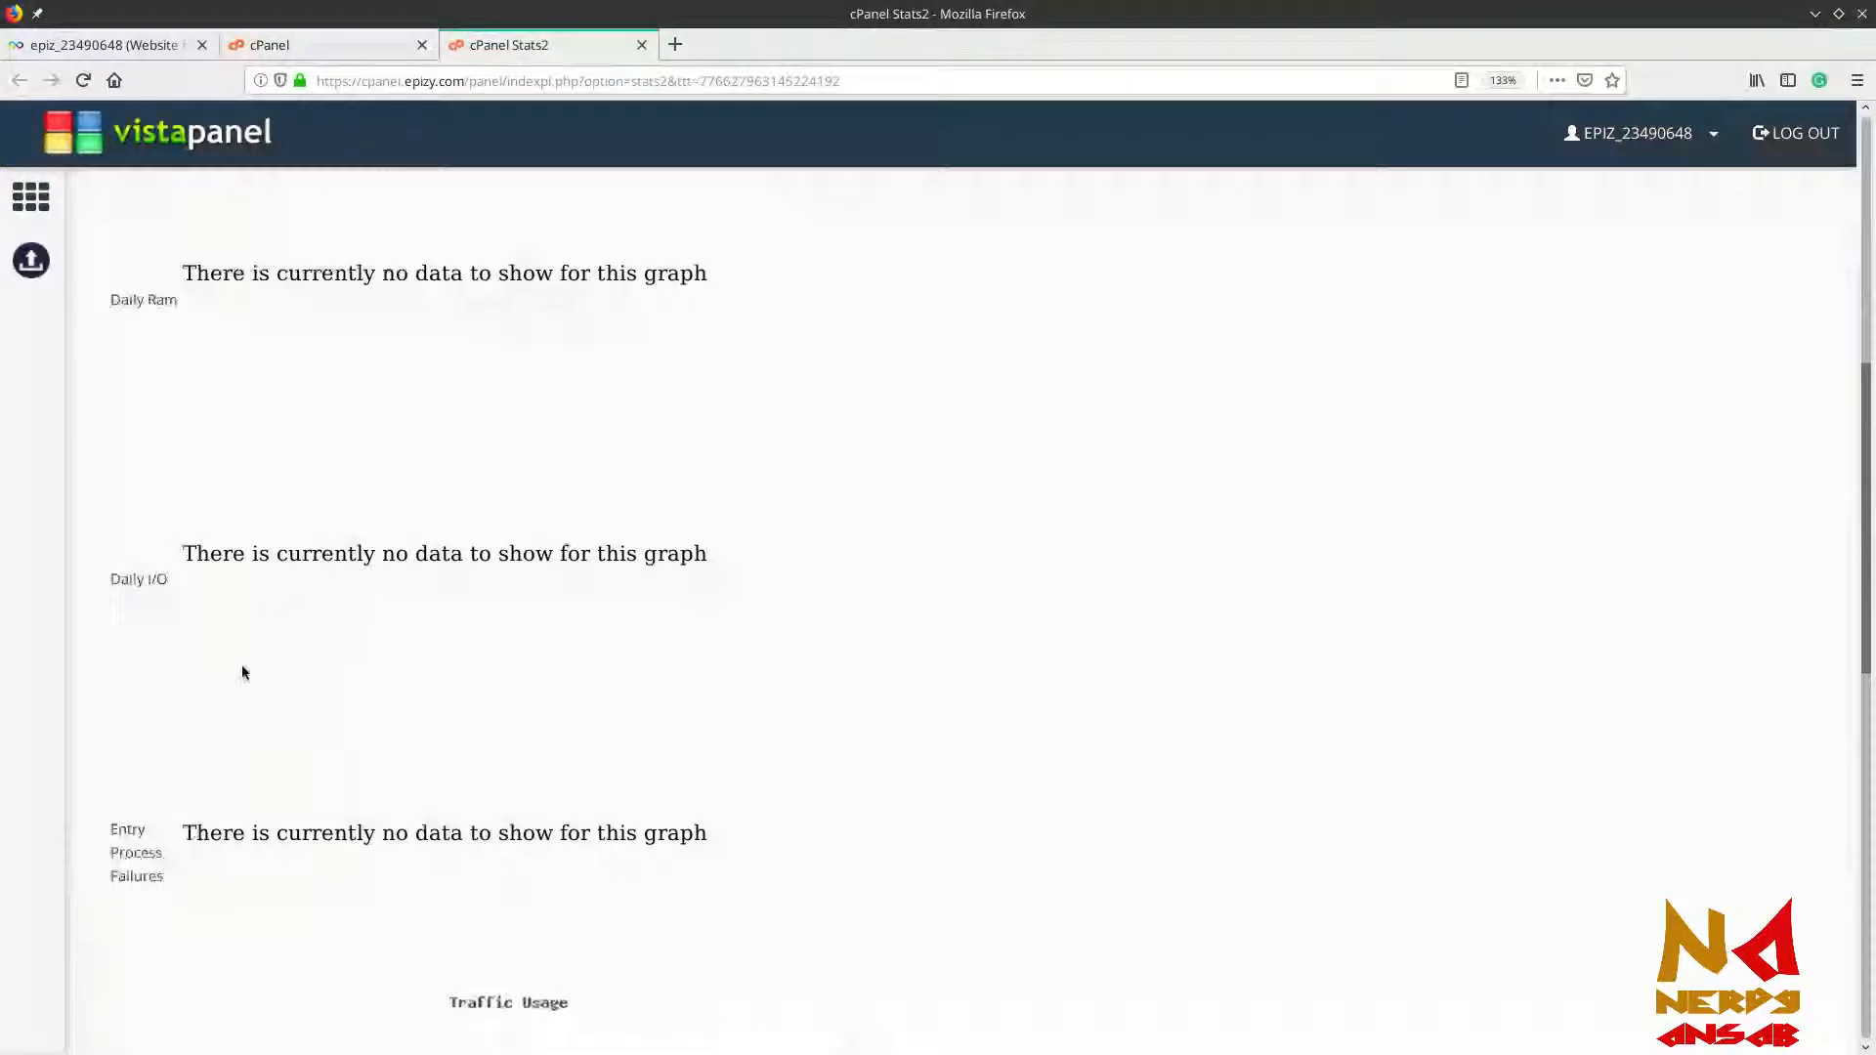
scroll(243, 672, down, 8)
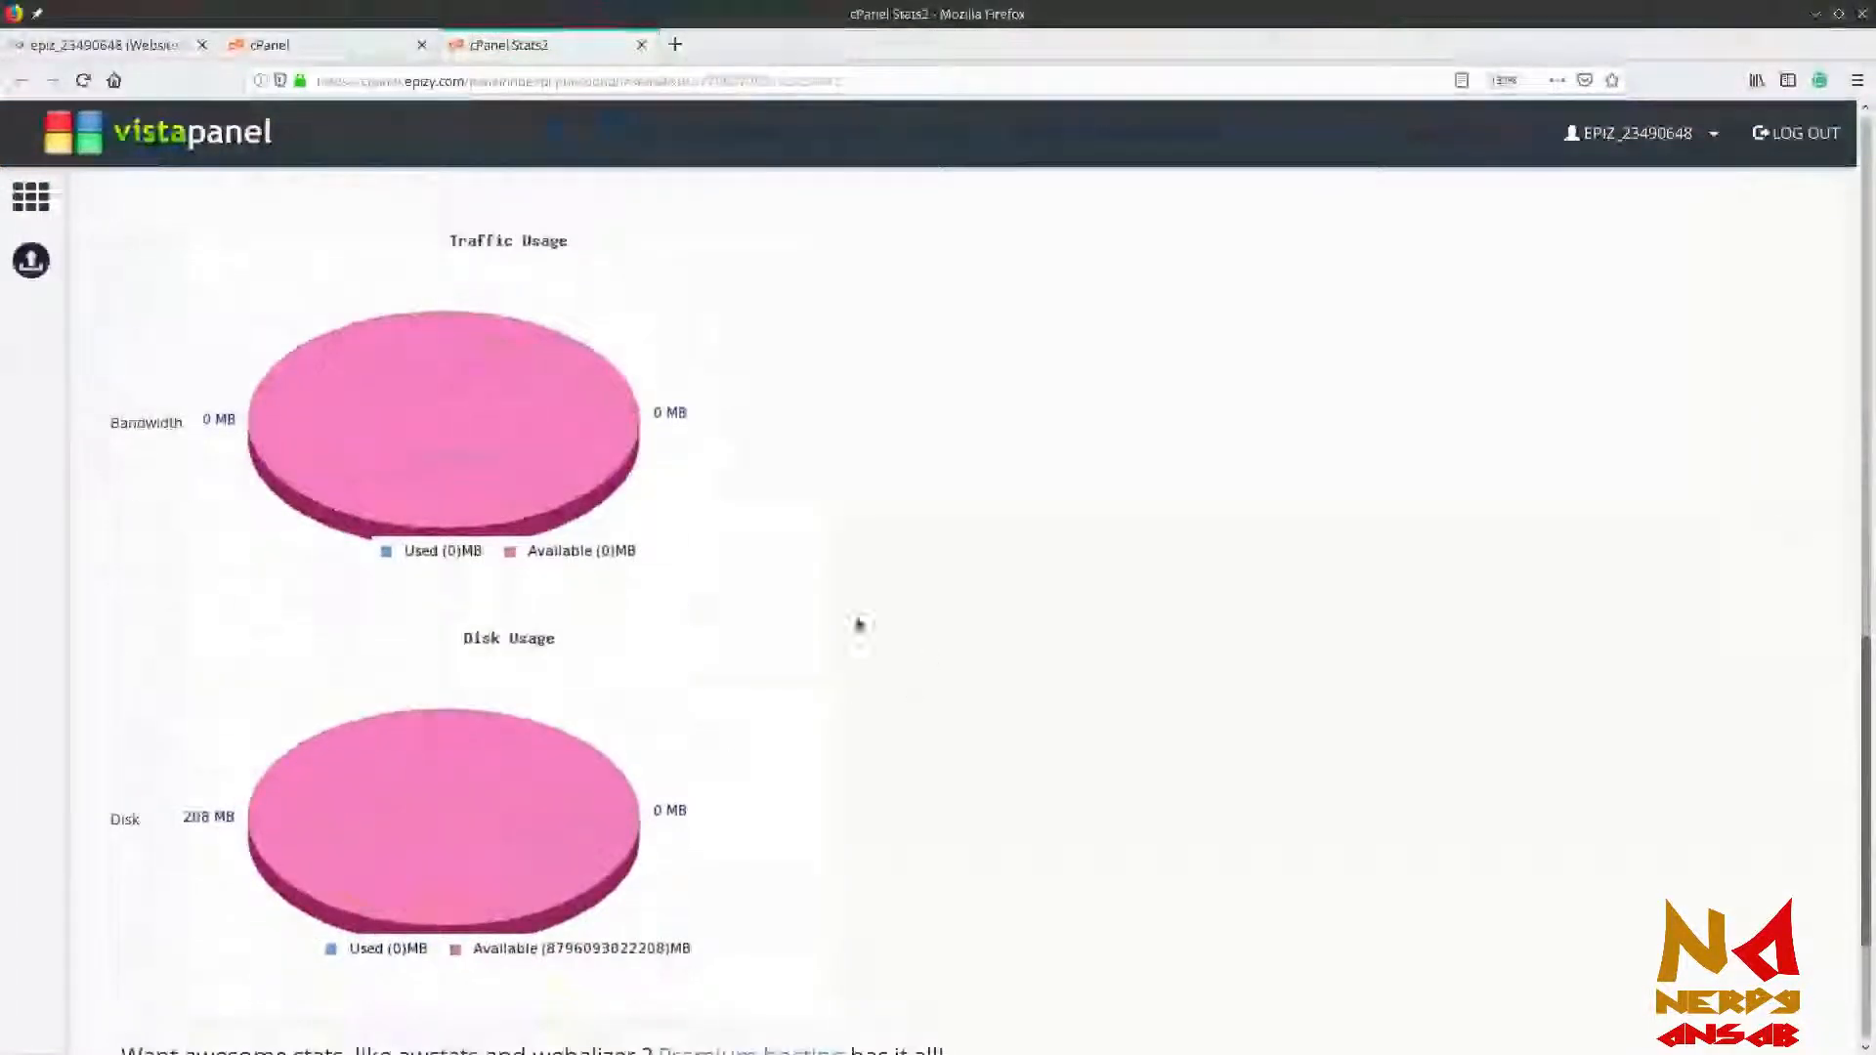
scroll(1012, 684, up, 15)
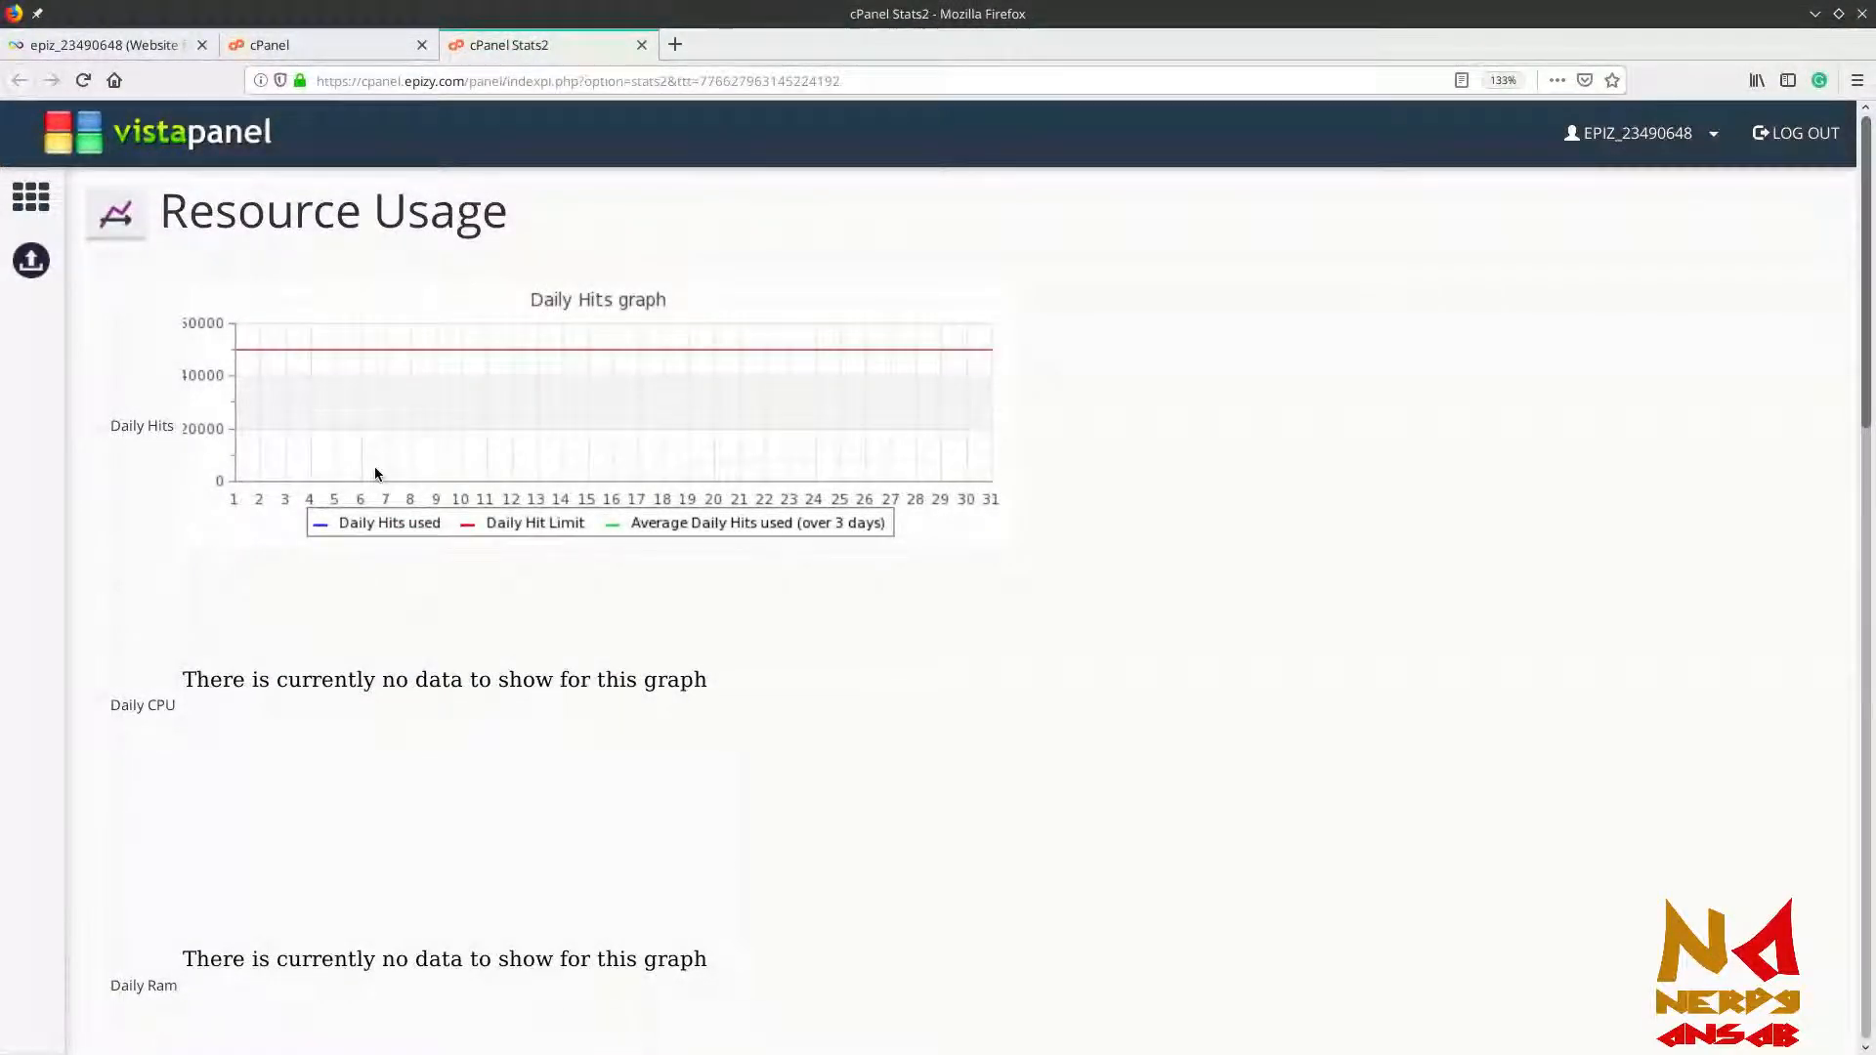
click(642, 46)
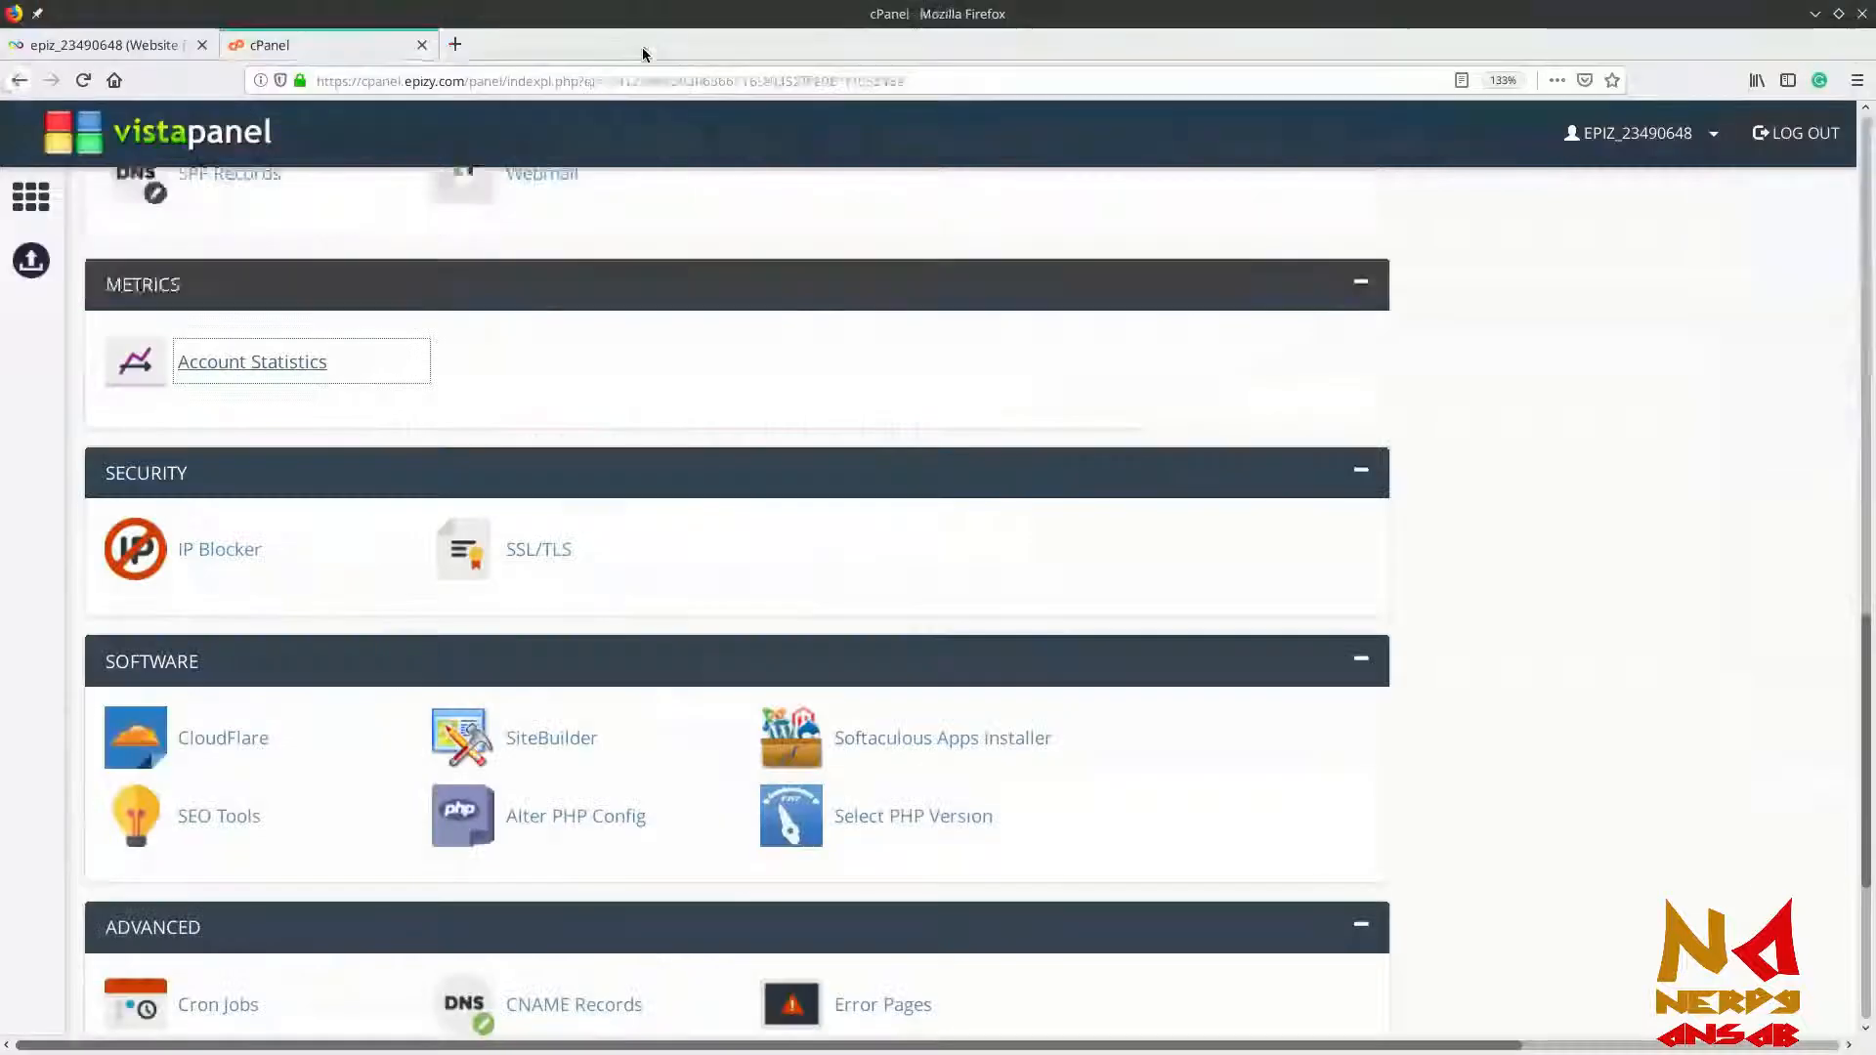
View the IP Blocker page for whcourse.cf in a separate browser tab, and close it
scroll(714, 437, down, 1)
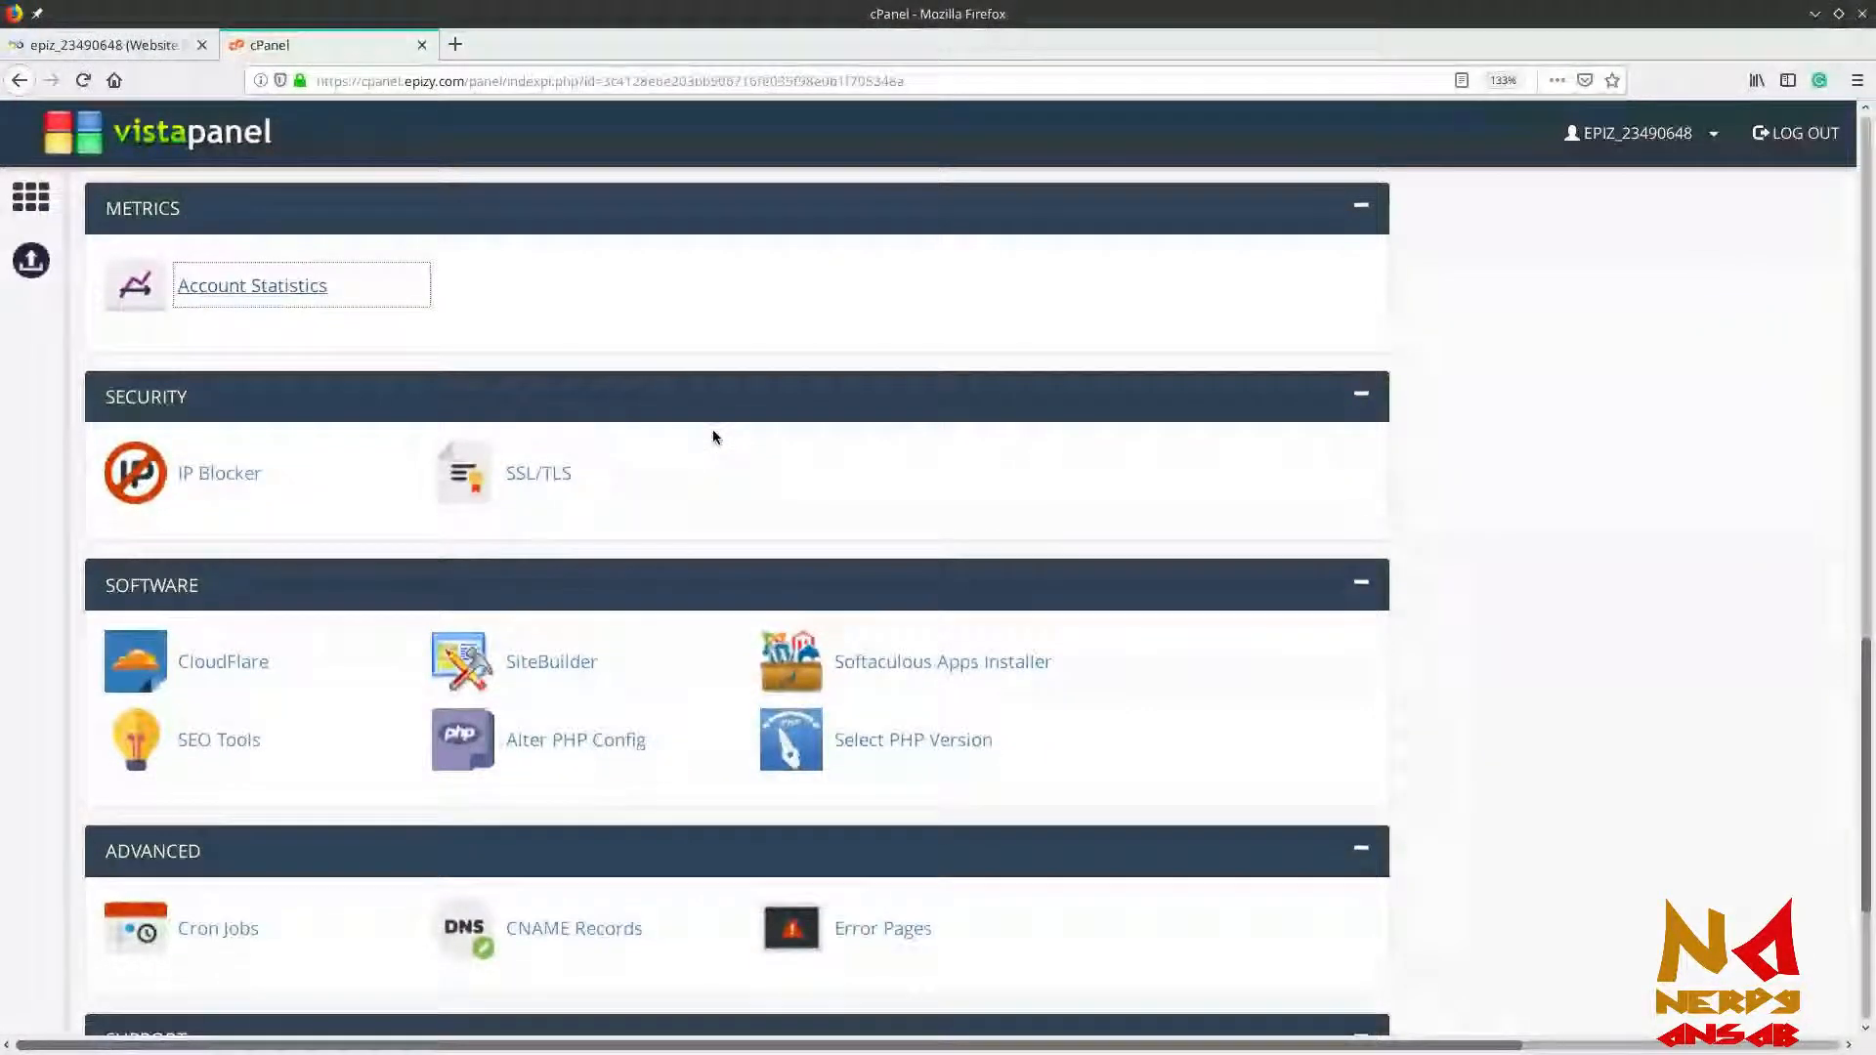
middle_click(217, 492)
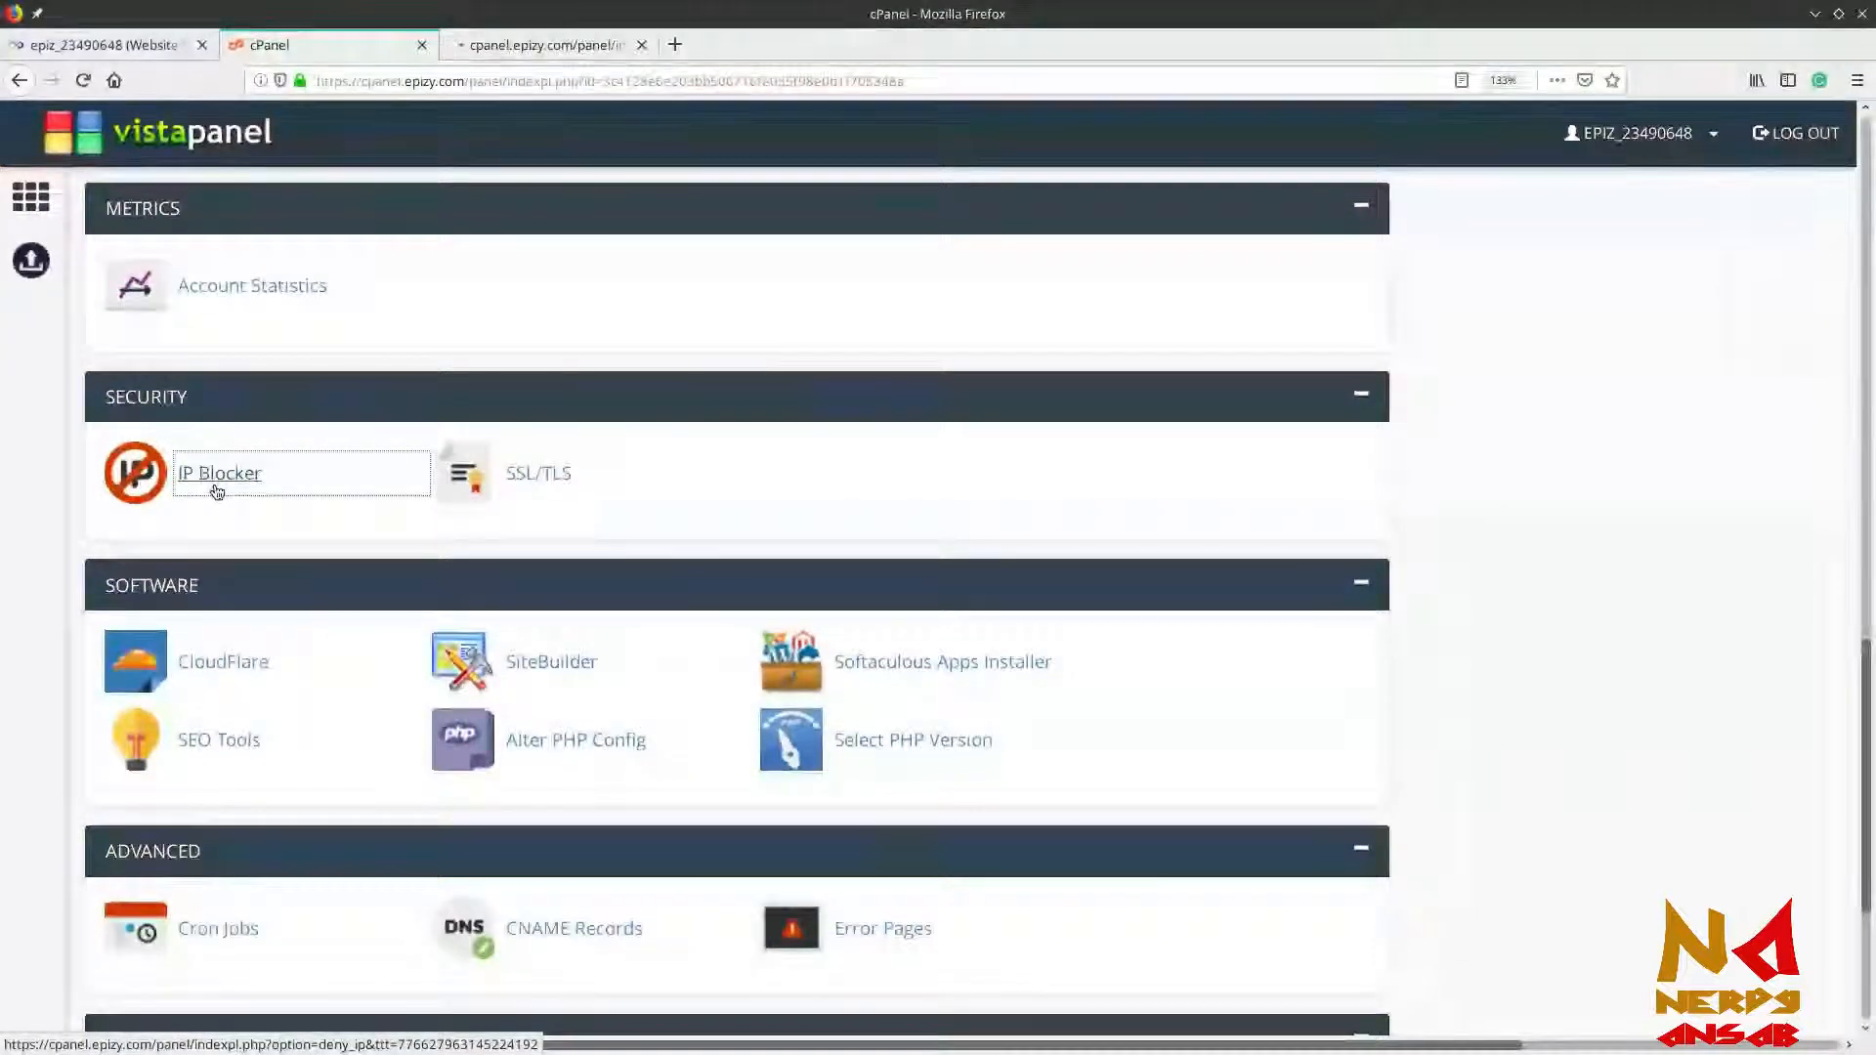
click(518, 47)
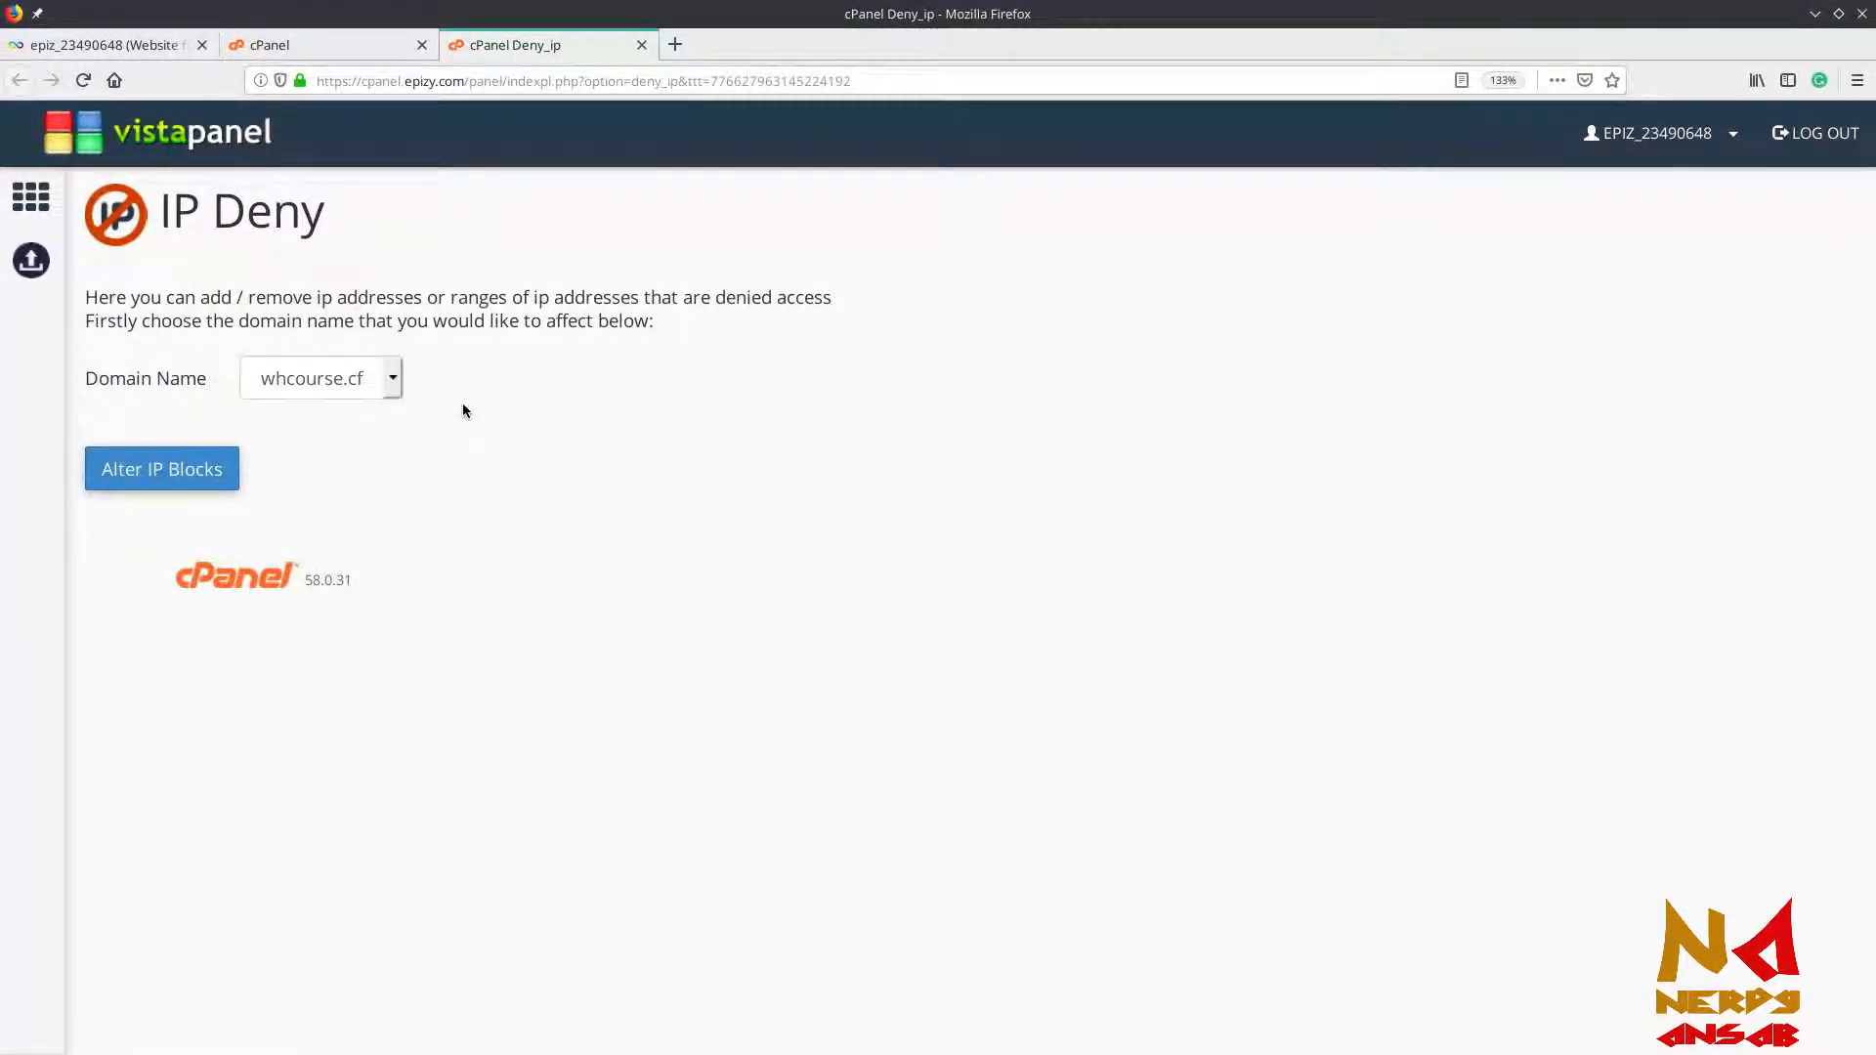
click(643, 46)
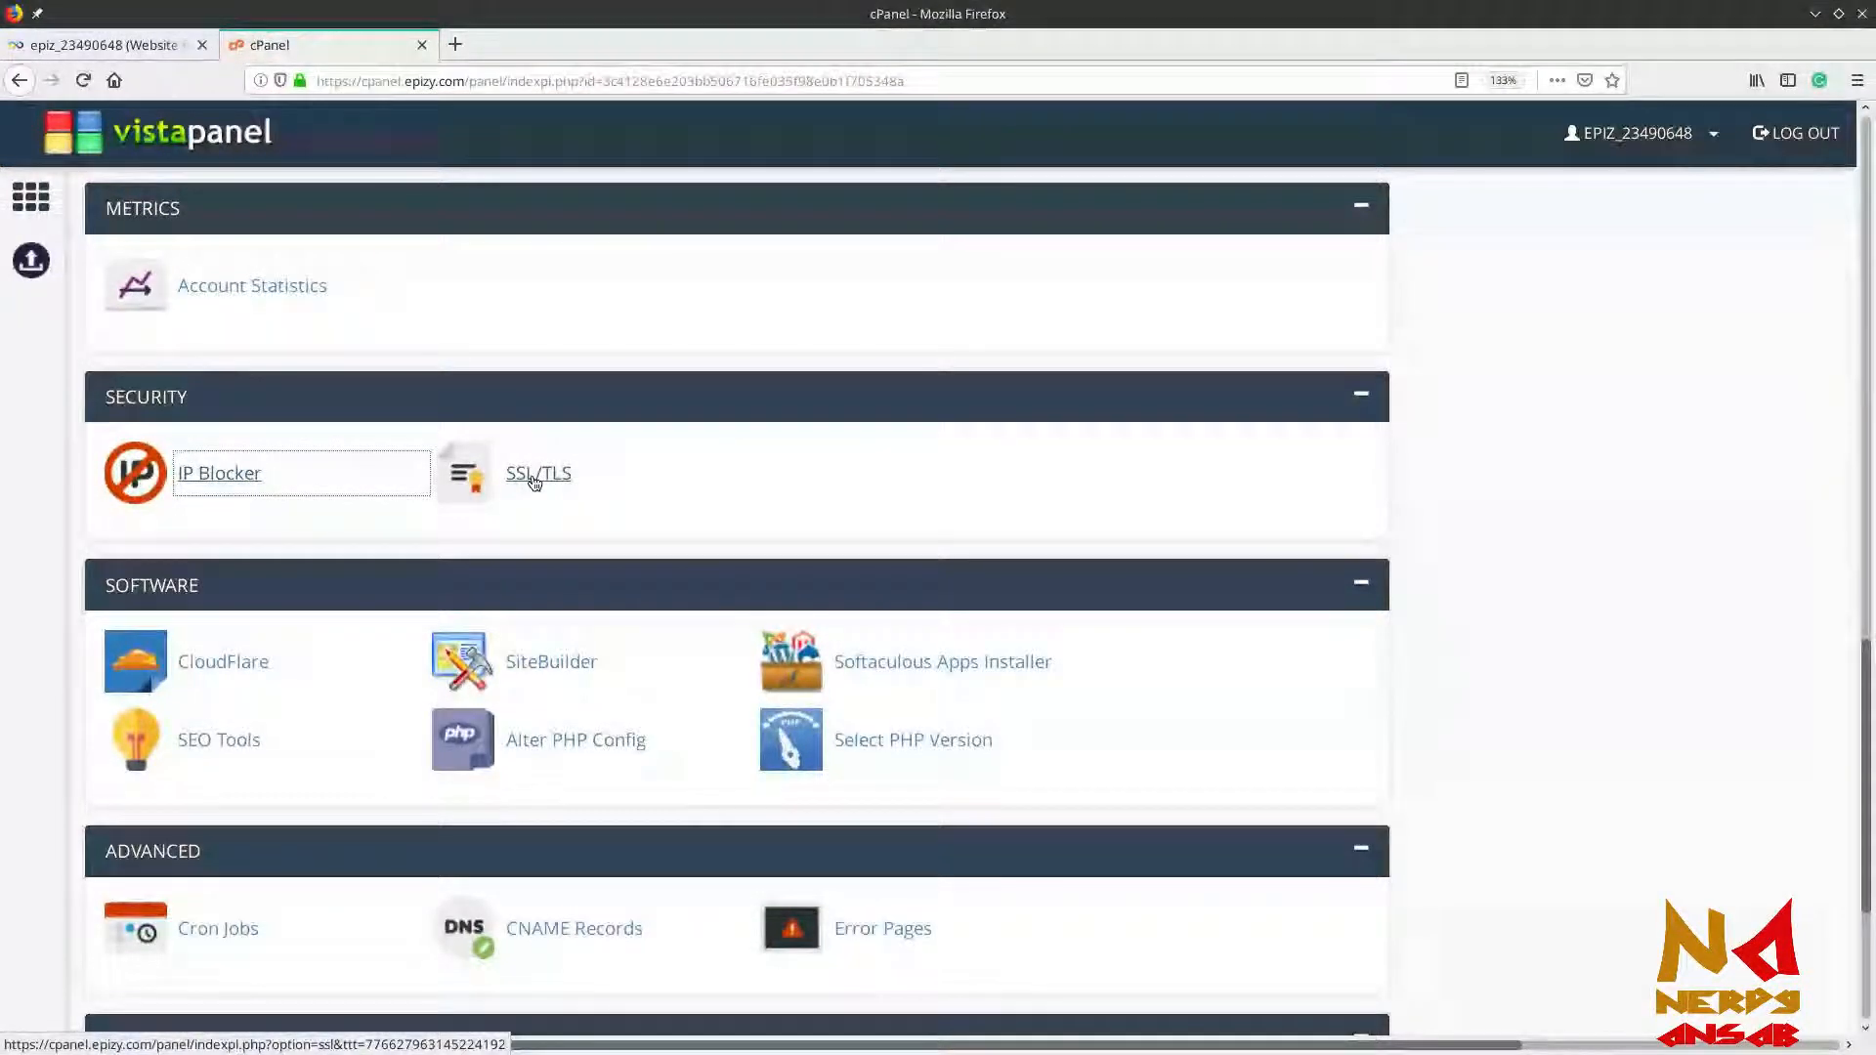
Load whcourse.cf in a new browser tab to check its address for a secure connection
click(455, 44)
text(wh)
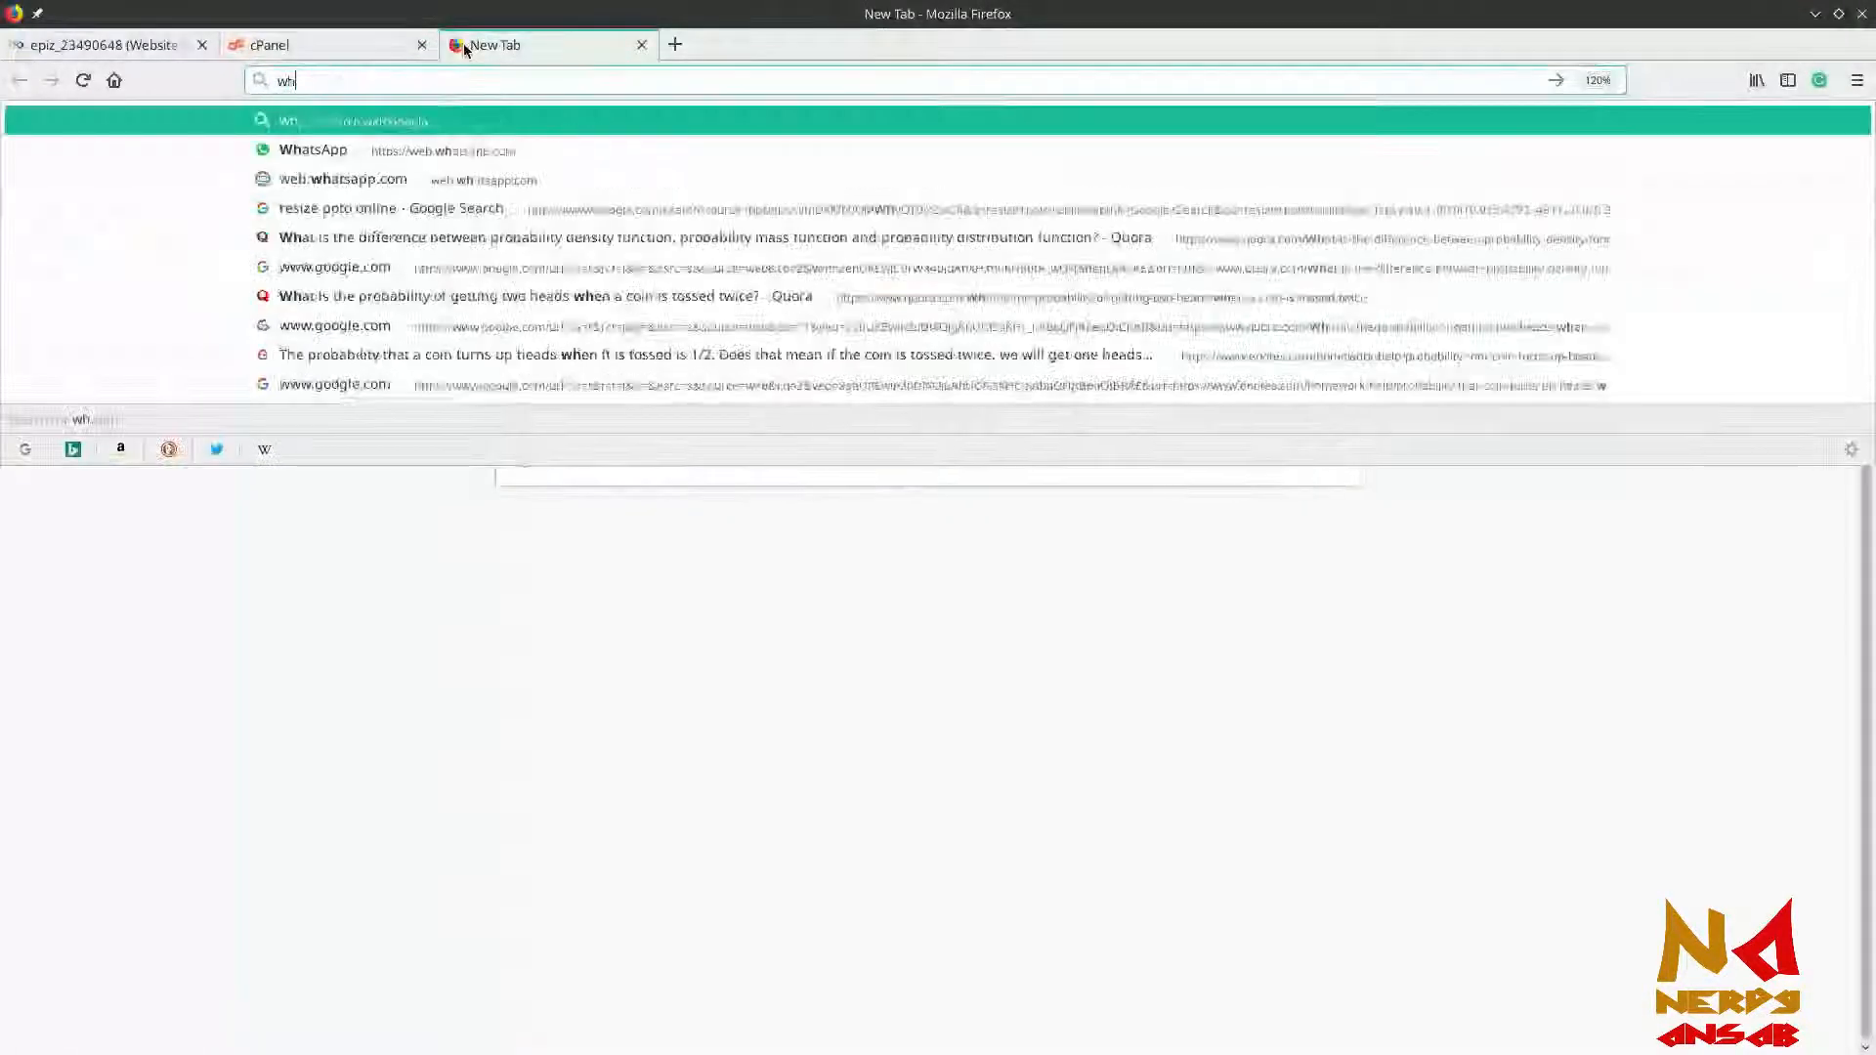
text(cours)
text(e.v)
text(f)
key(Return)
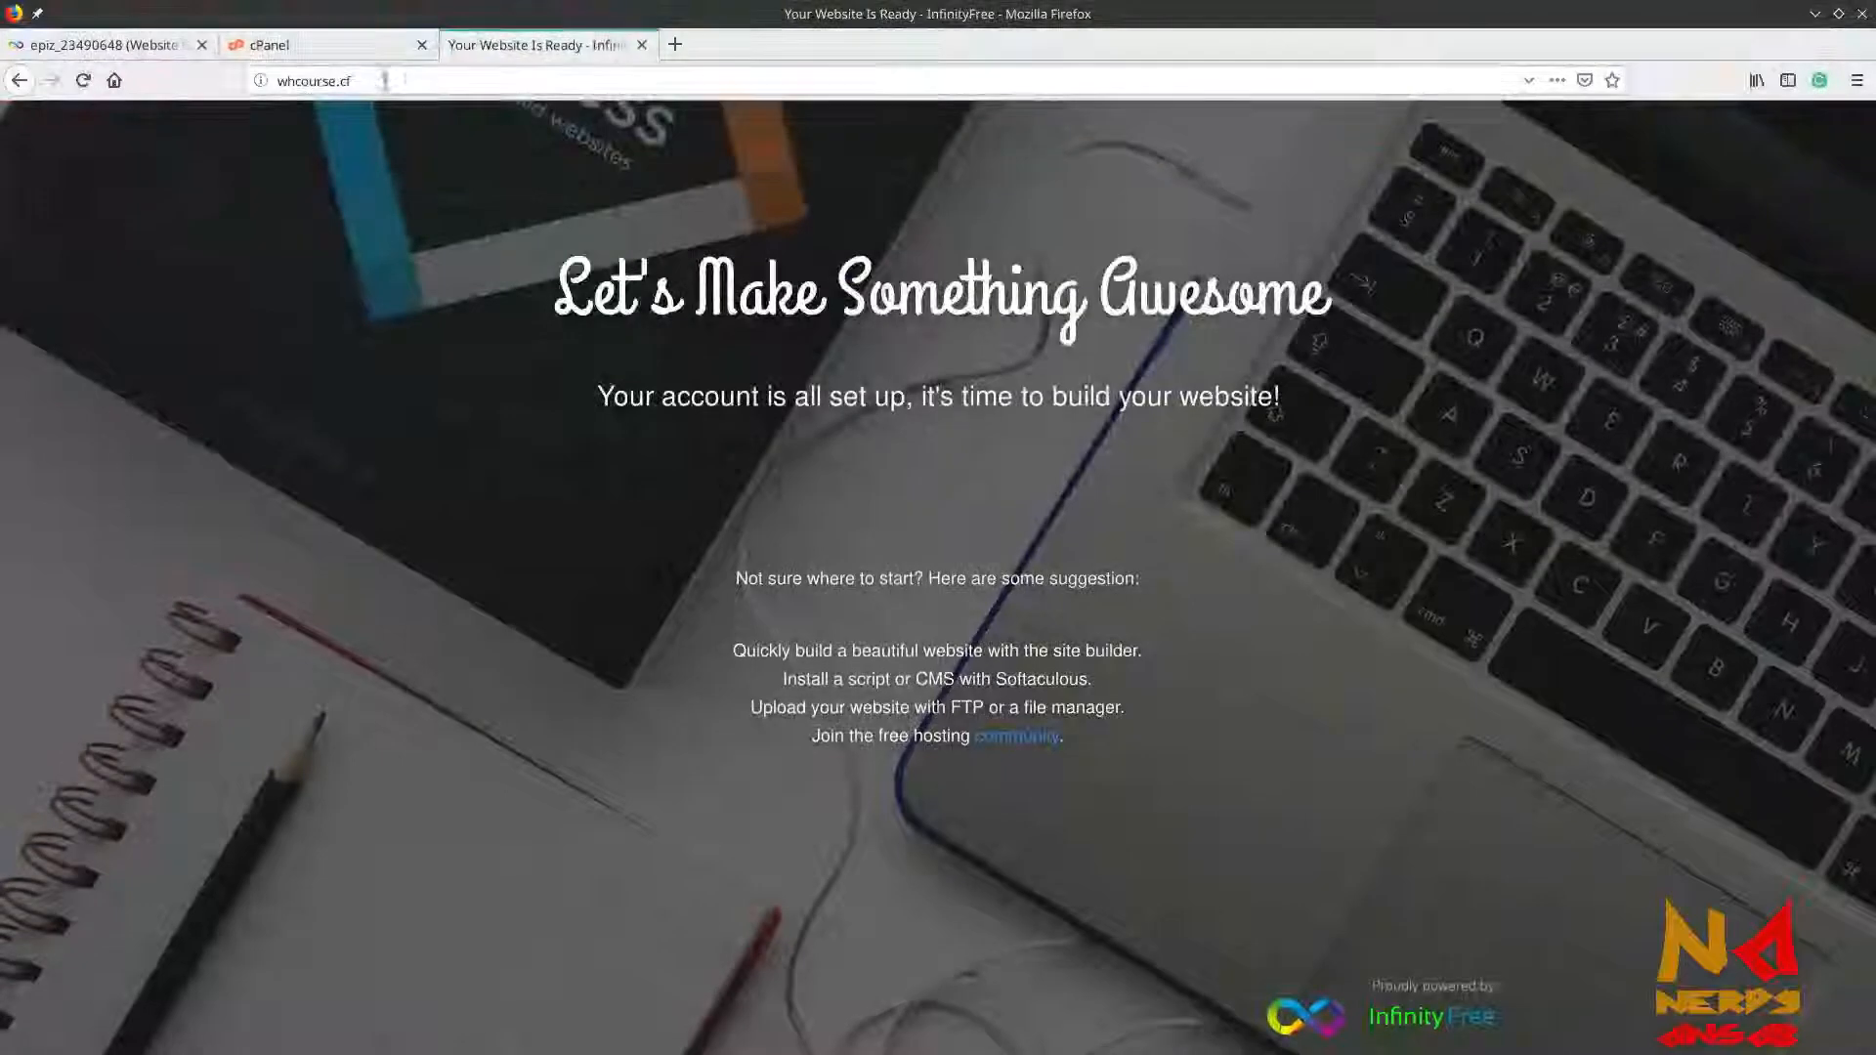
Load google.com in another new tab and view its site connection information for comparison
click(669, 48)
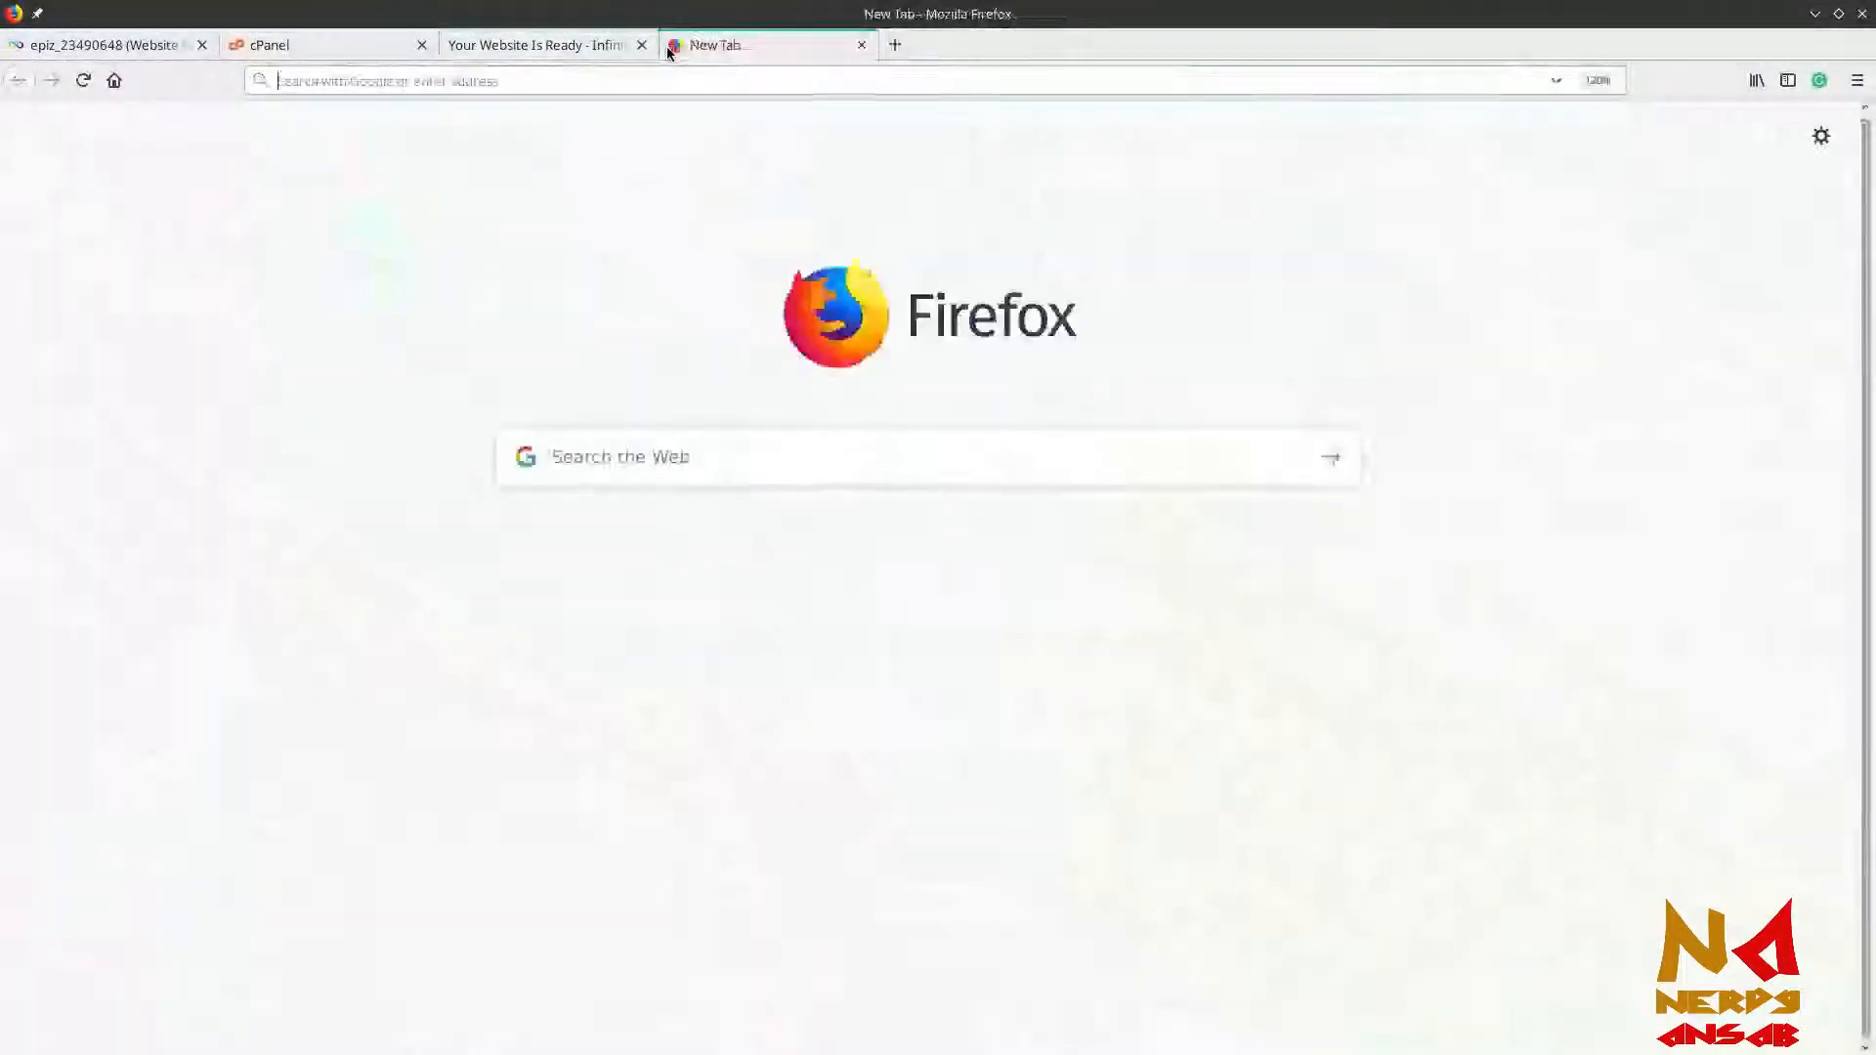
text(goo)
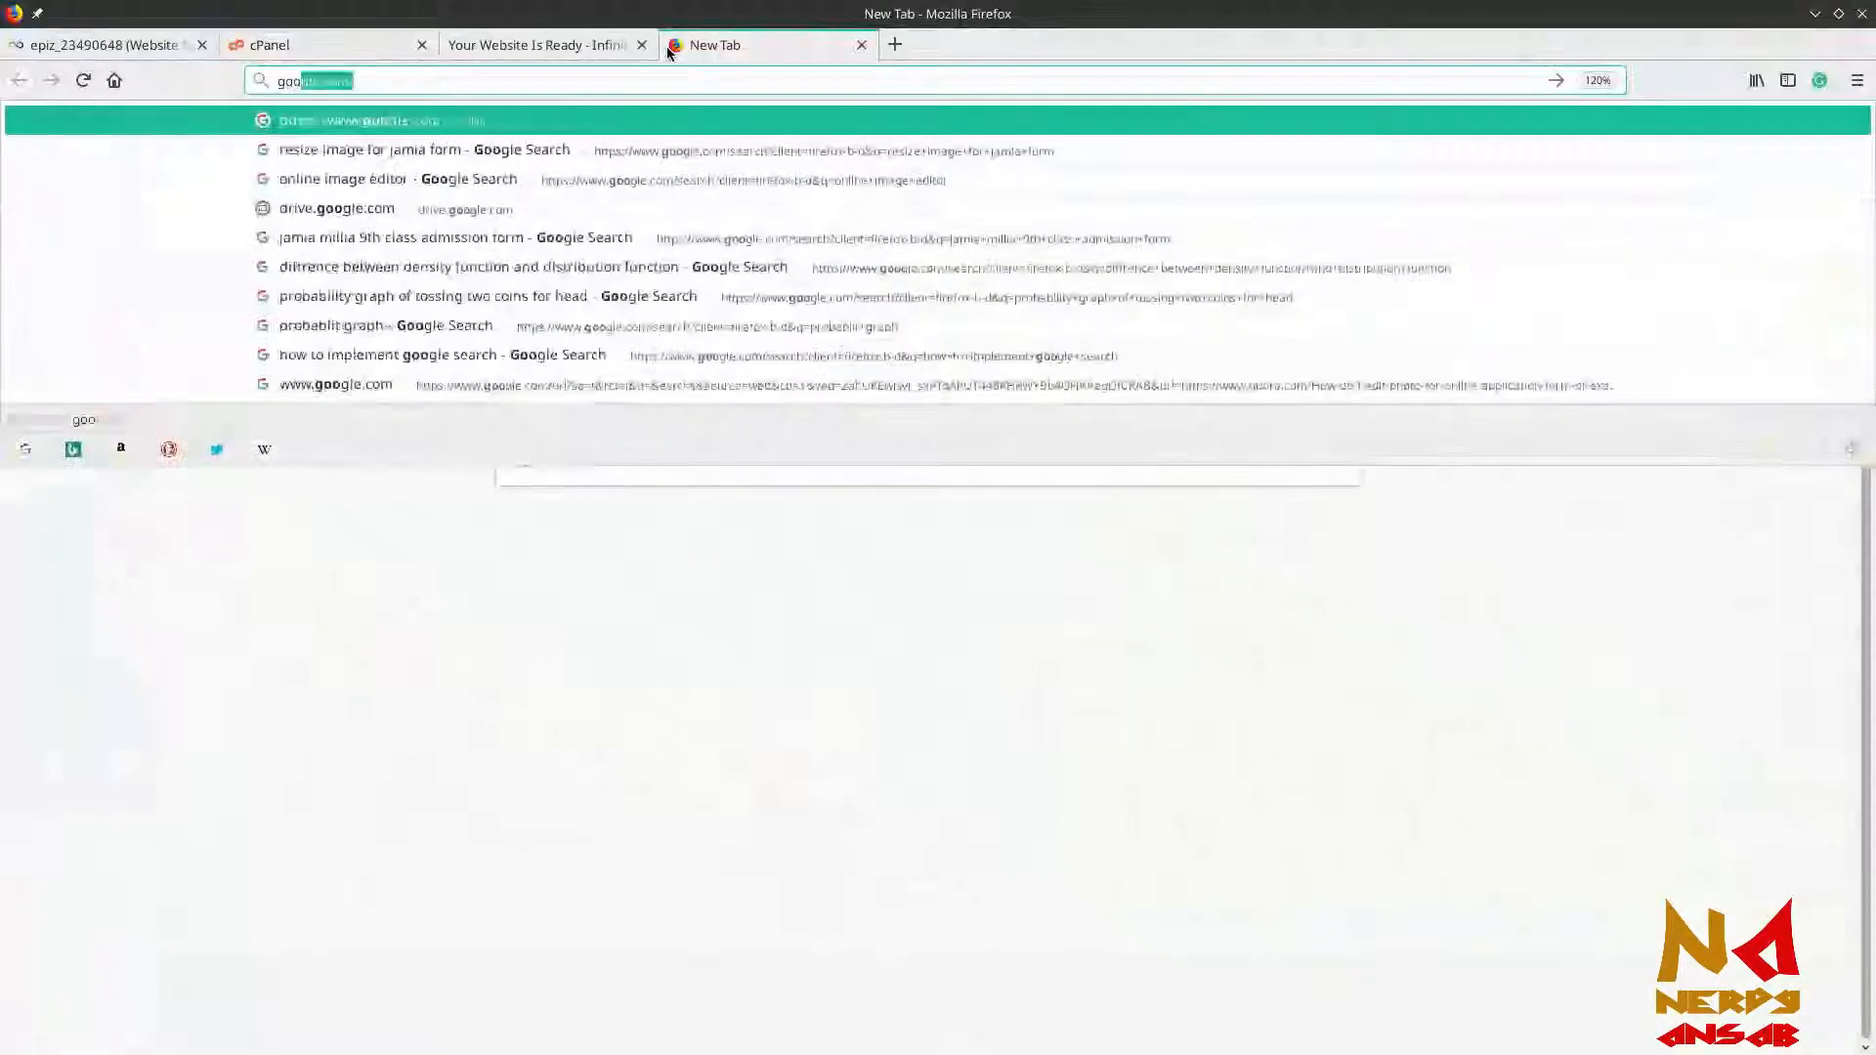
key(Return)
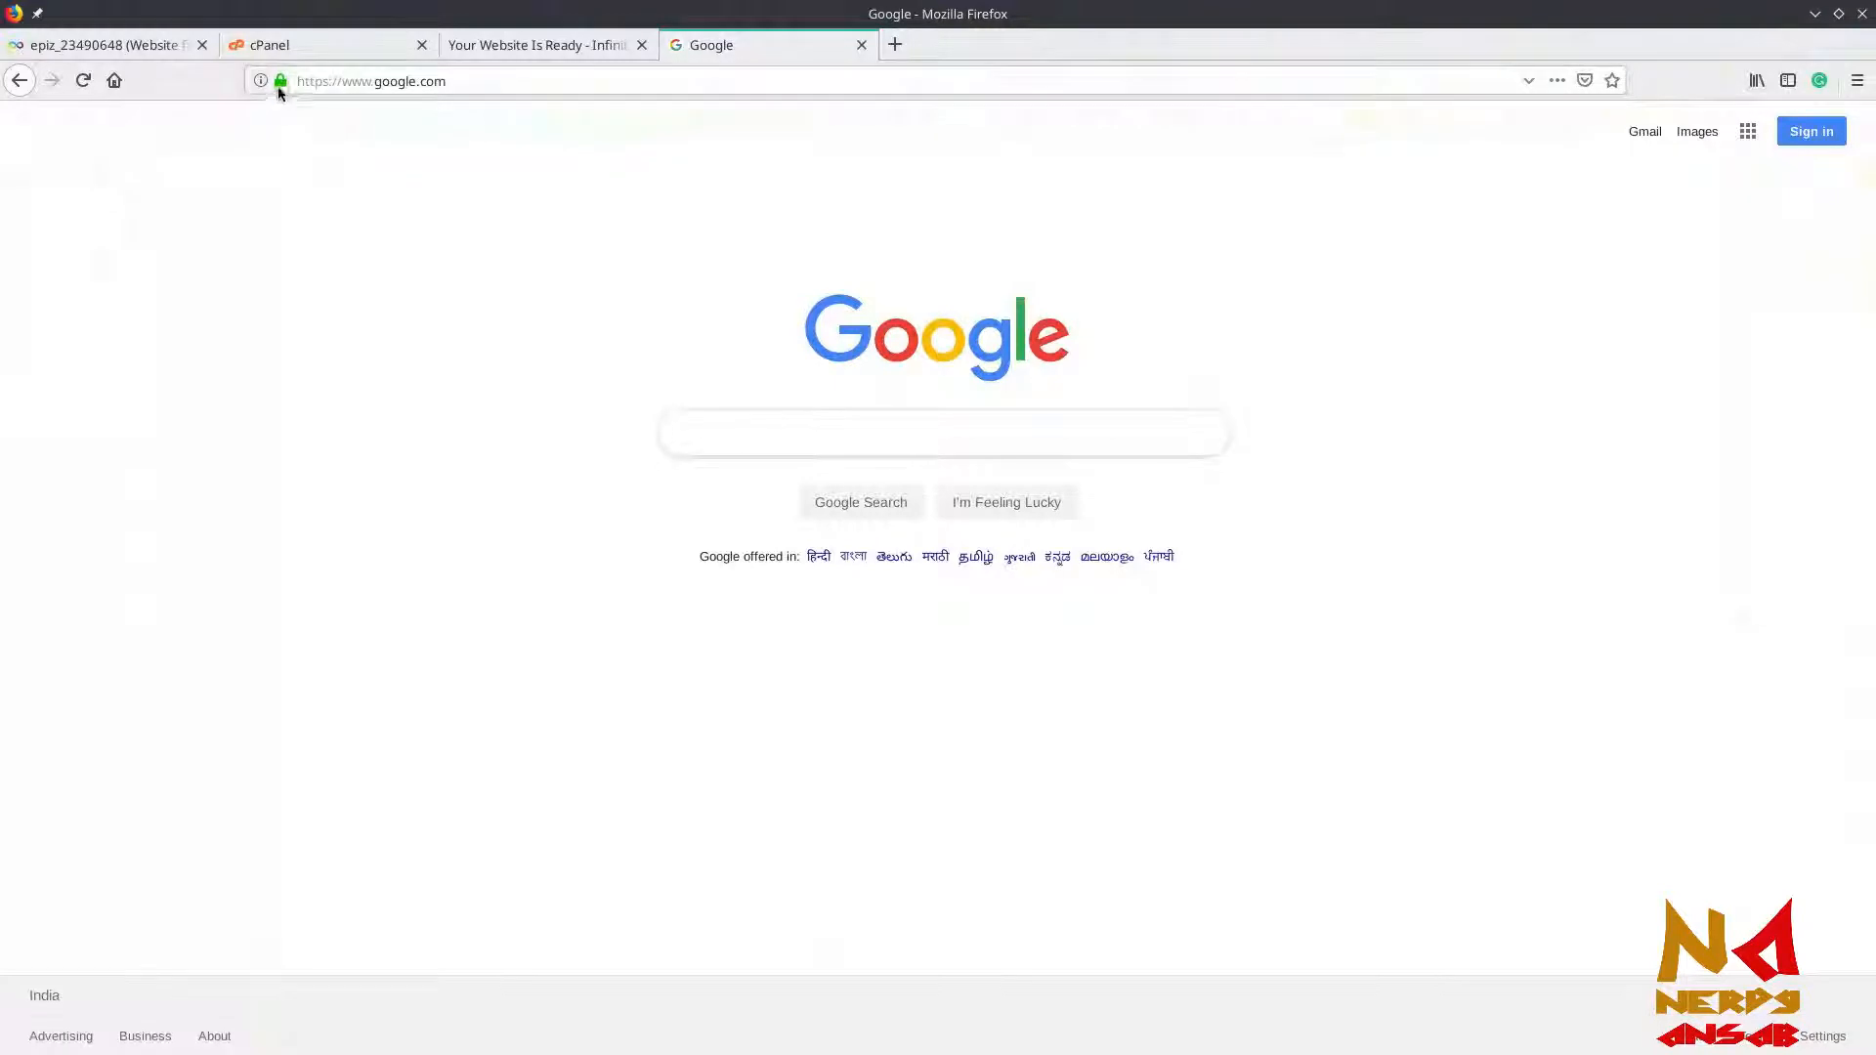
click(279, 82)
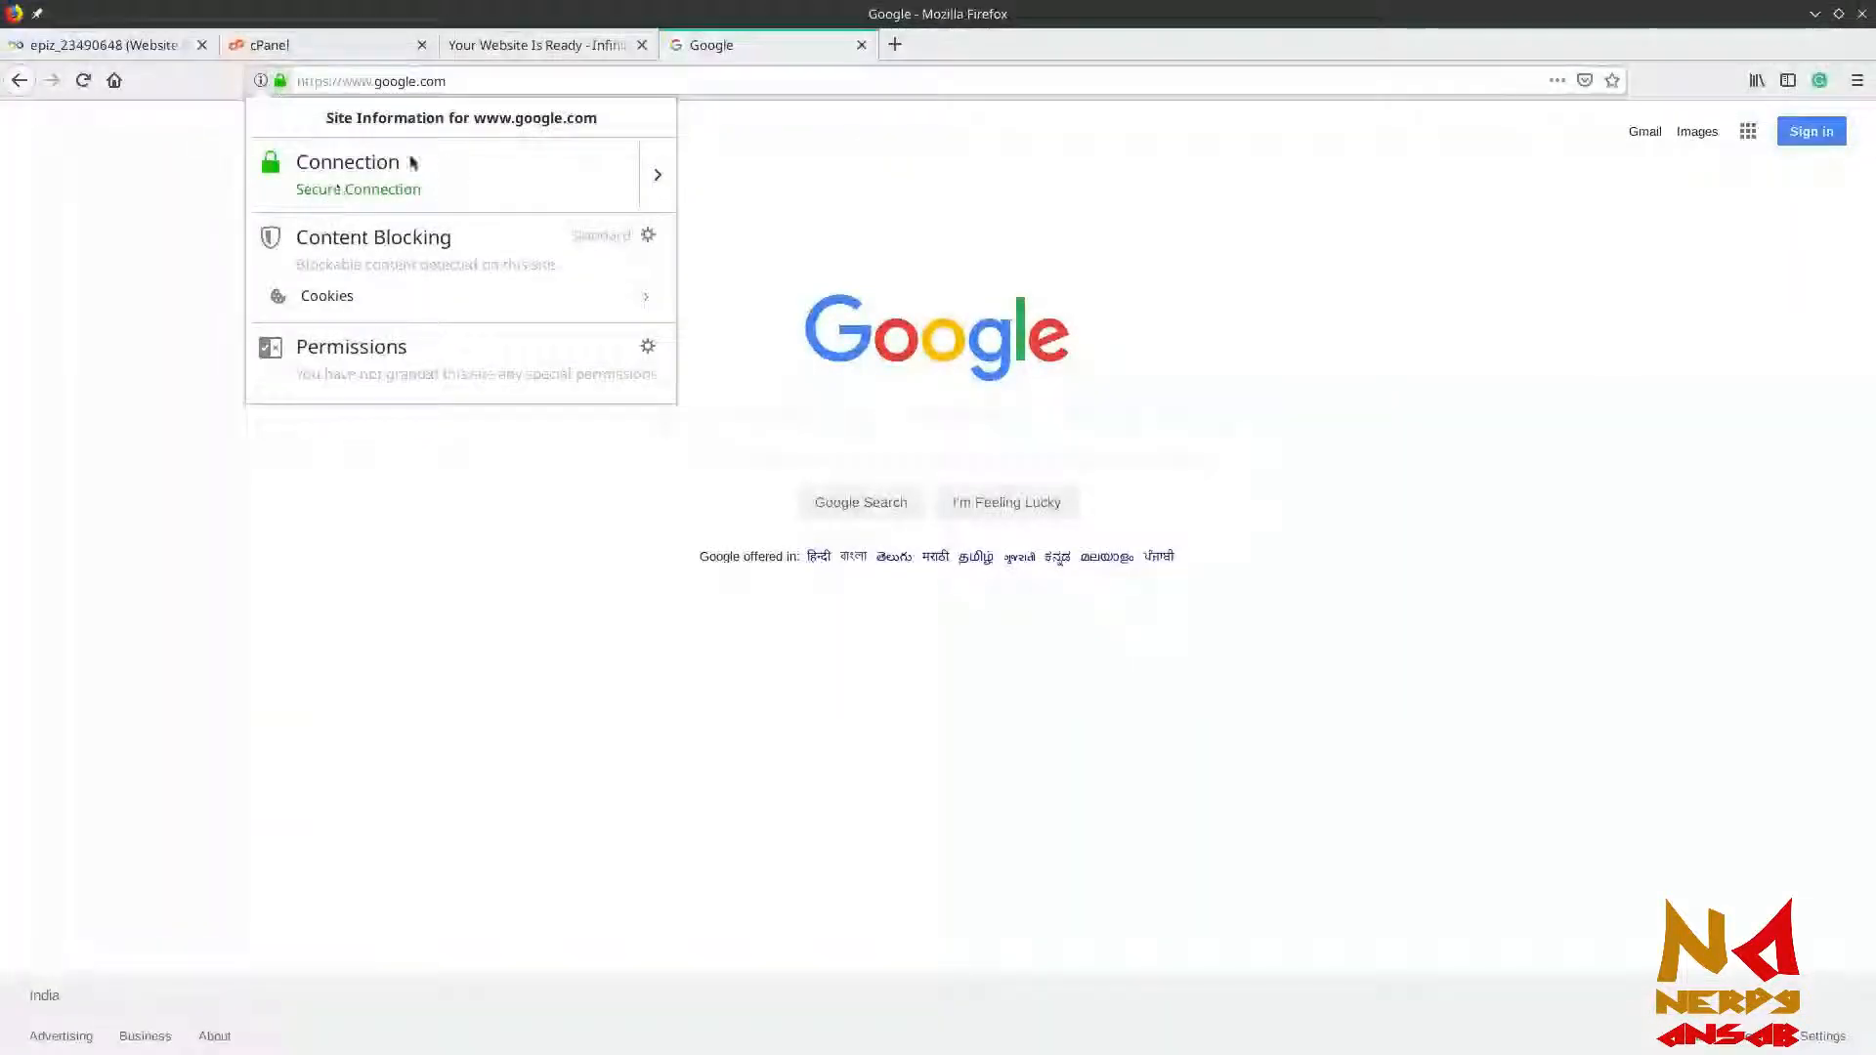
click(814, 181)
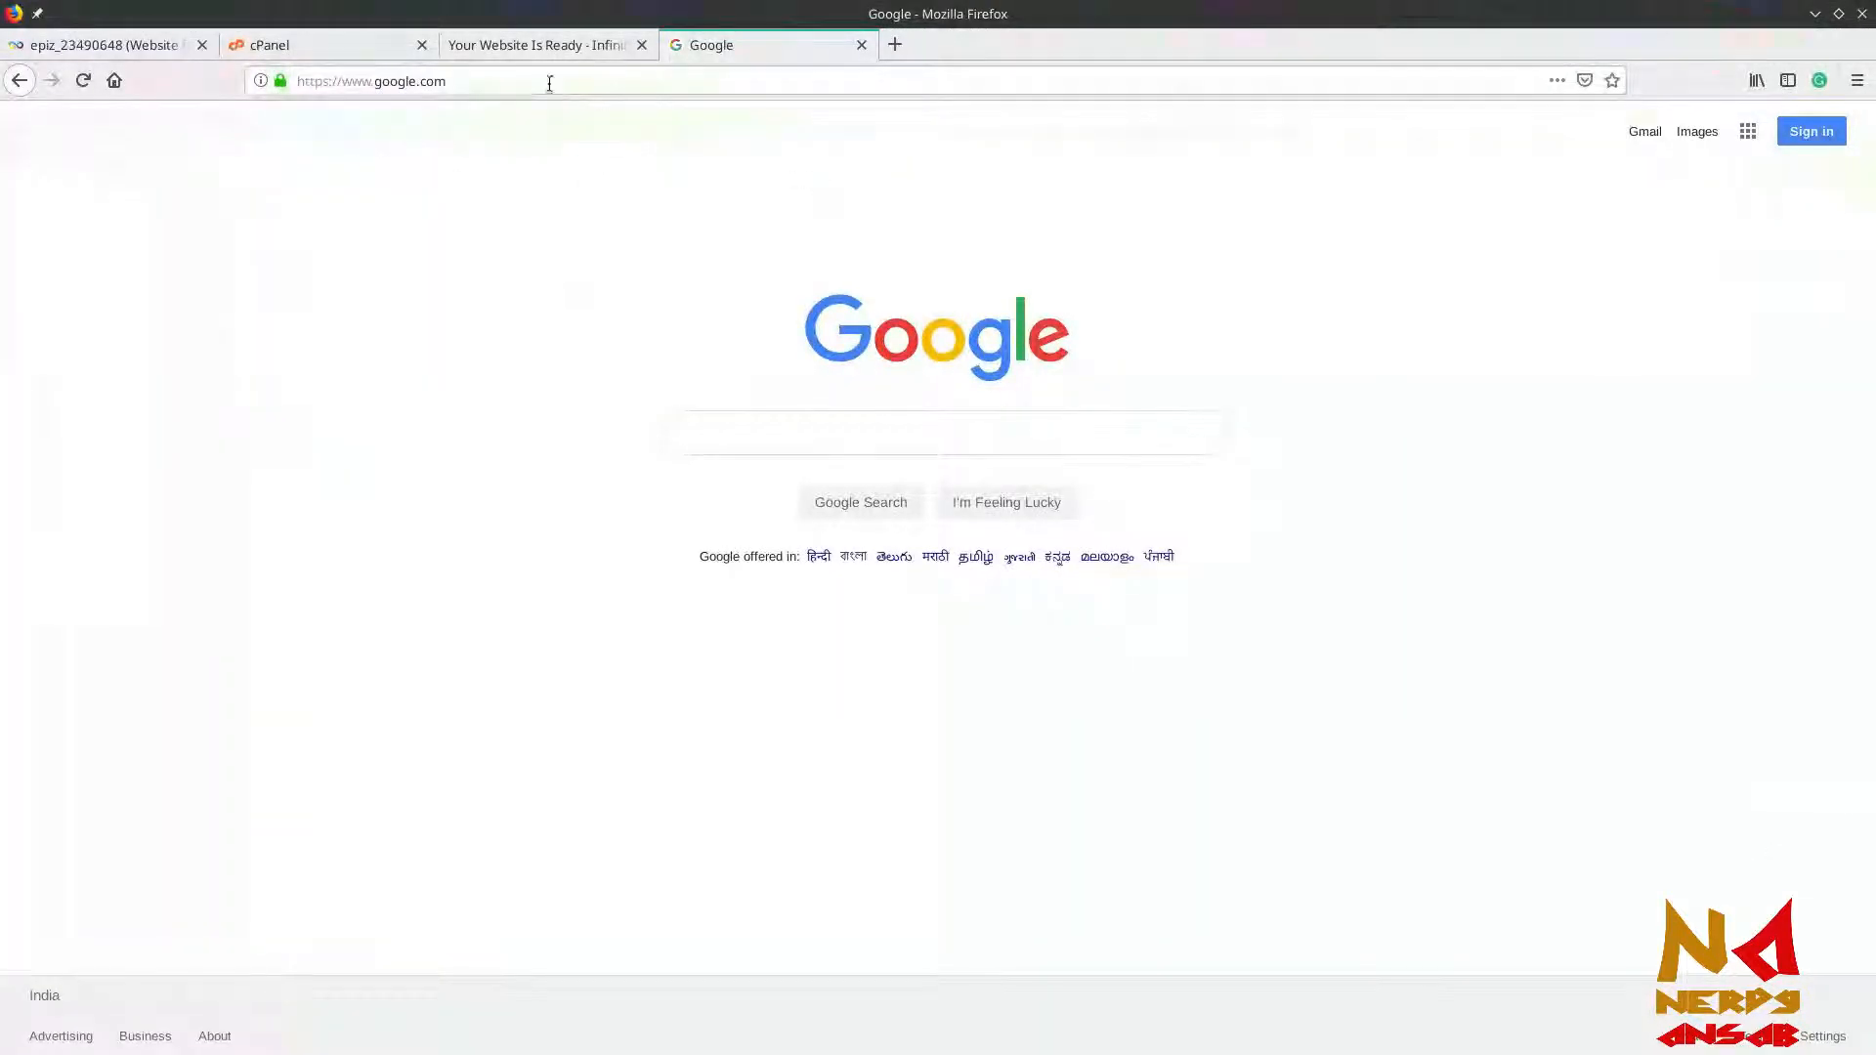
click(551, 49)
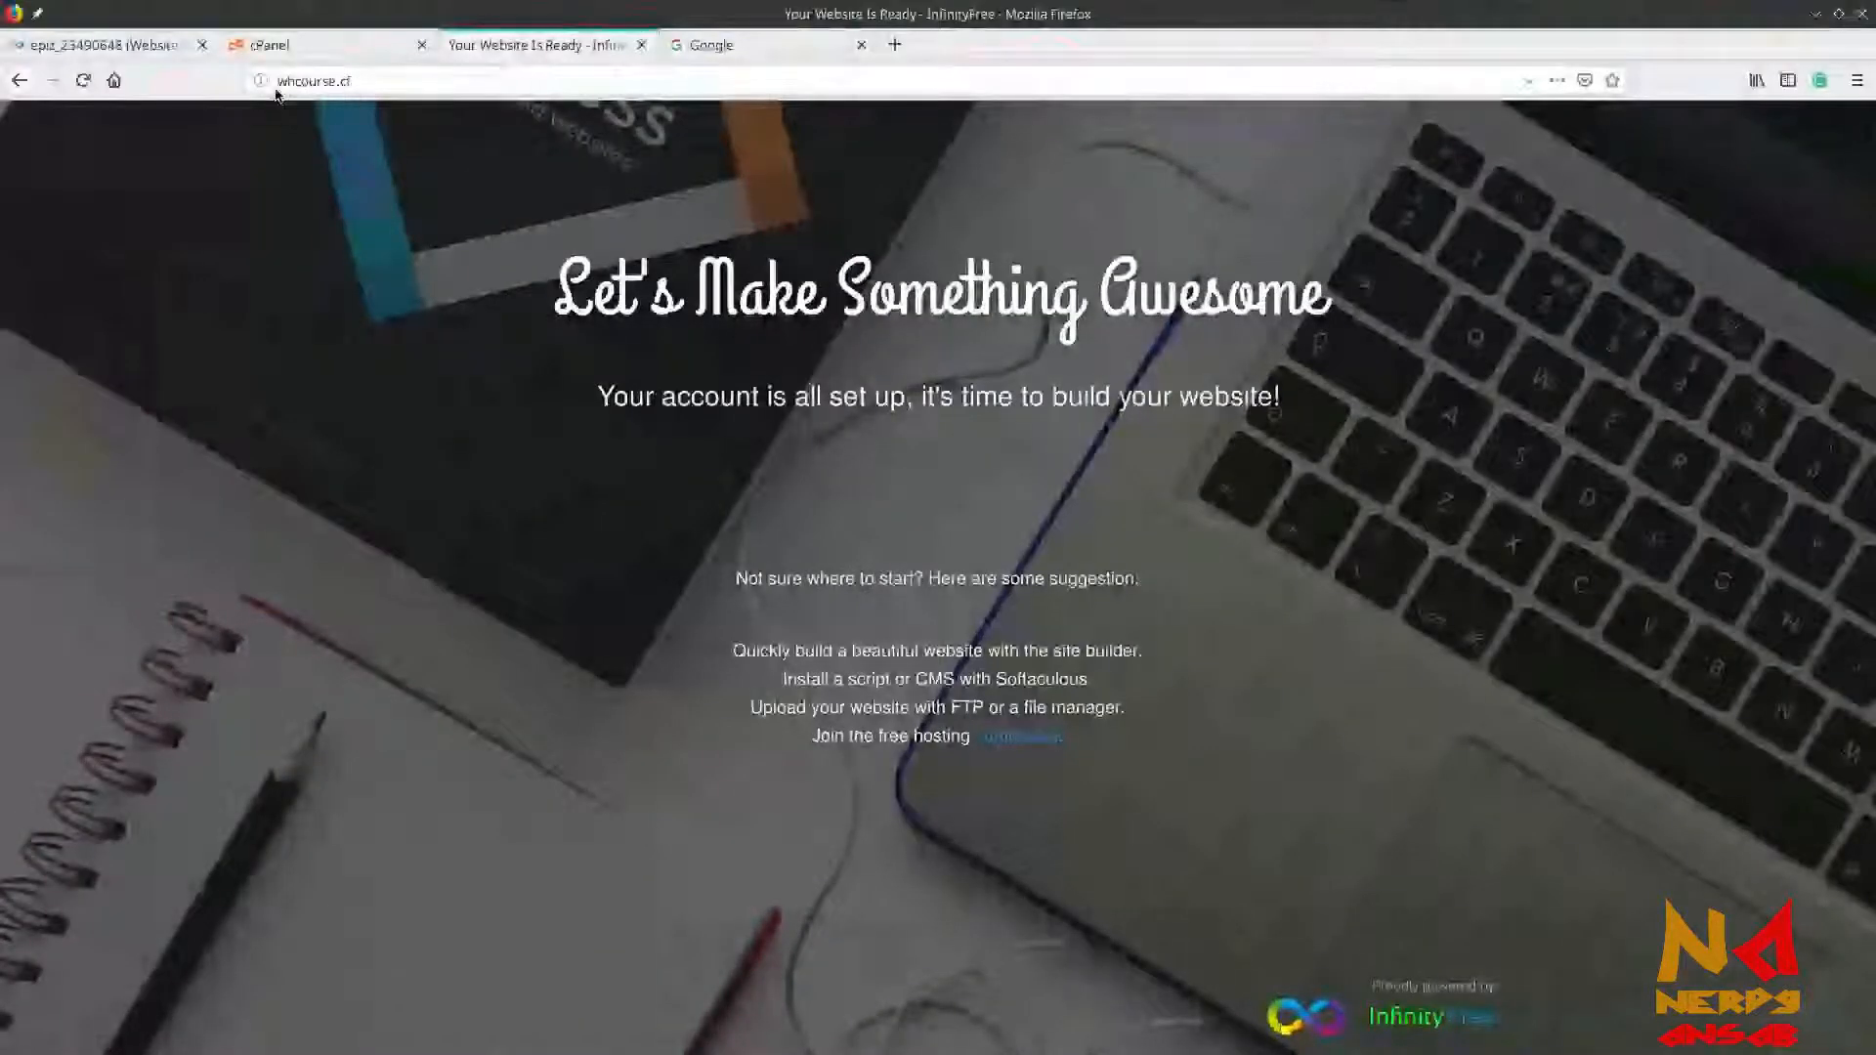
click(405, 91)
key(Home)
text(ht)
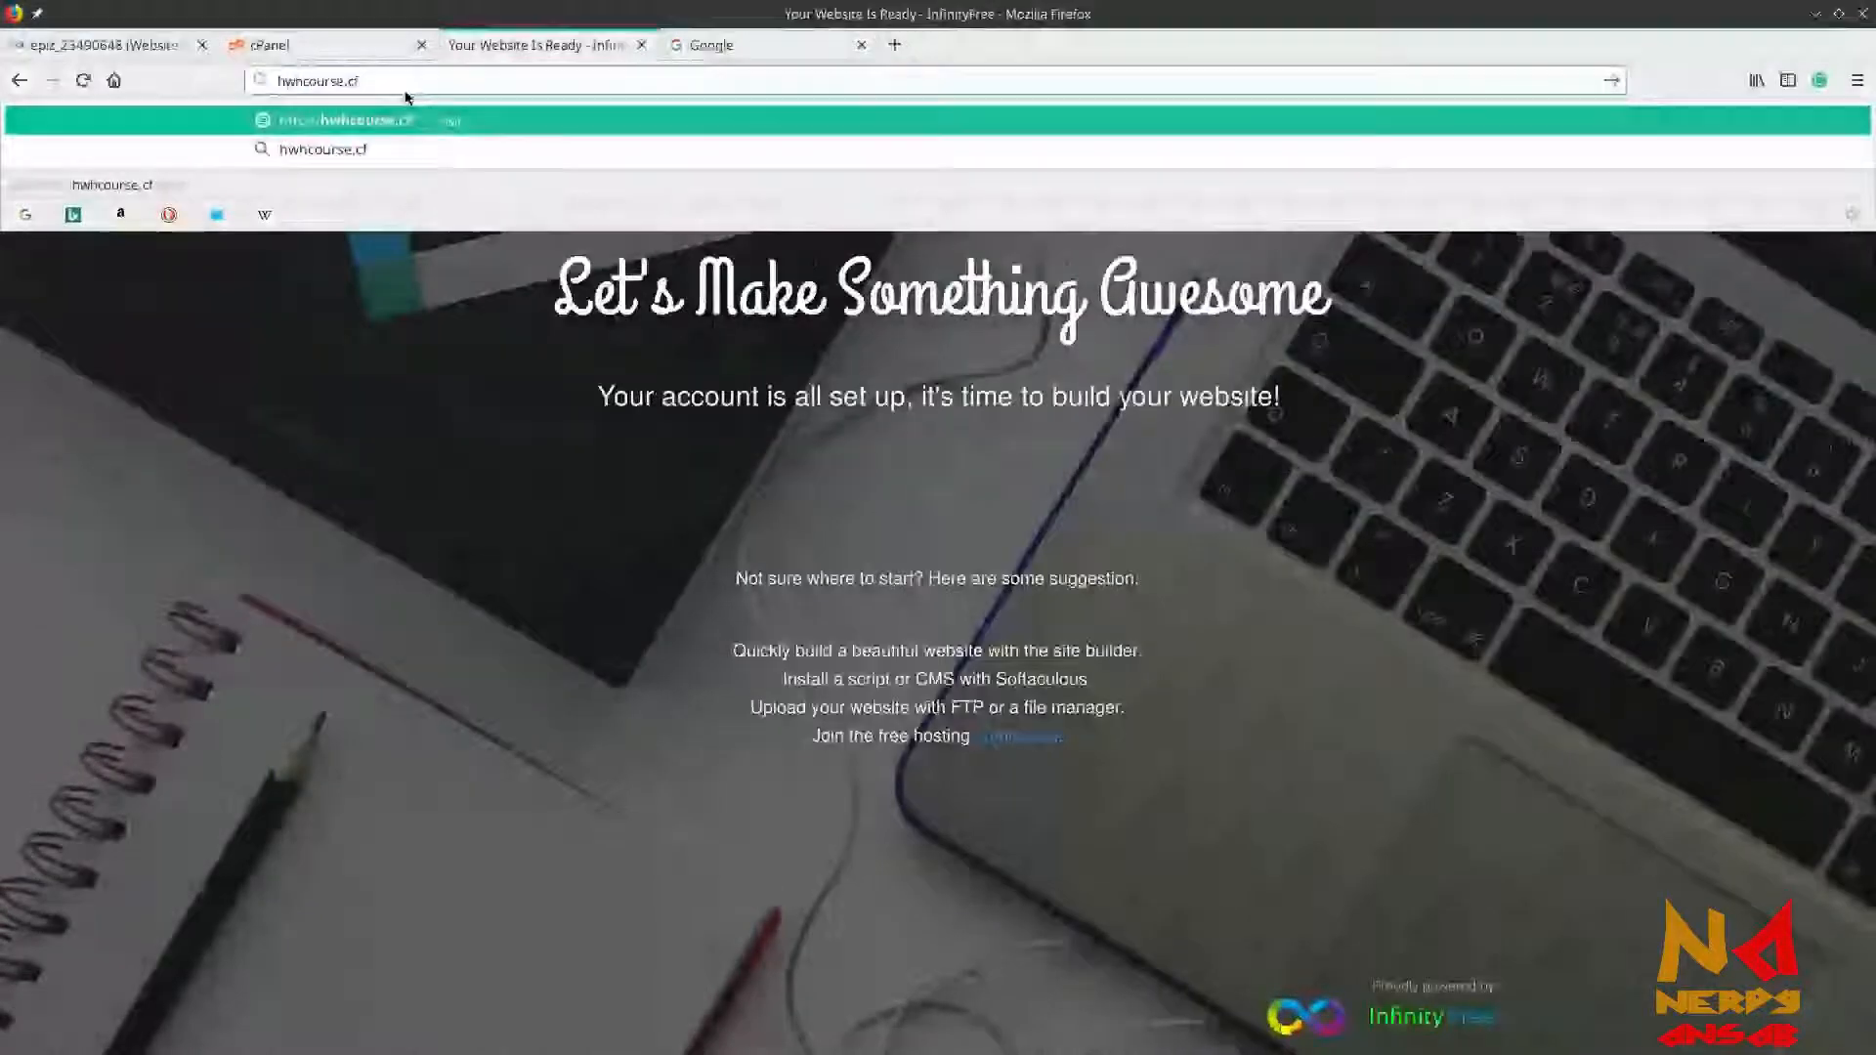
text(tps://)
key(Return)
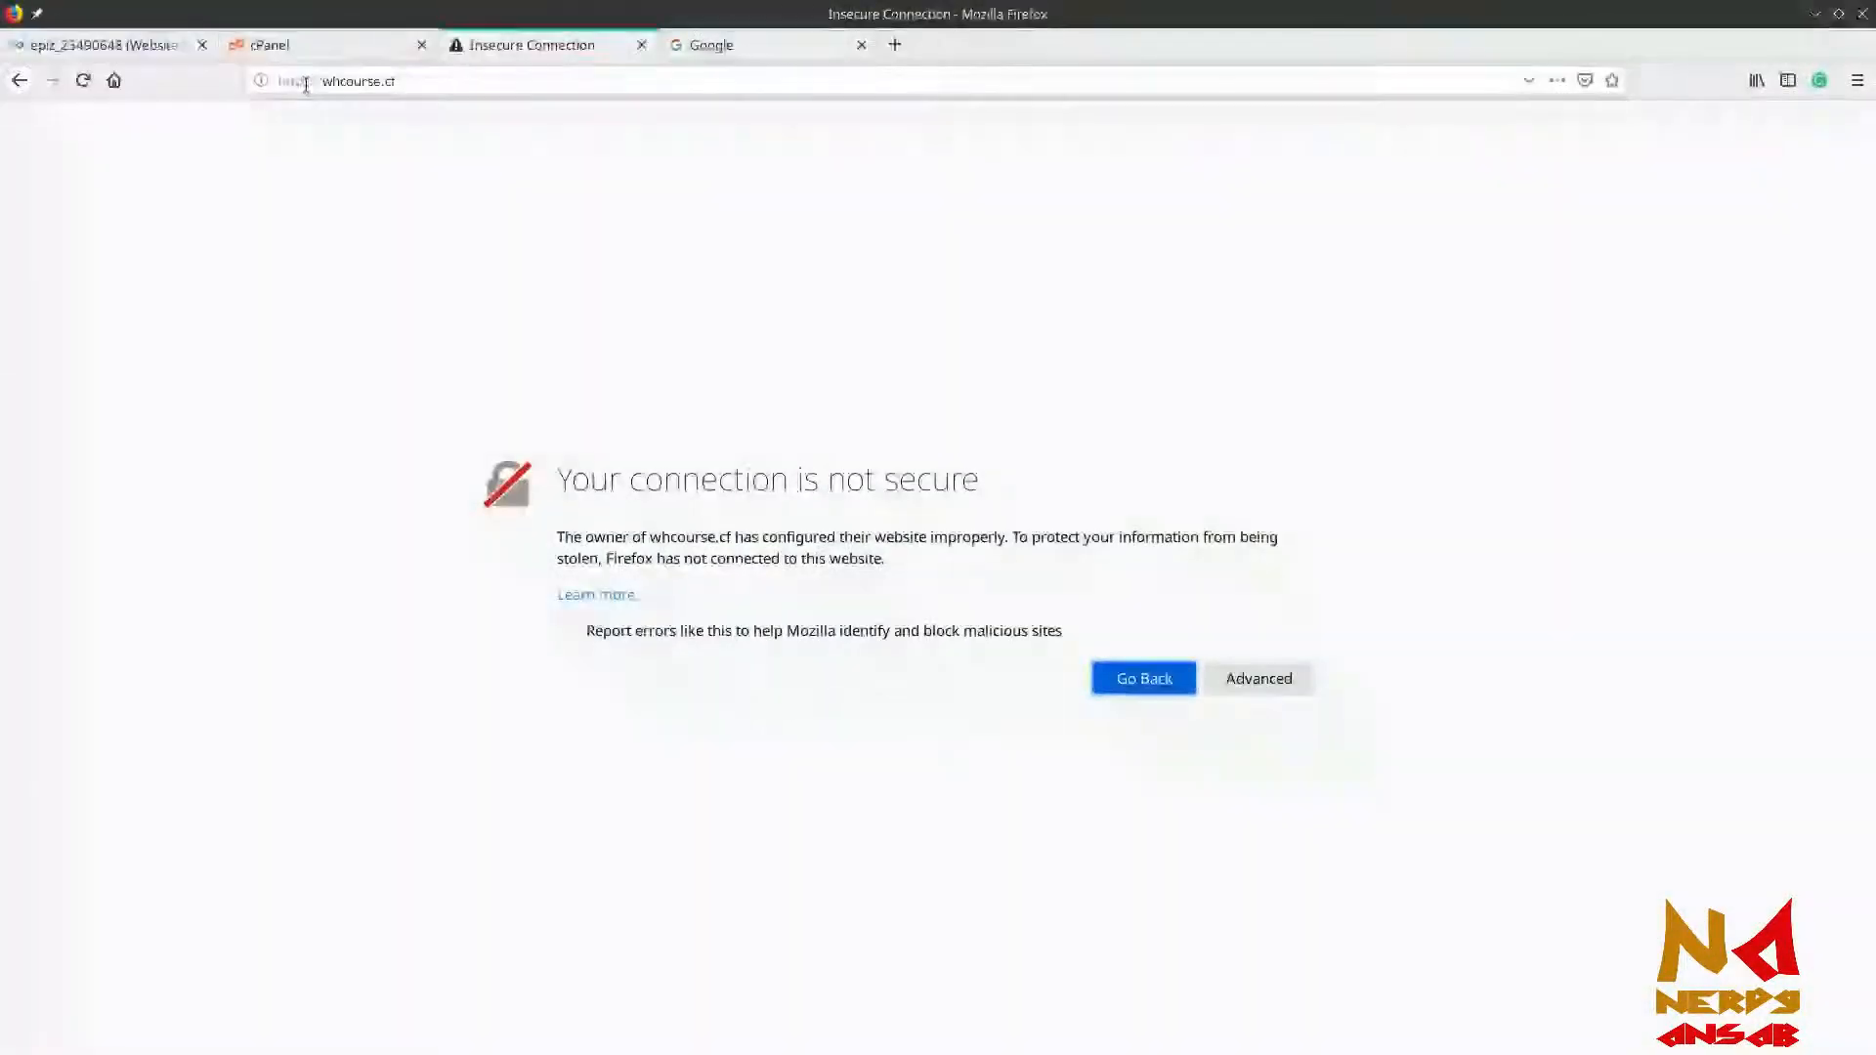
click(304, 80)
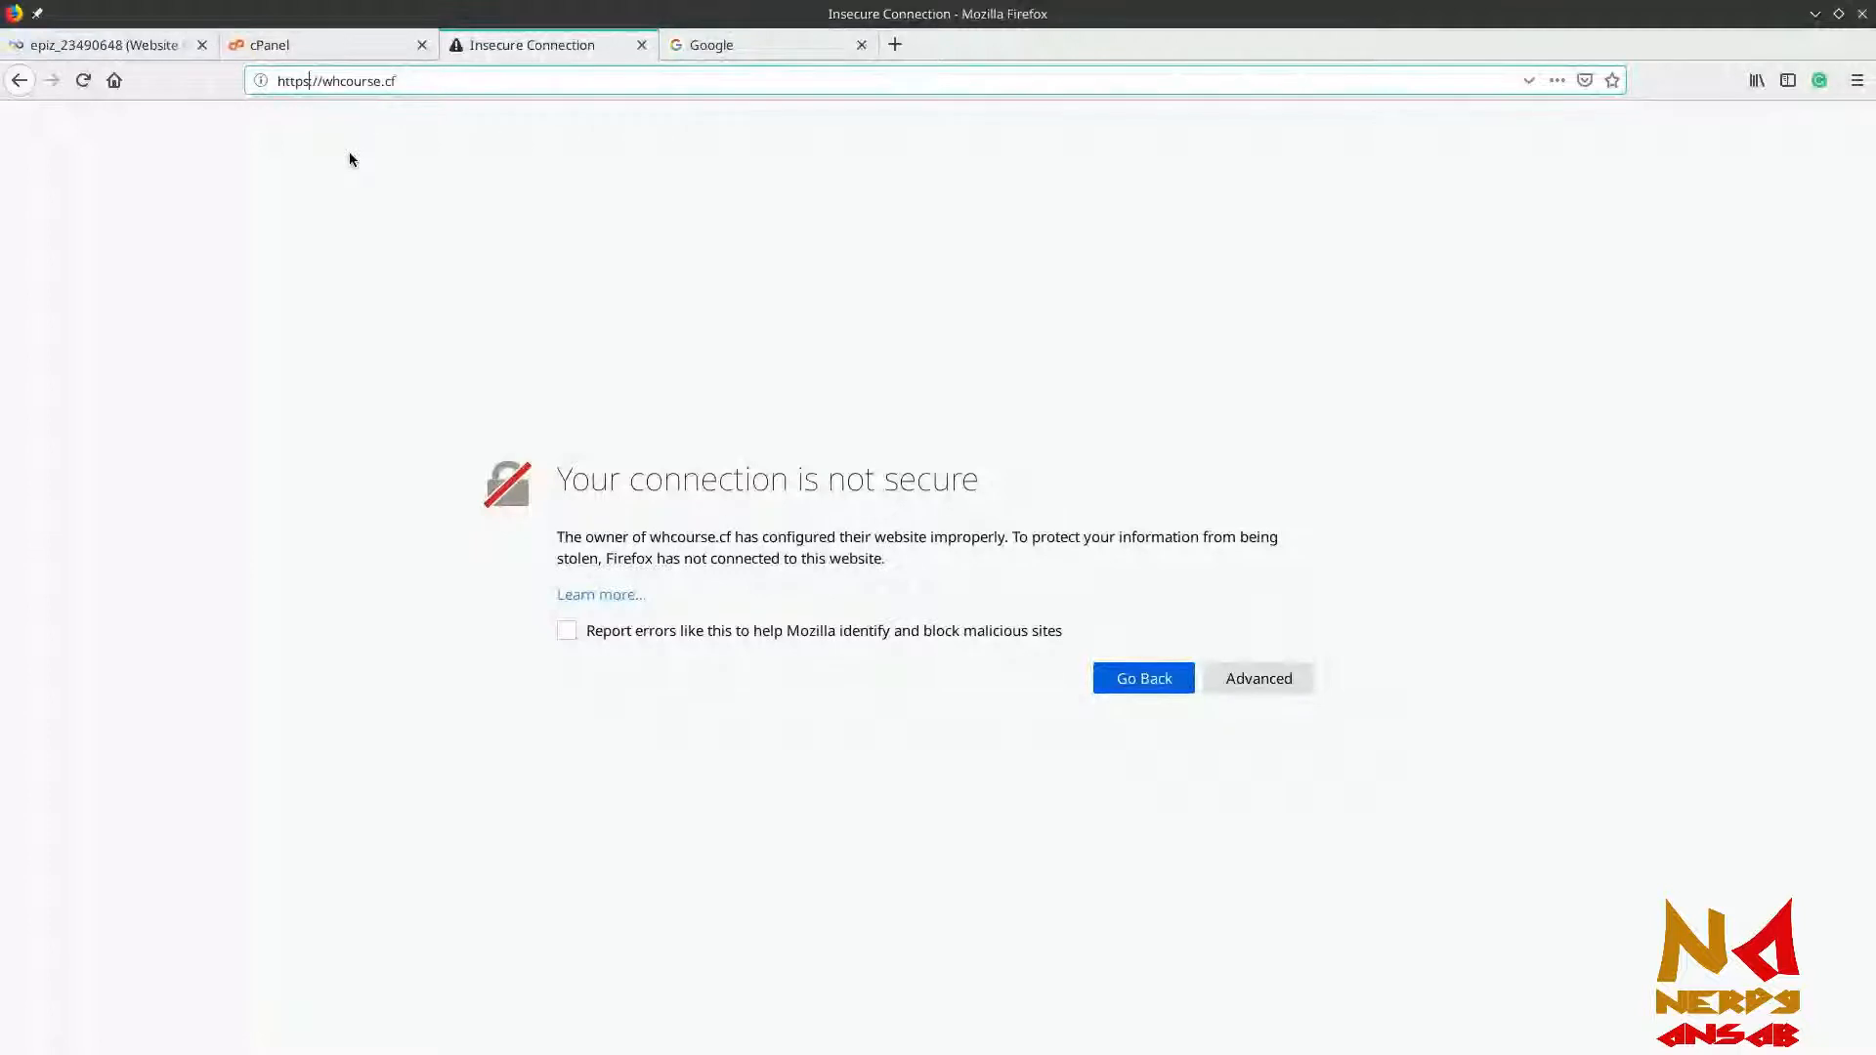
key(Delete)
key(BackSpace)
key(BackSpace)
key(BackSpace)
key(BackSpace)
key(Delete)
key(Delete)
key(Delete)
key(Return)
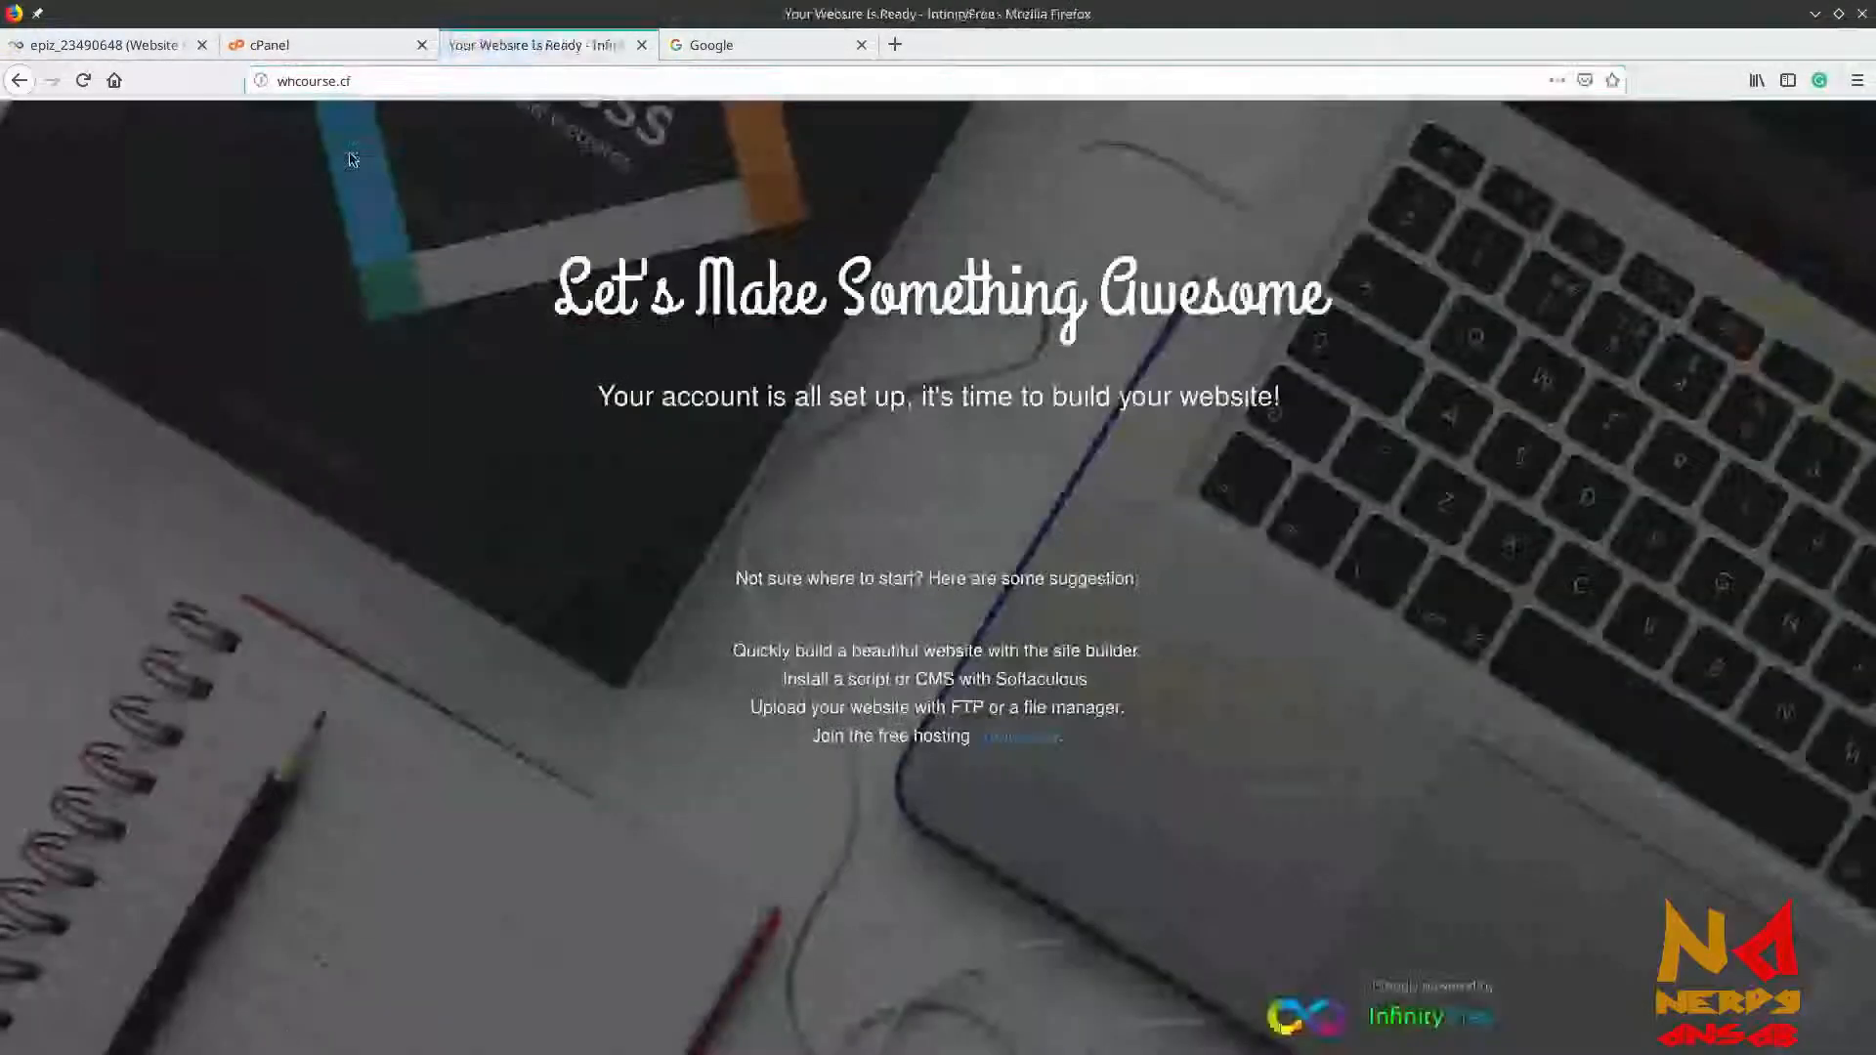
Close the whcourse.cf and Google tabs and return to the control panel
click(391, 45)
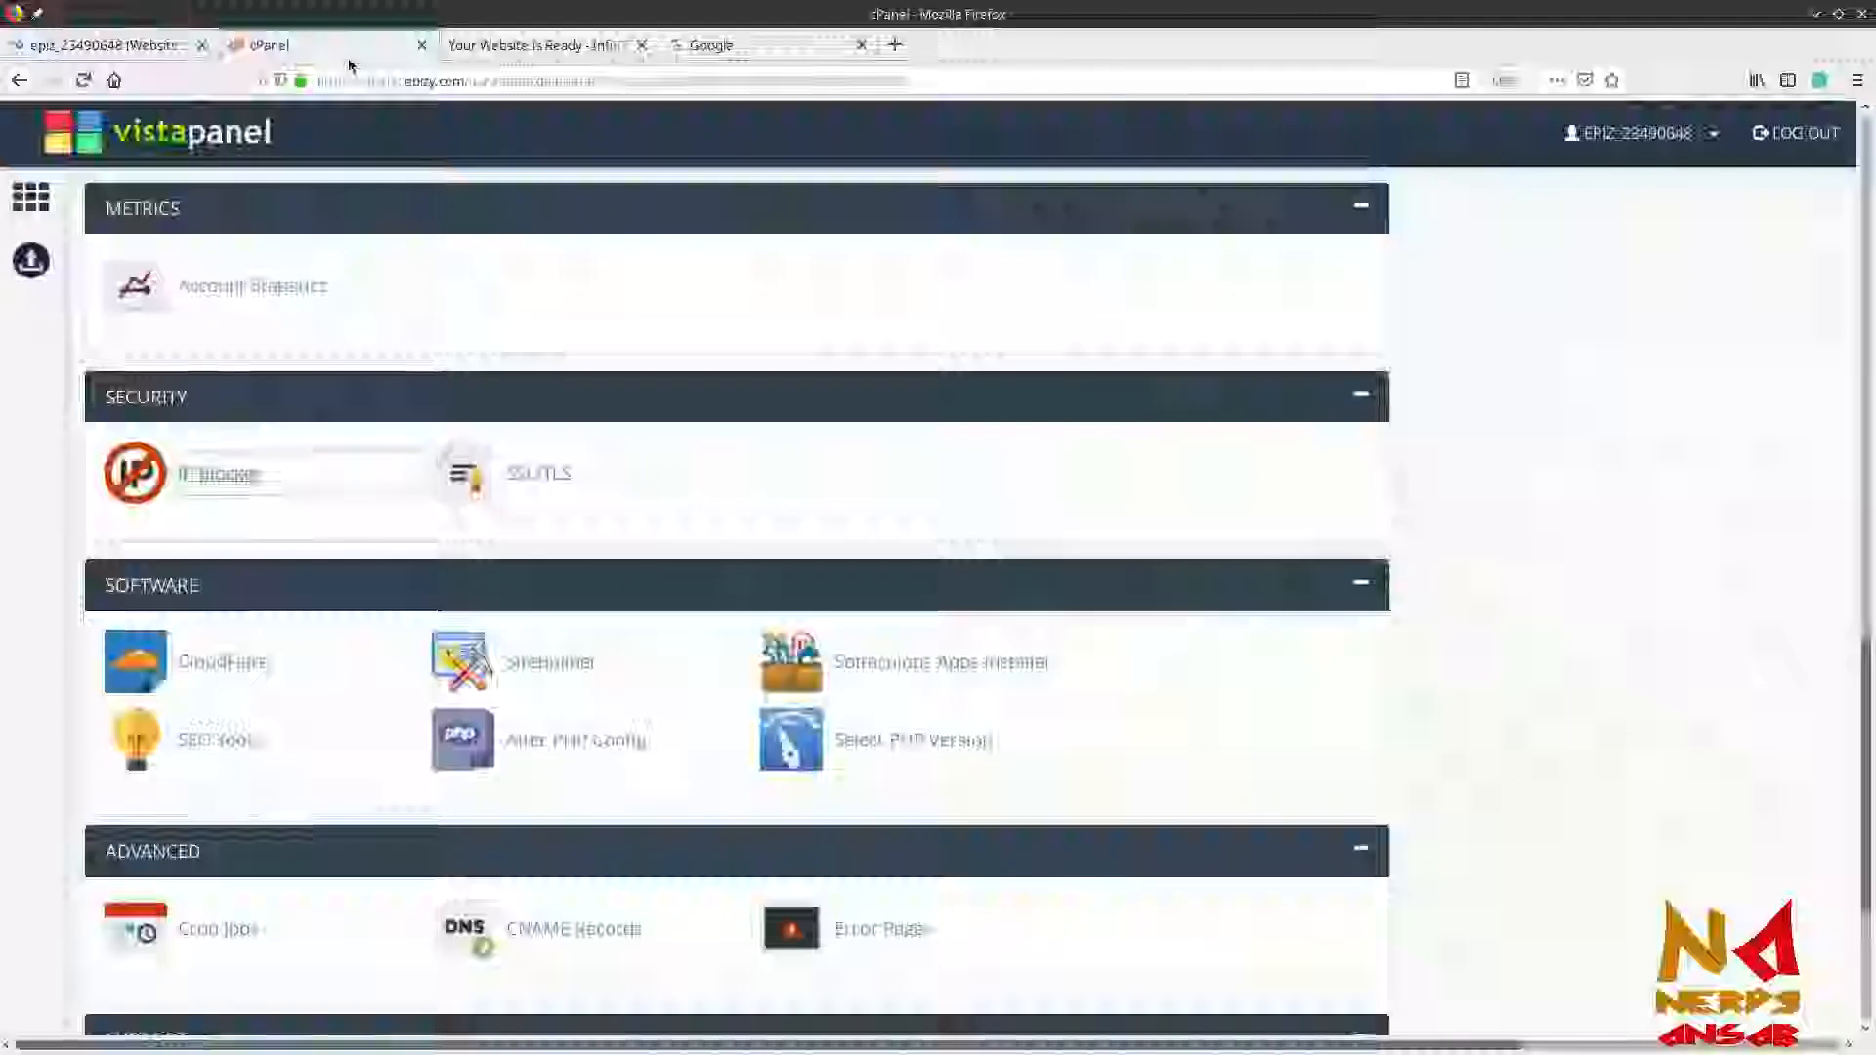
click(623, 47)
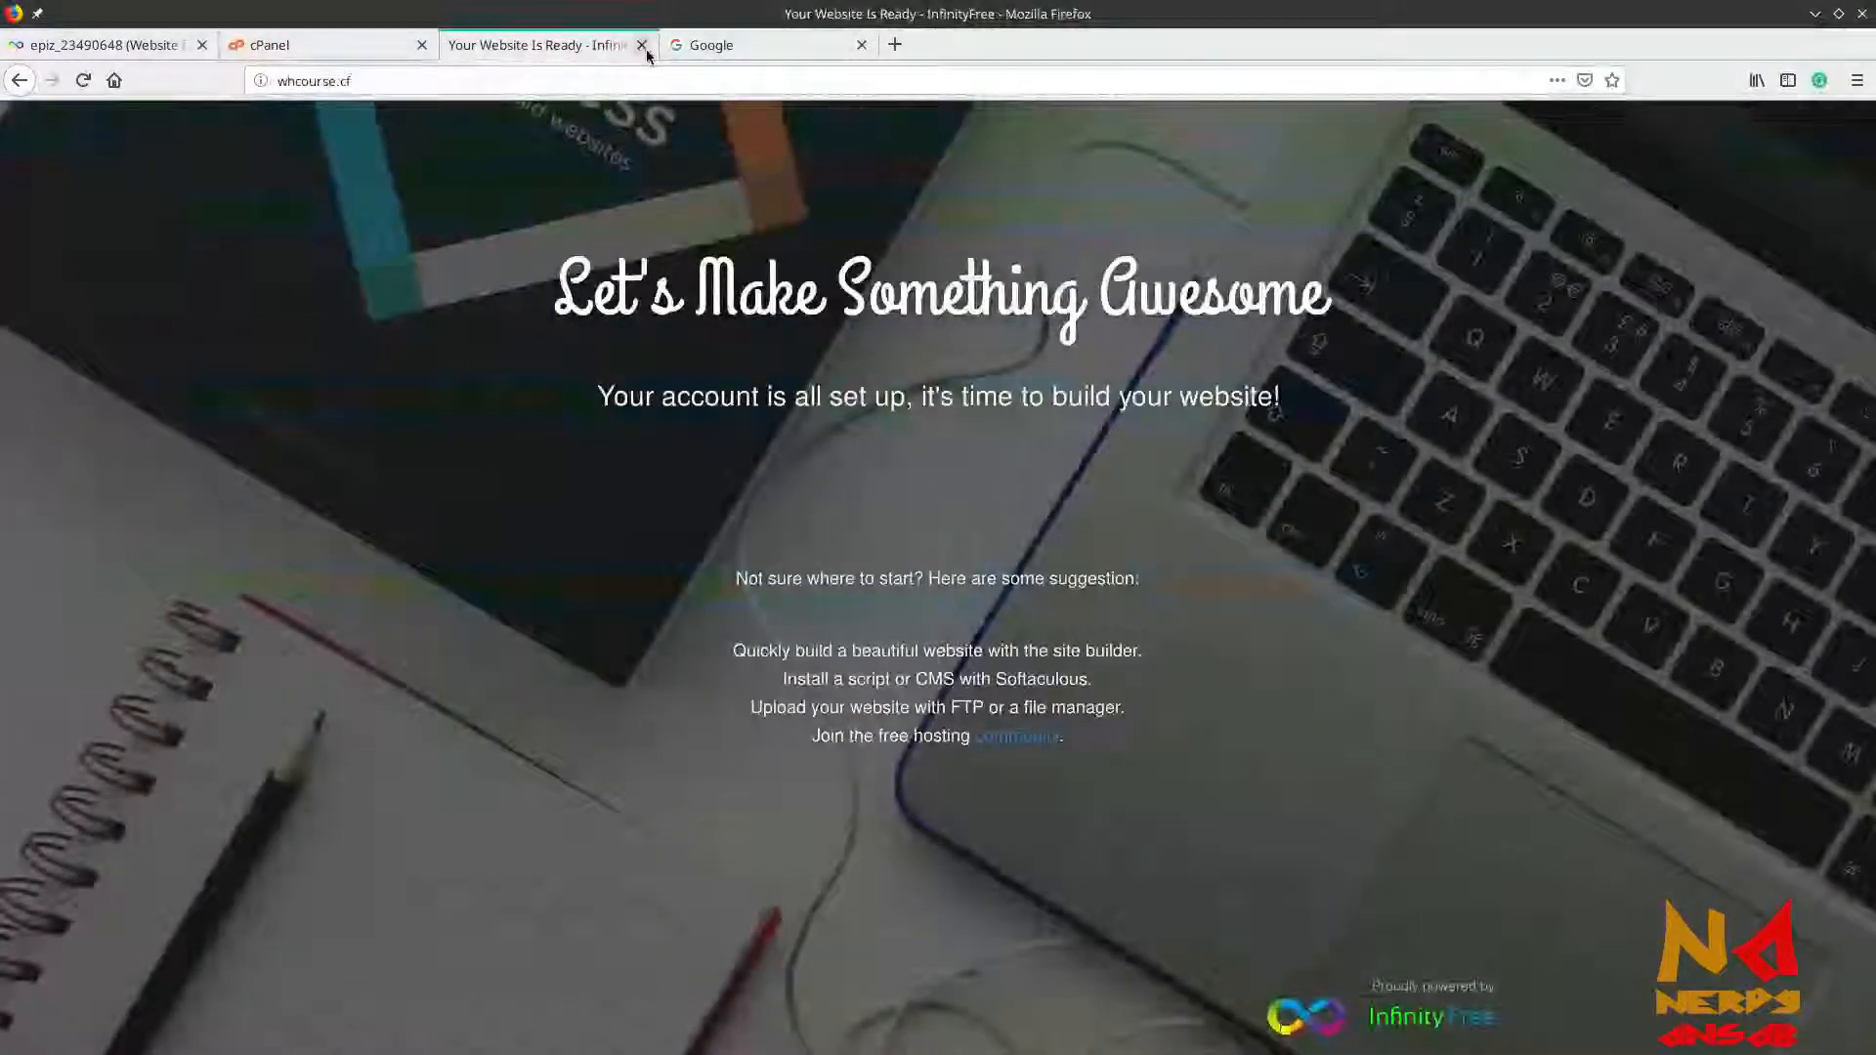
click(642, 46)
click(642, 46)
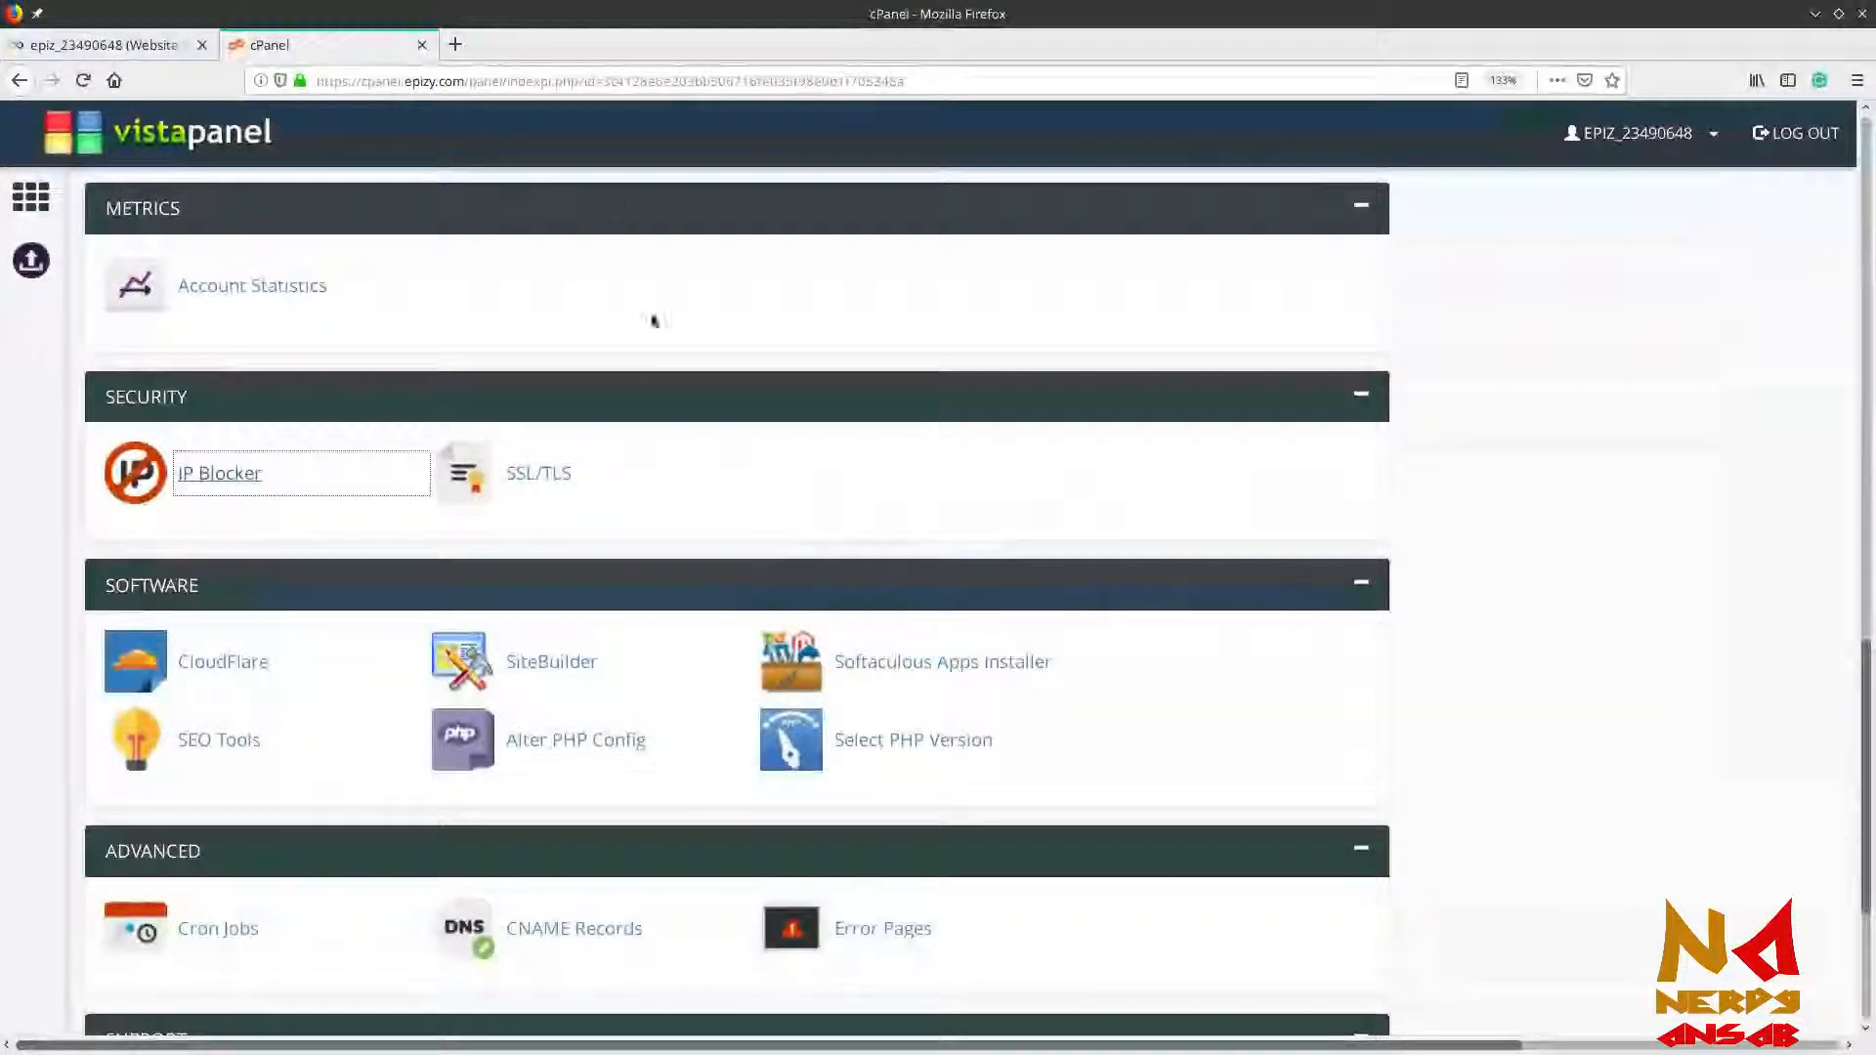
Open the Softaculous Apps Installer from the Software section and look through its top scripts and categories
scroll(650, 361, down, 2)
scroll(652, 365, down, 1)
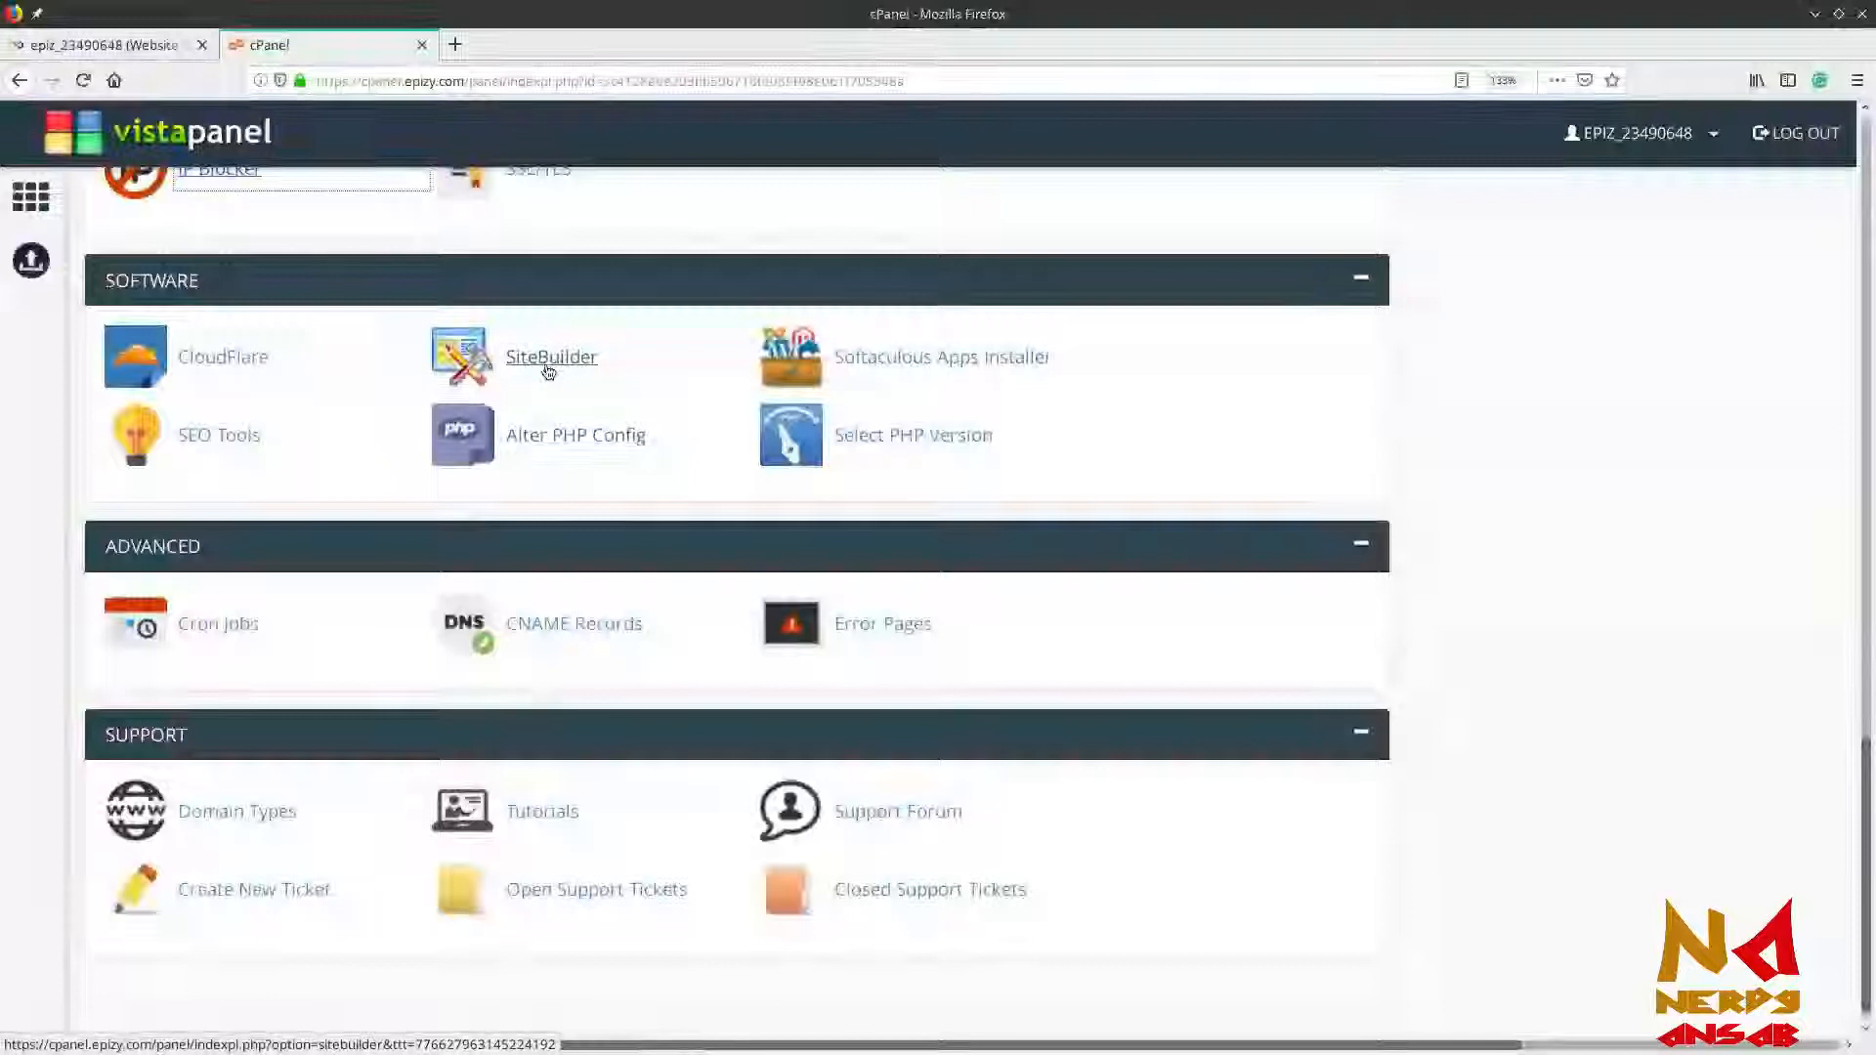
click(909, 362)
click(553, 45)
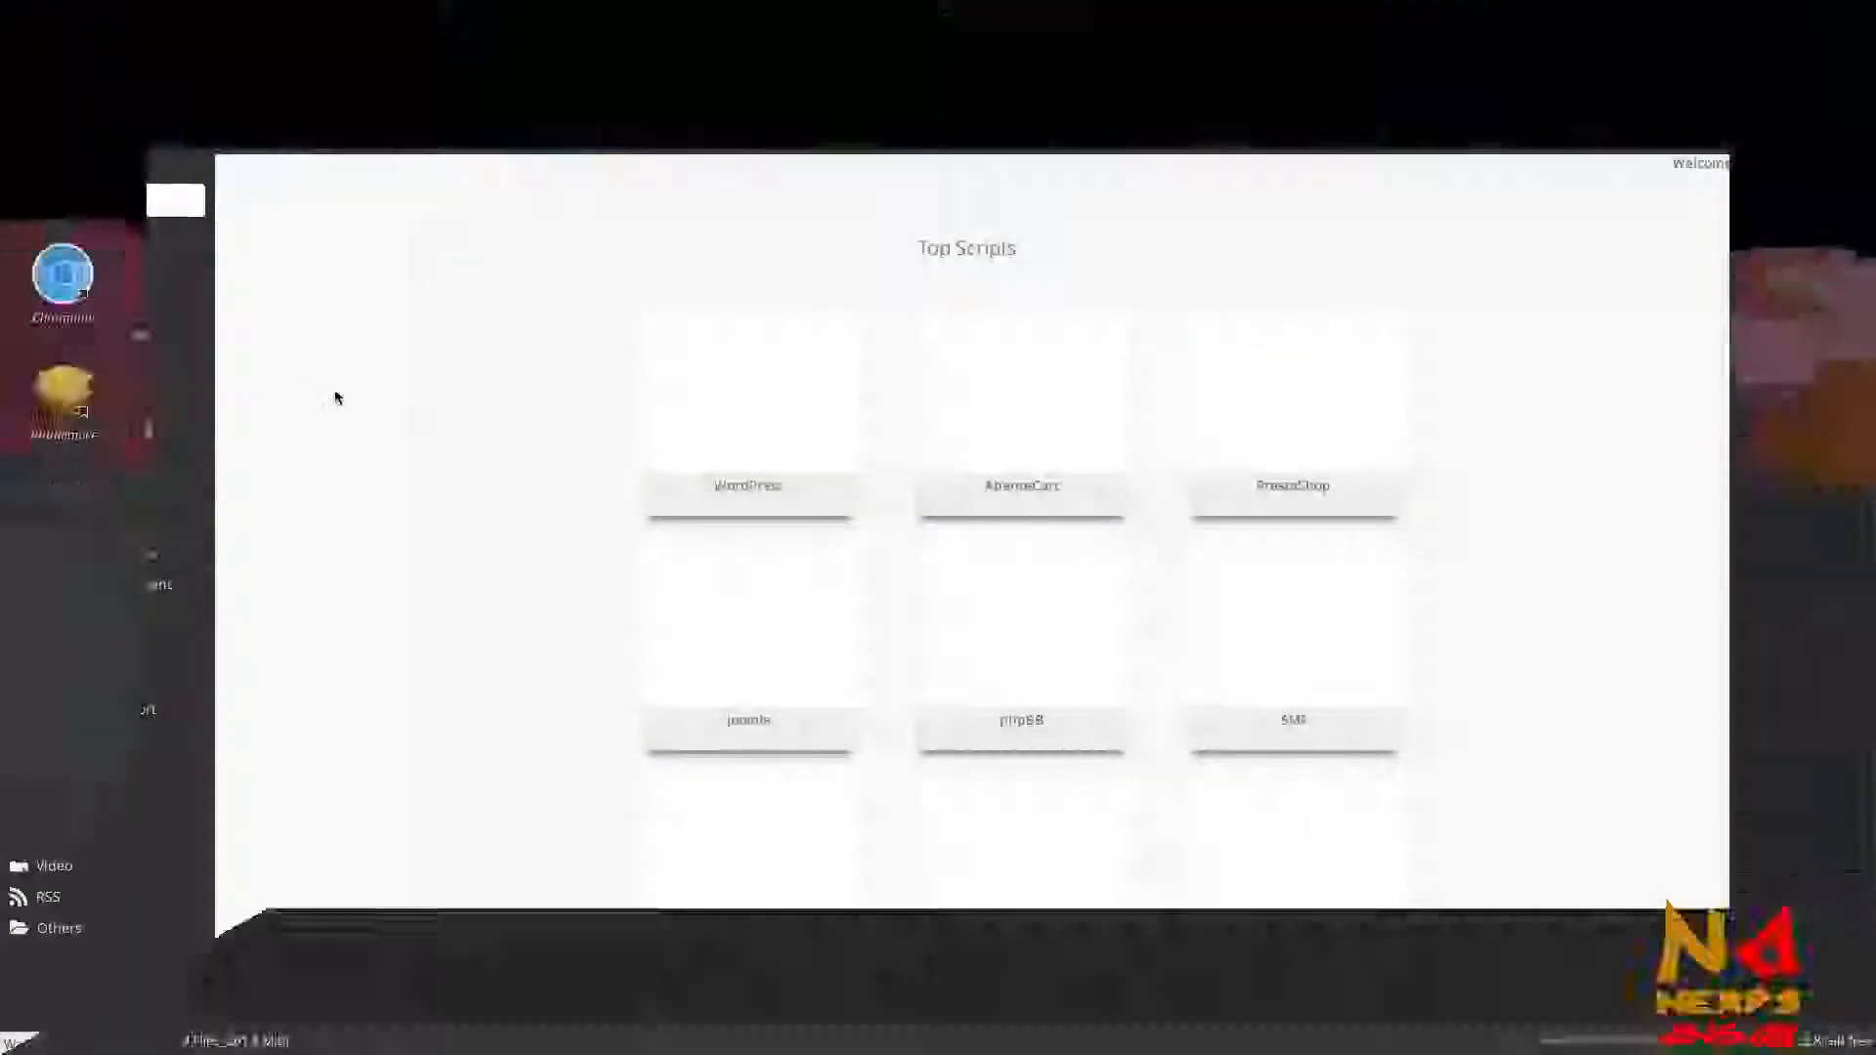
scroll(128, 418, down, 2)
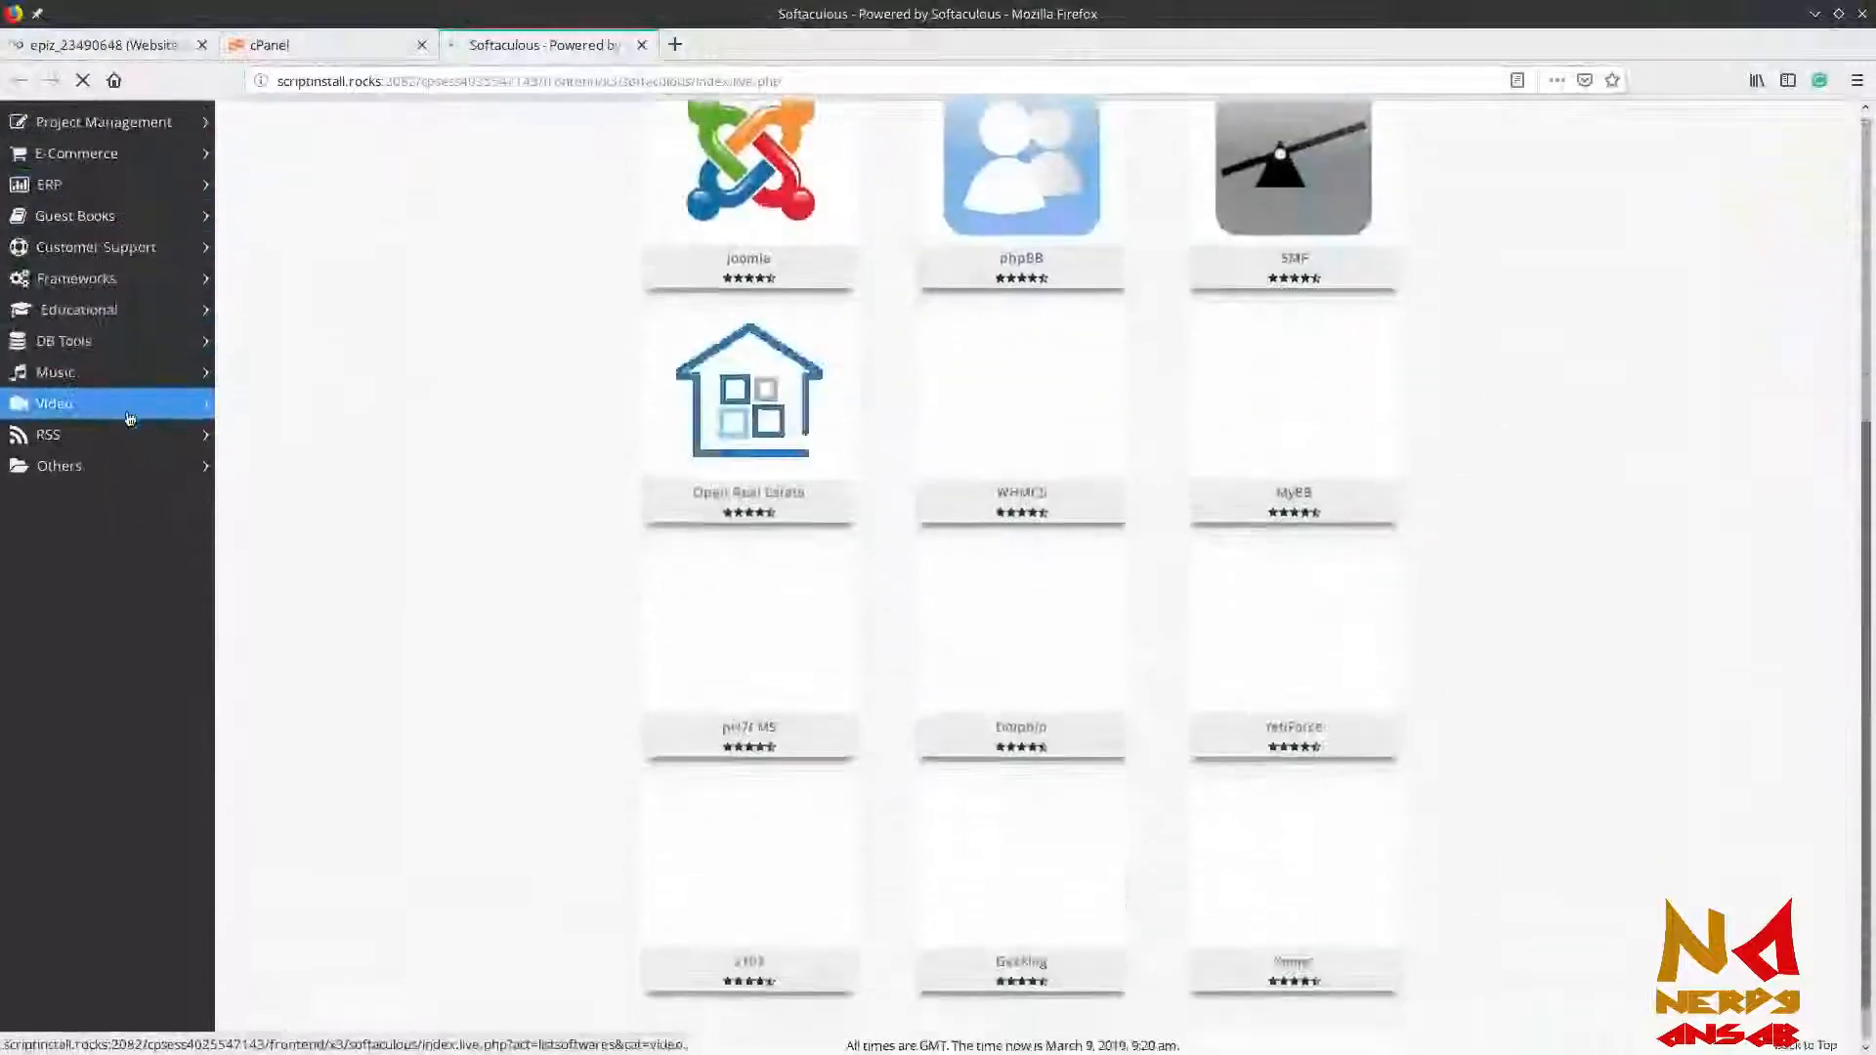
scroll(128, 418, up, 2)
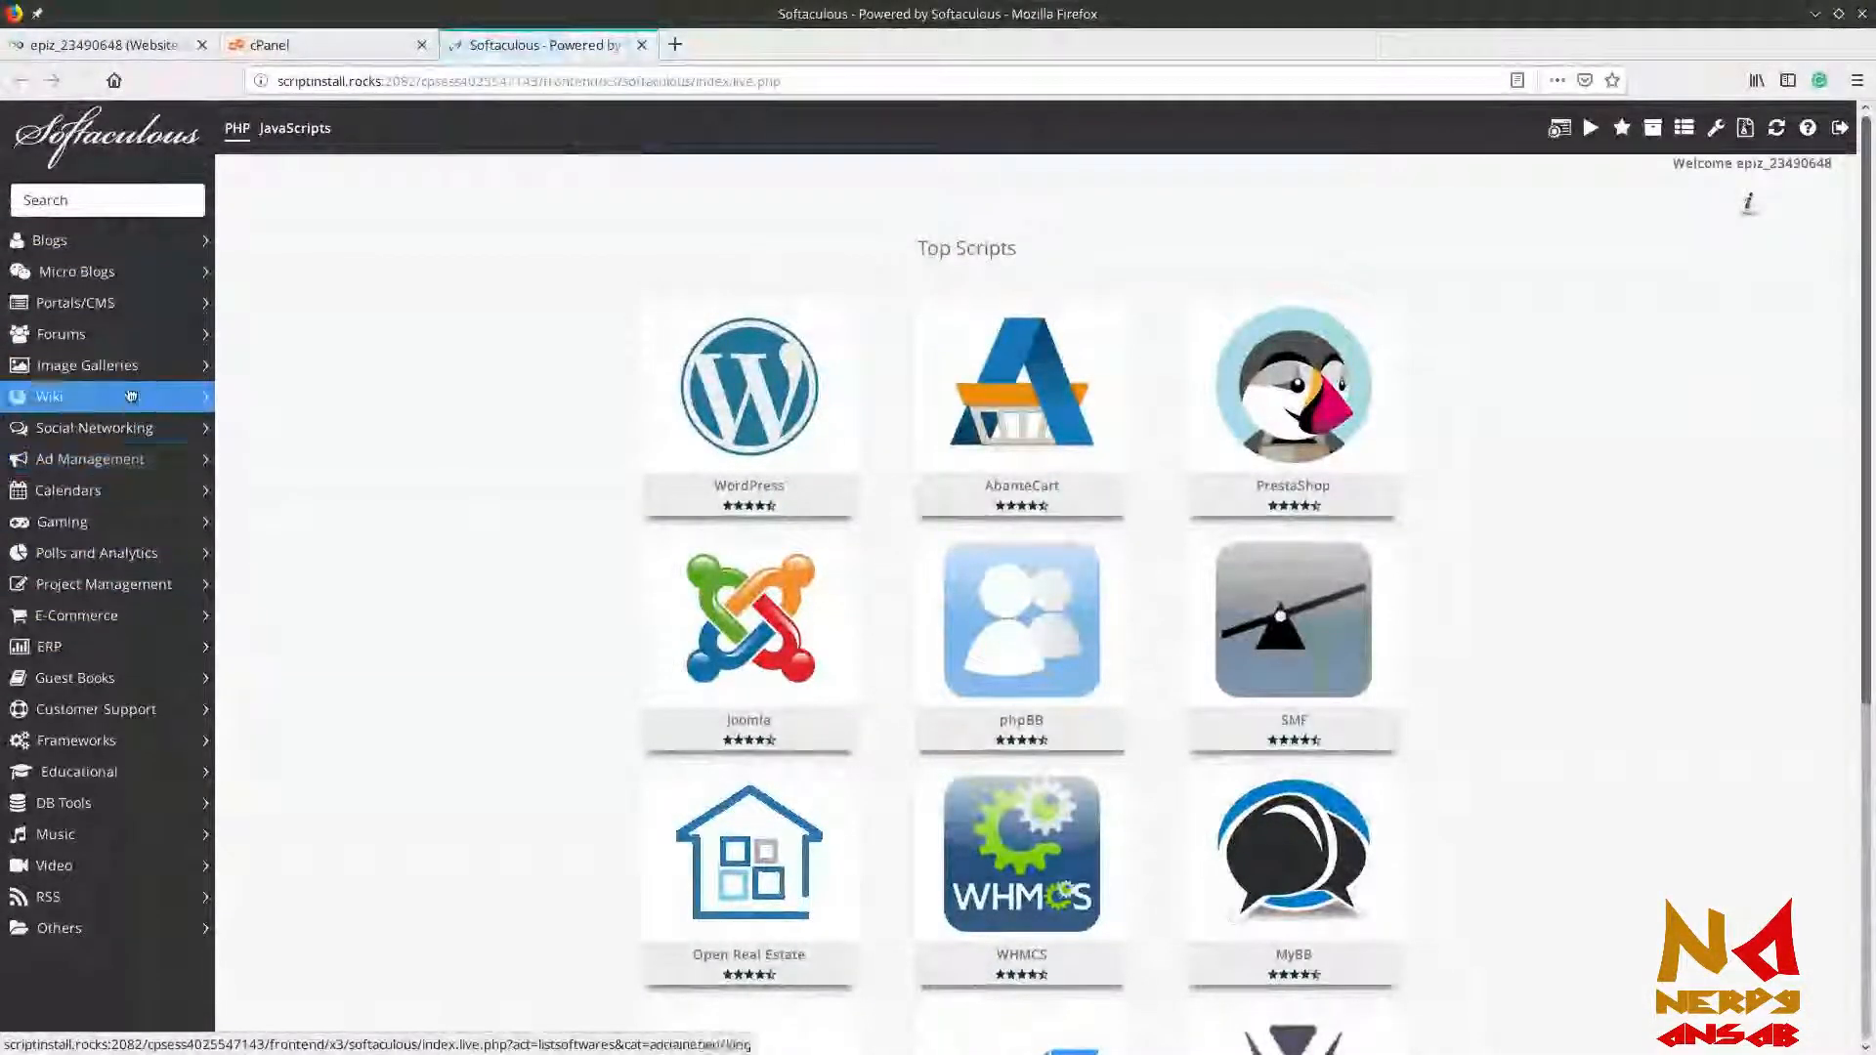
Browse the Blogs, Wikis and E-Commerce script categories in Softaculous and close its tab
click(119, 244)
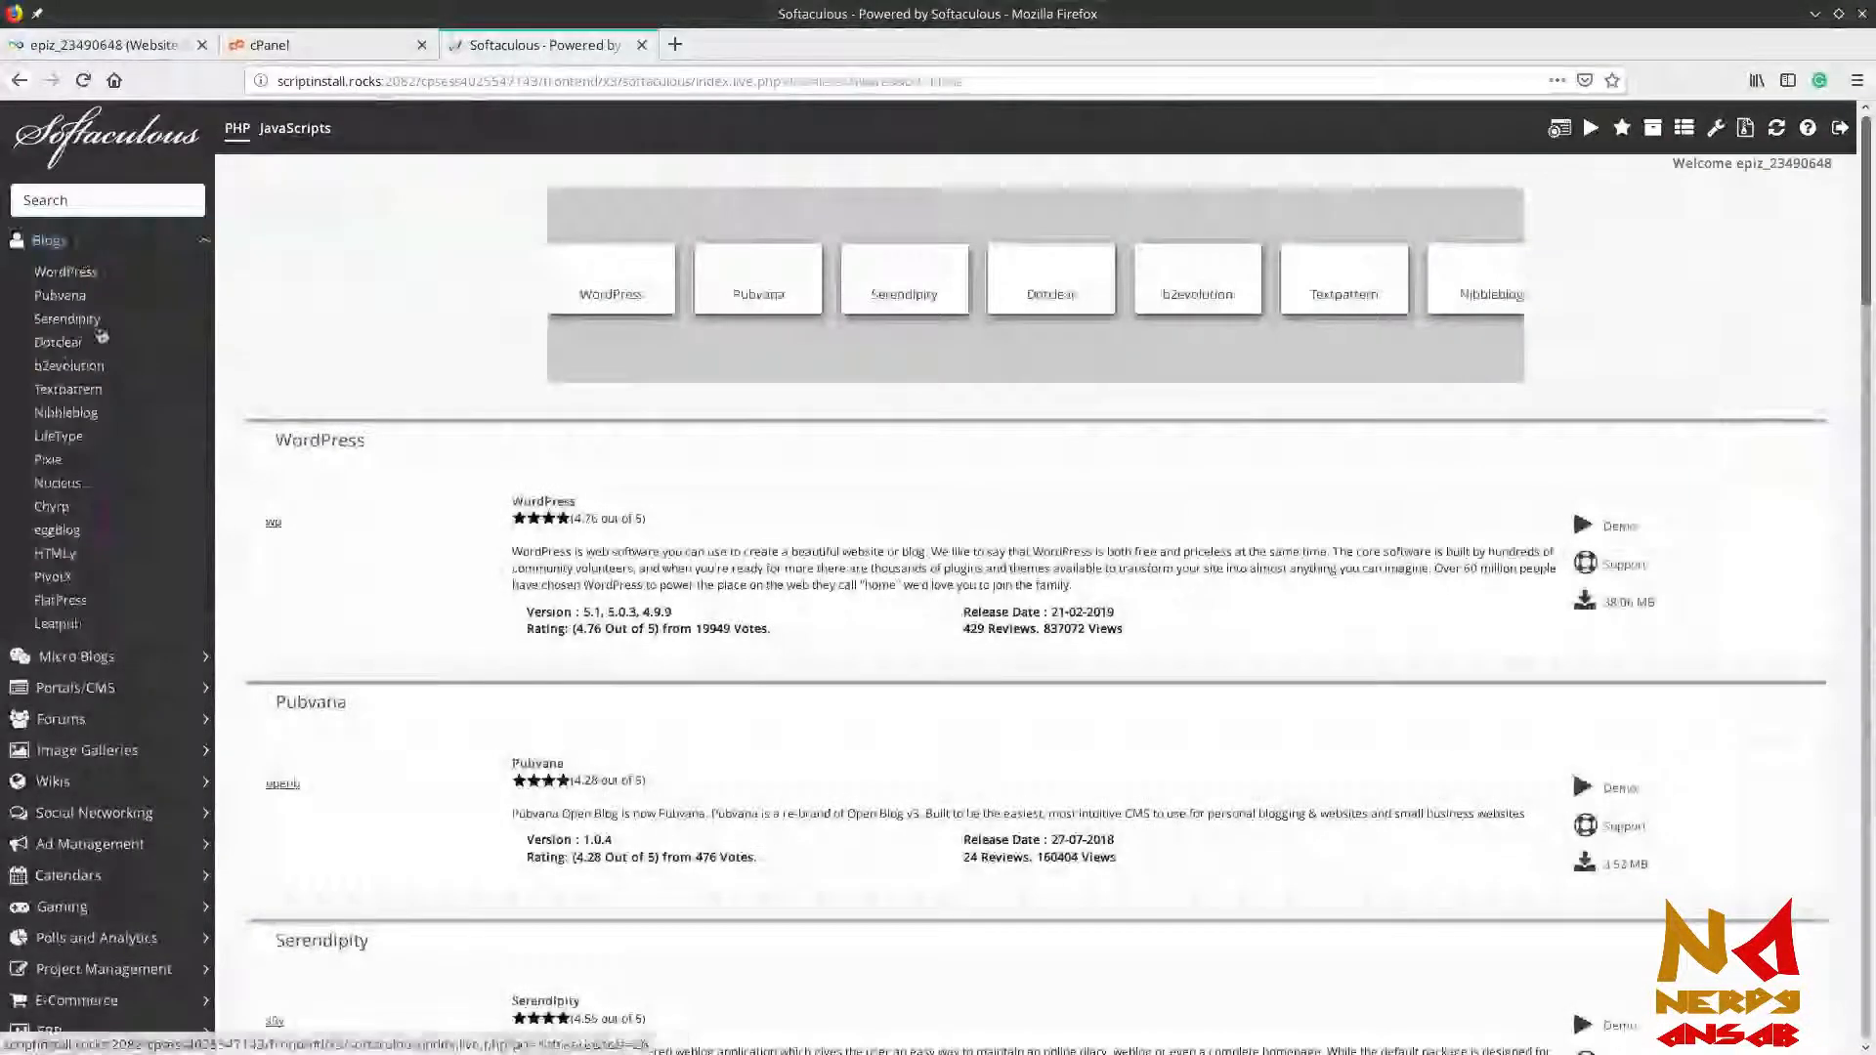
scroll(122, 558, down, 1)
scroll(123, 558, down, 2)
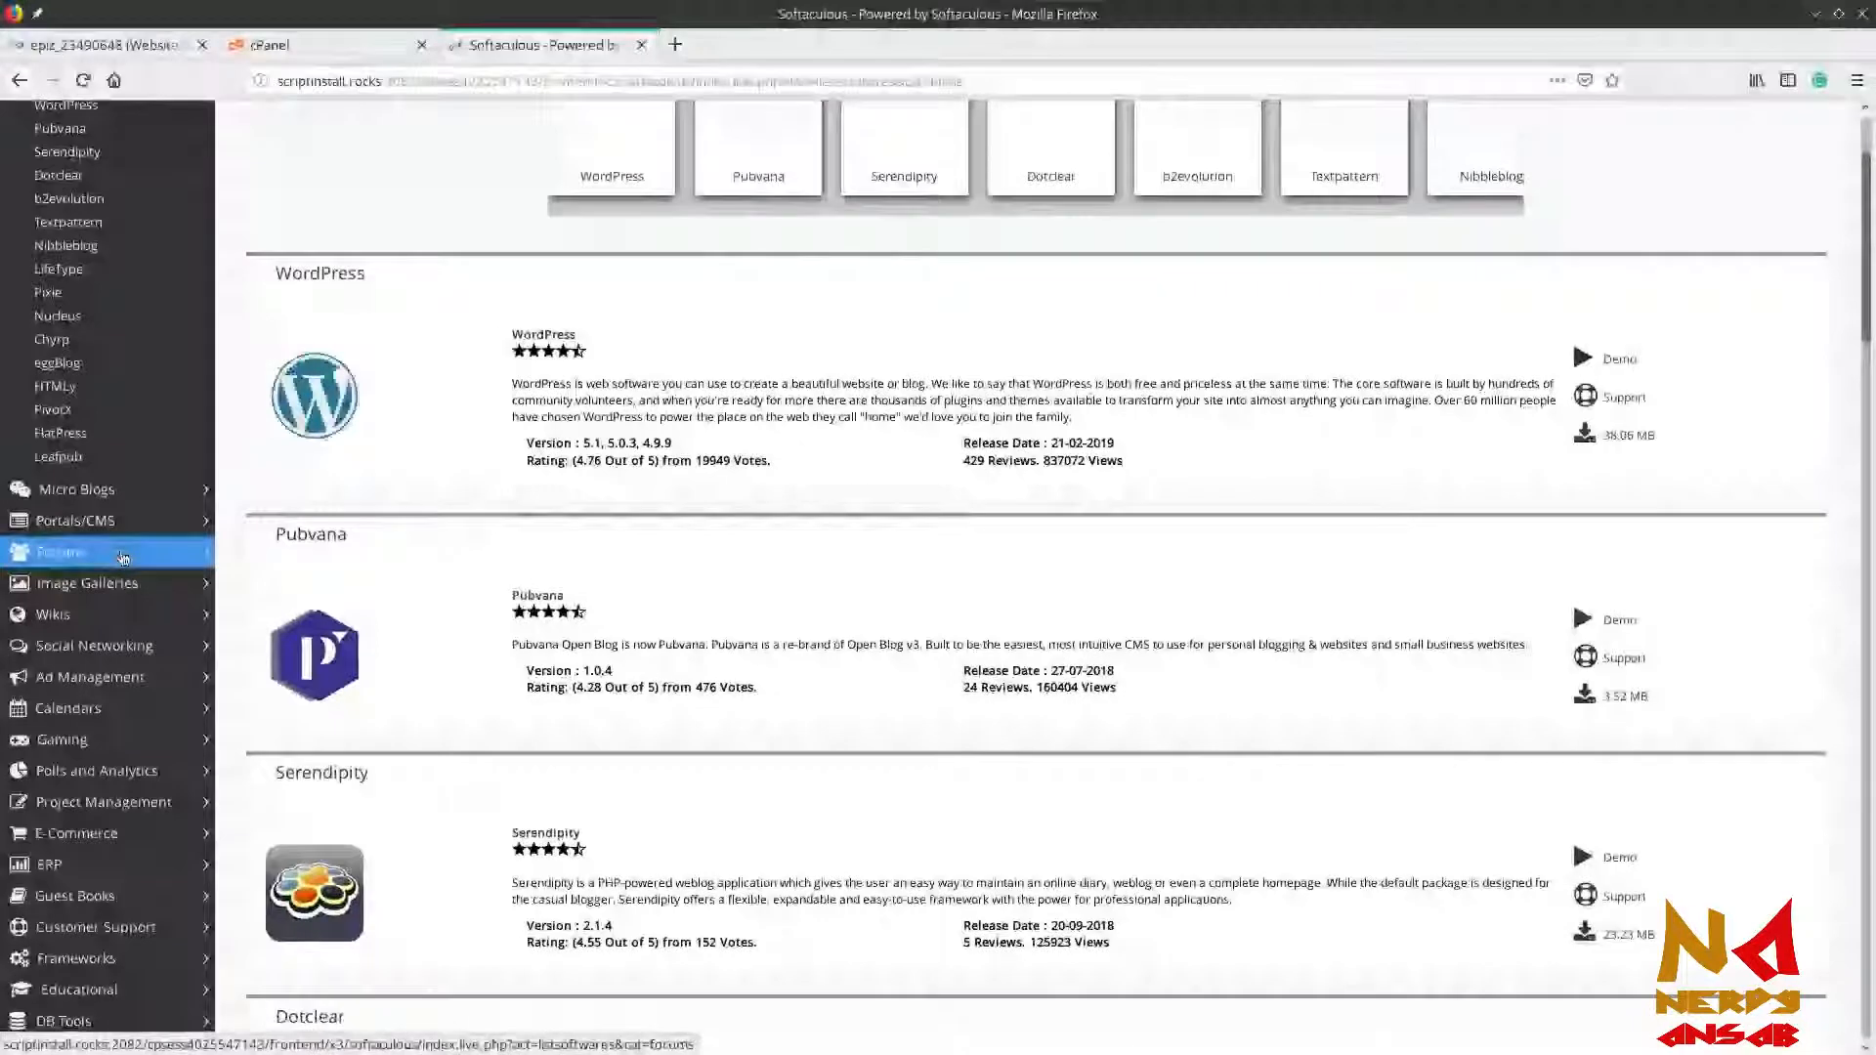
scroll(122, 558, down, 1)
click(122, 558)
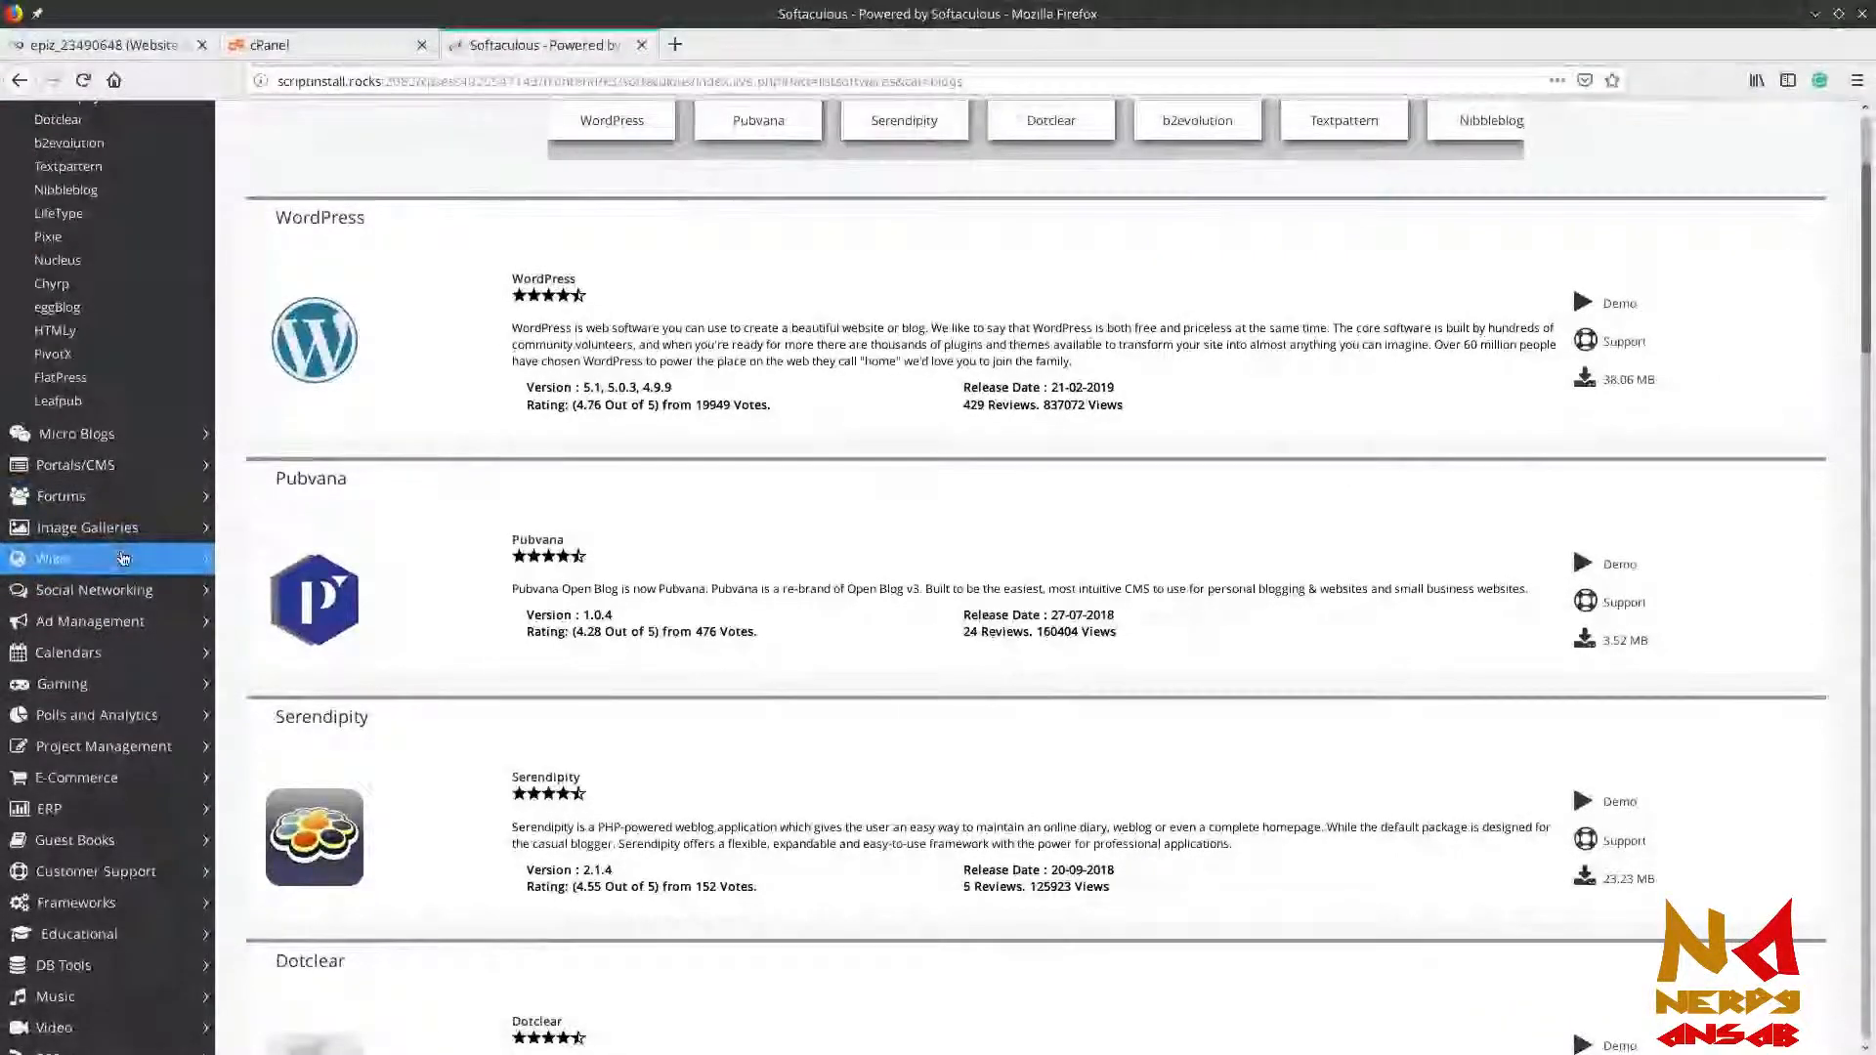
scroll(122, 558, down, 5)
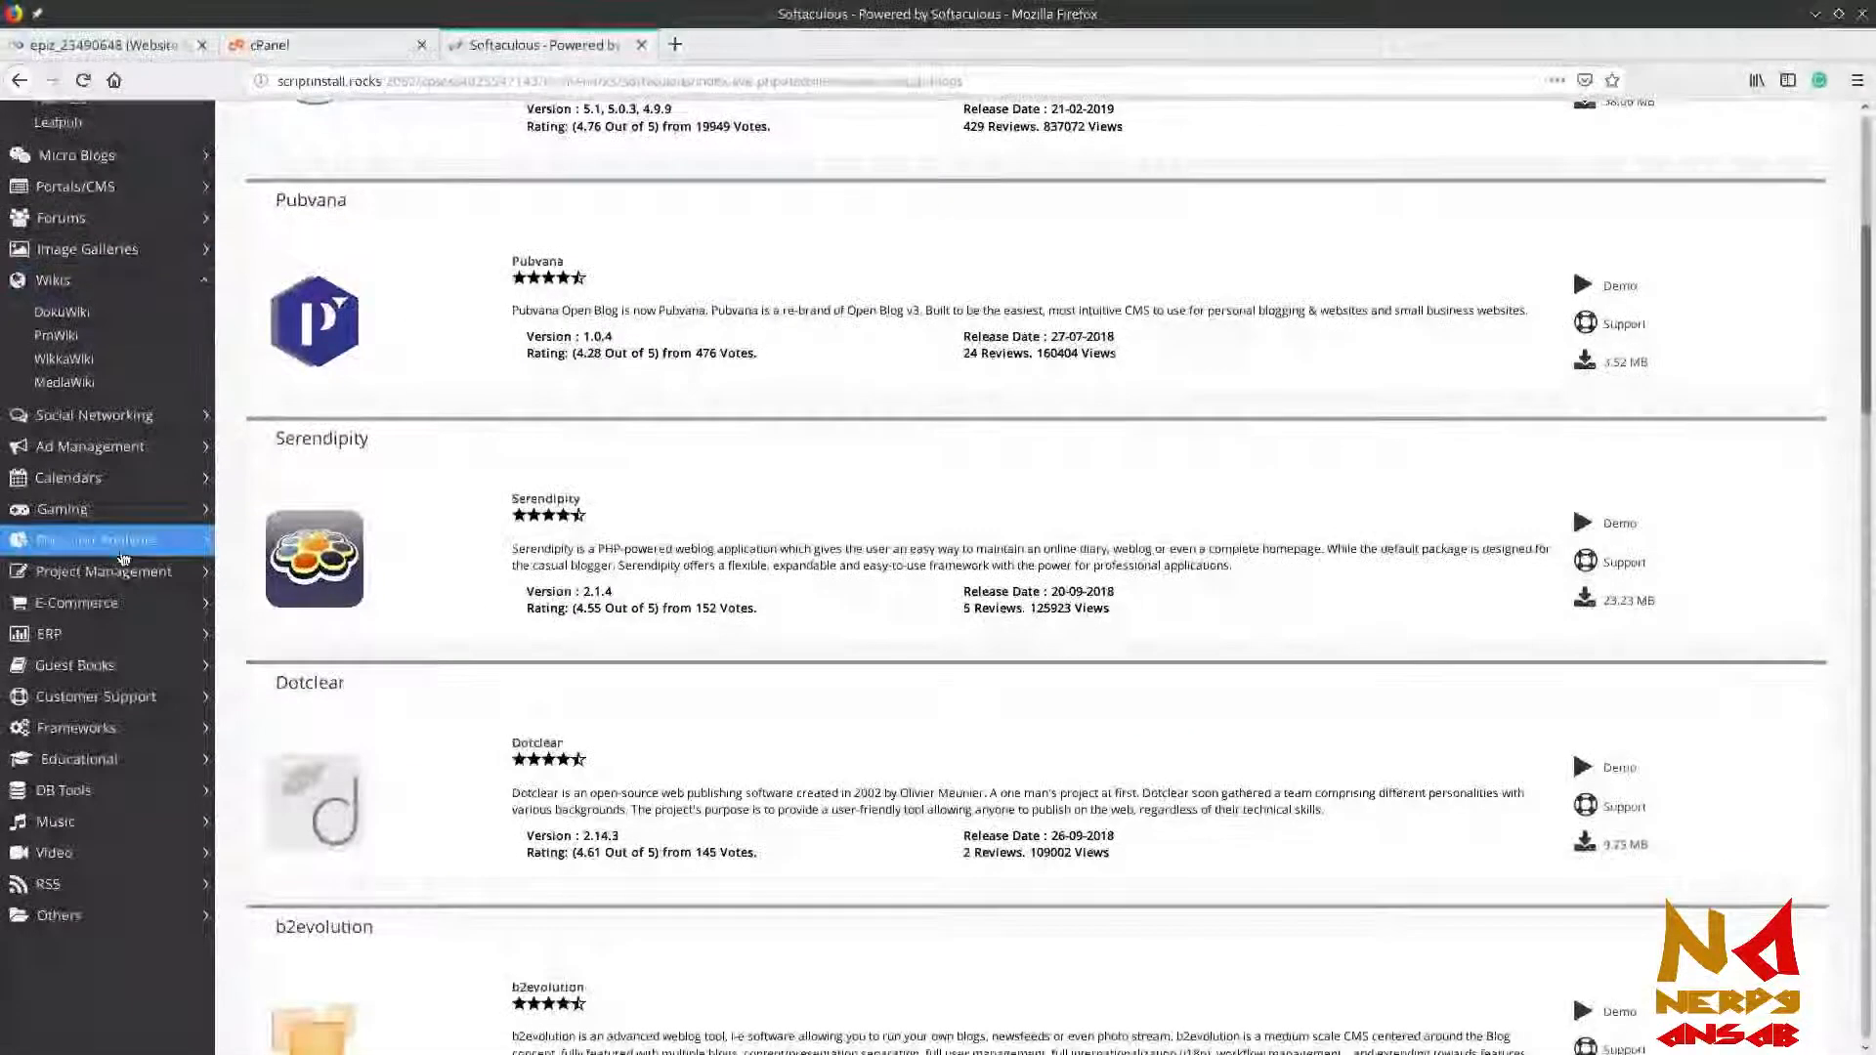
click(115, 611)
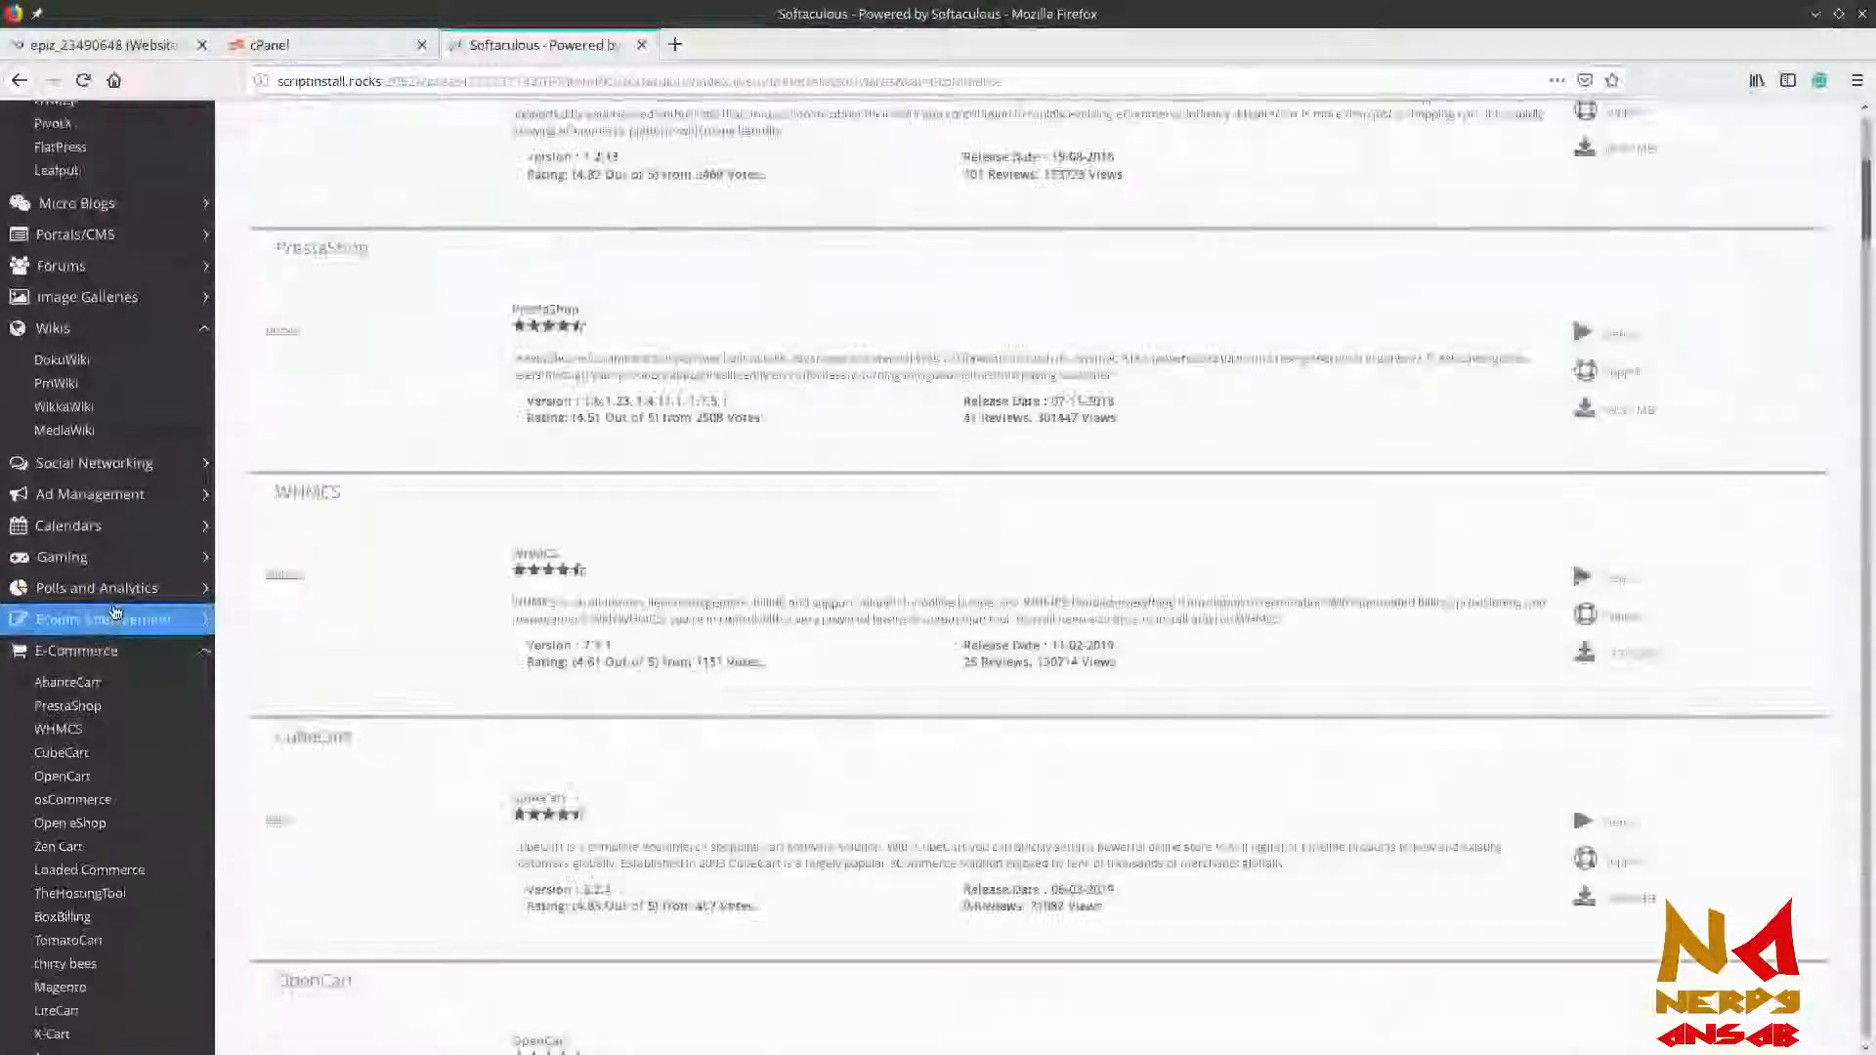
scroll(318, 501, up, 5)
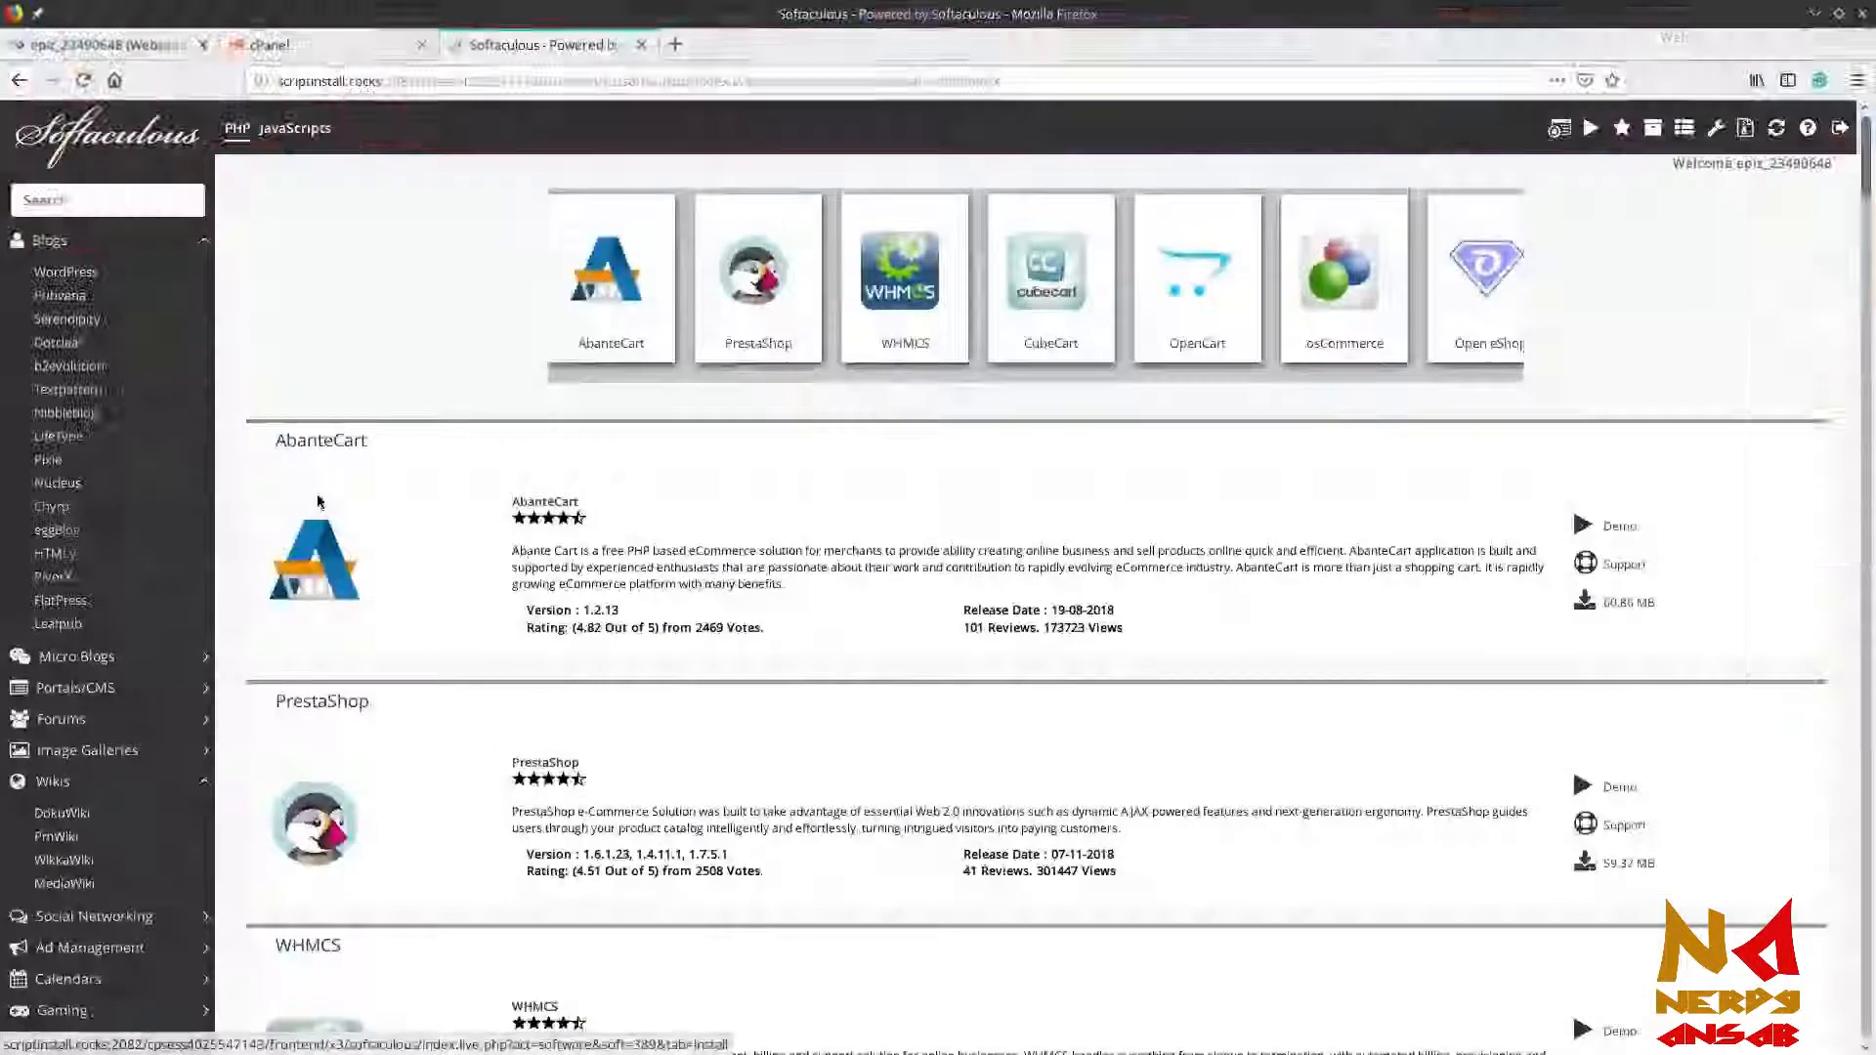
click(643, 46)
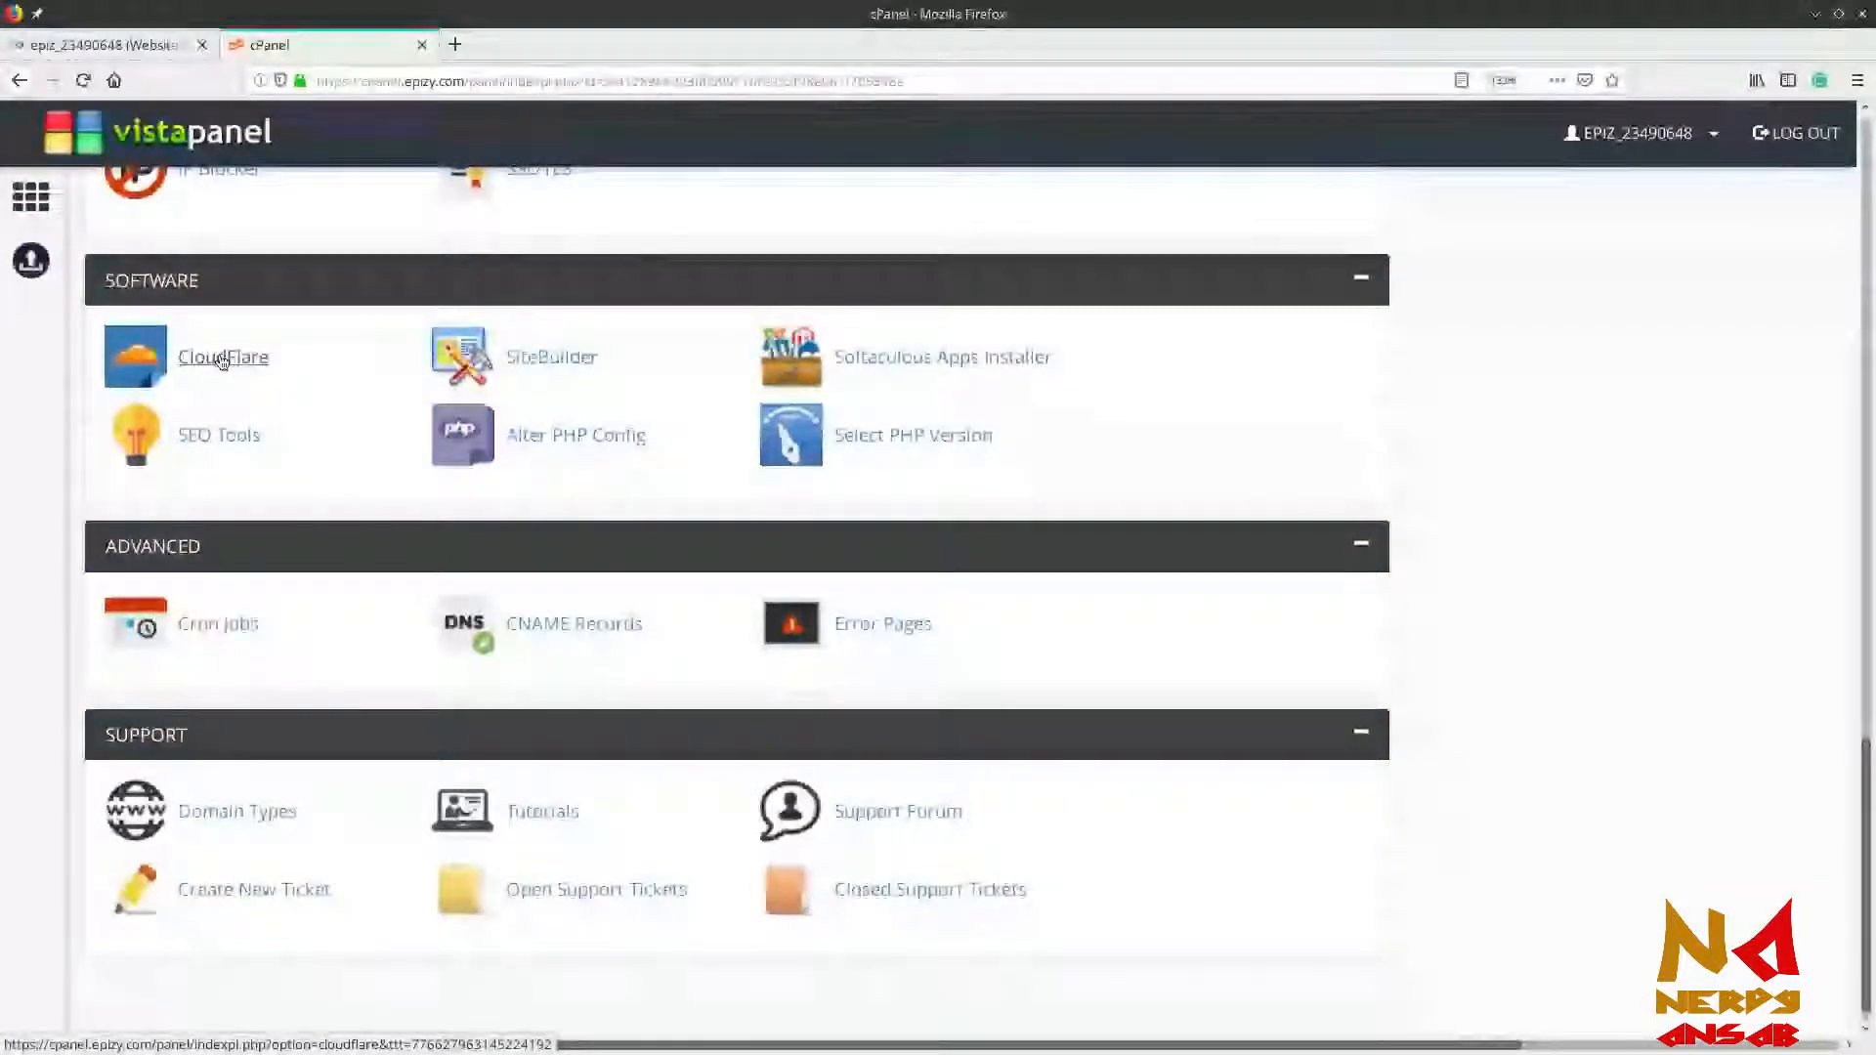
Open Cron Jobs from the Advanced section in a new tab and bring up the cron settings for whcourse.cf
scroll(349, 440, down, 1)
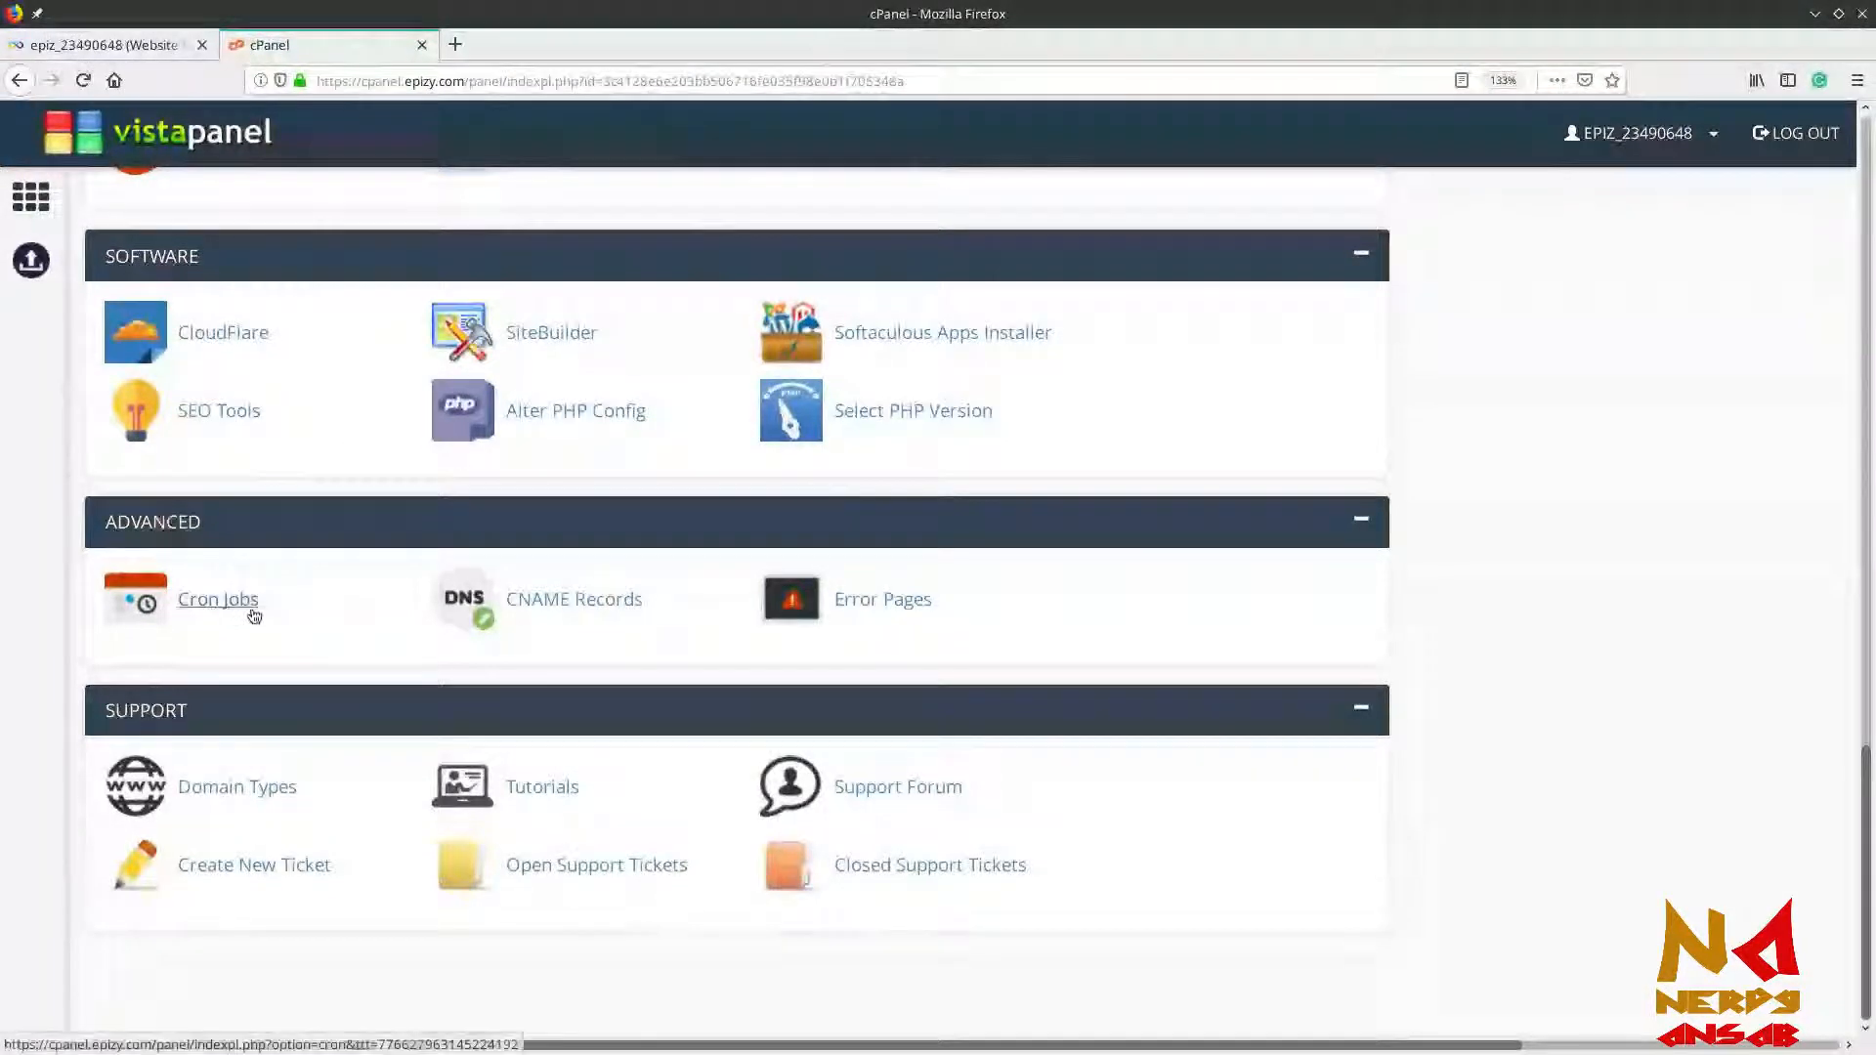
middle_click(223, 599)
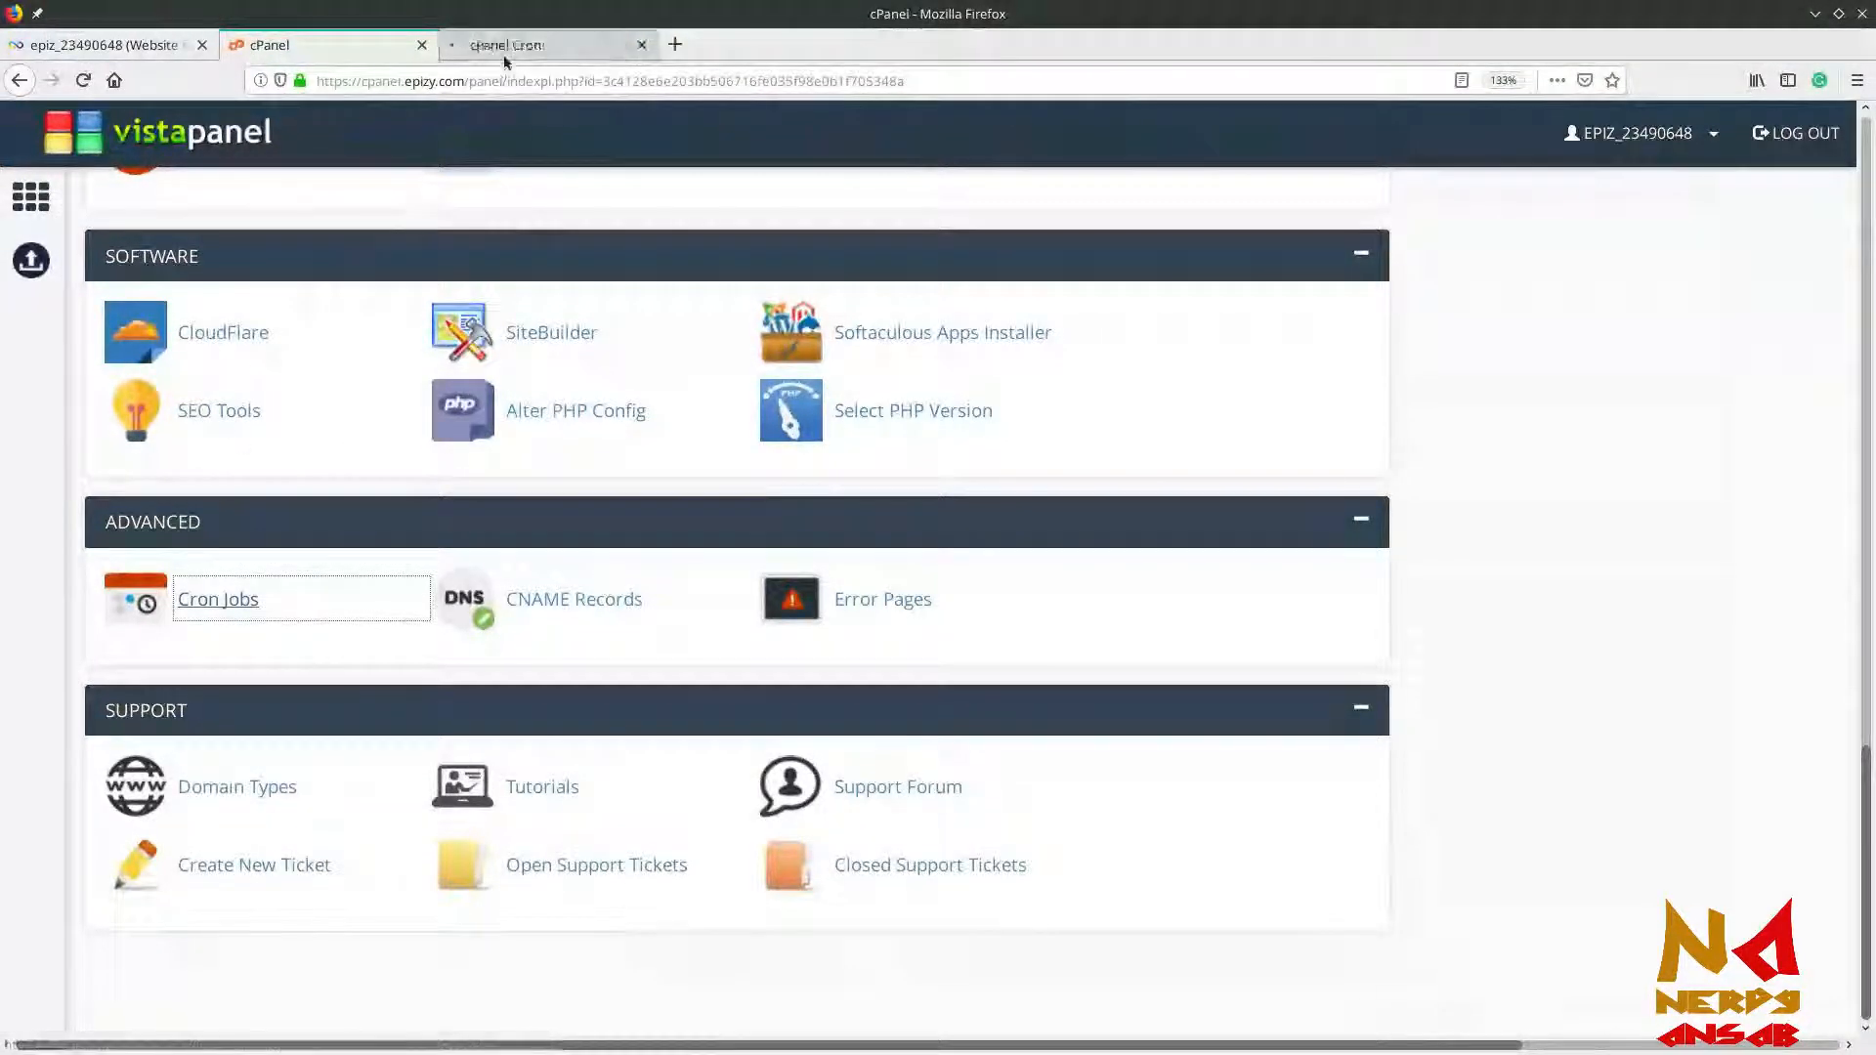
click(504, 51)
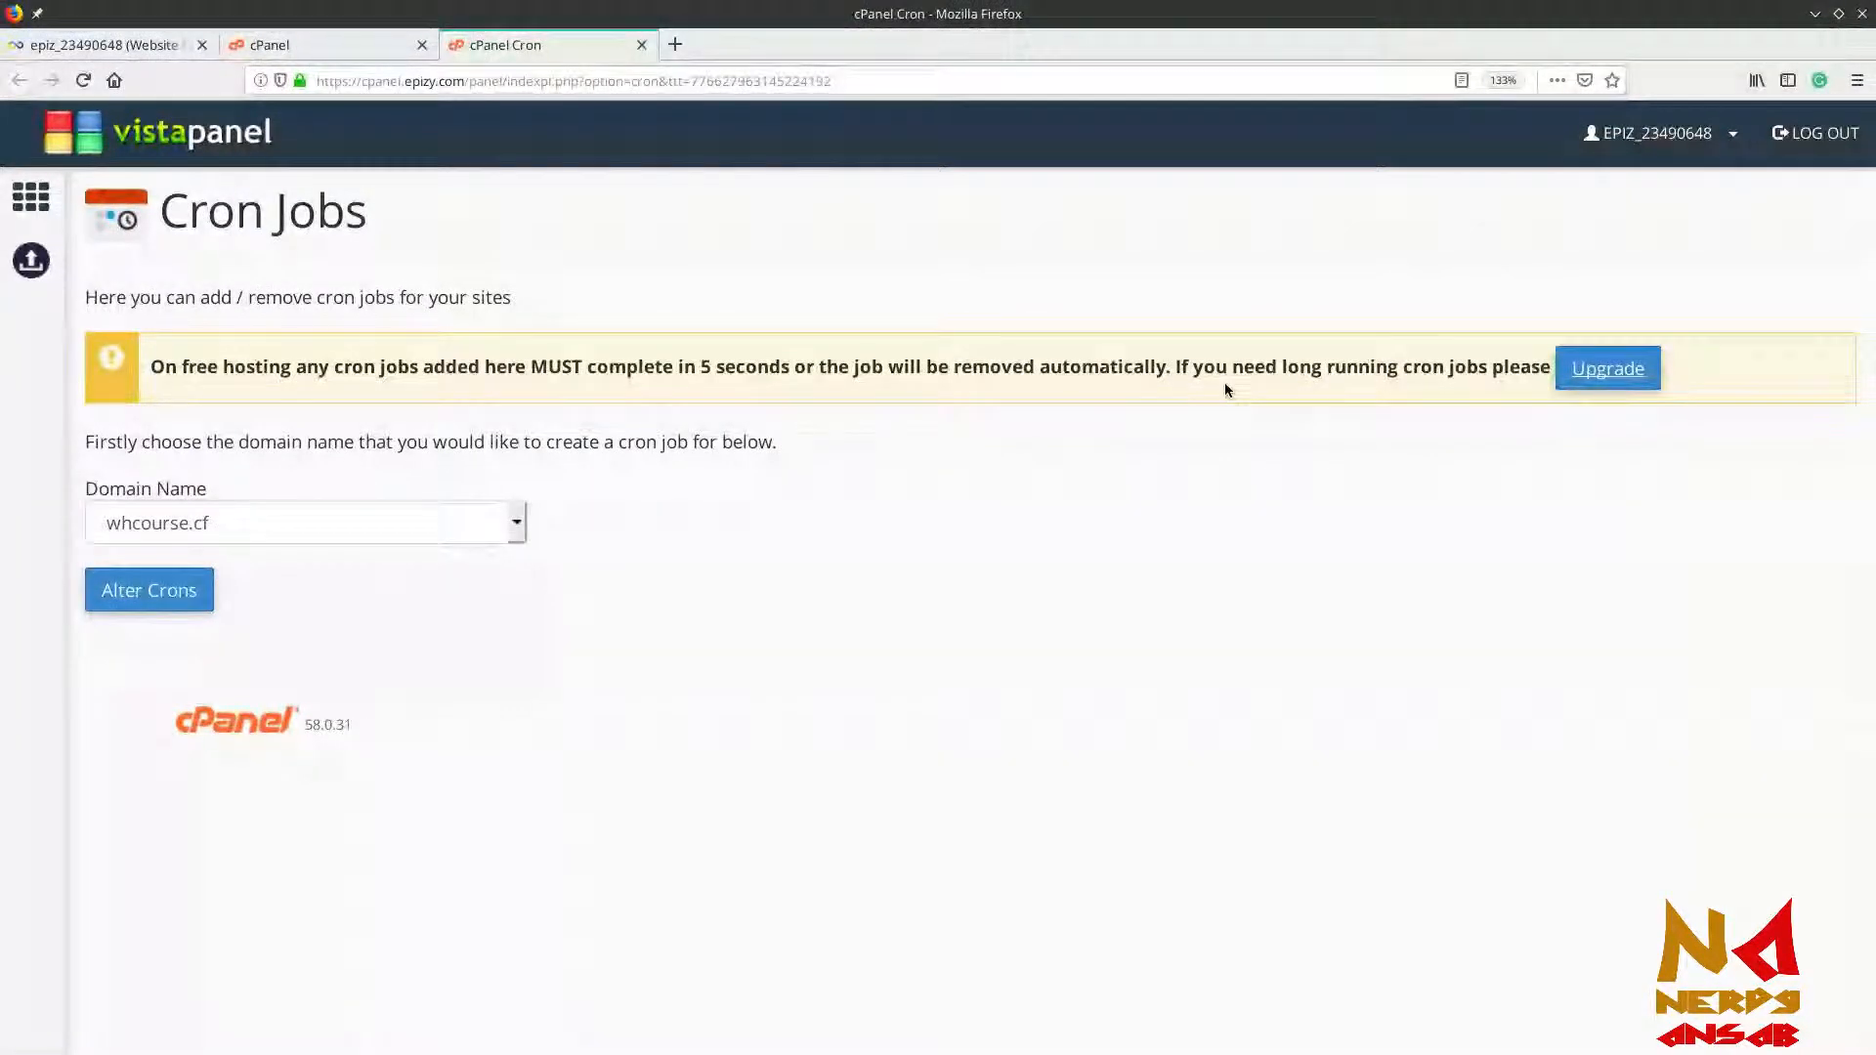
click(193, 587)
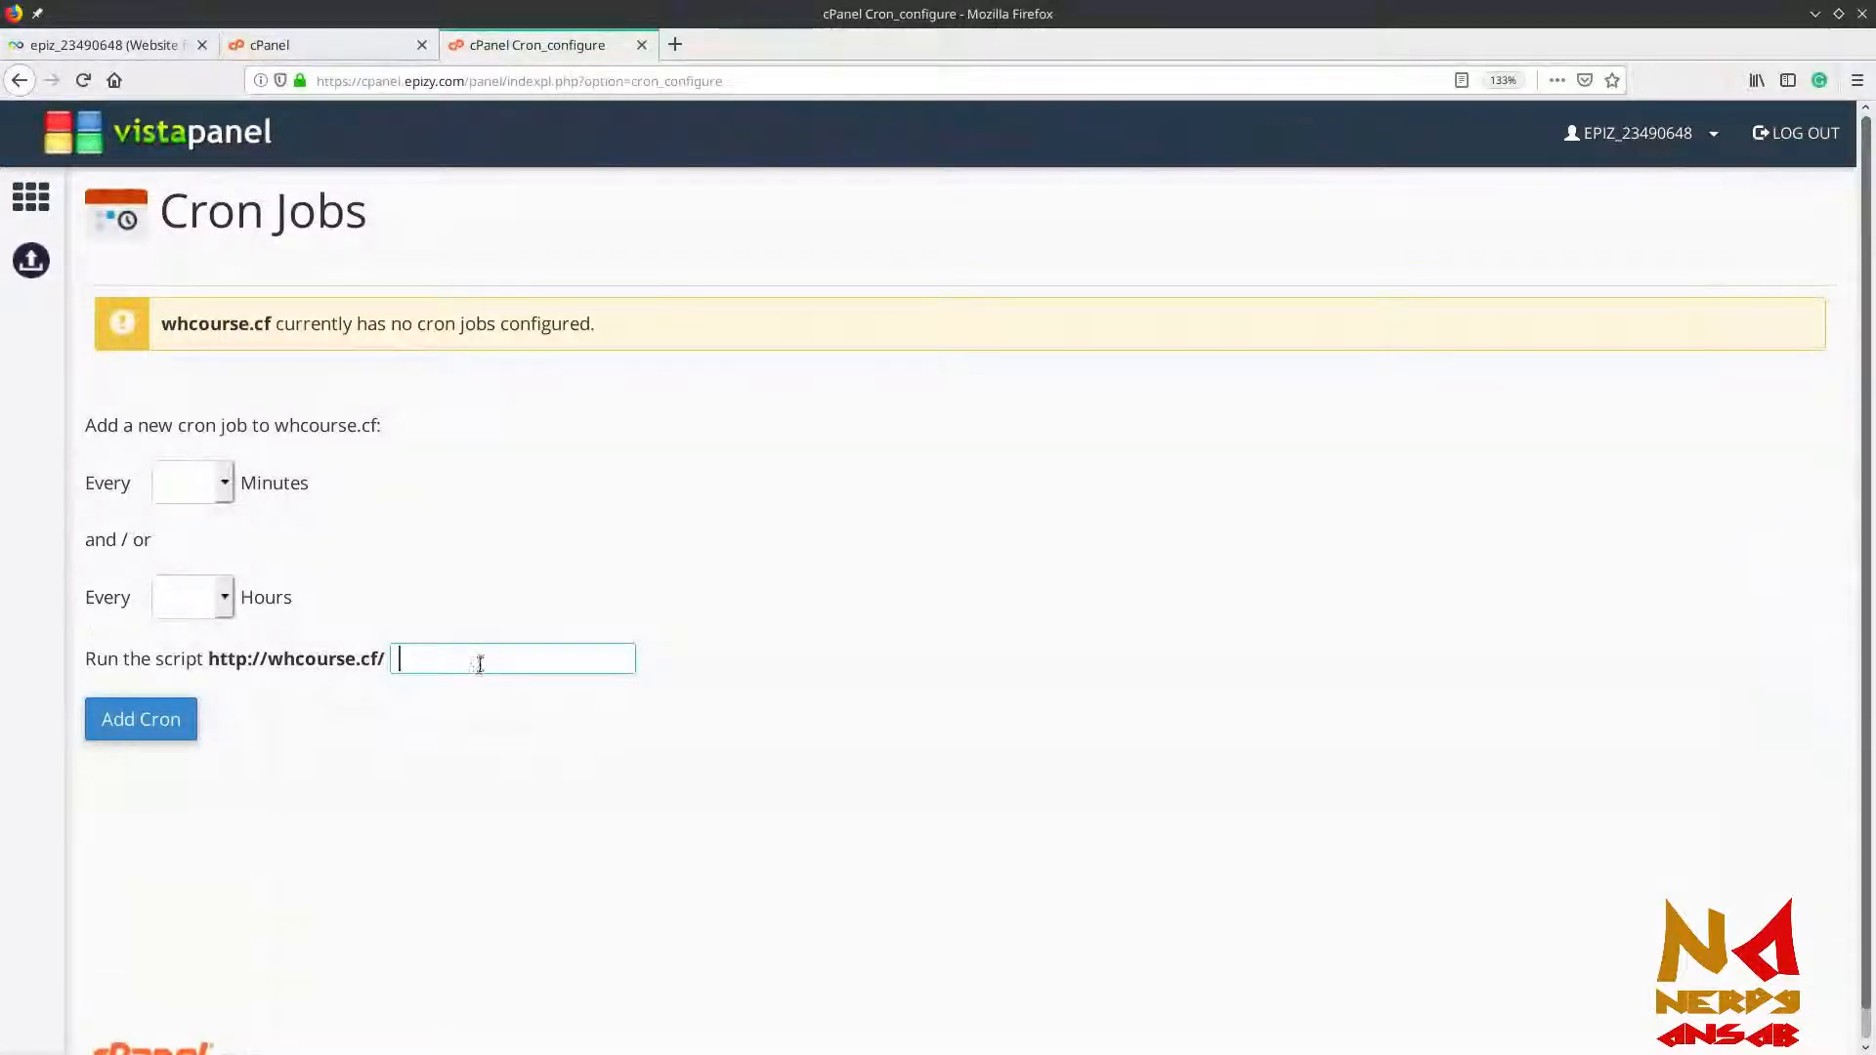
Look through the minute intervals available for a new cron job and close the Cron Jobs tab
click(227, 483)
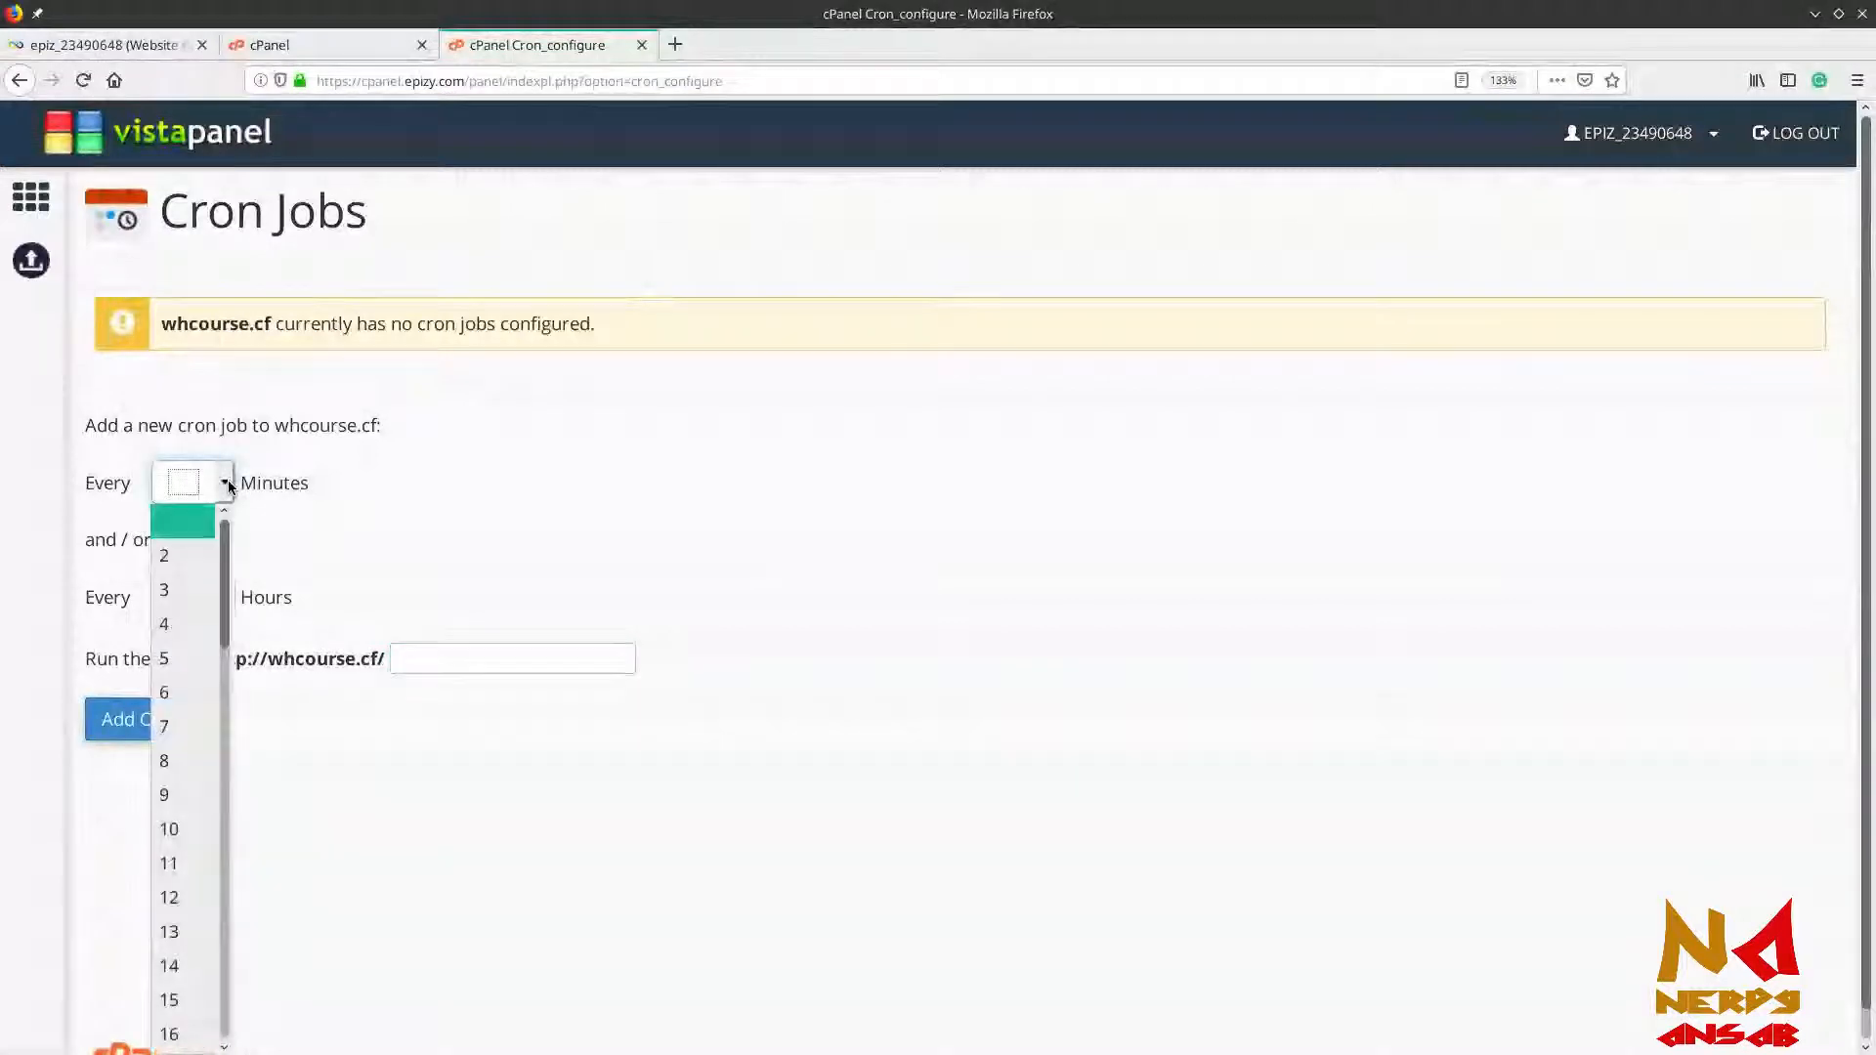
click(336, 498)
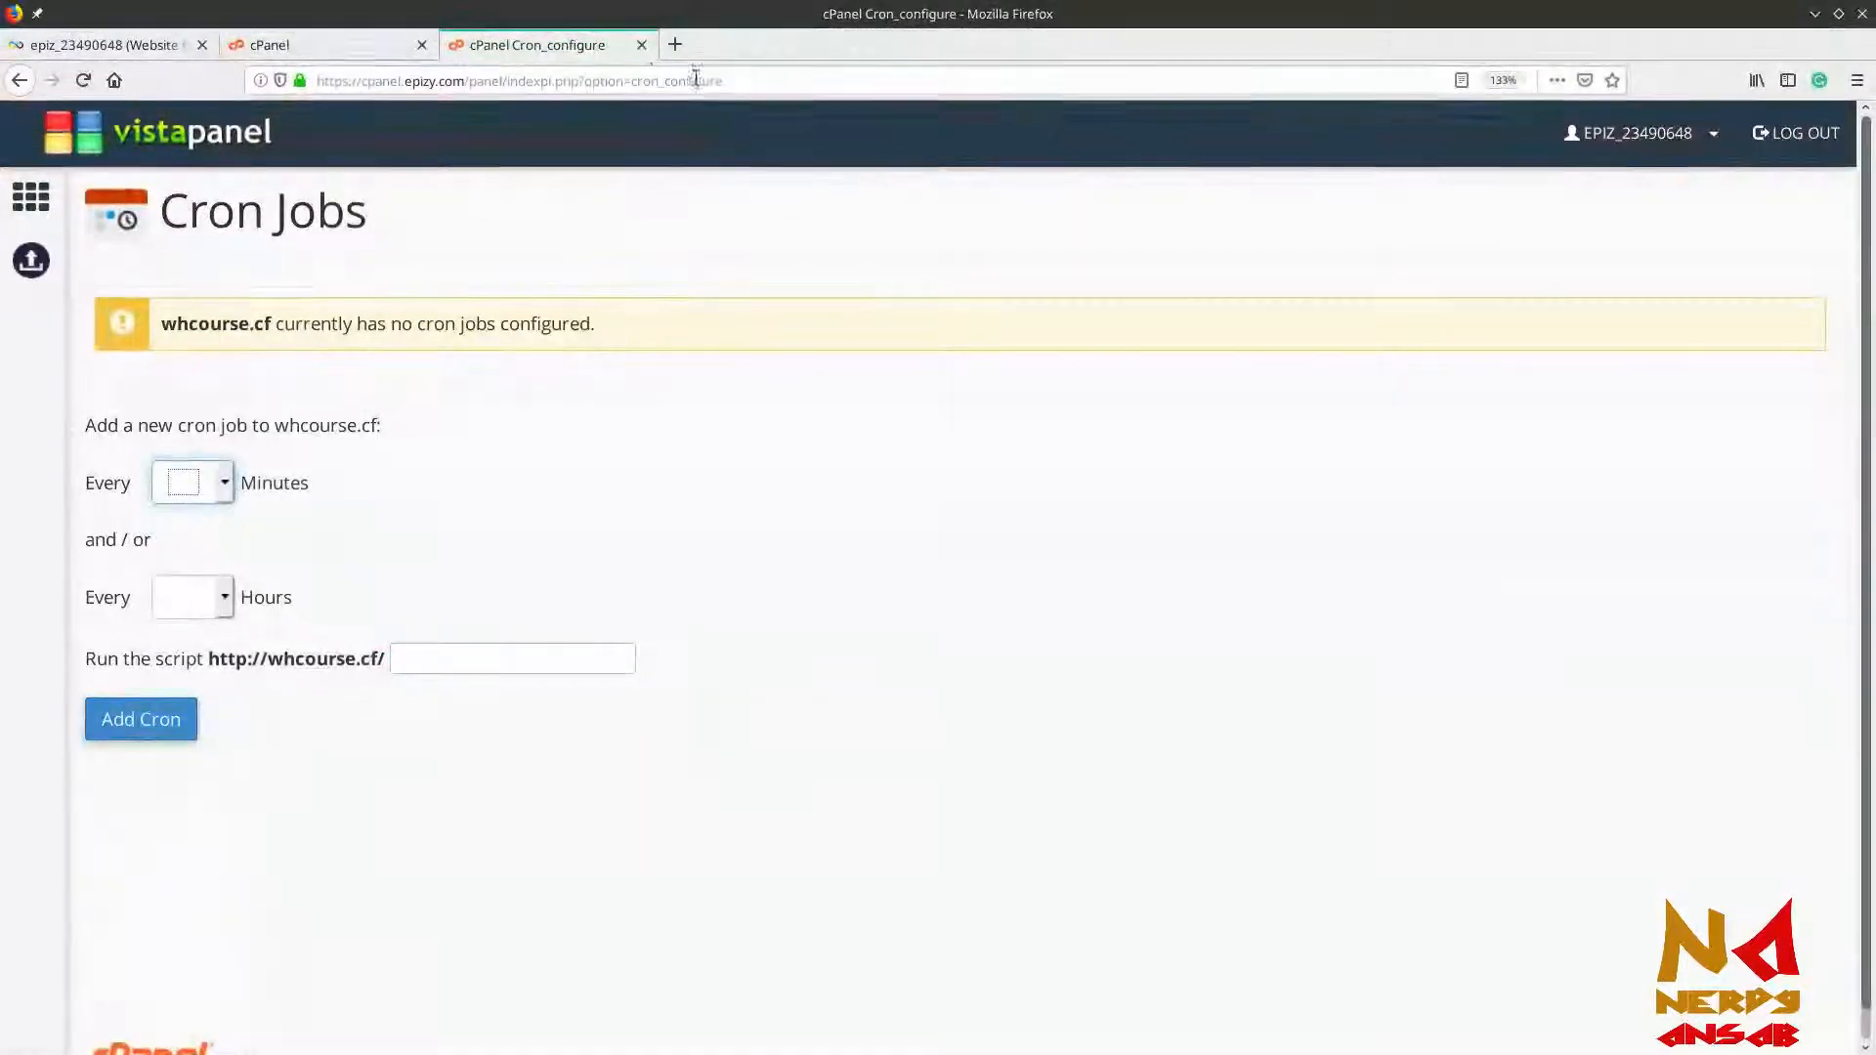
click(642, 45)
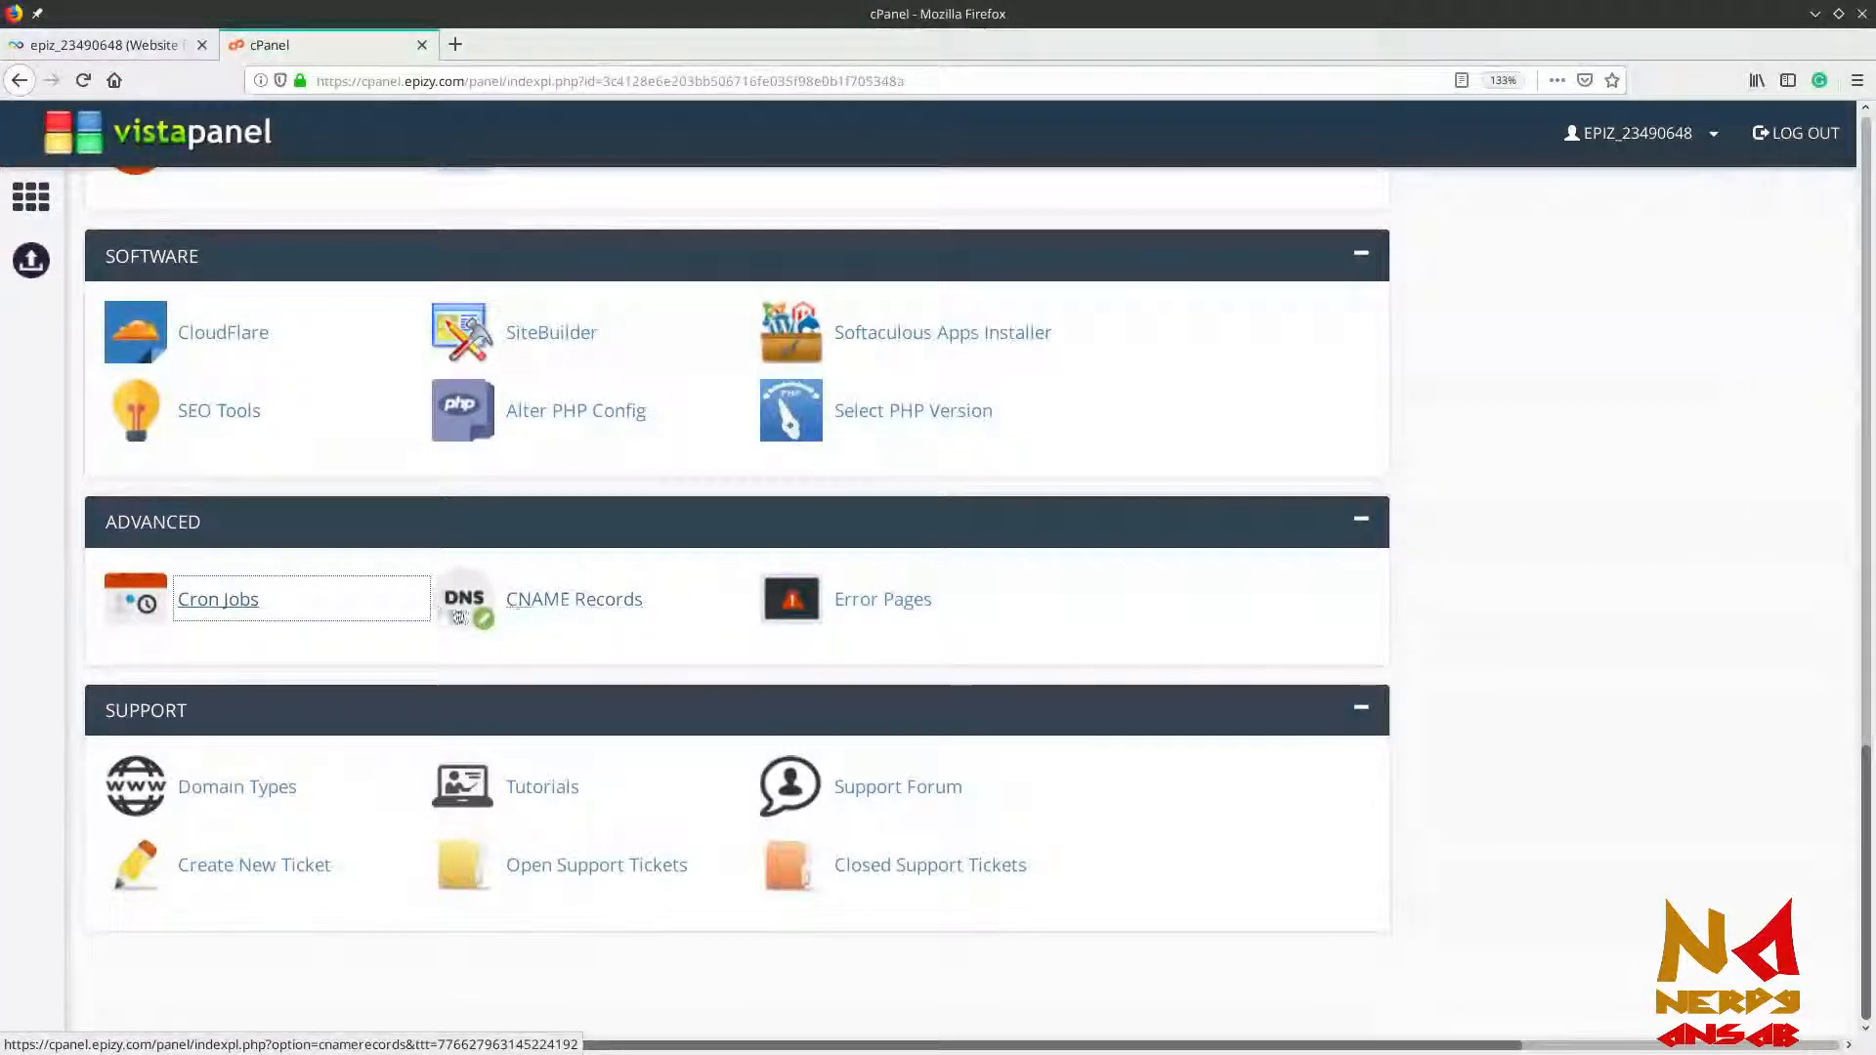
Open Error Pages from the Advanced section in a new tab and go to the 404 (Not Found) URL for whcourse.cf
middle_click(877, 613)
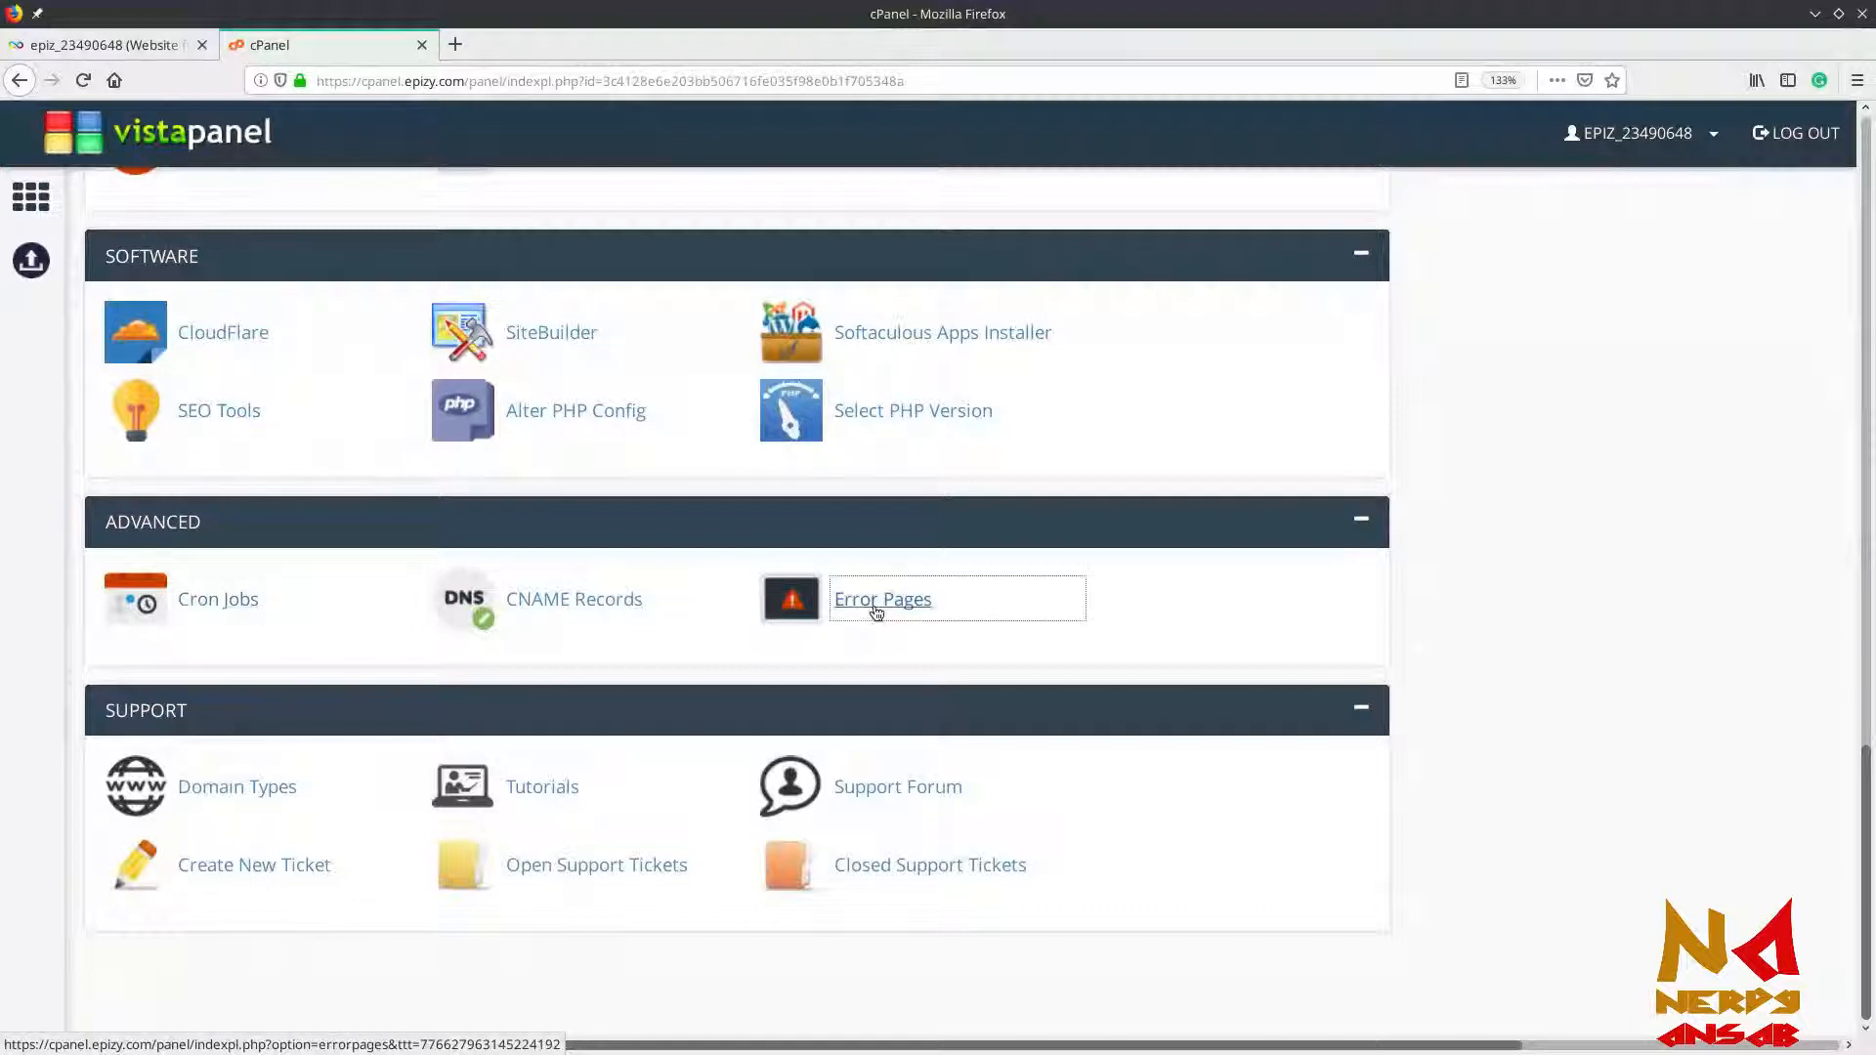
click(552, 51)
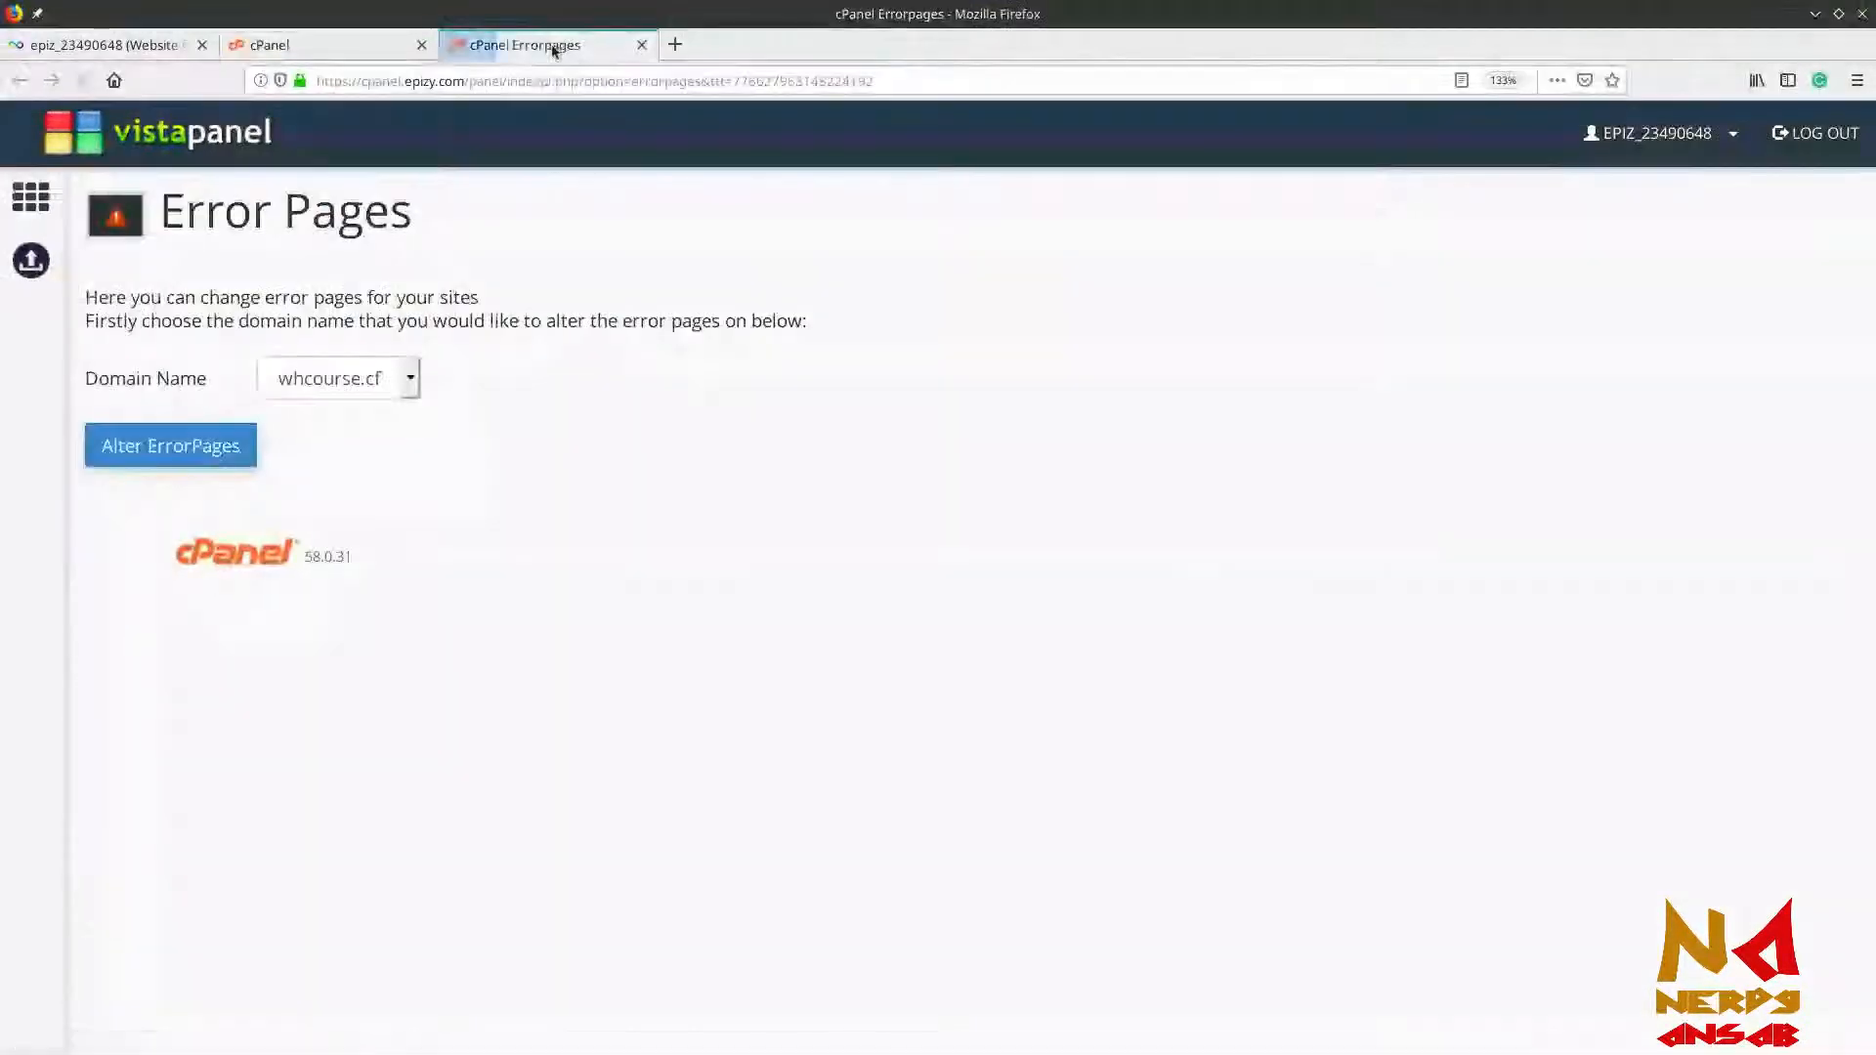
click(205, 447)
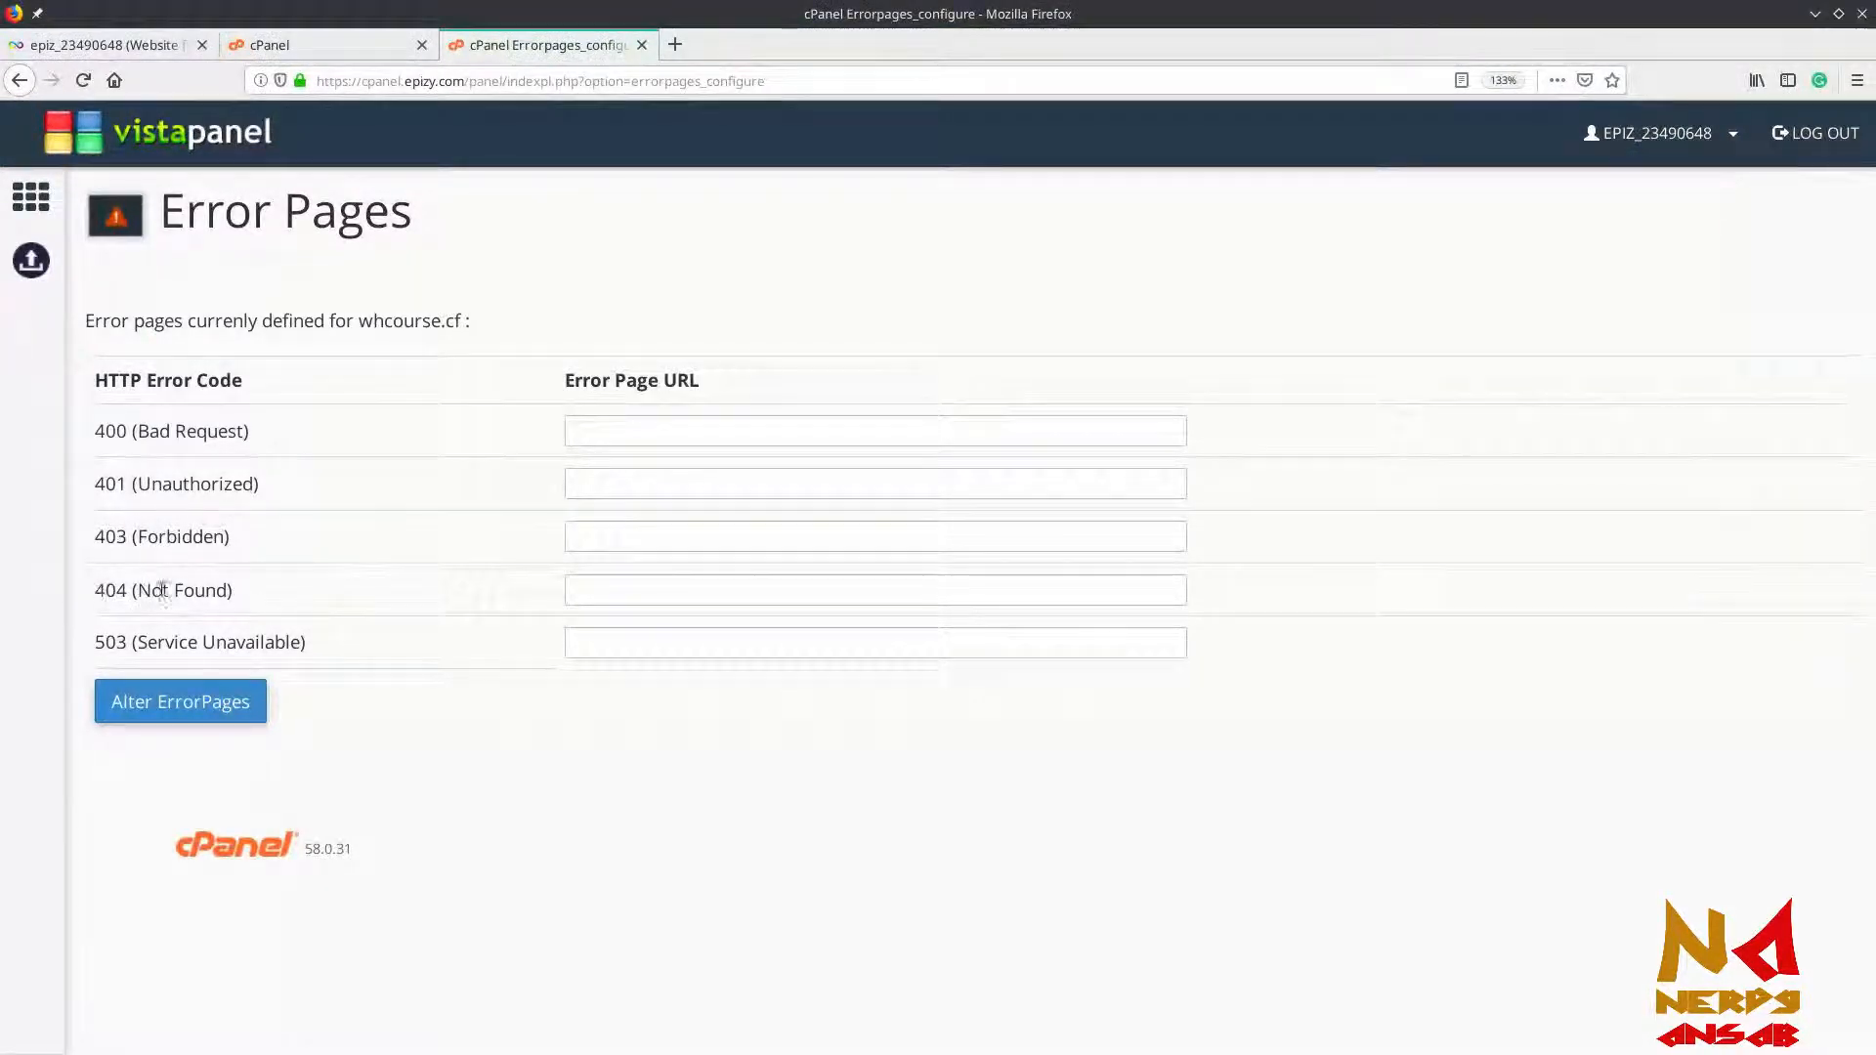
click(645, 584)
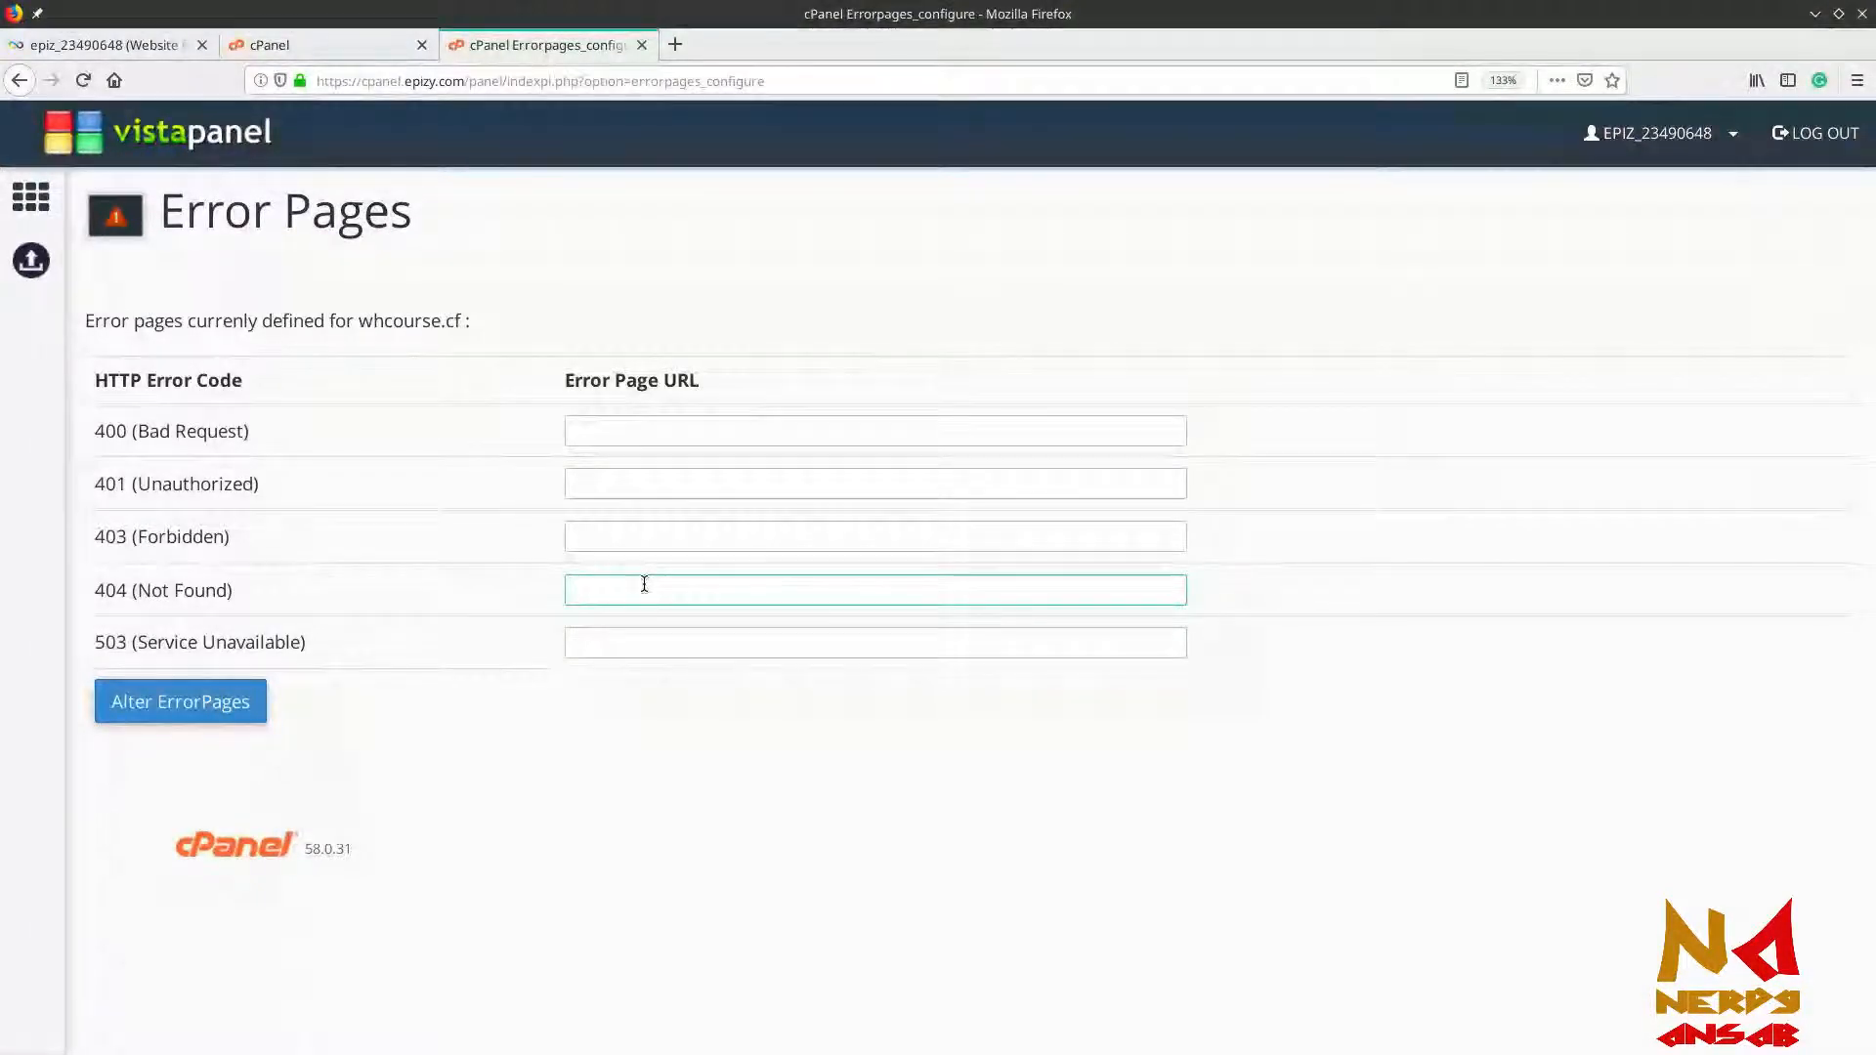
Load whcourse.cf/abc in a new tab and look over the default page served for a missing address
click(675, 44)
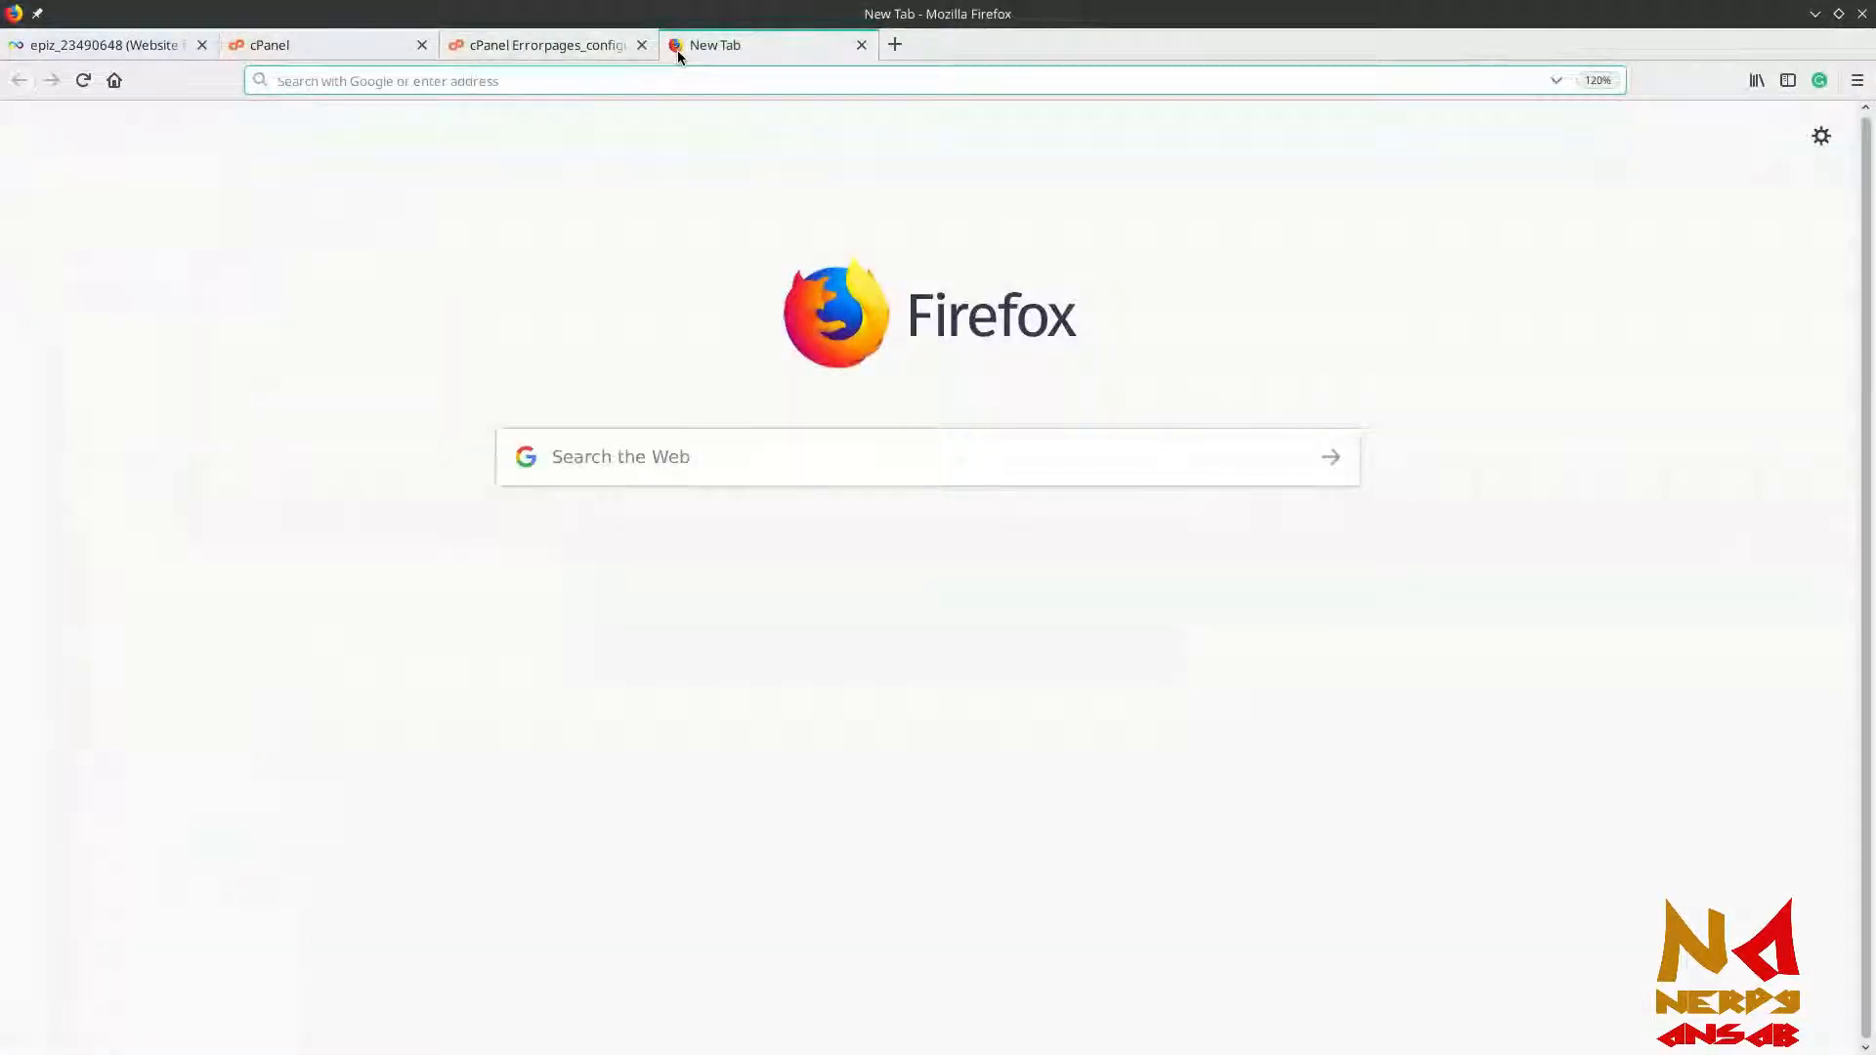
text(whcou)
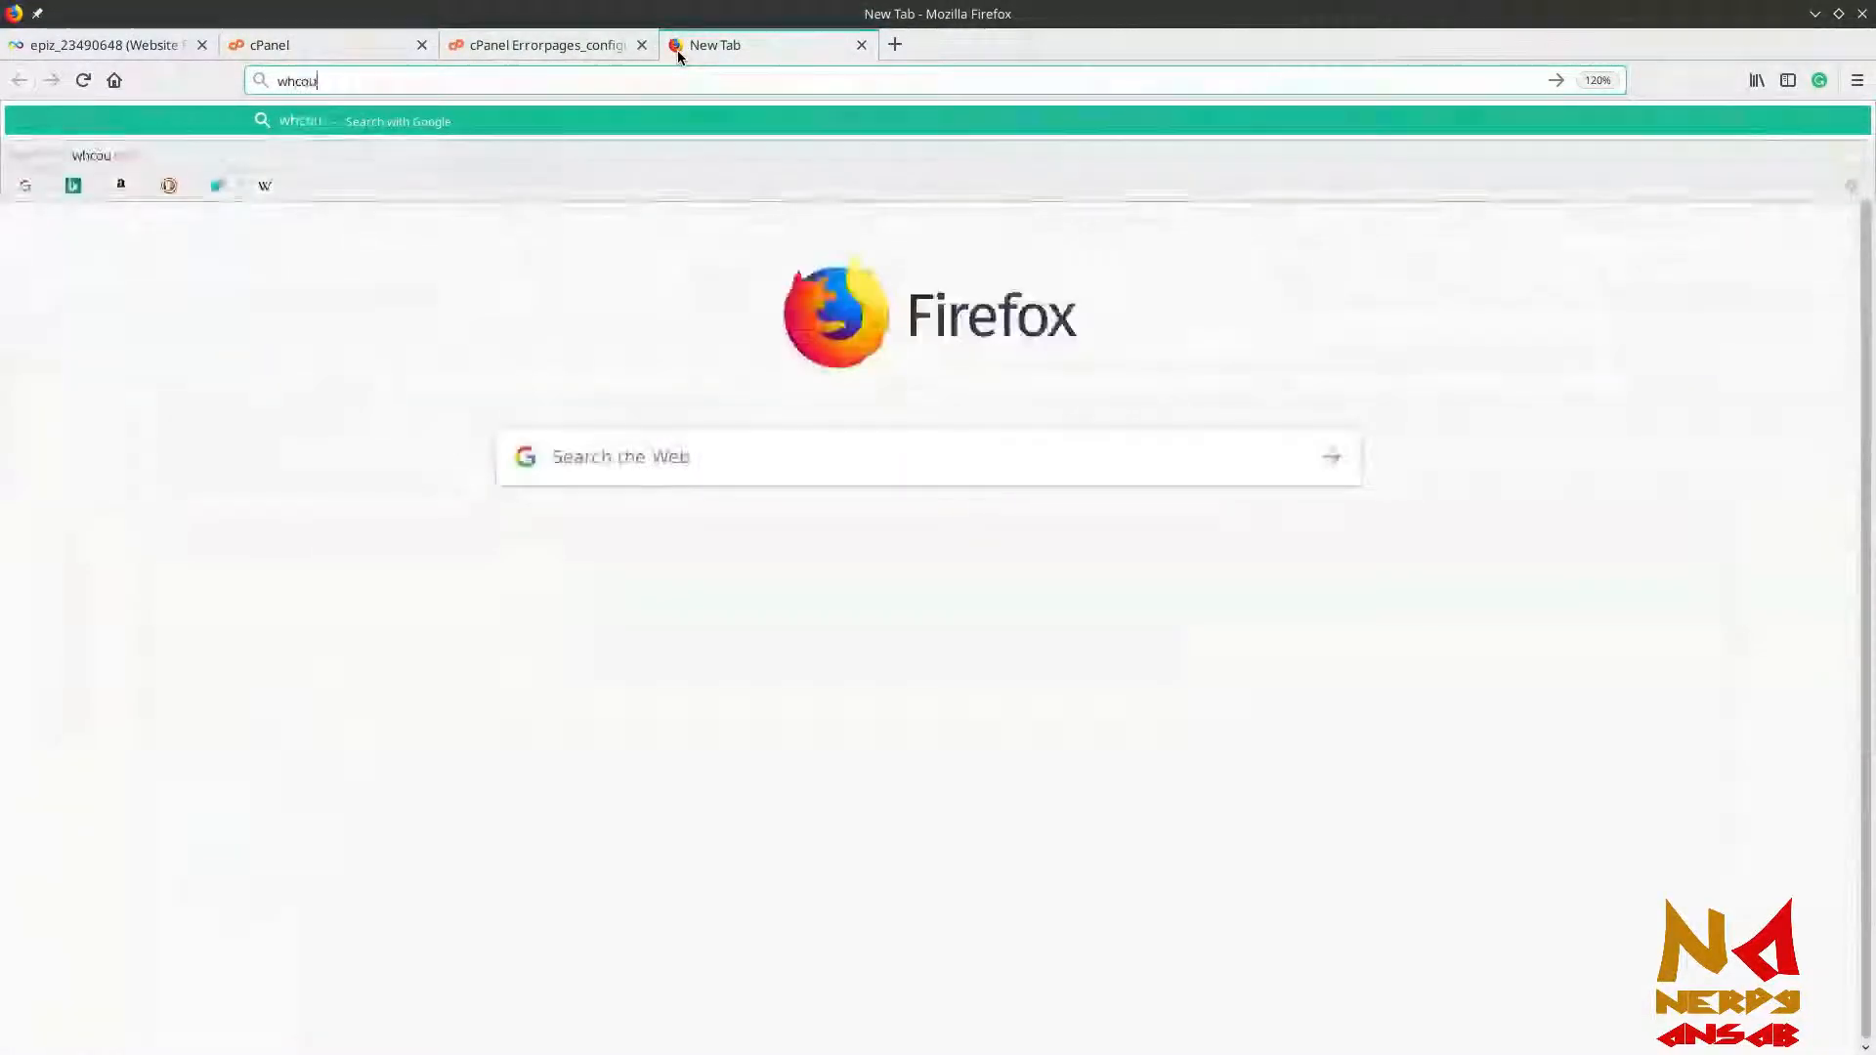
text(rse.cf/)
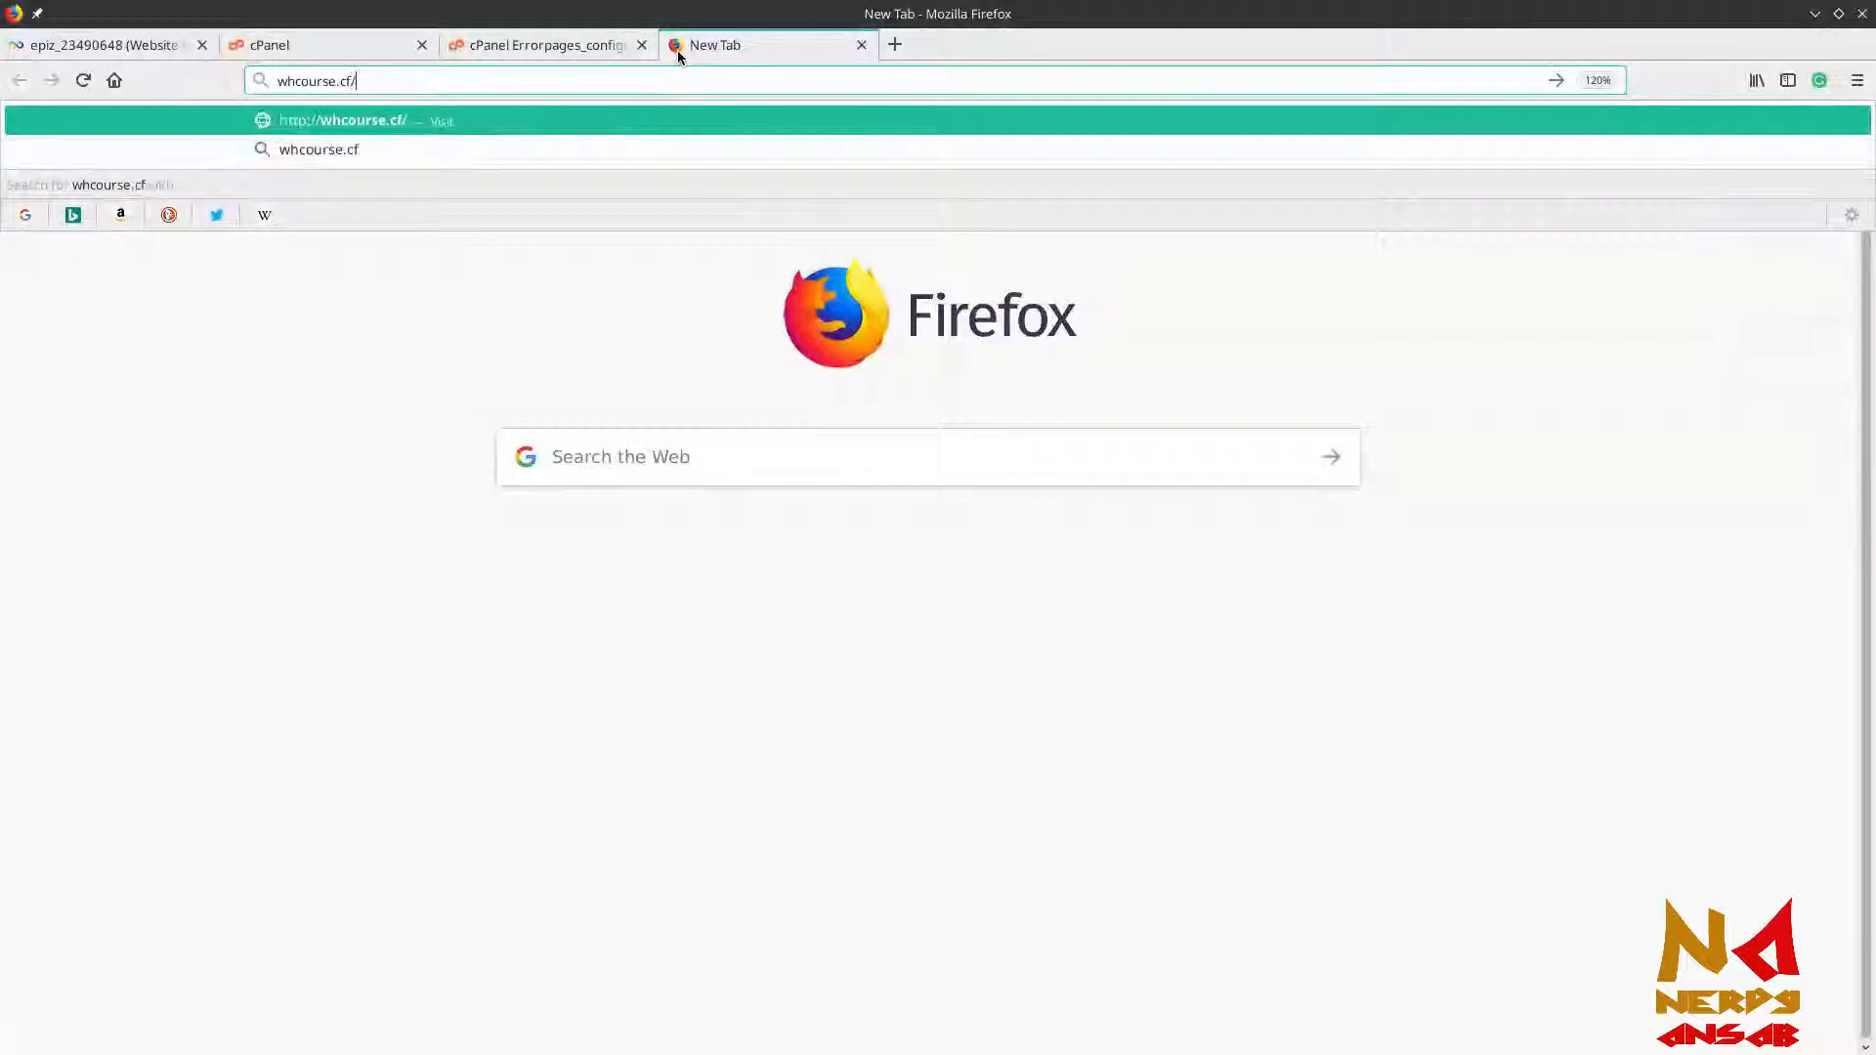
text(abc)
key(Return)
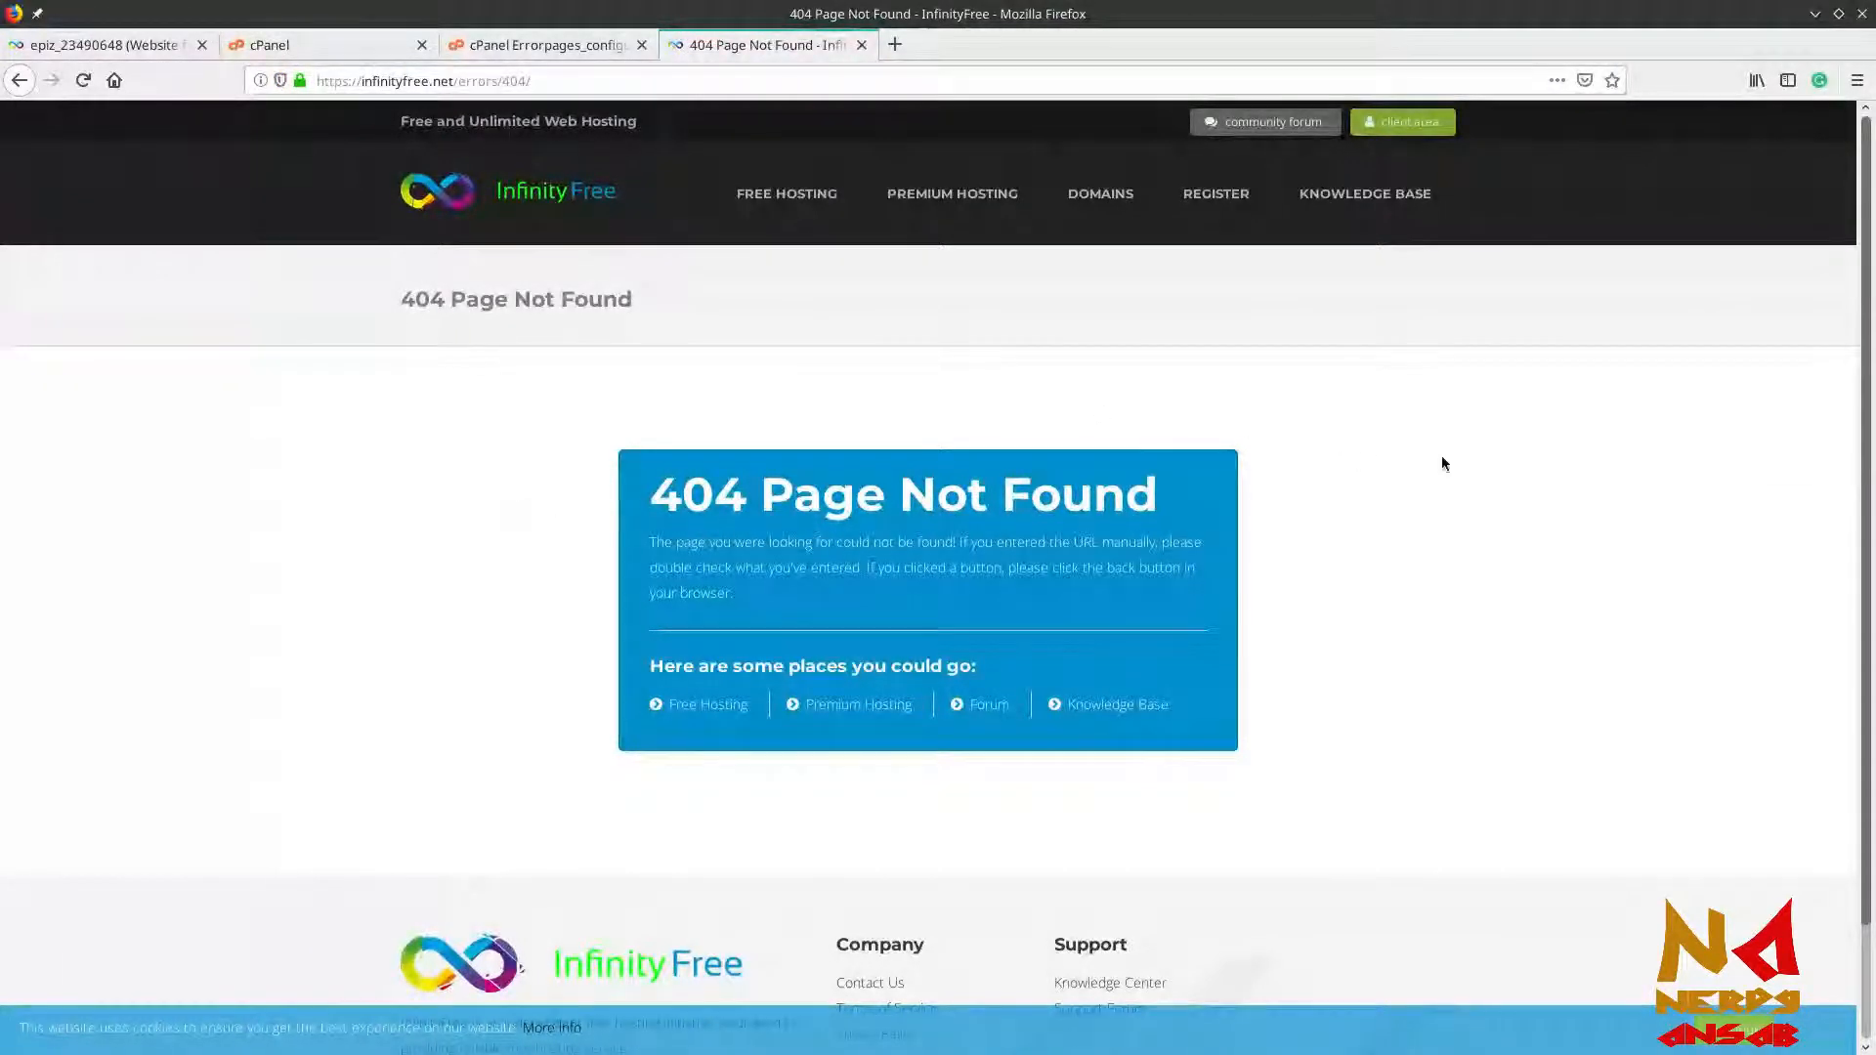
scroll(1355, 432, down, 2)
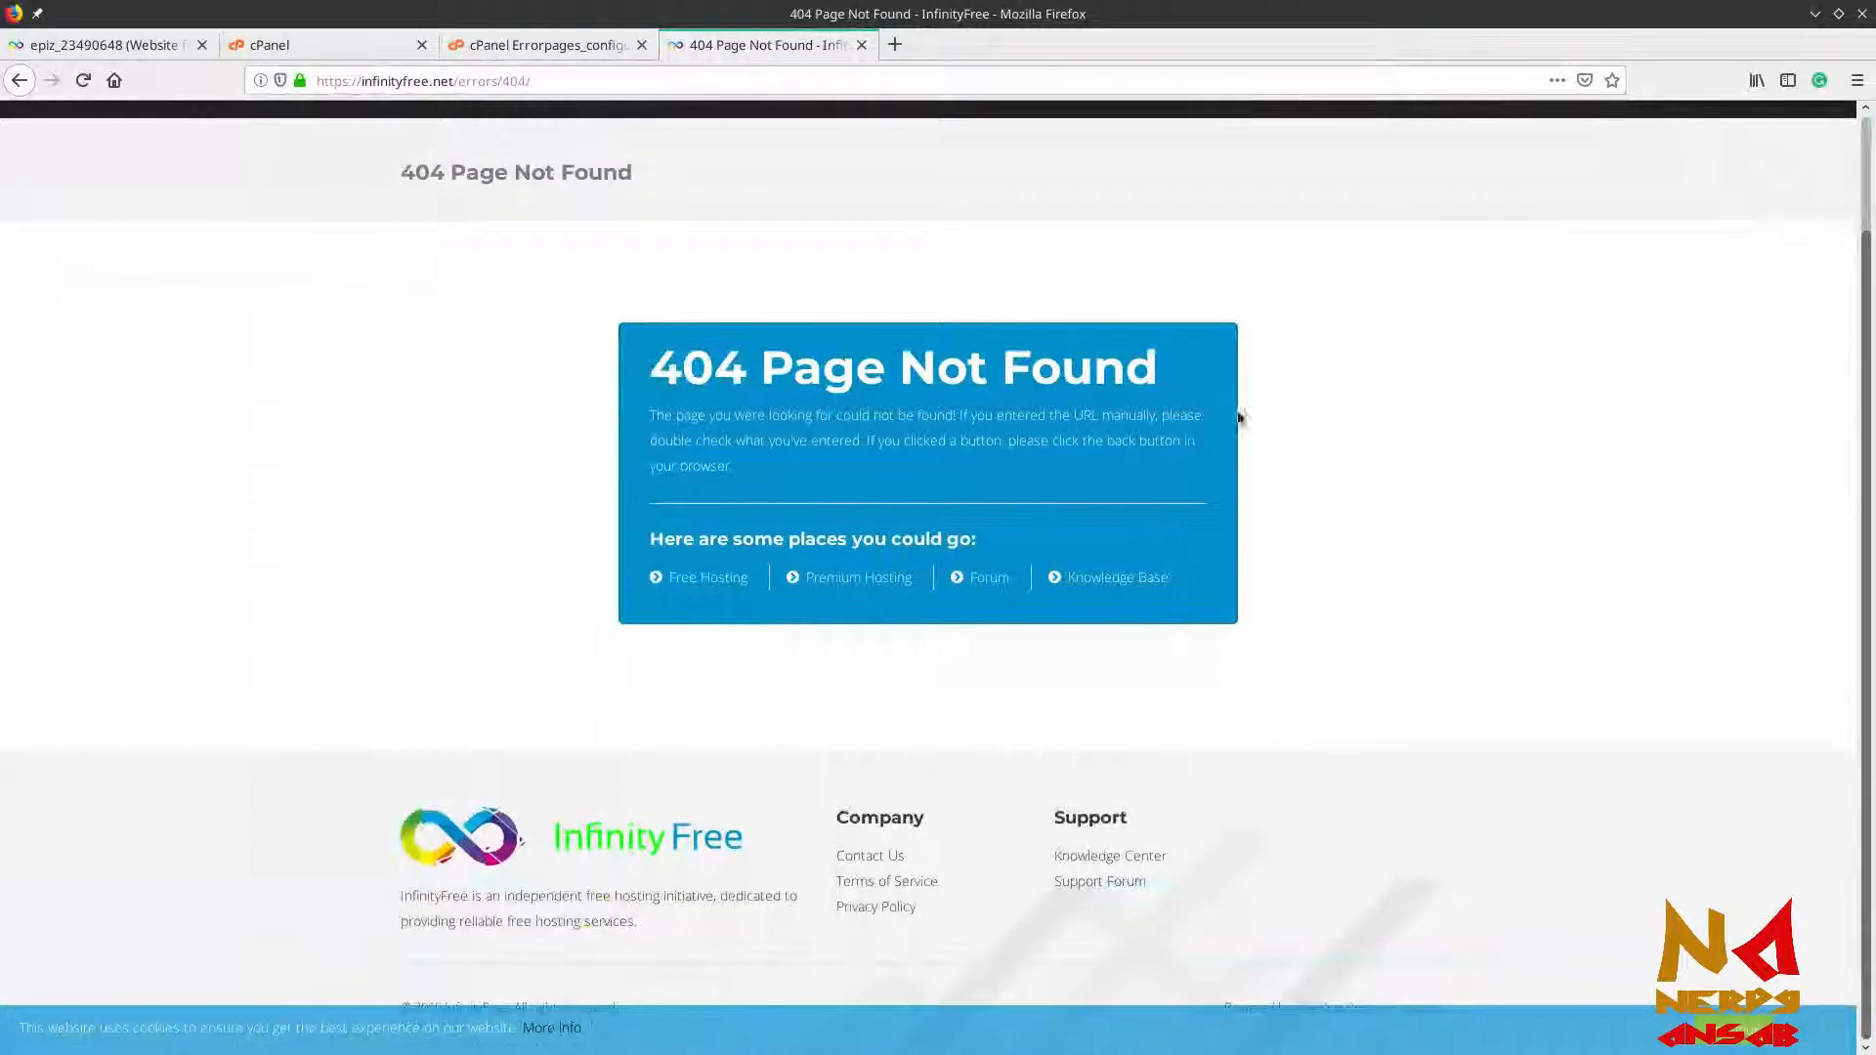
scroll(1216, 419, up, 2)
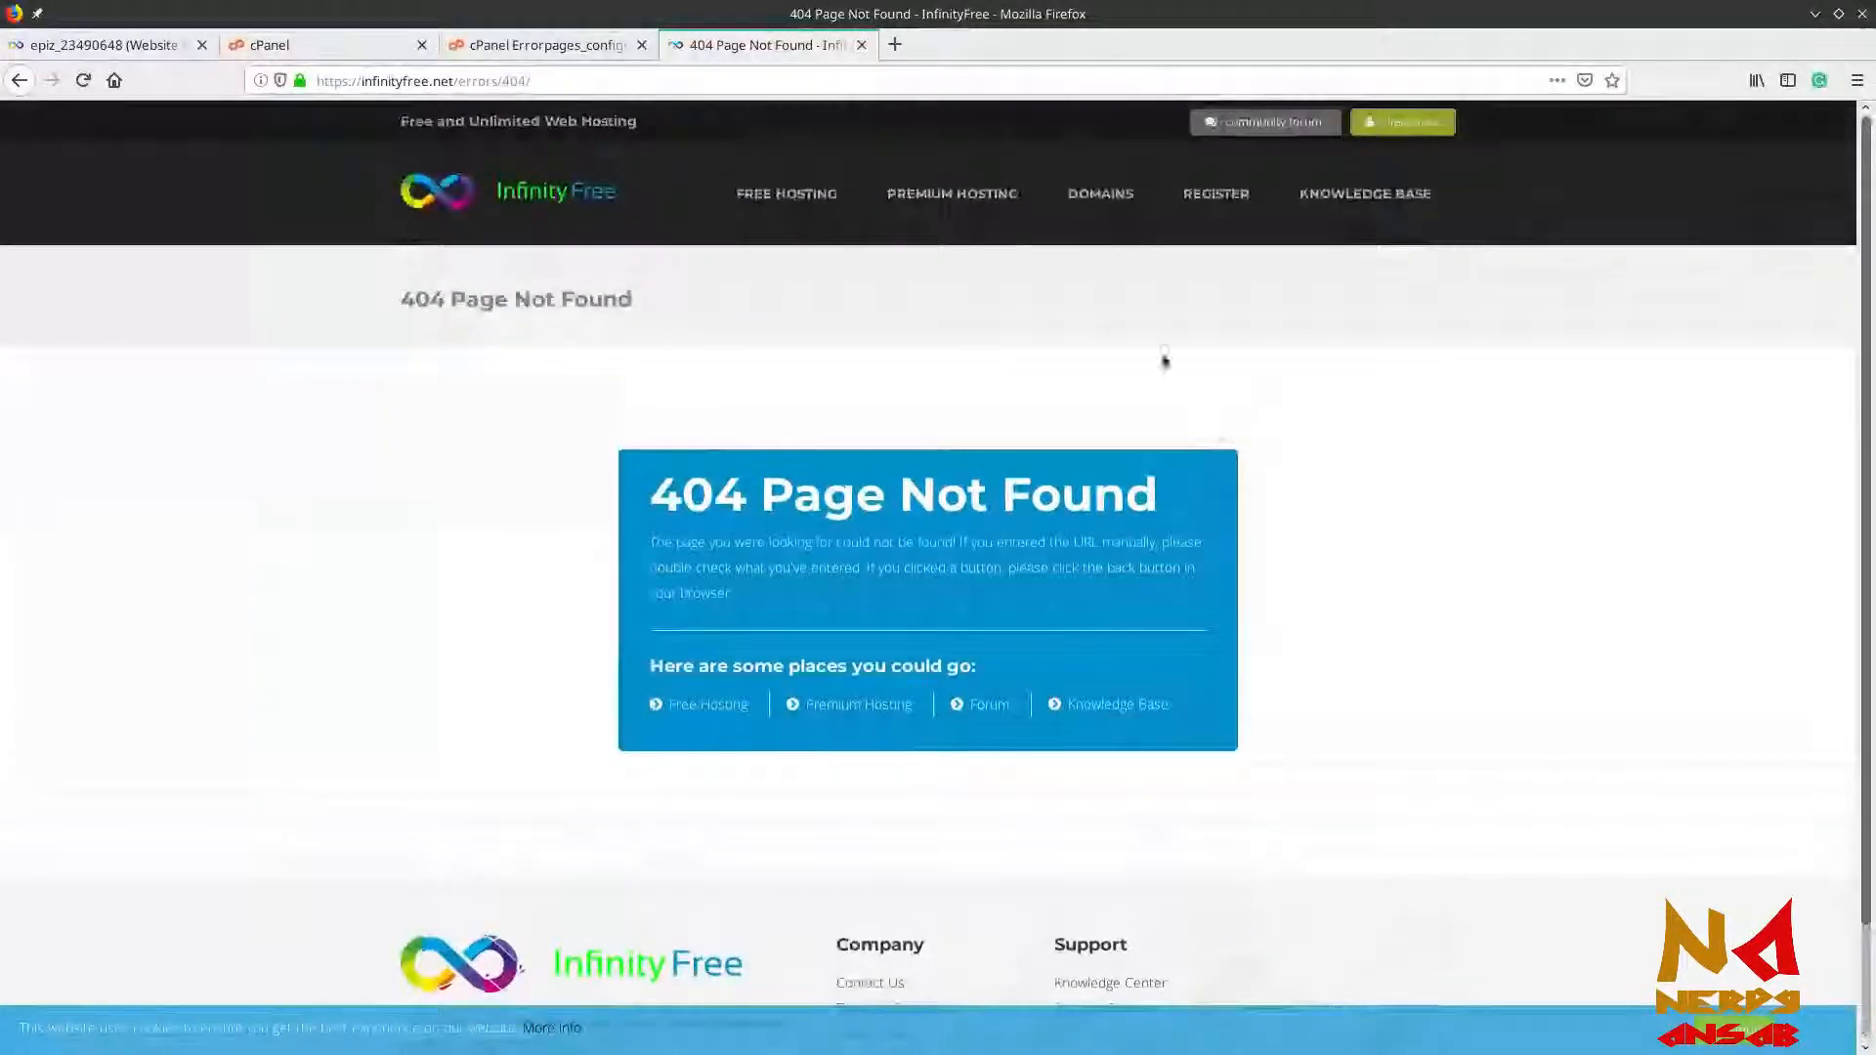
Set the 404 (Not Found) error page URL of whcourse.cf to google.com and save the error pages
click(560, 59)
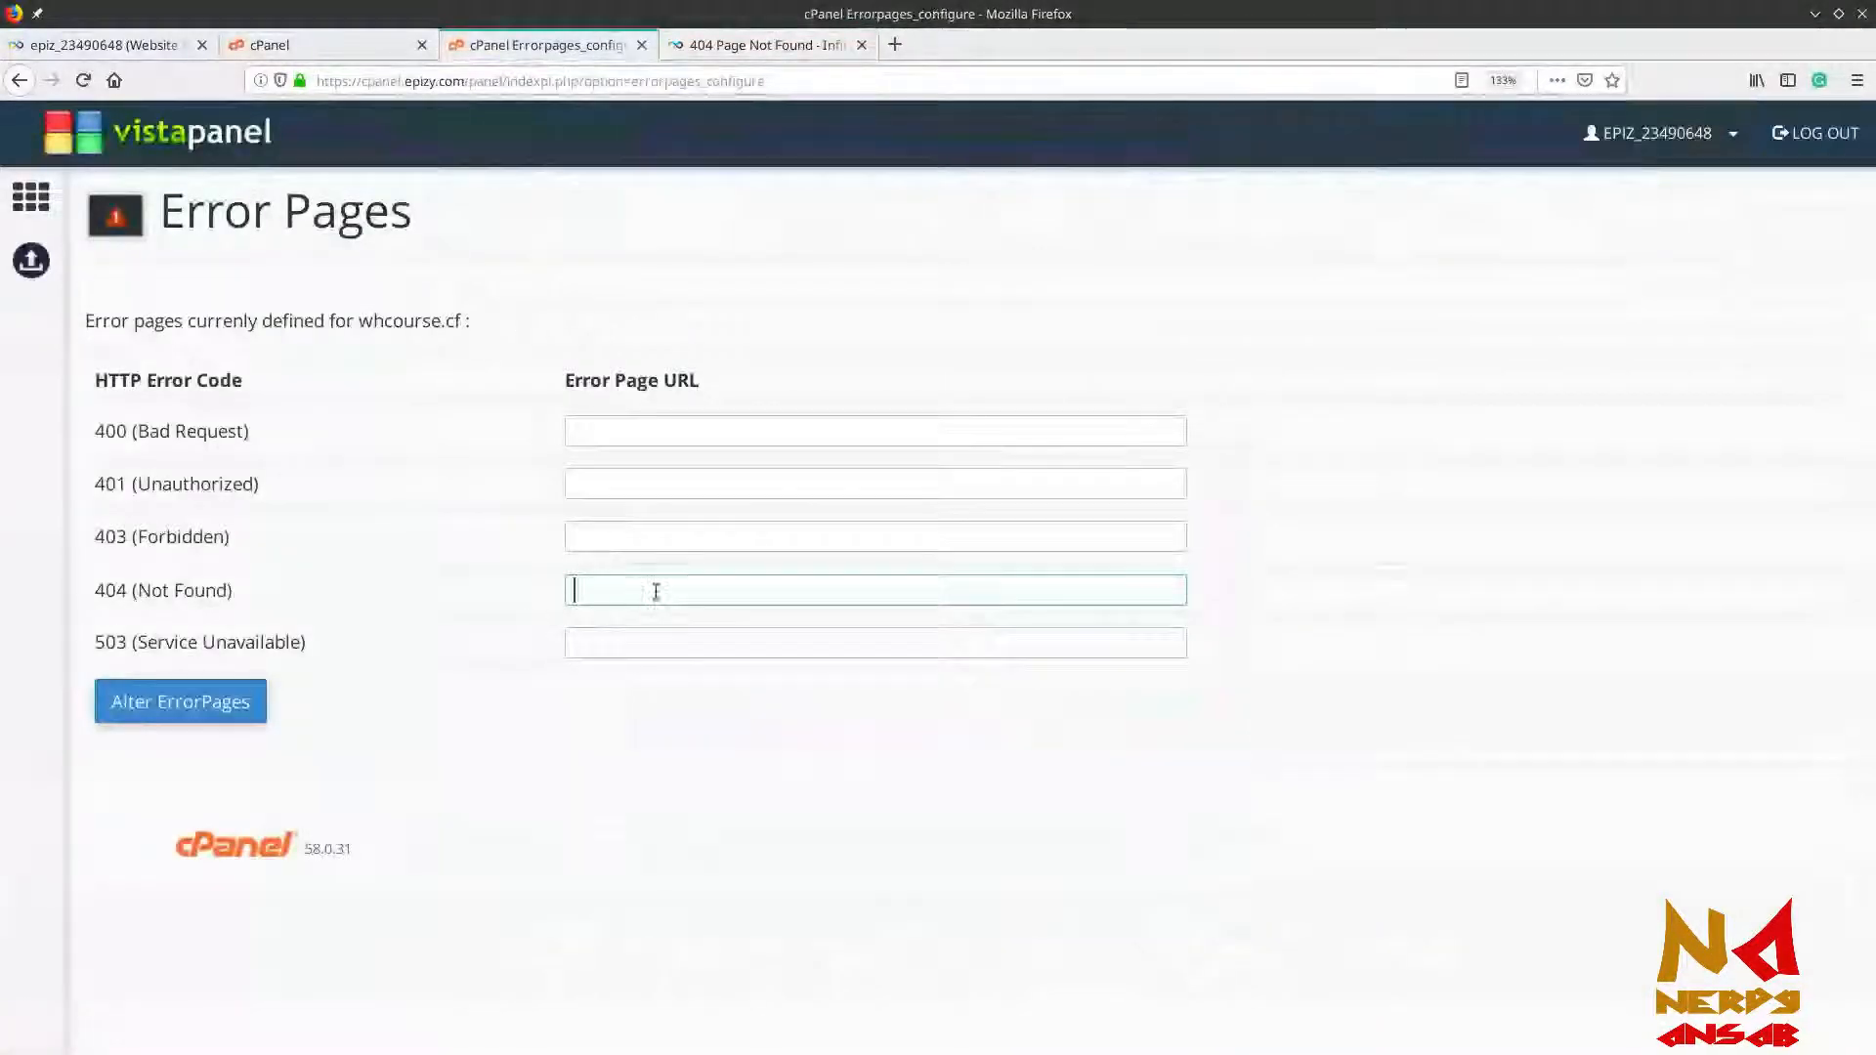
text(g)
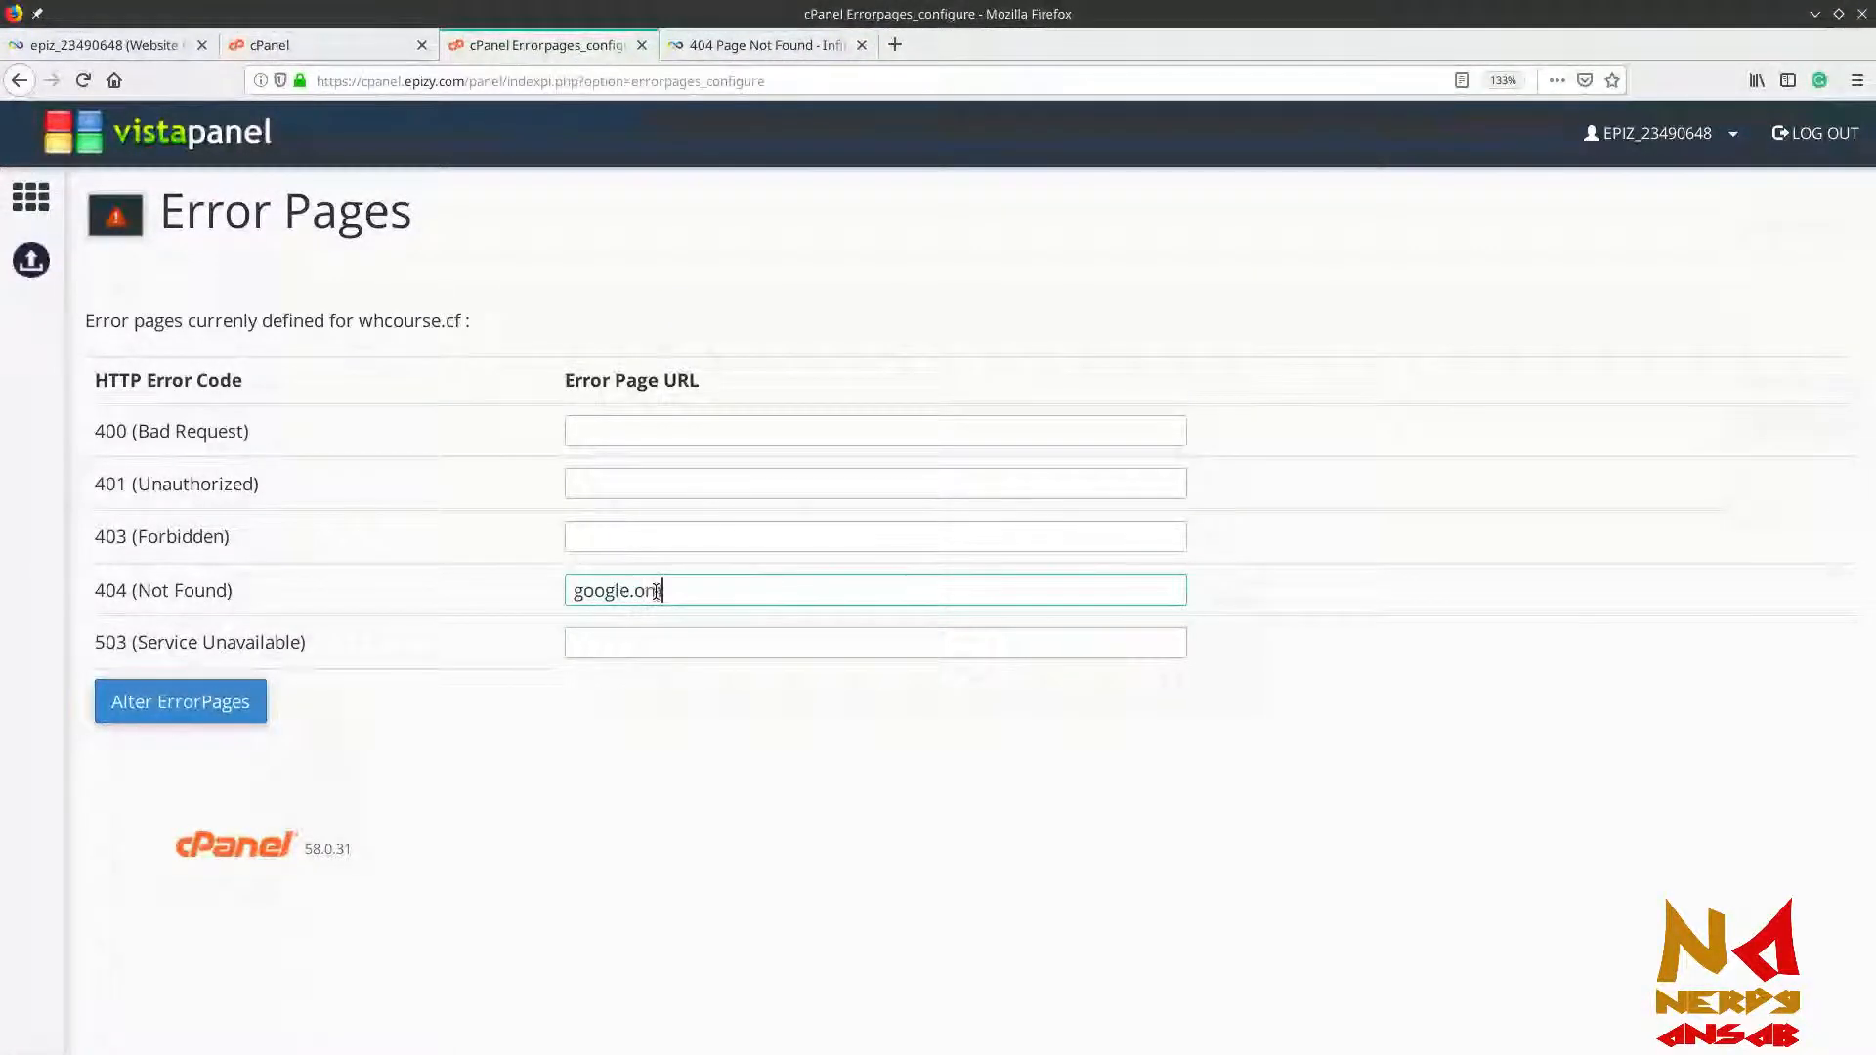
text(oogle.com)
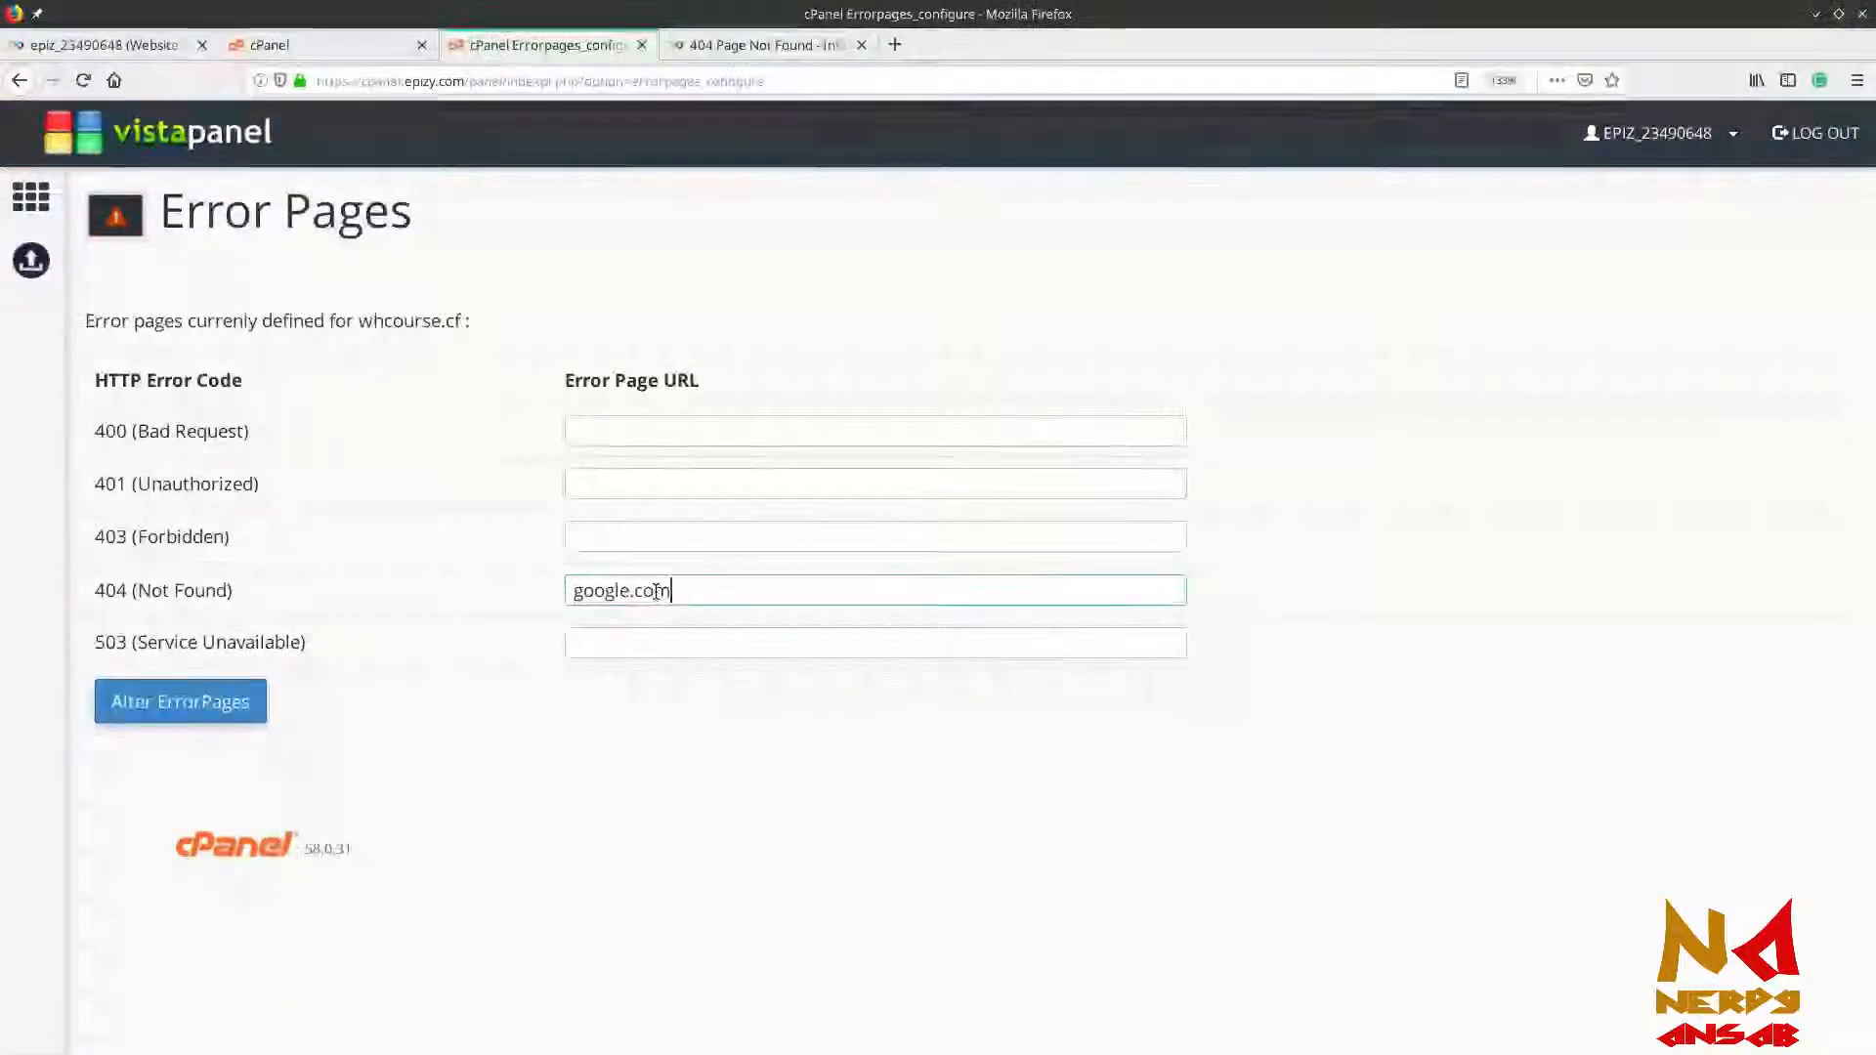
click(154, 710)
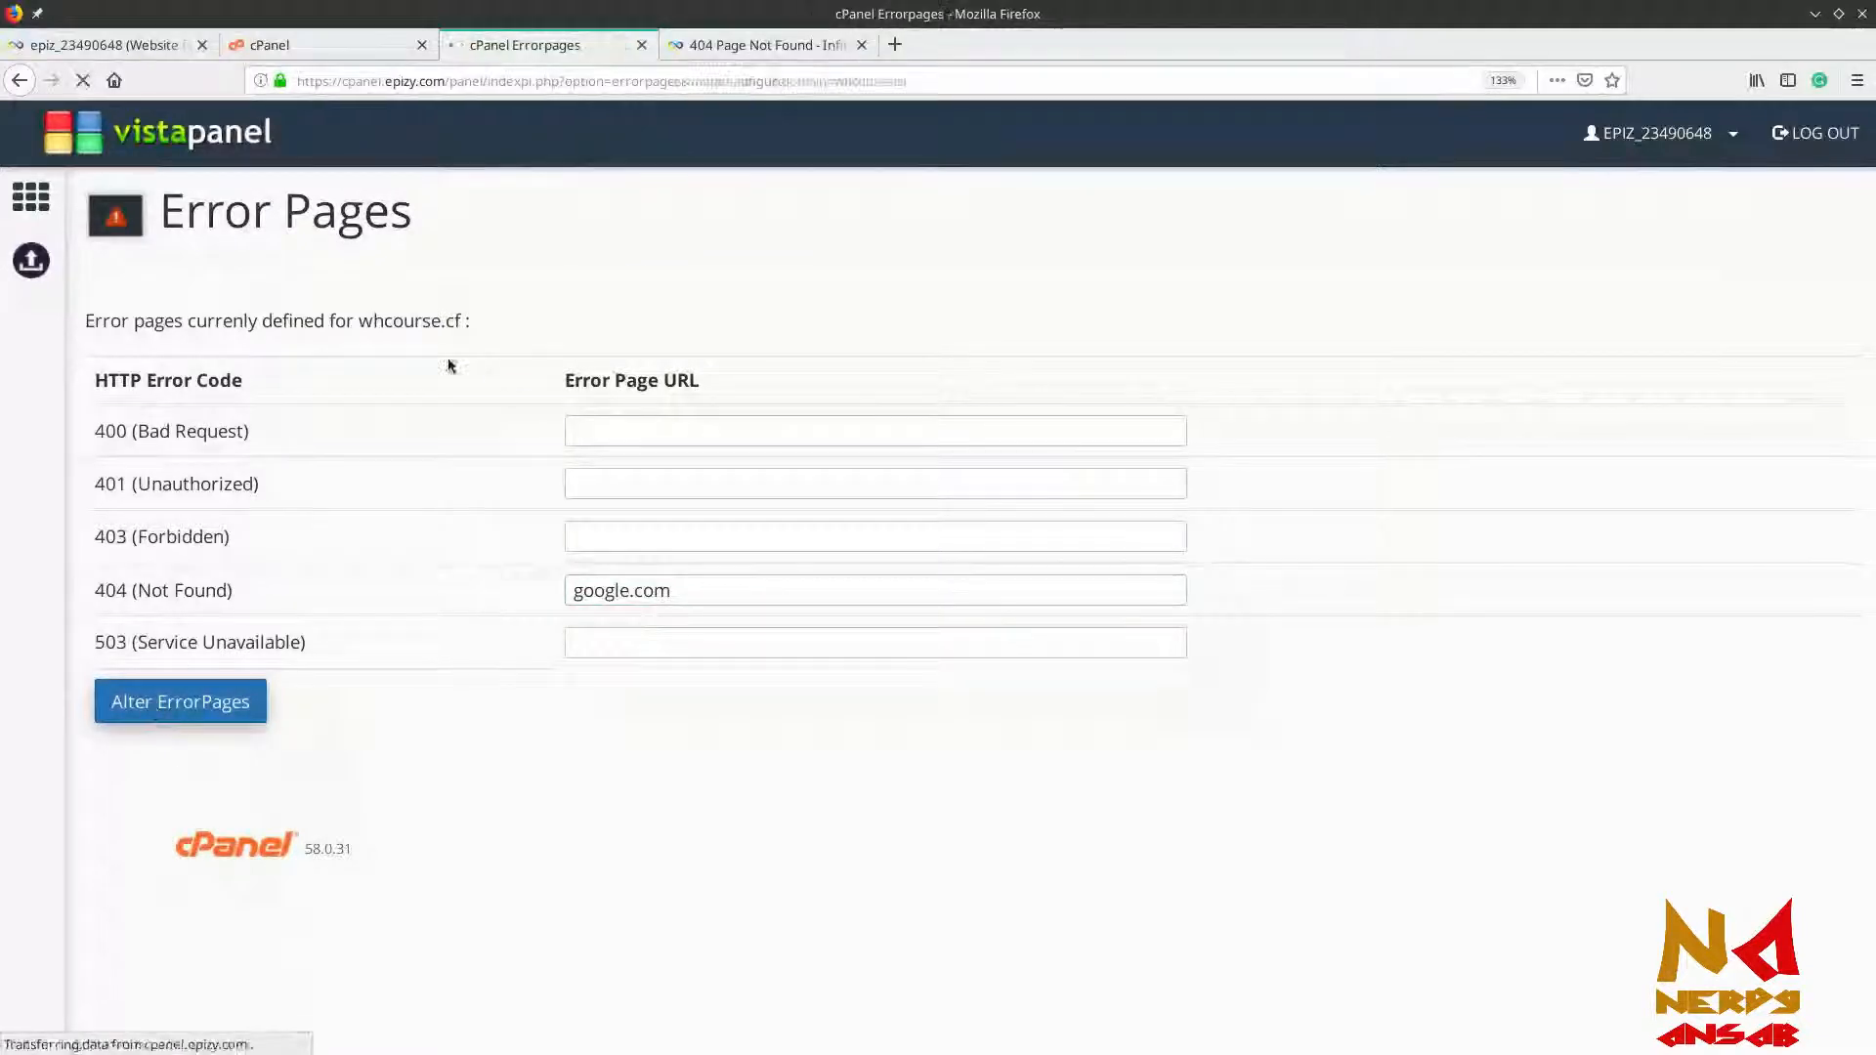
Load whcourse.com/adfds in the 404 test tab to try out the custom error page
click(720, 40)
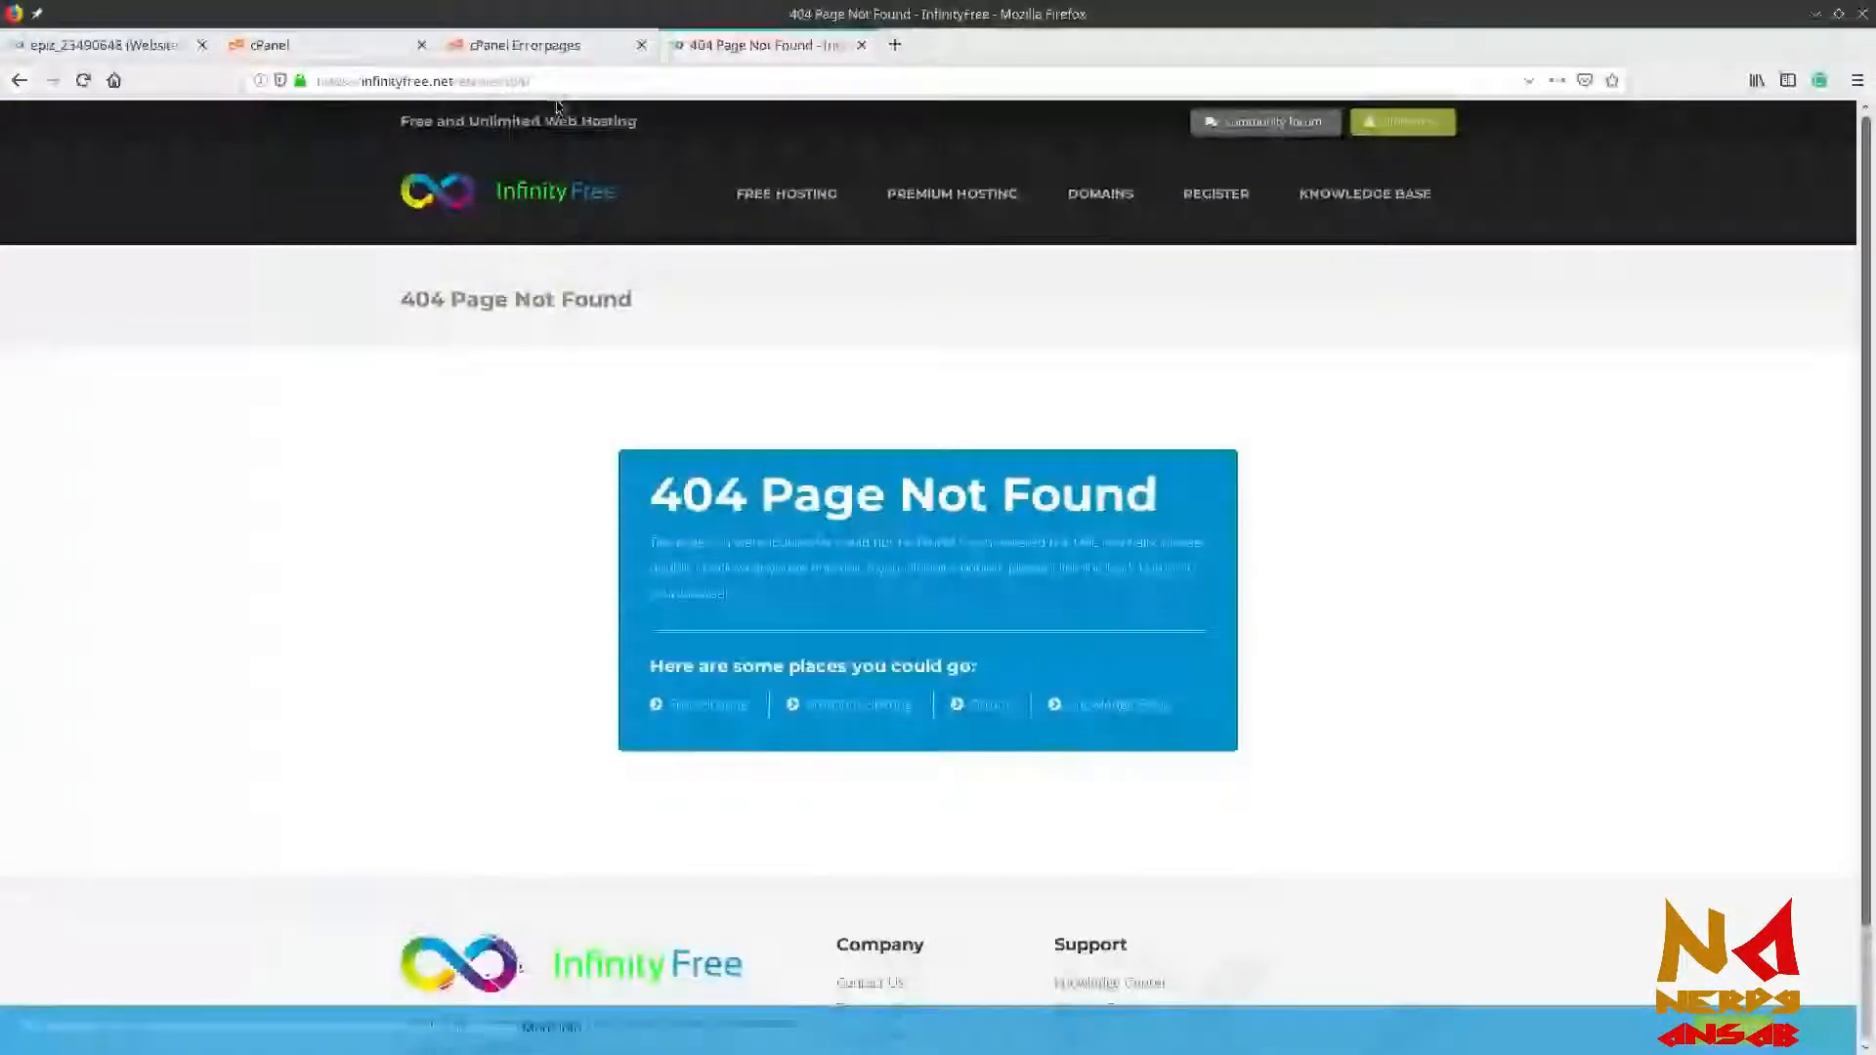
click(630, 89)
text(w)
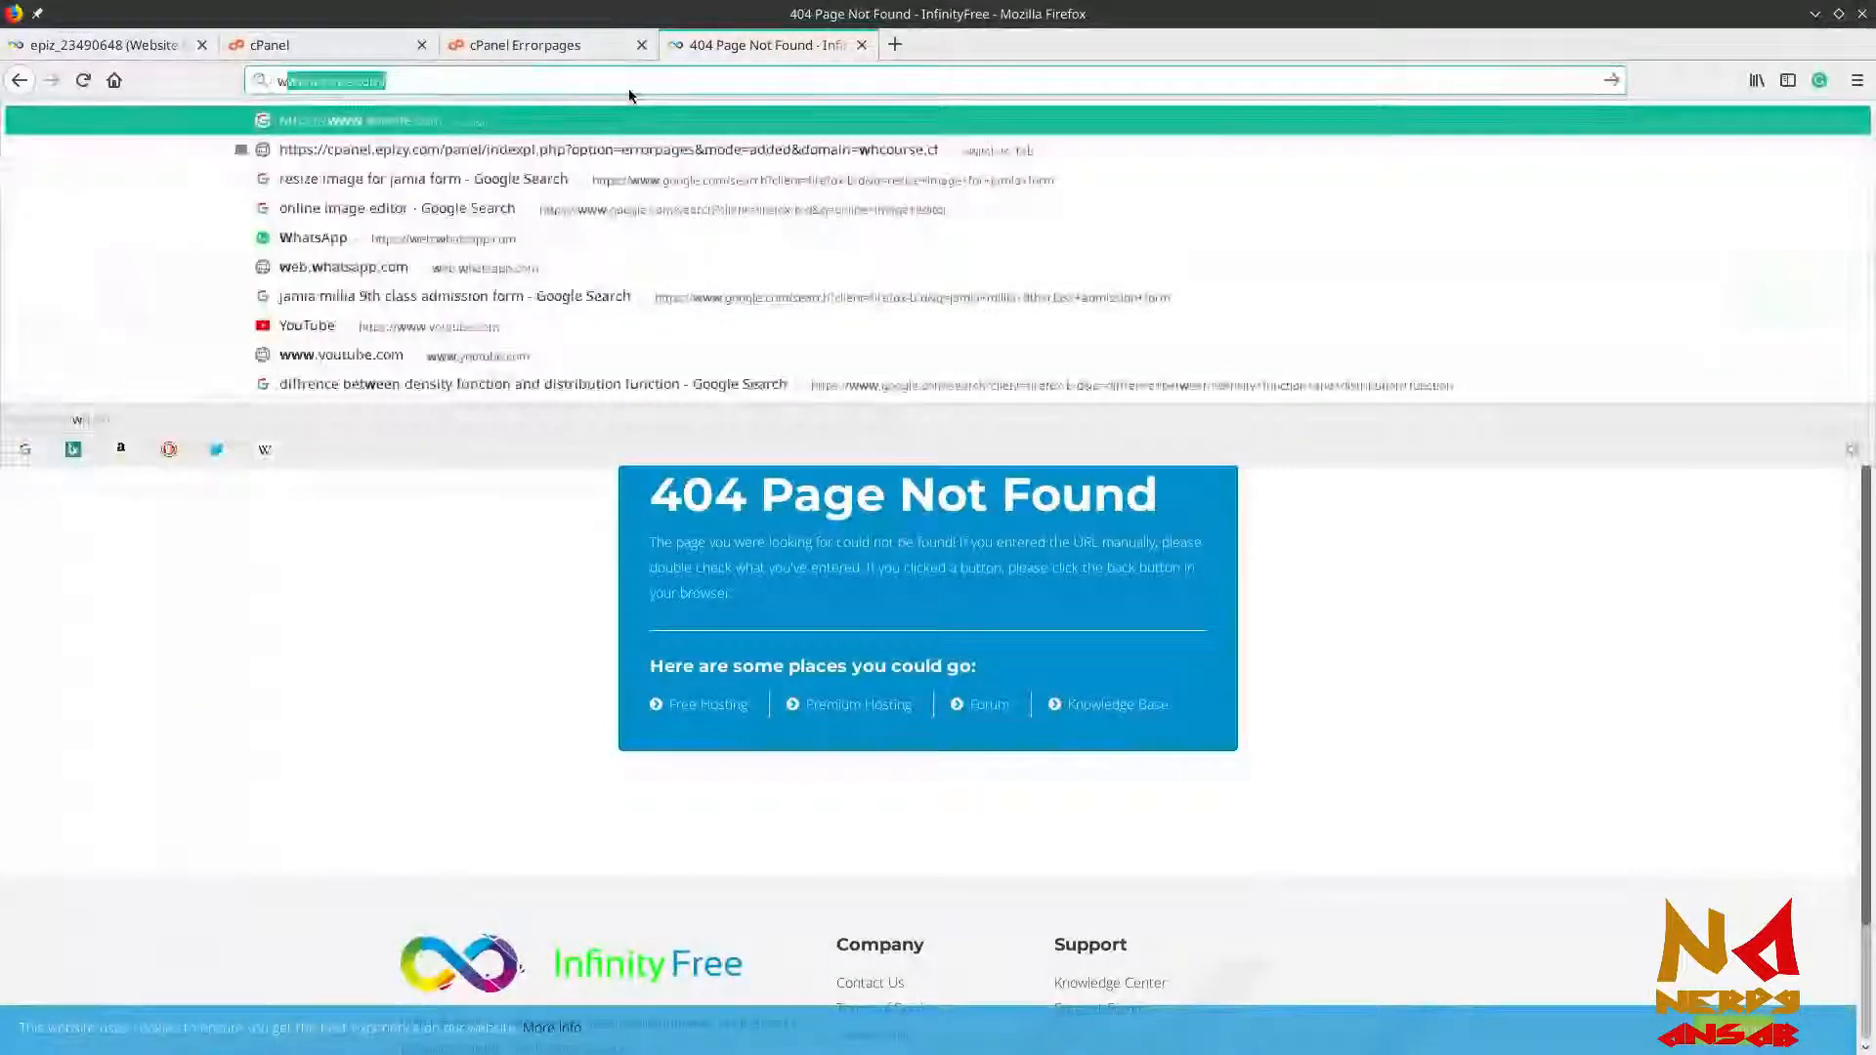
text(hcour)
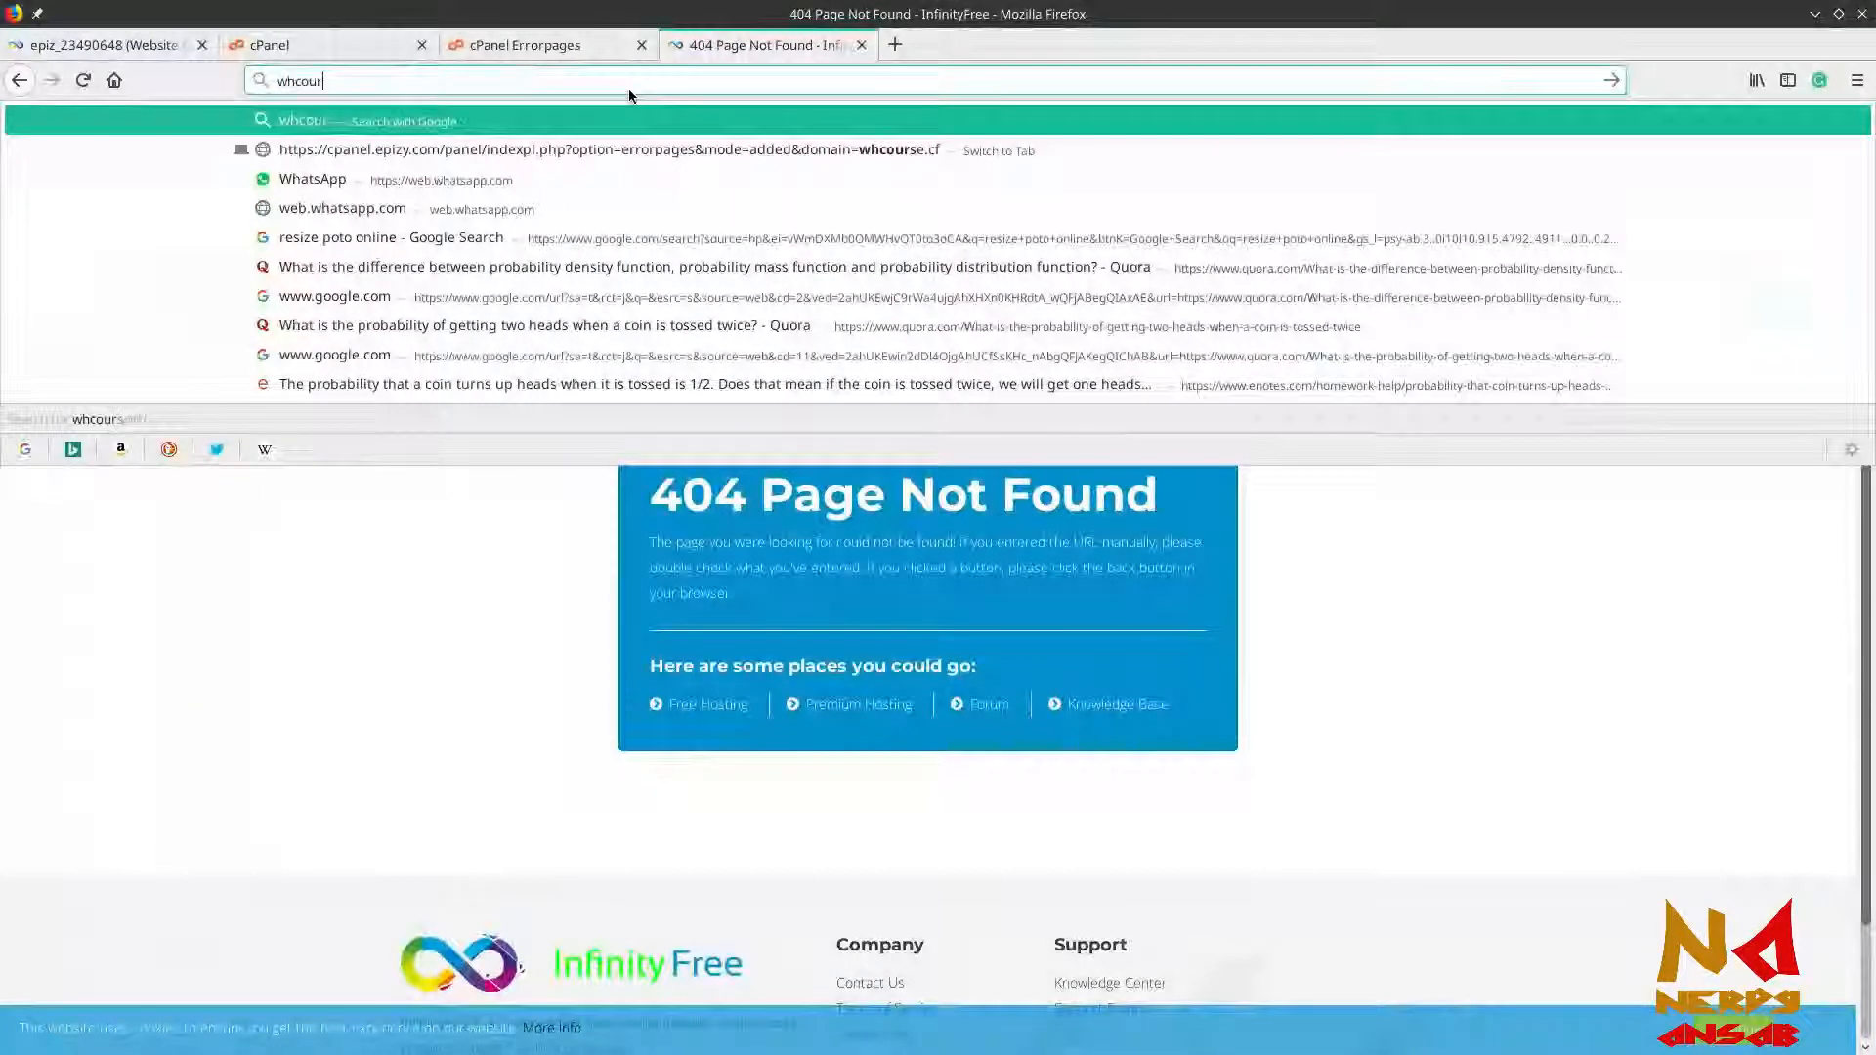
text(se.com)
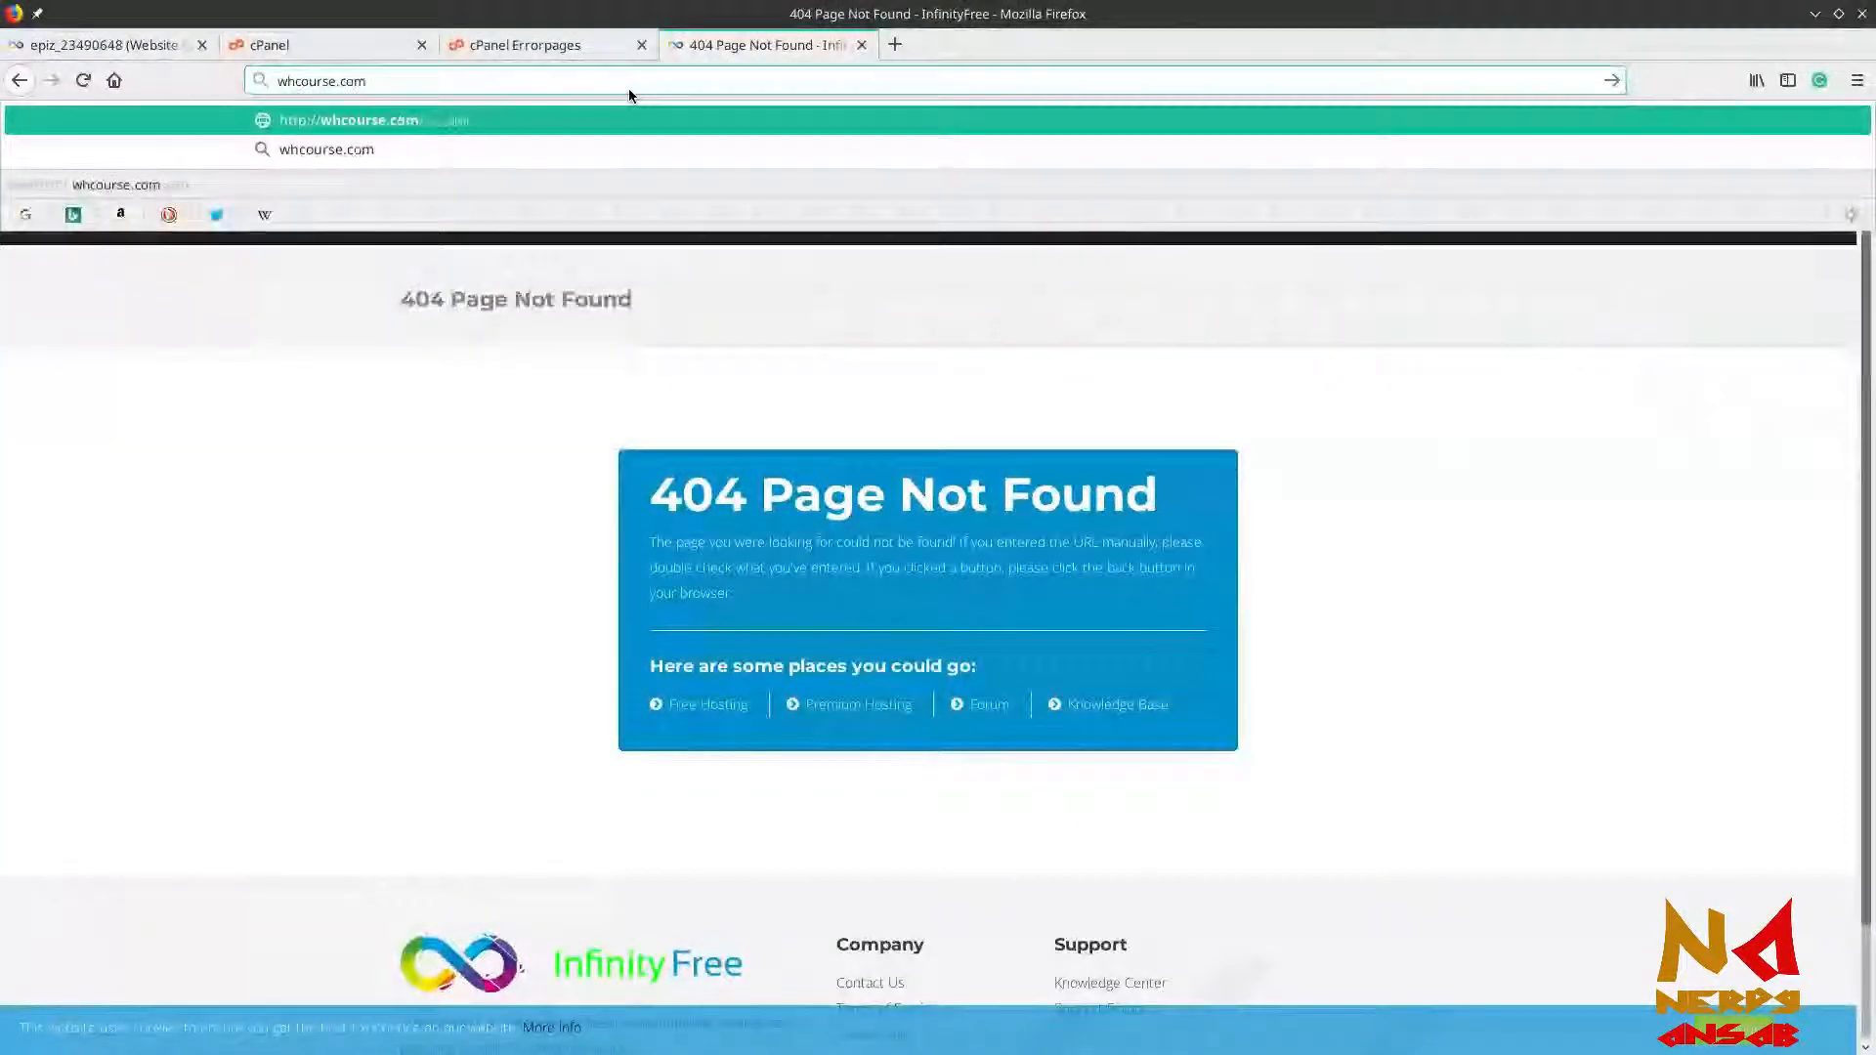
text(/adfds)
key(Return)
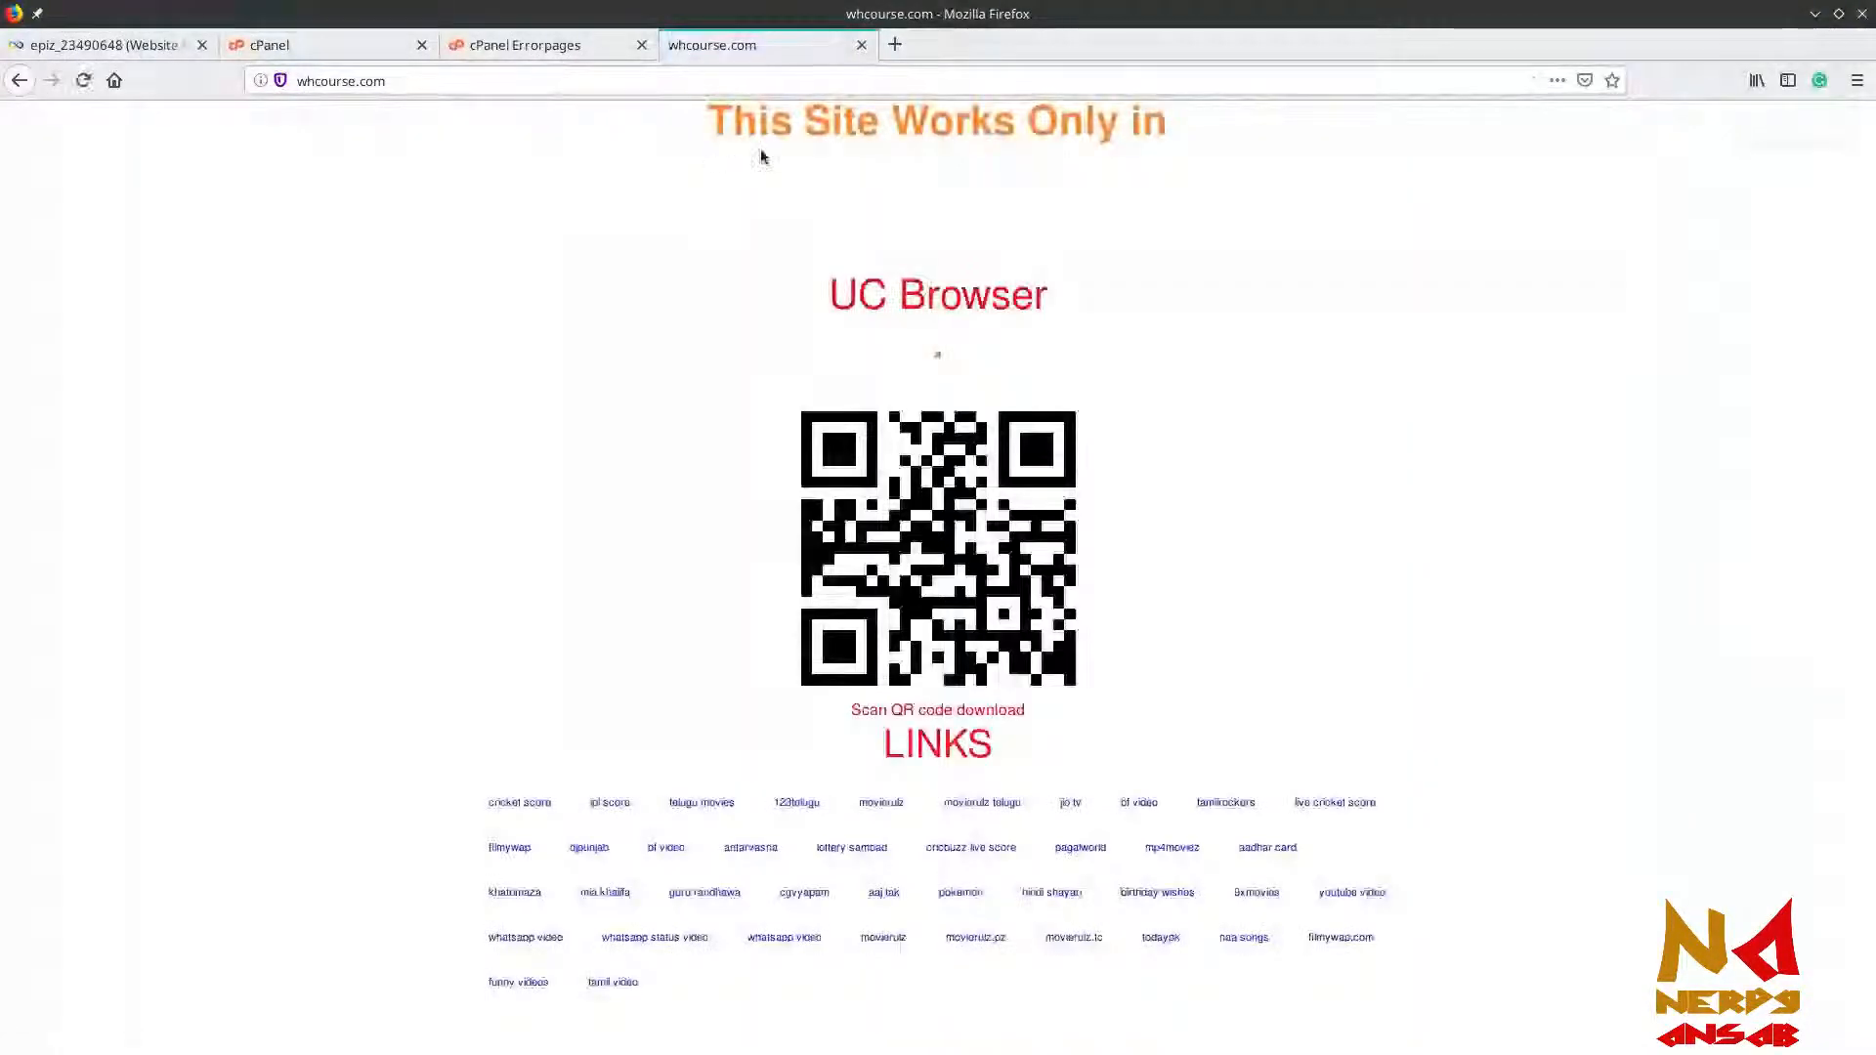
Return to the Error Pages tab and reopen the whcourse.cf error page settings to check the saved 404 URL
click(555, 47)
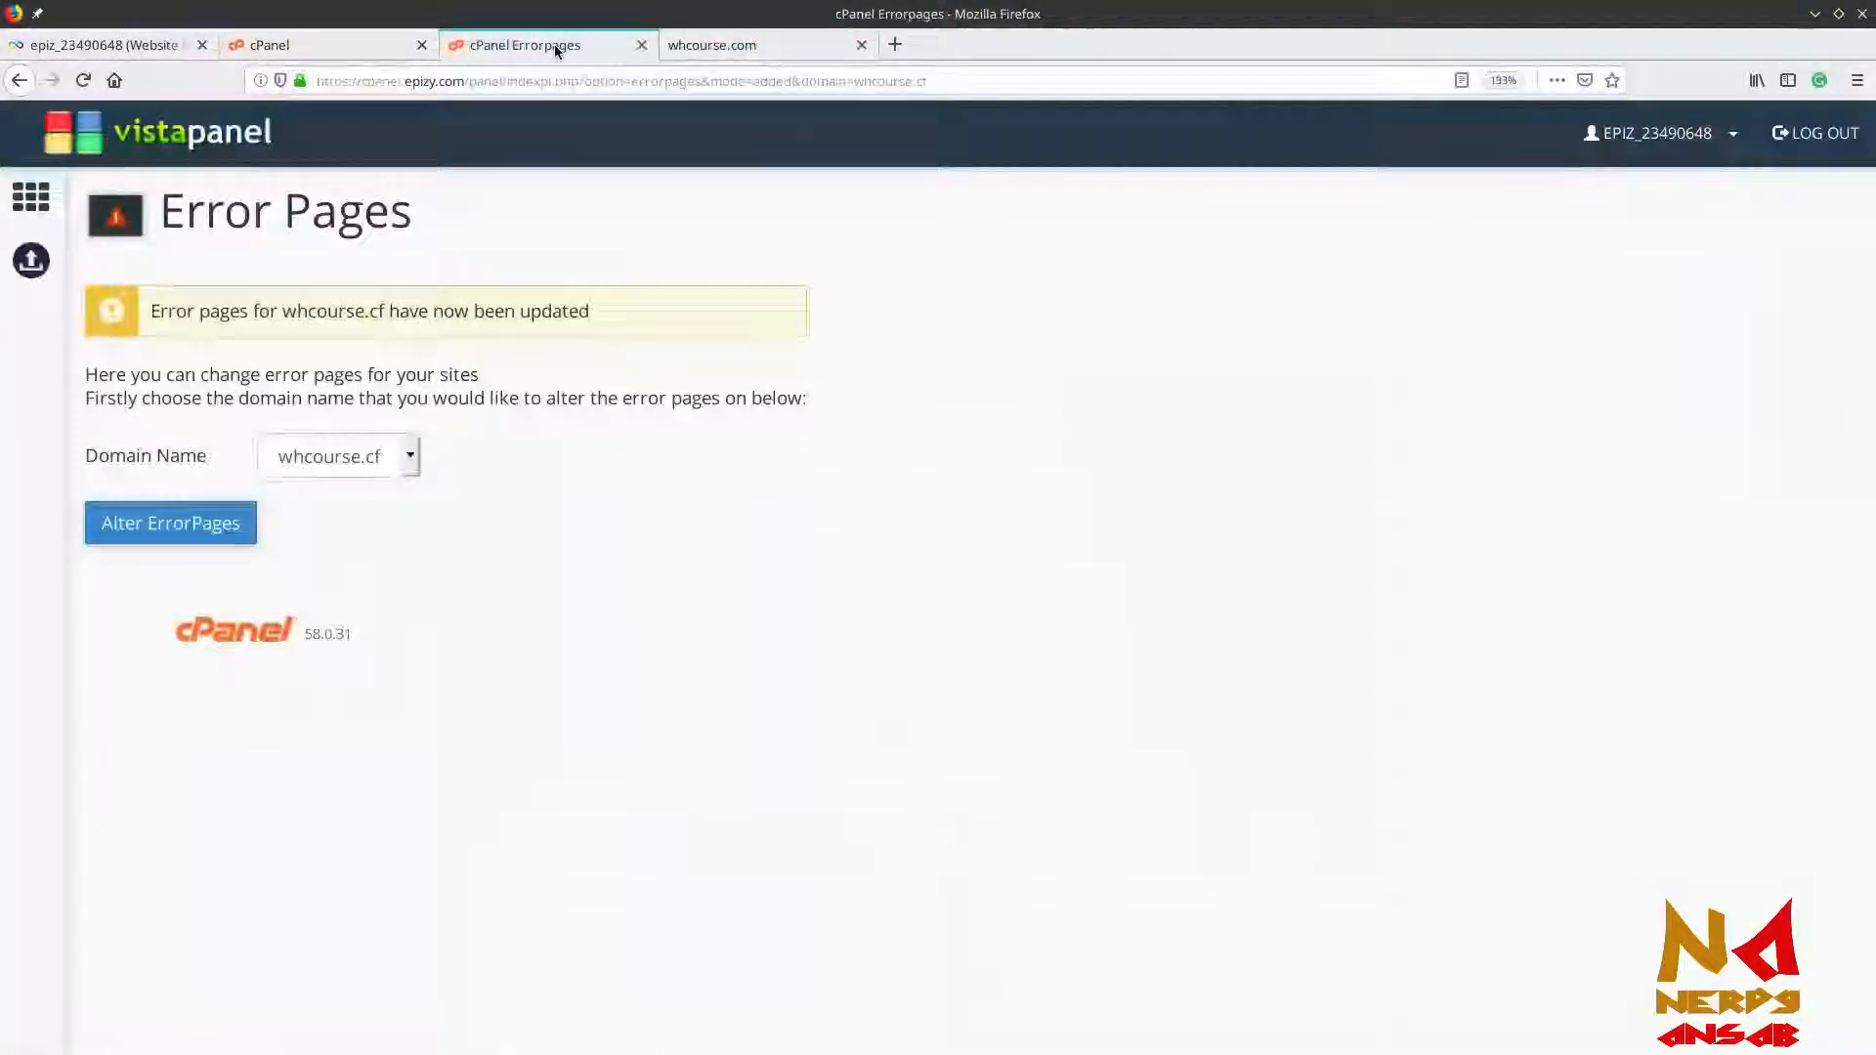
click(216, 518)
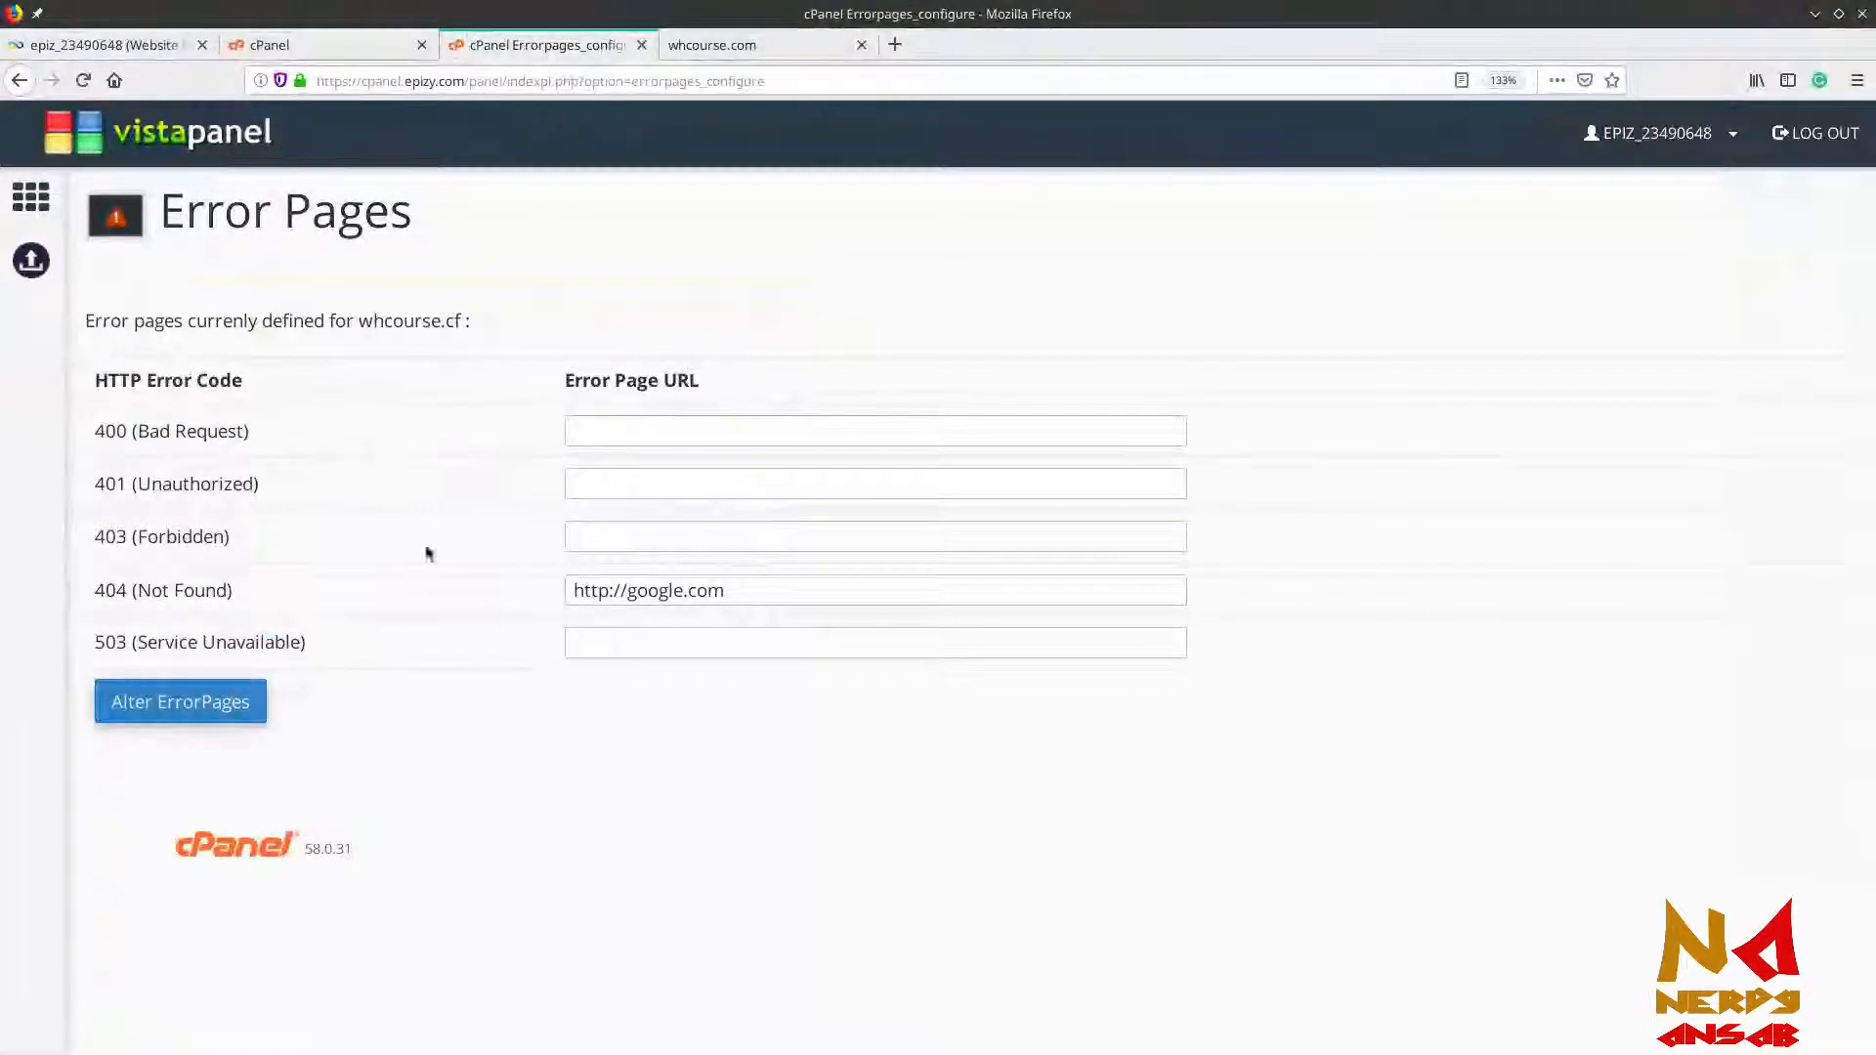
Load whcourse.cf/abcd in the 404 test tab to try out the custom Not Found page
drag(733, 590, 541, 568)
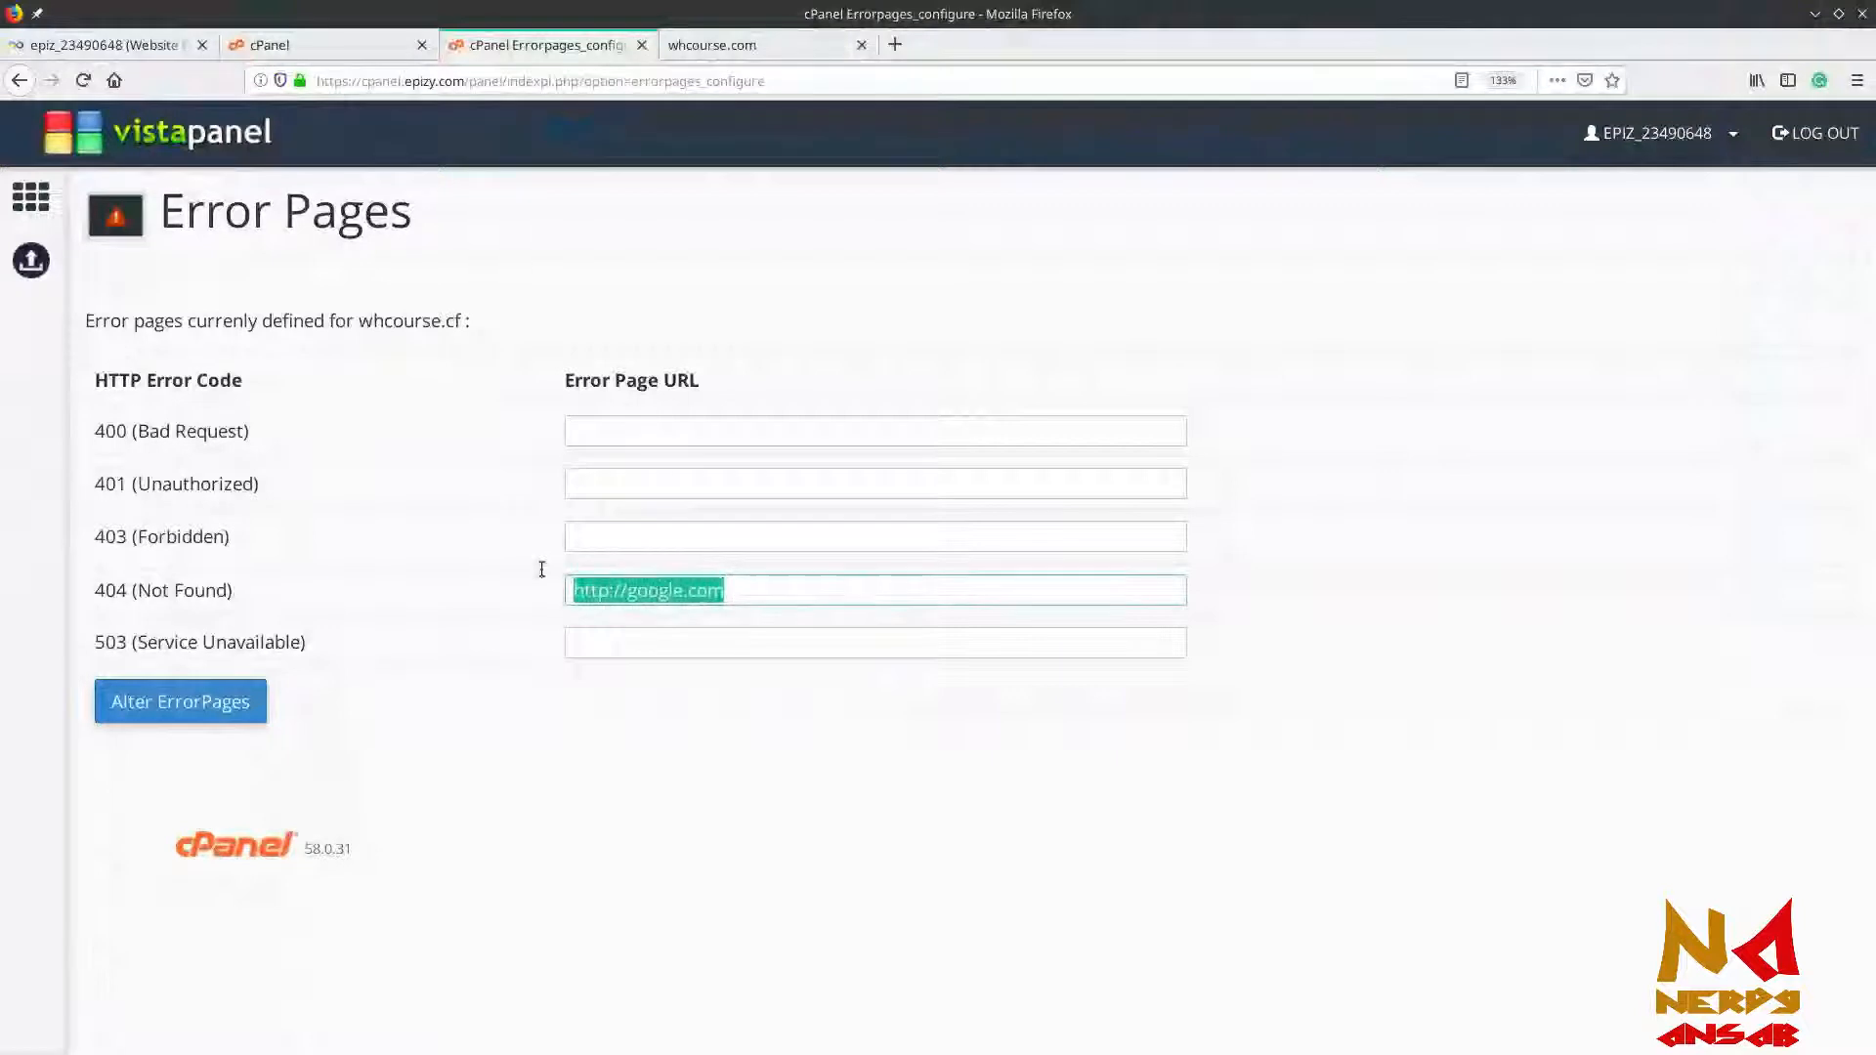
click(764, 45)
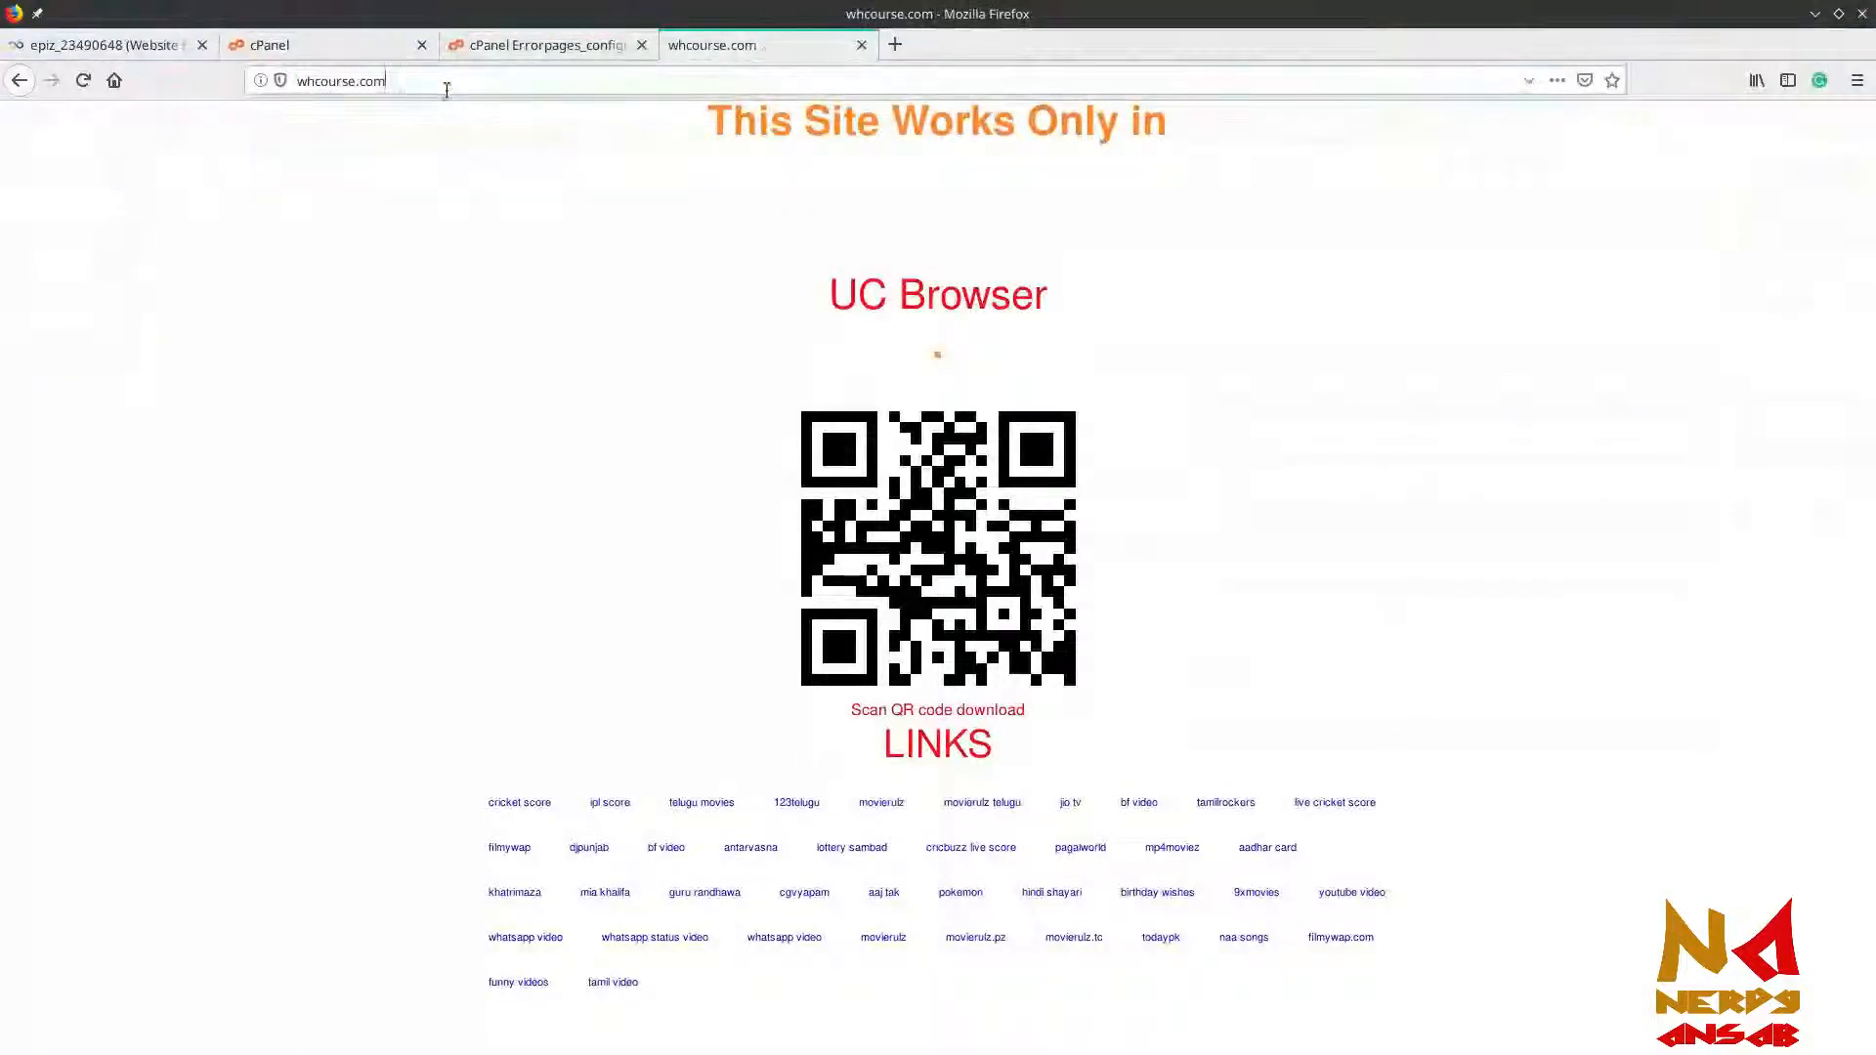
key(BackSpace)
key(BackSpace)
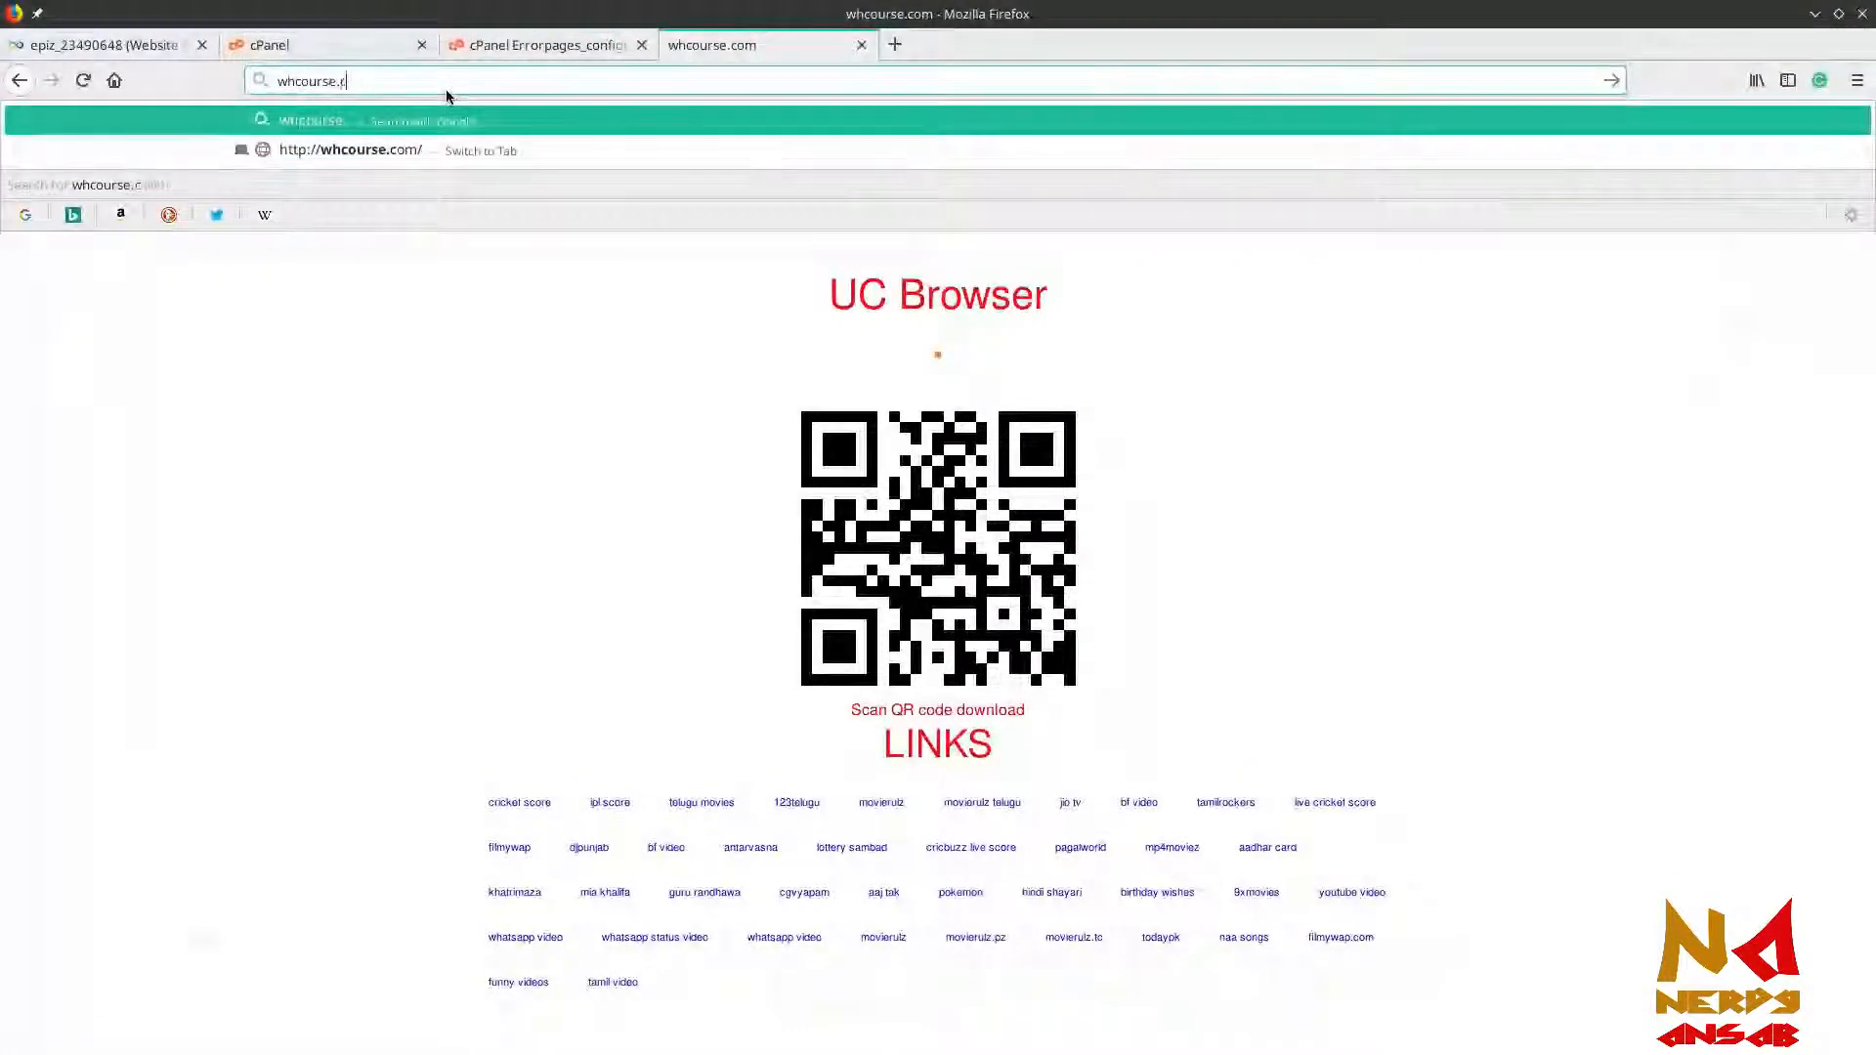
text(f/ab)
text(cd)
key(Return)
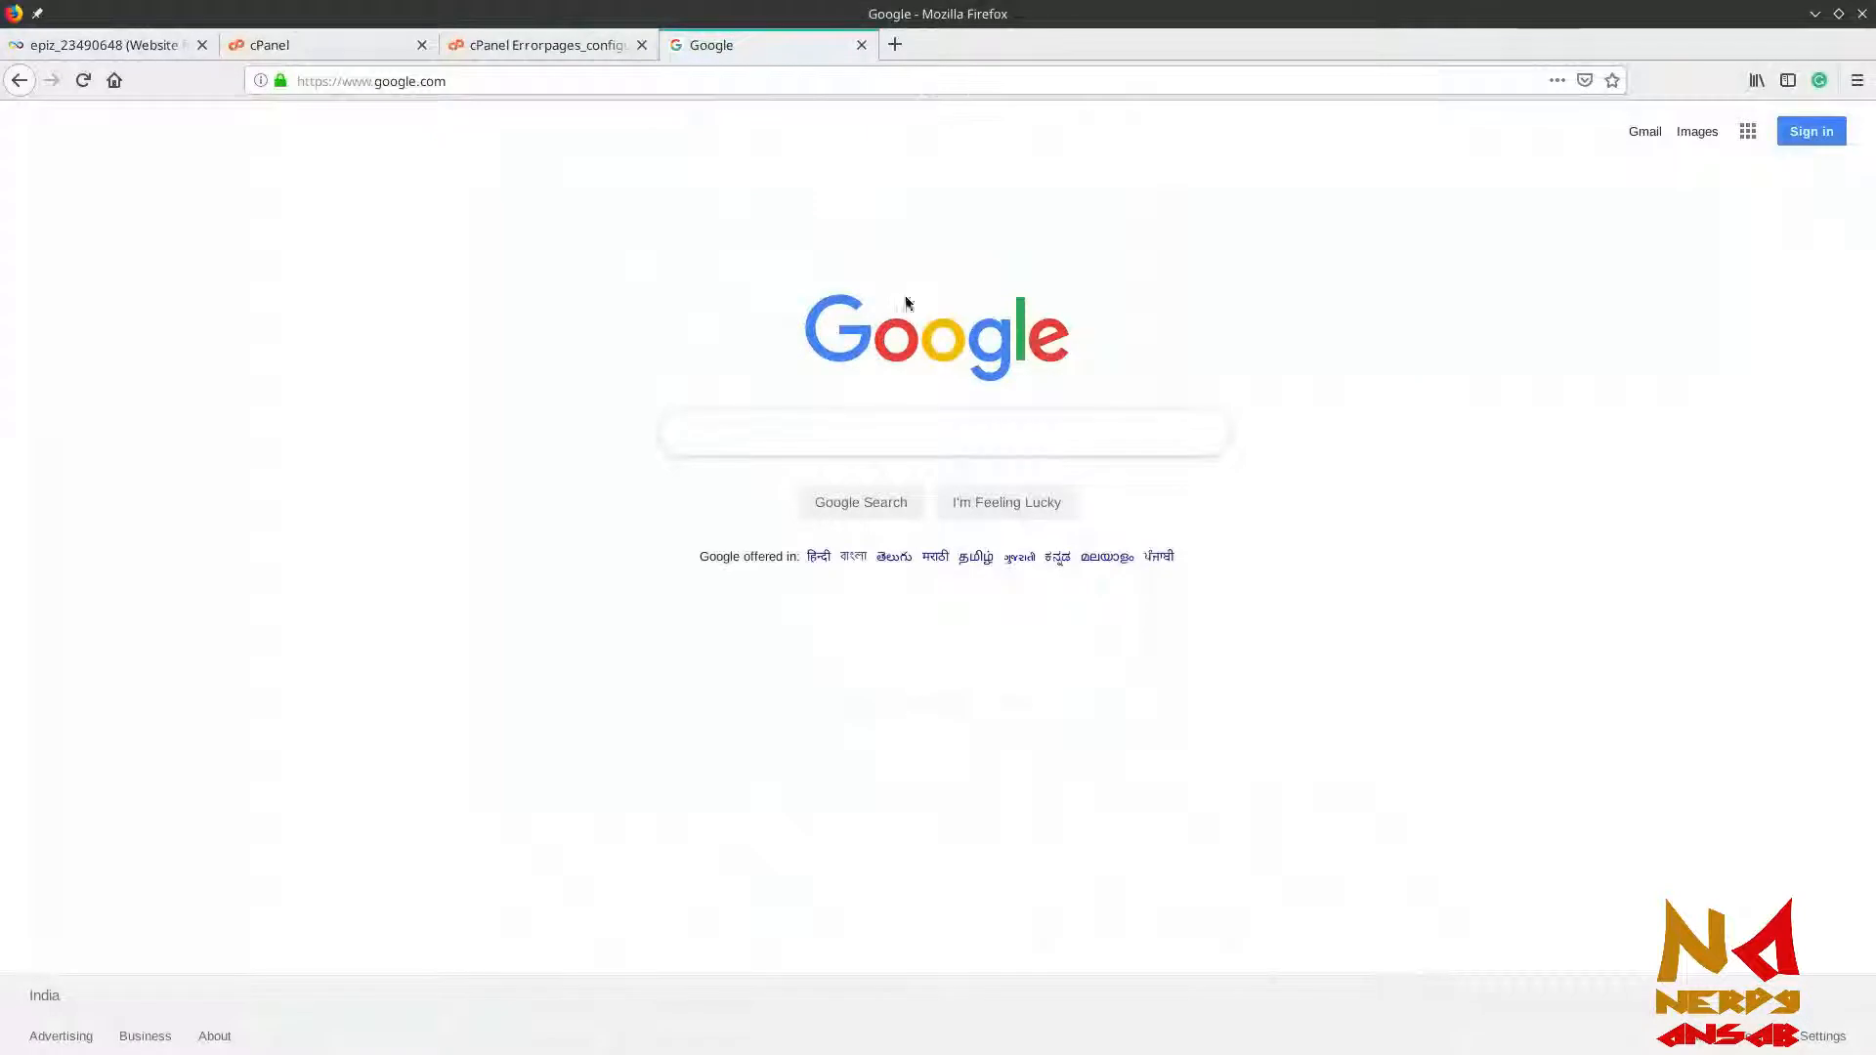
Clear the 404 (Not Found) error page URL of whcourse.cf, save the error pages, and close the Error Pages and test tabs
click(548, 44)
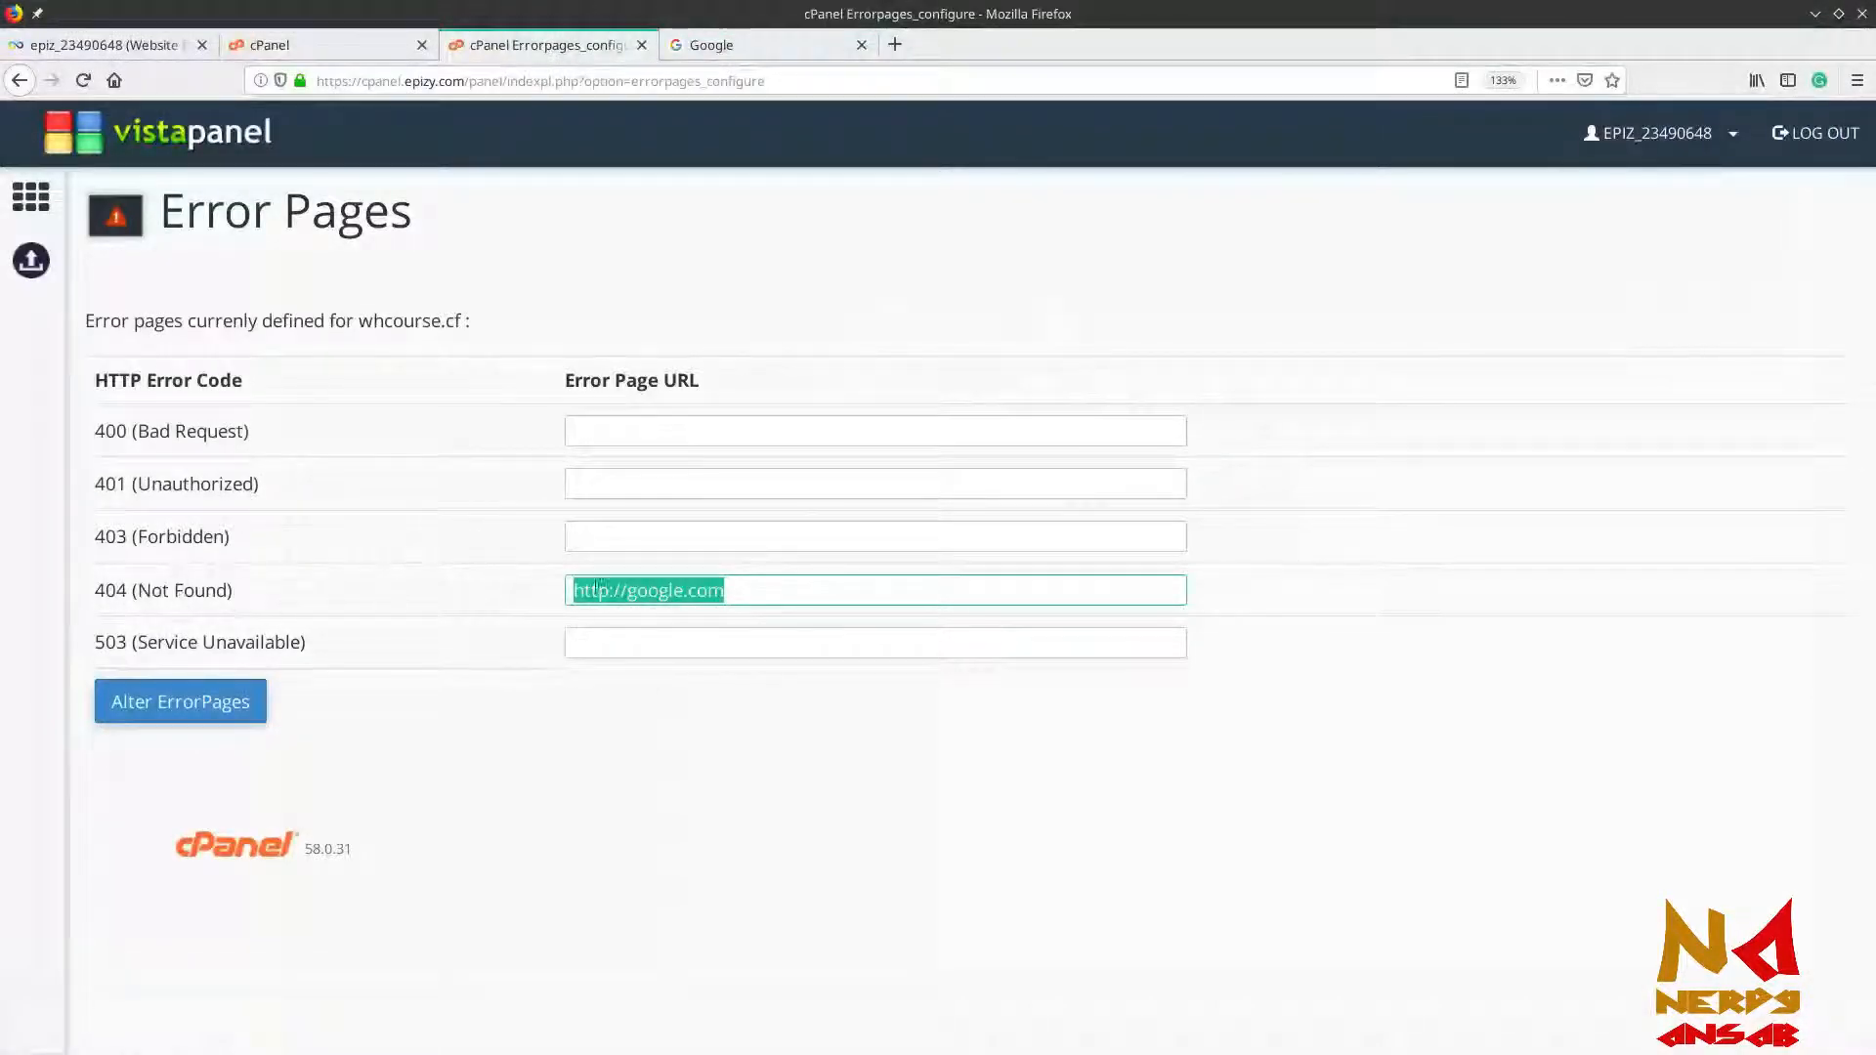
key(BackSpace)
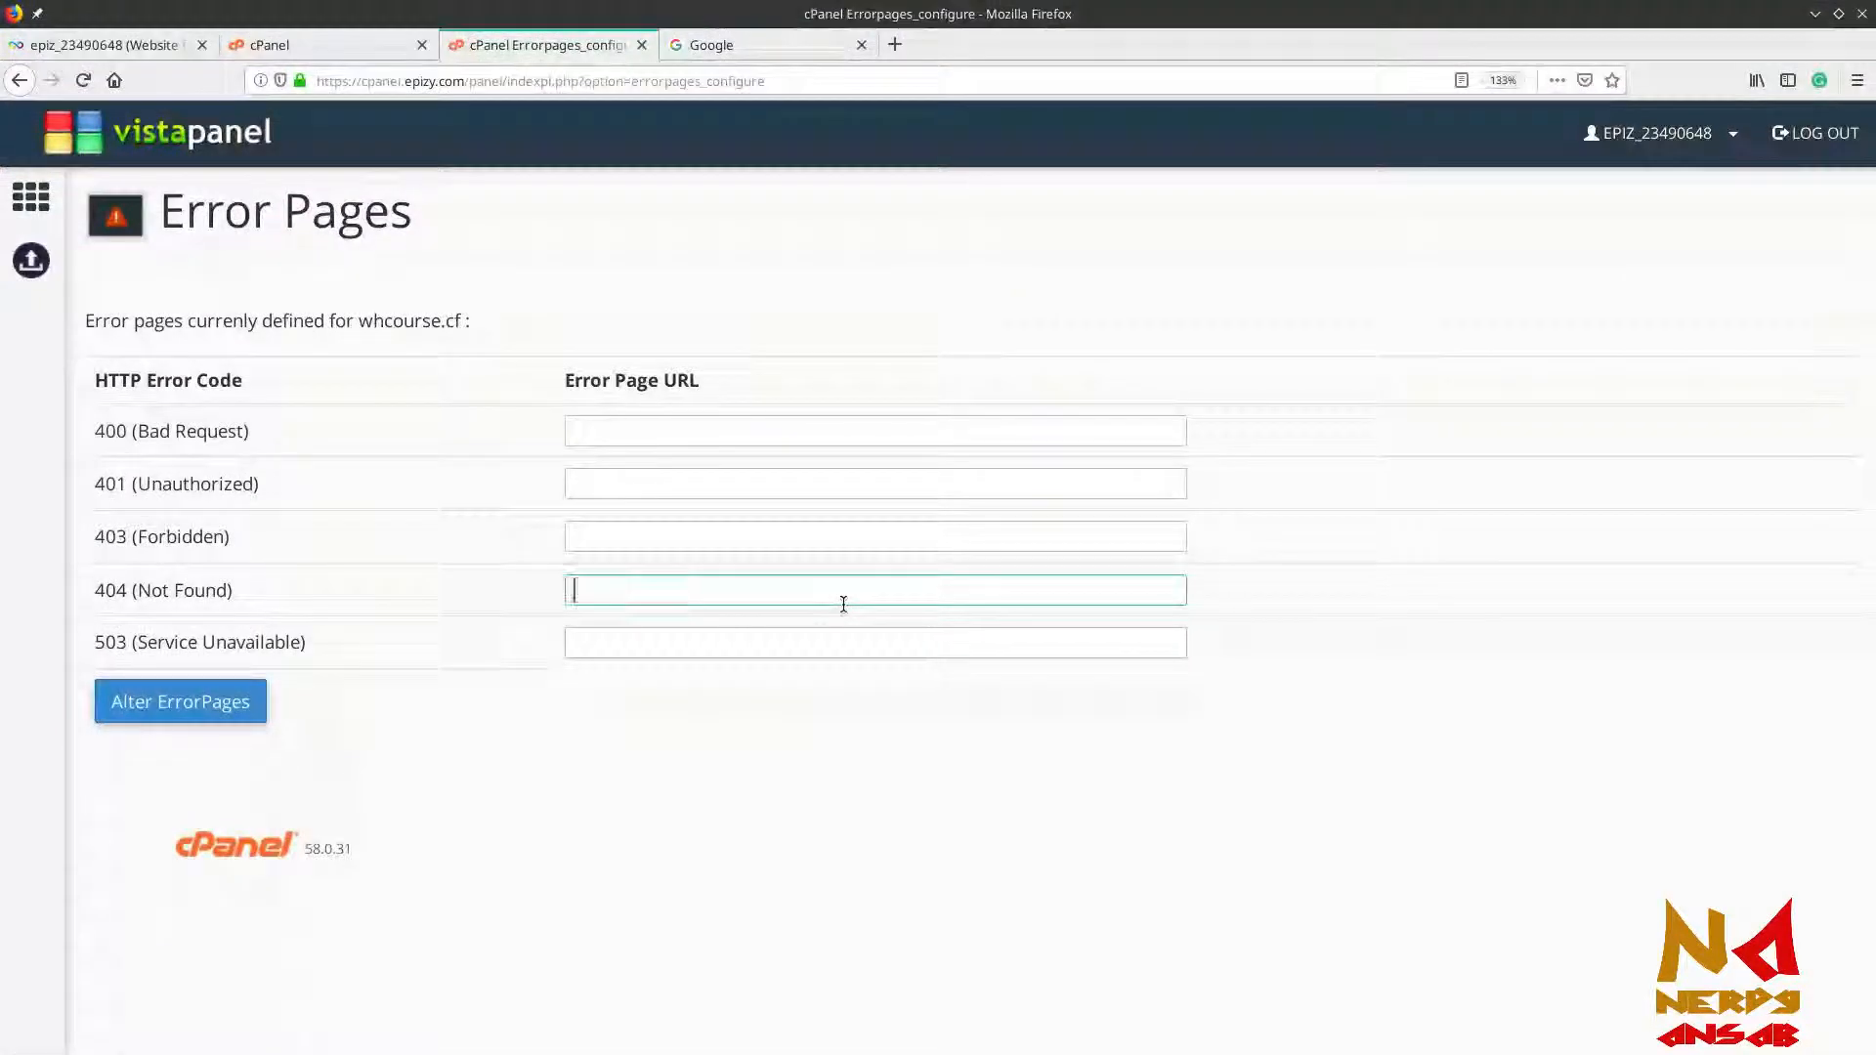
click(219, 703)
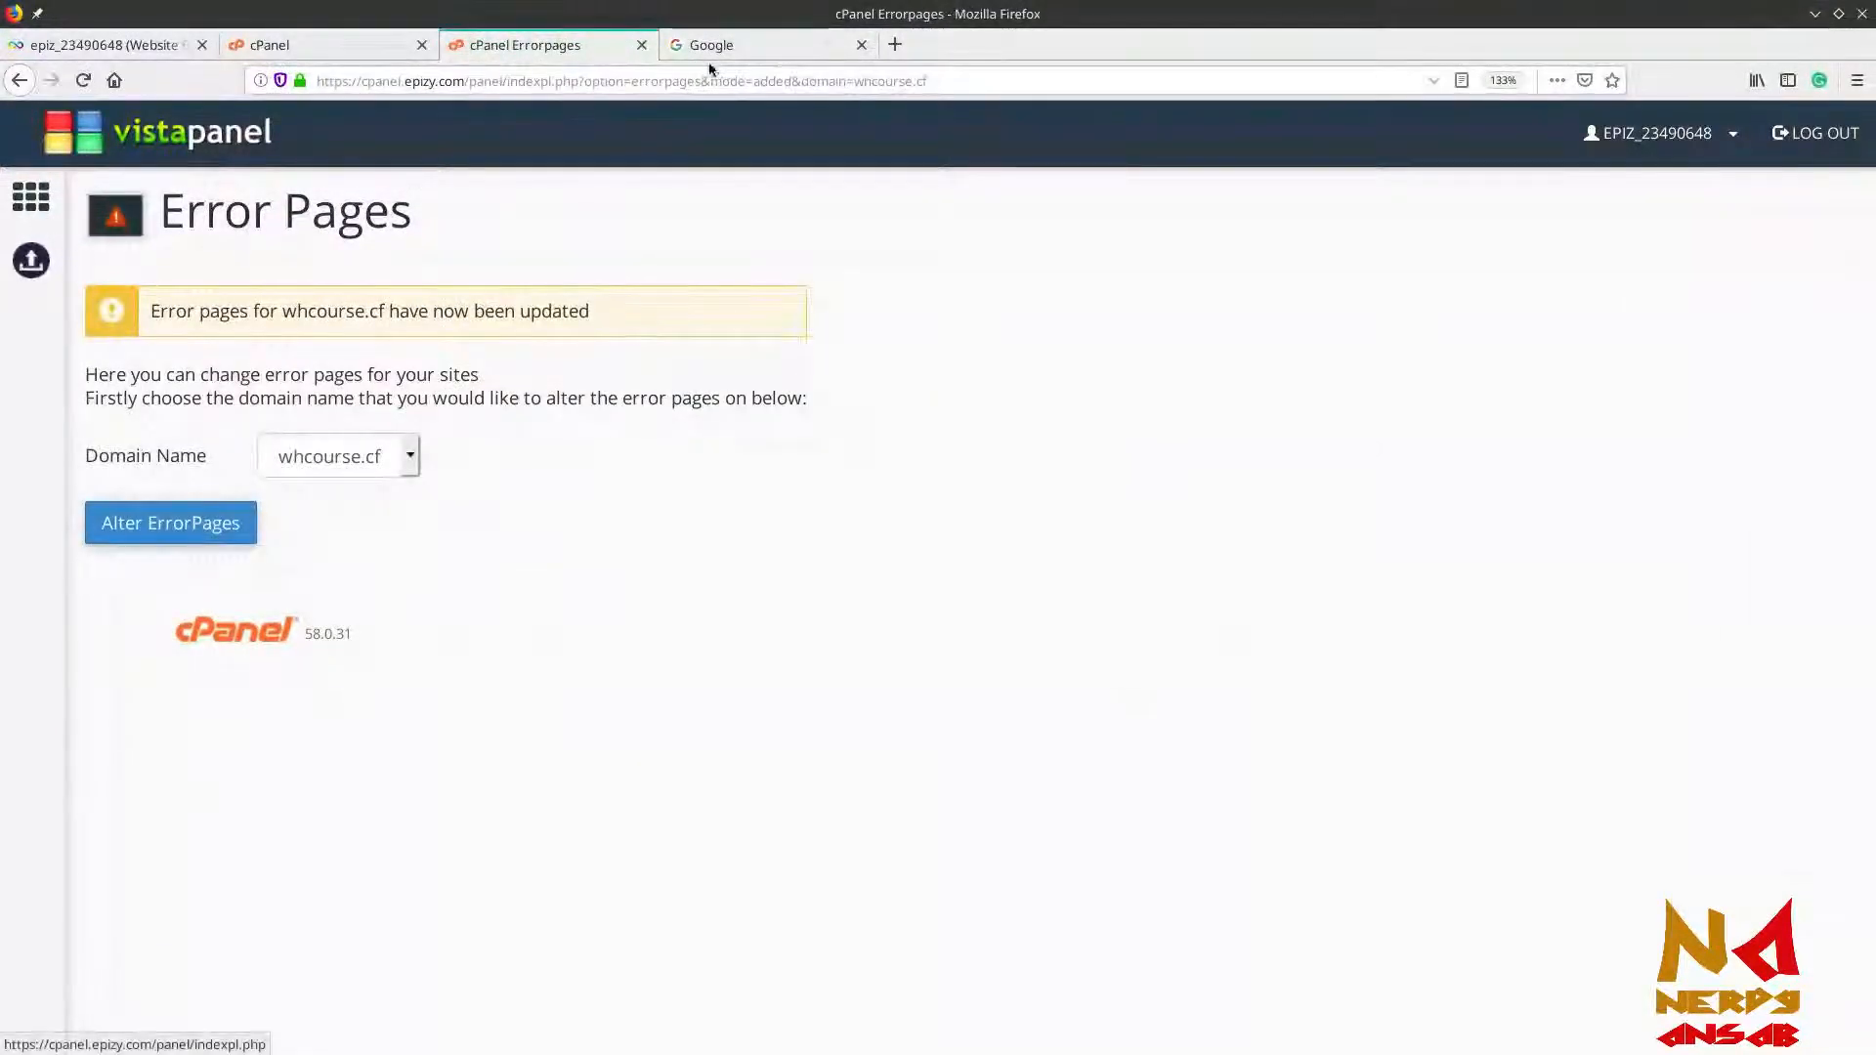
click(642, 45)
click(642, 45)
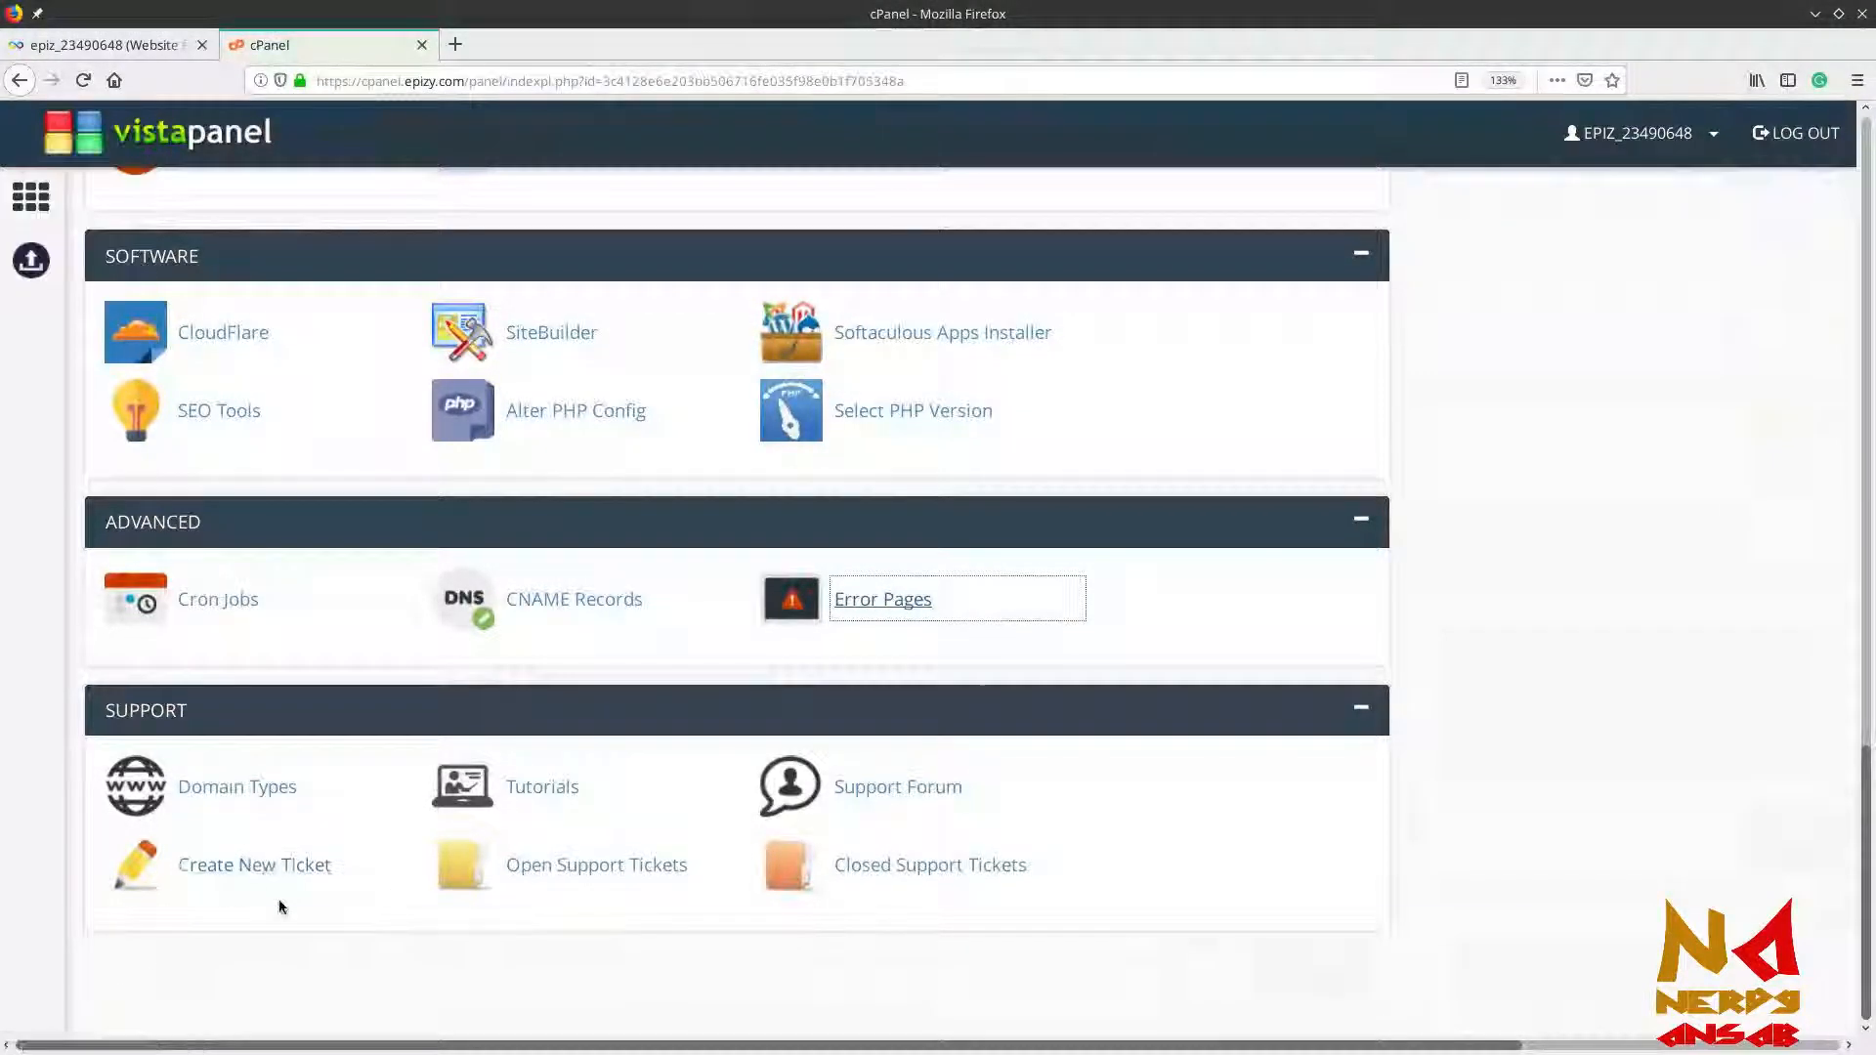
Open the support Tutorials site, look over its free and paid hosting tutorial lists, and close it
click(536, 786)
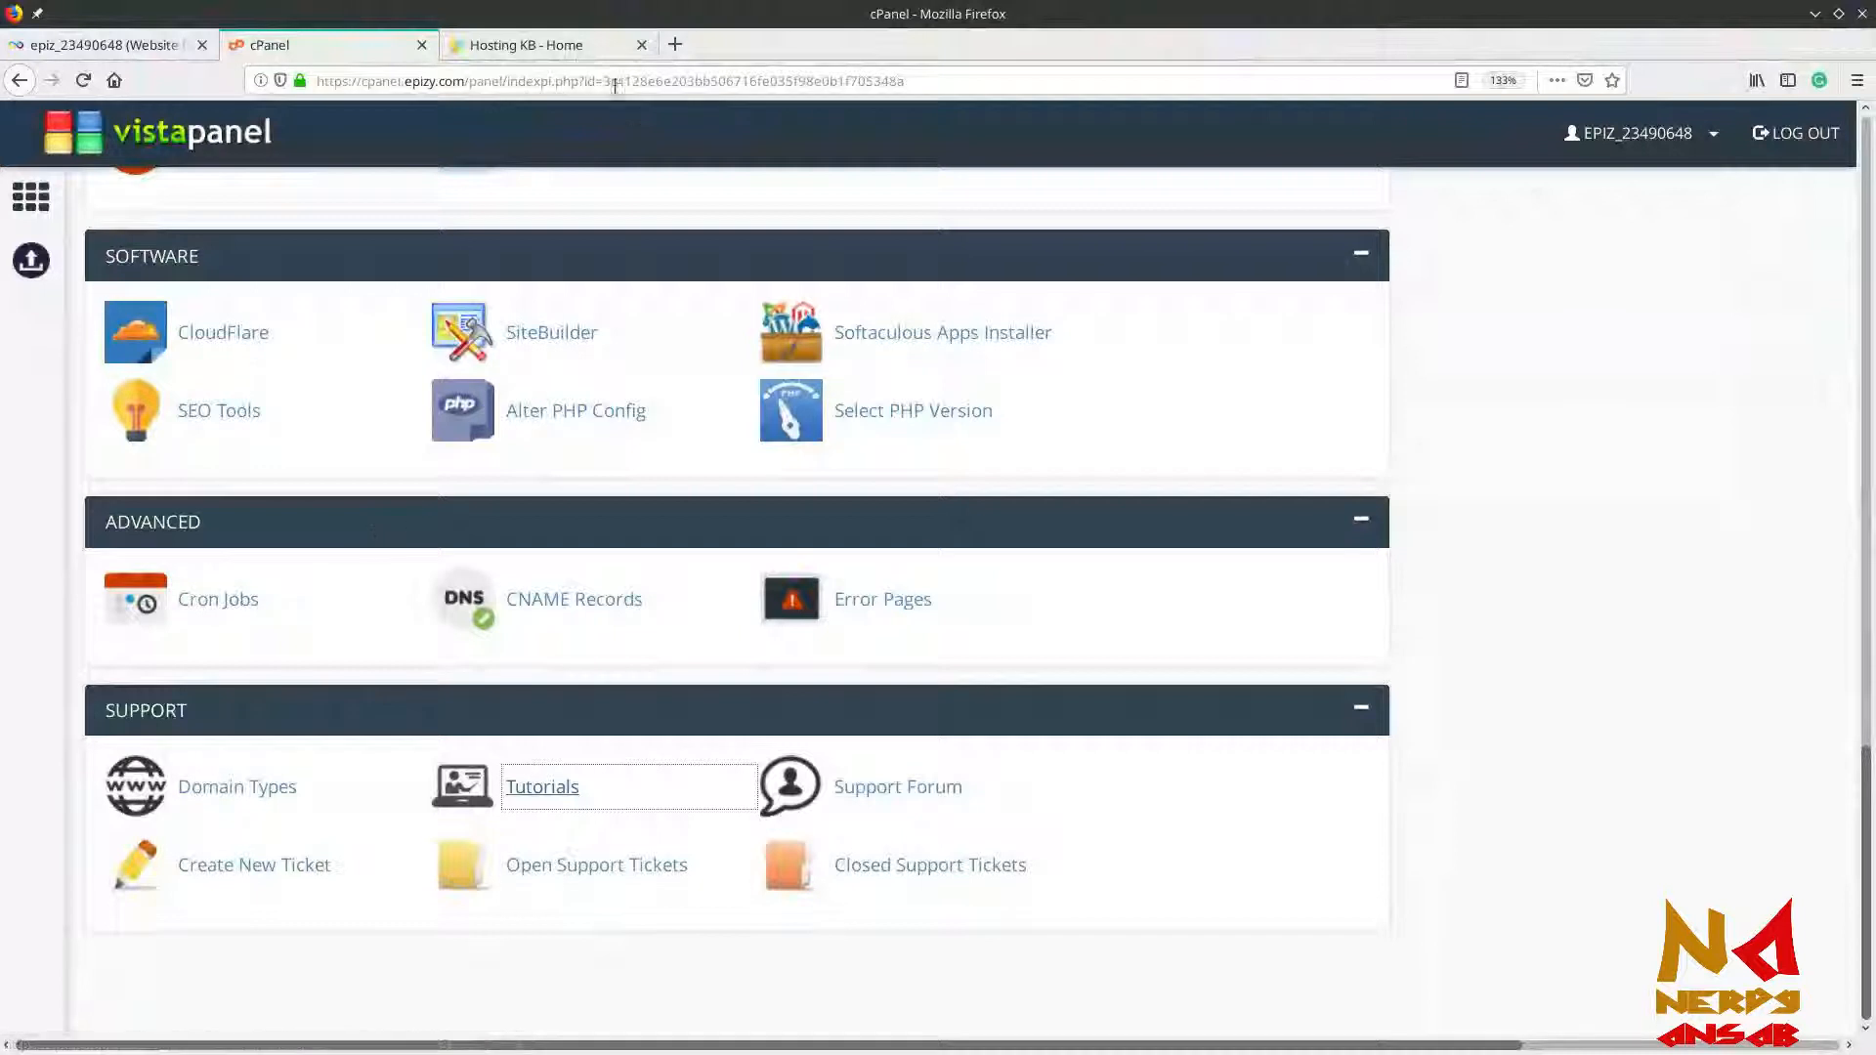
click(557, 54)
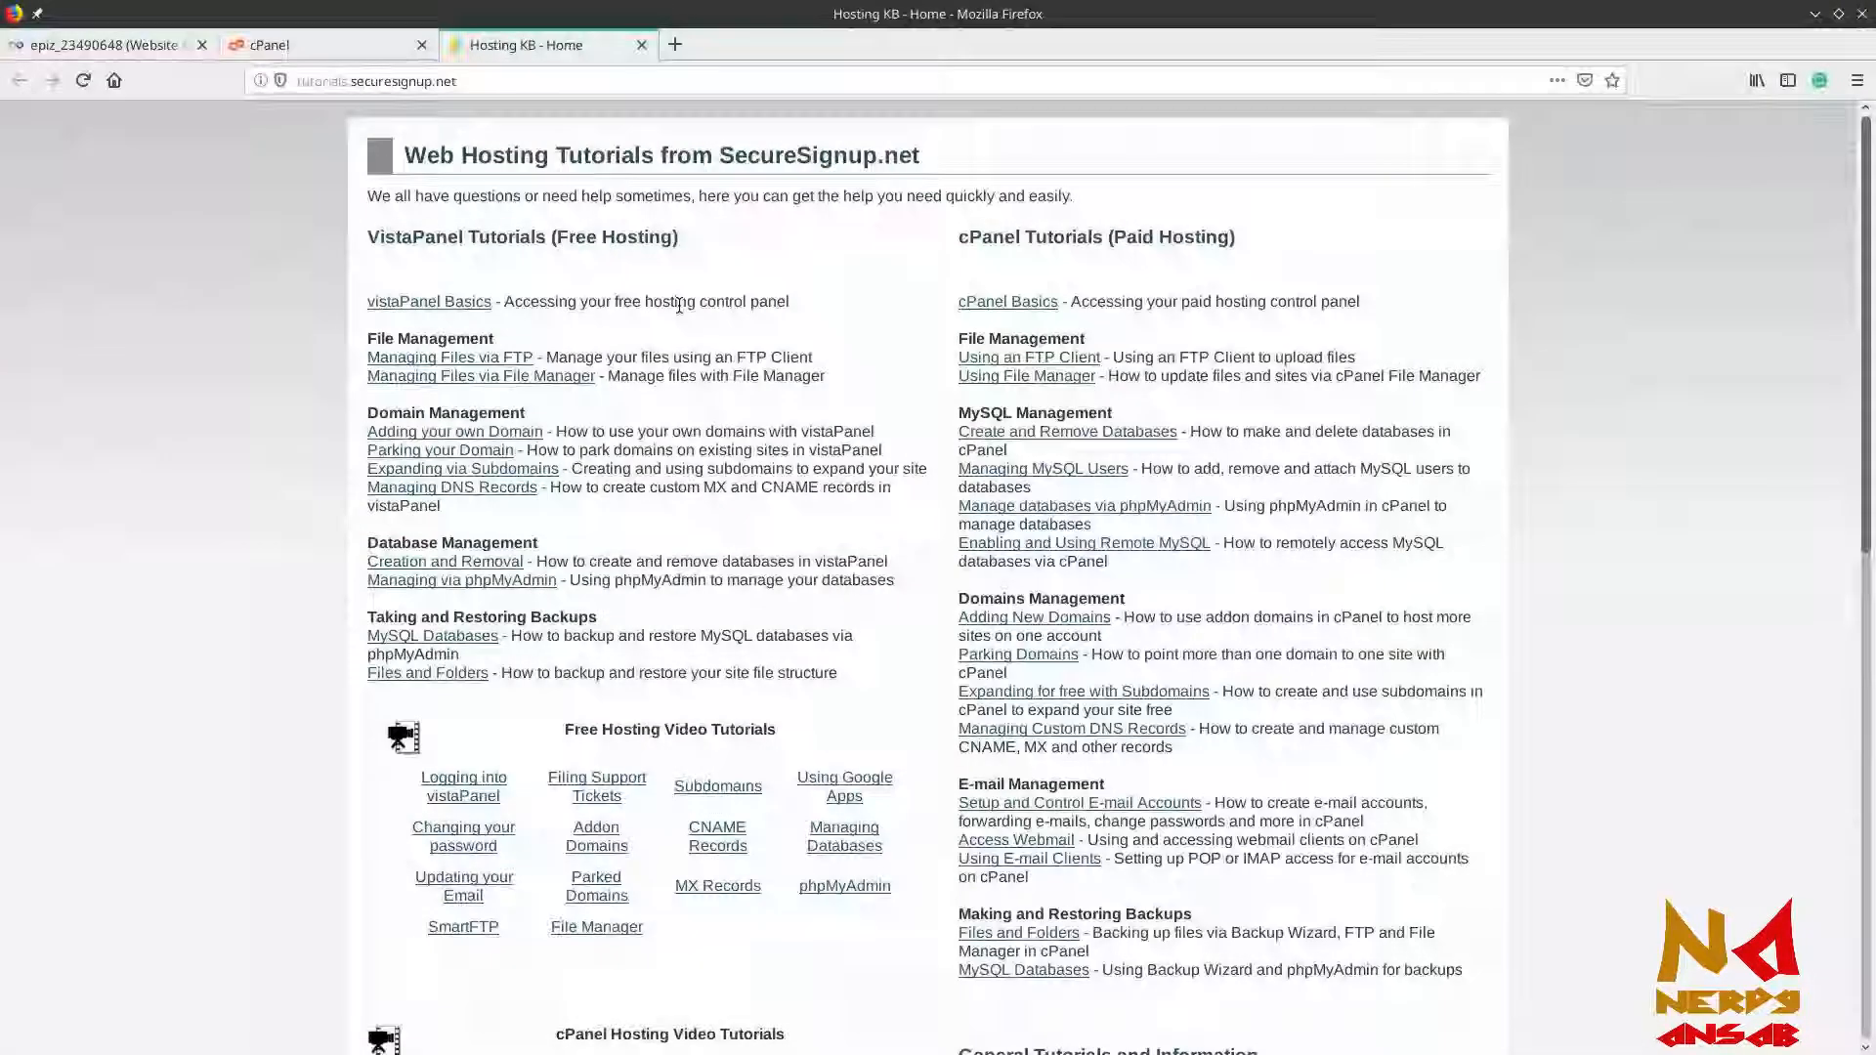
scroll(681, 312, down, 4)
scroll(681, 312, down, 2)
scroll(509, 362, up, 6)
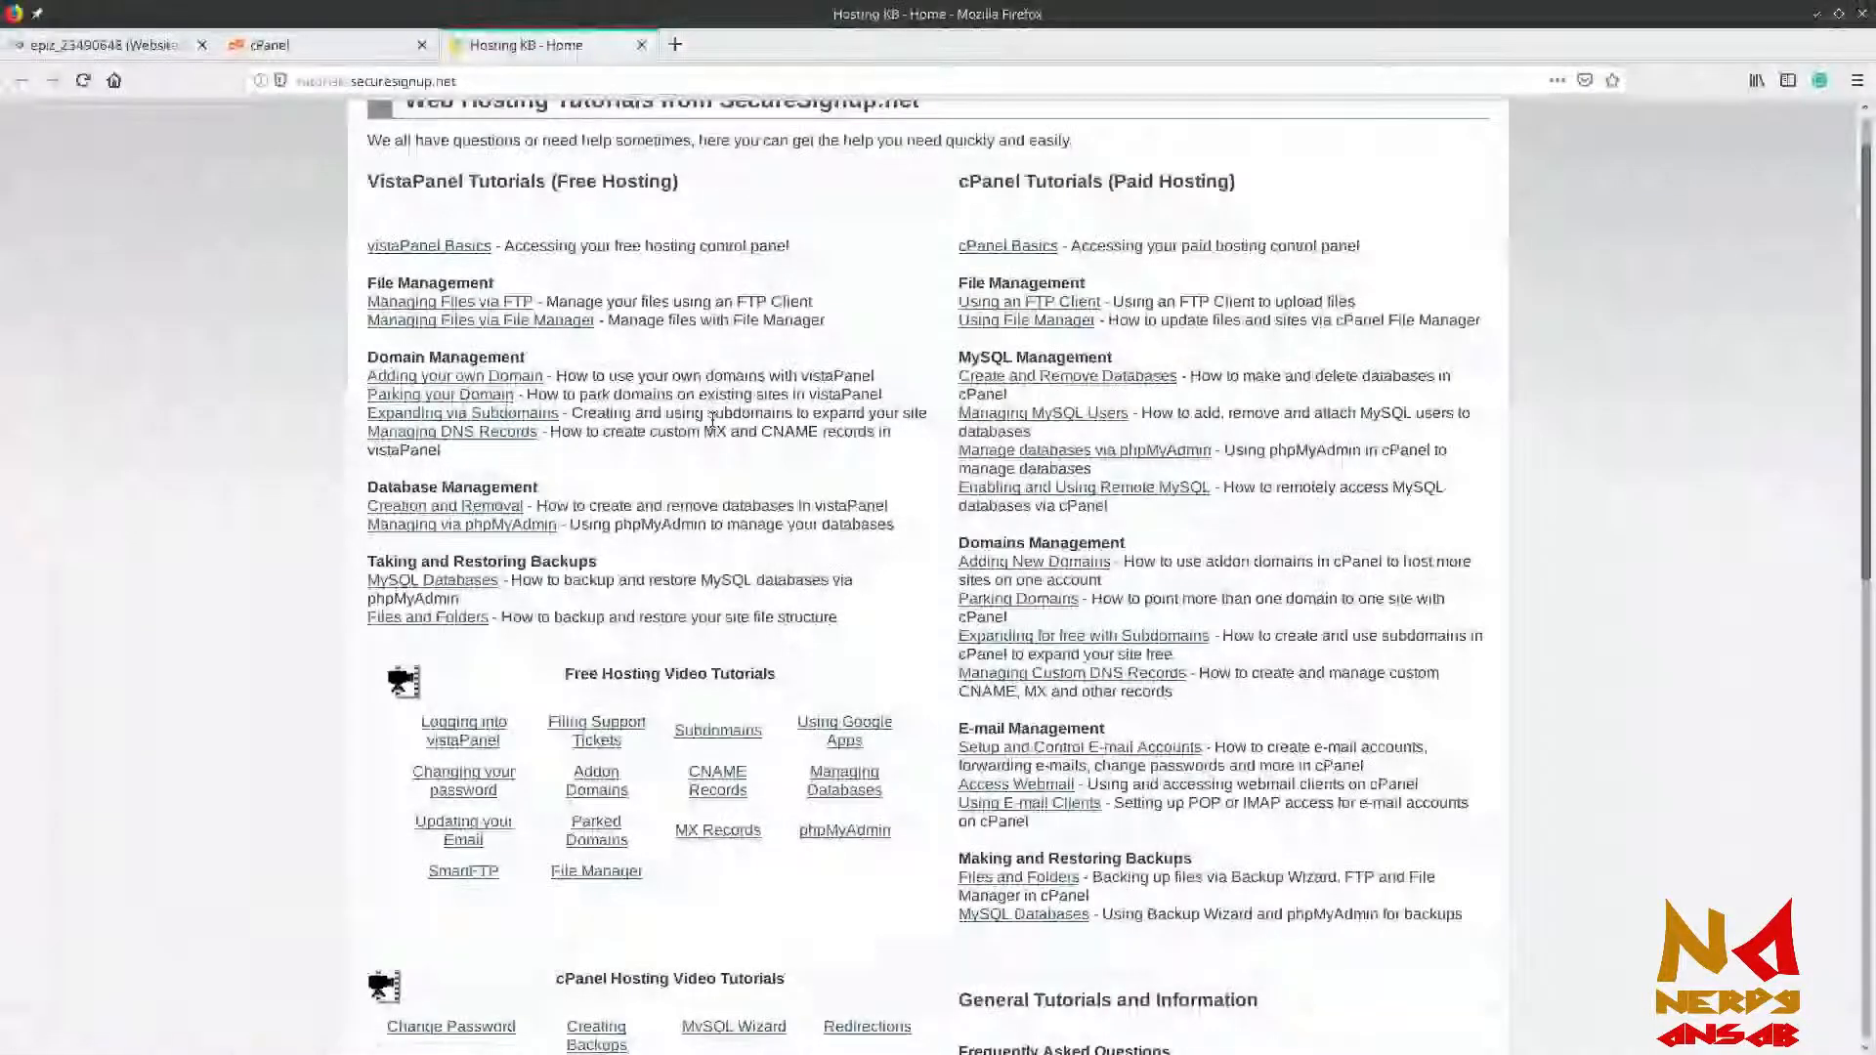
scroll(713, 418, down, 5)
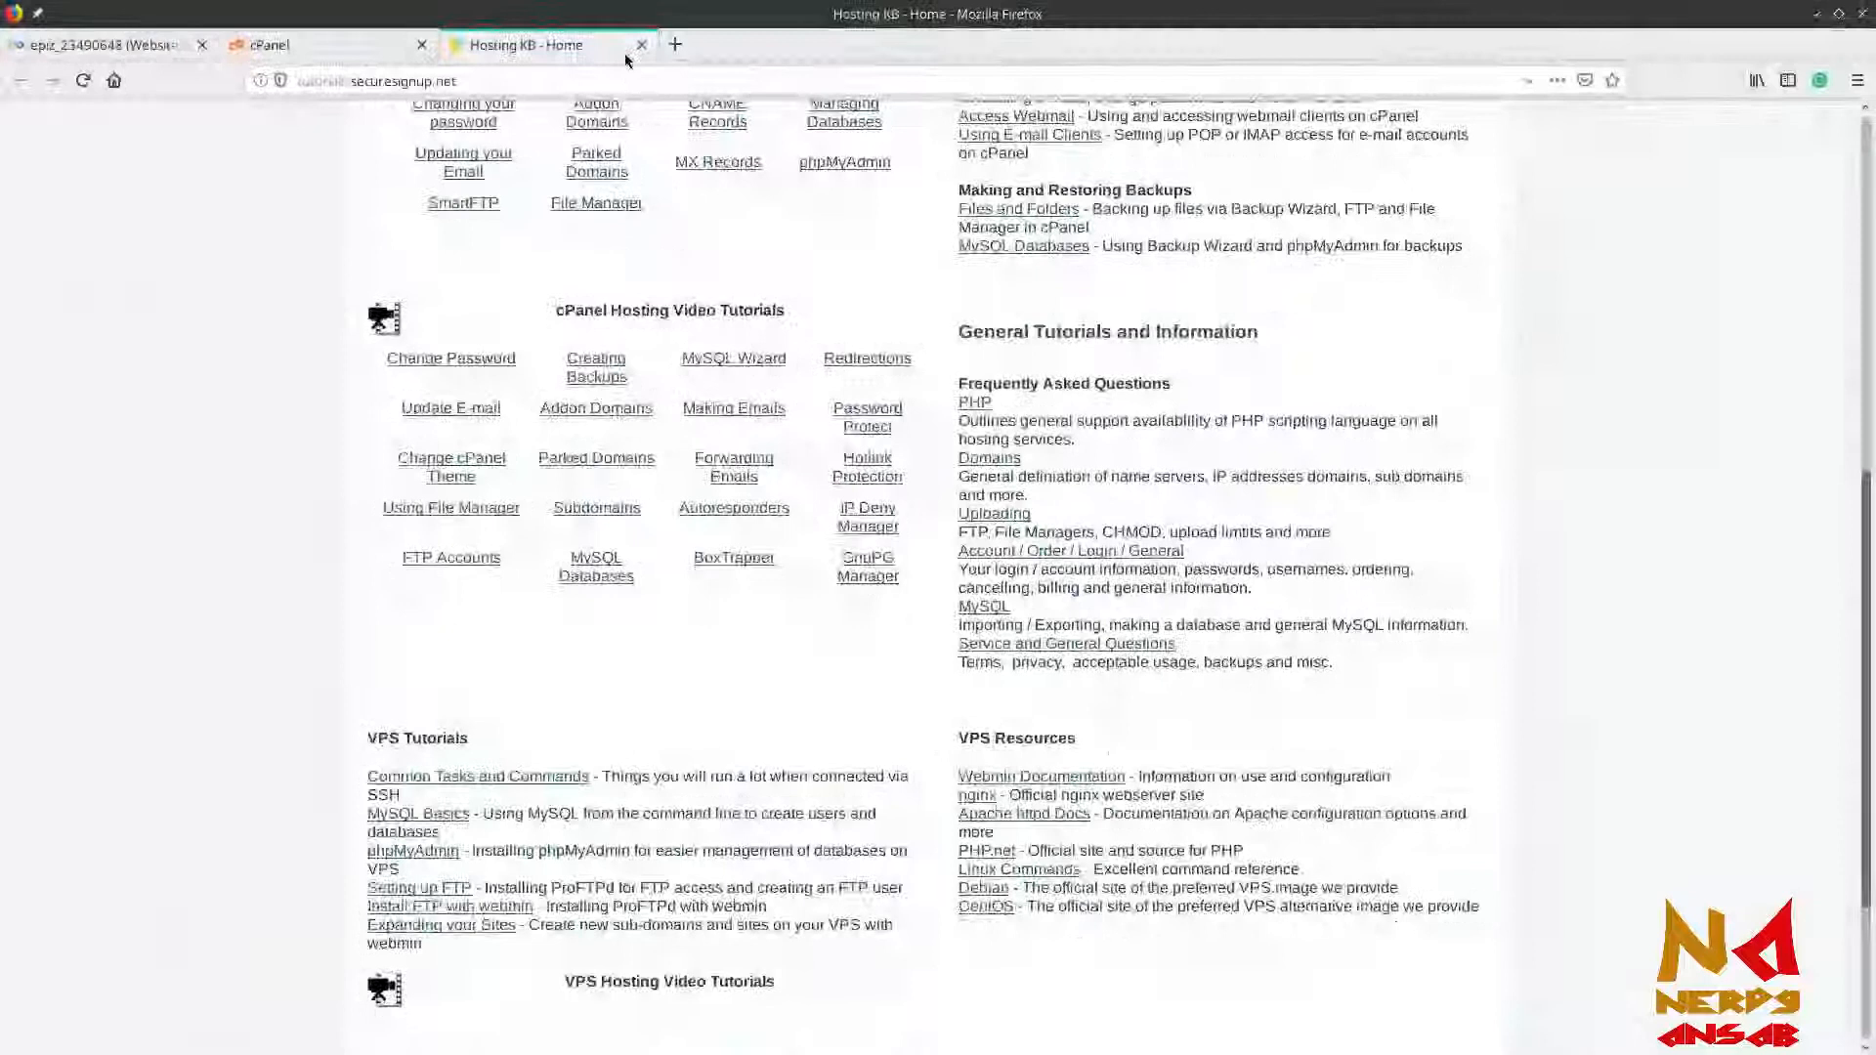
click(641, 44)
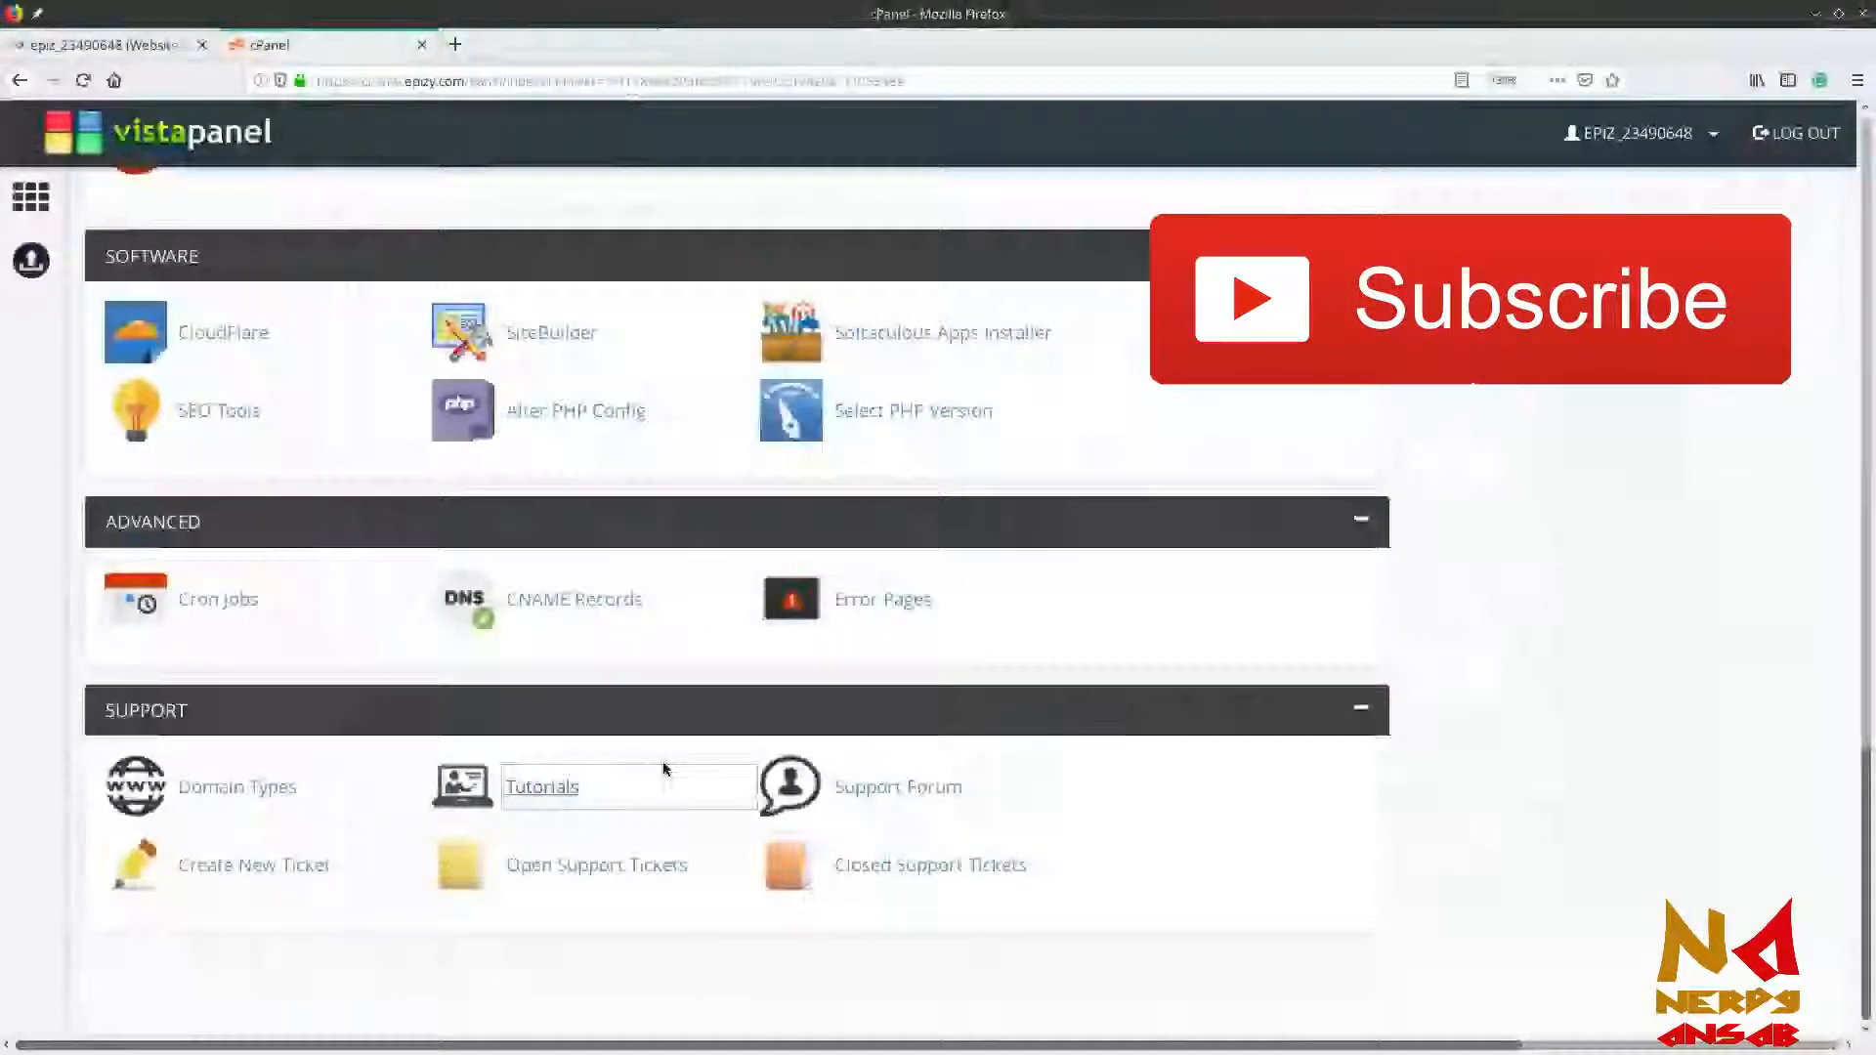
scroll(664, 768, up, 10)
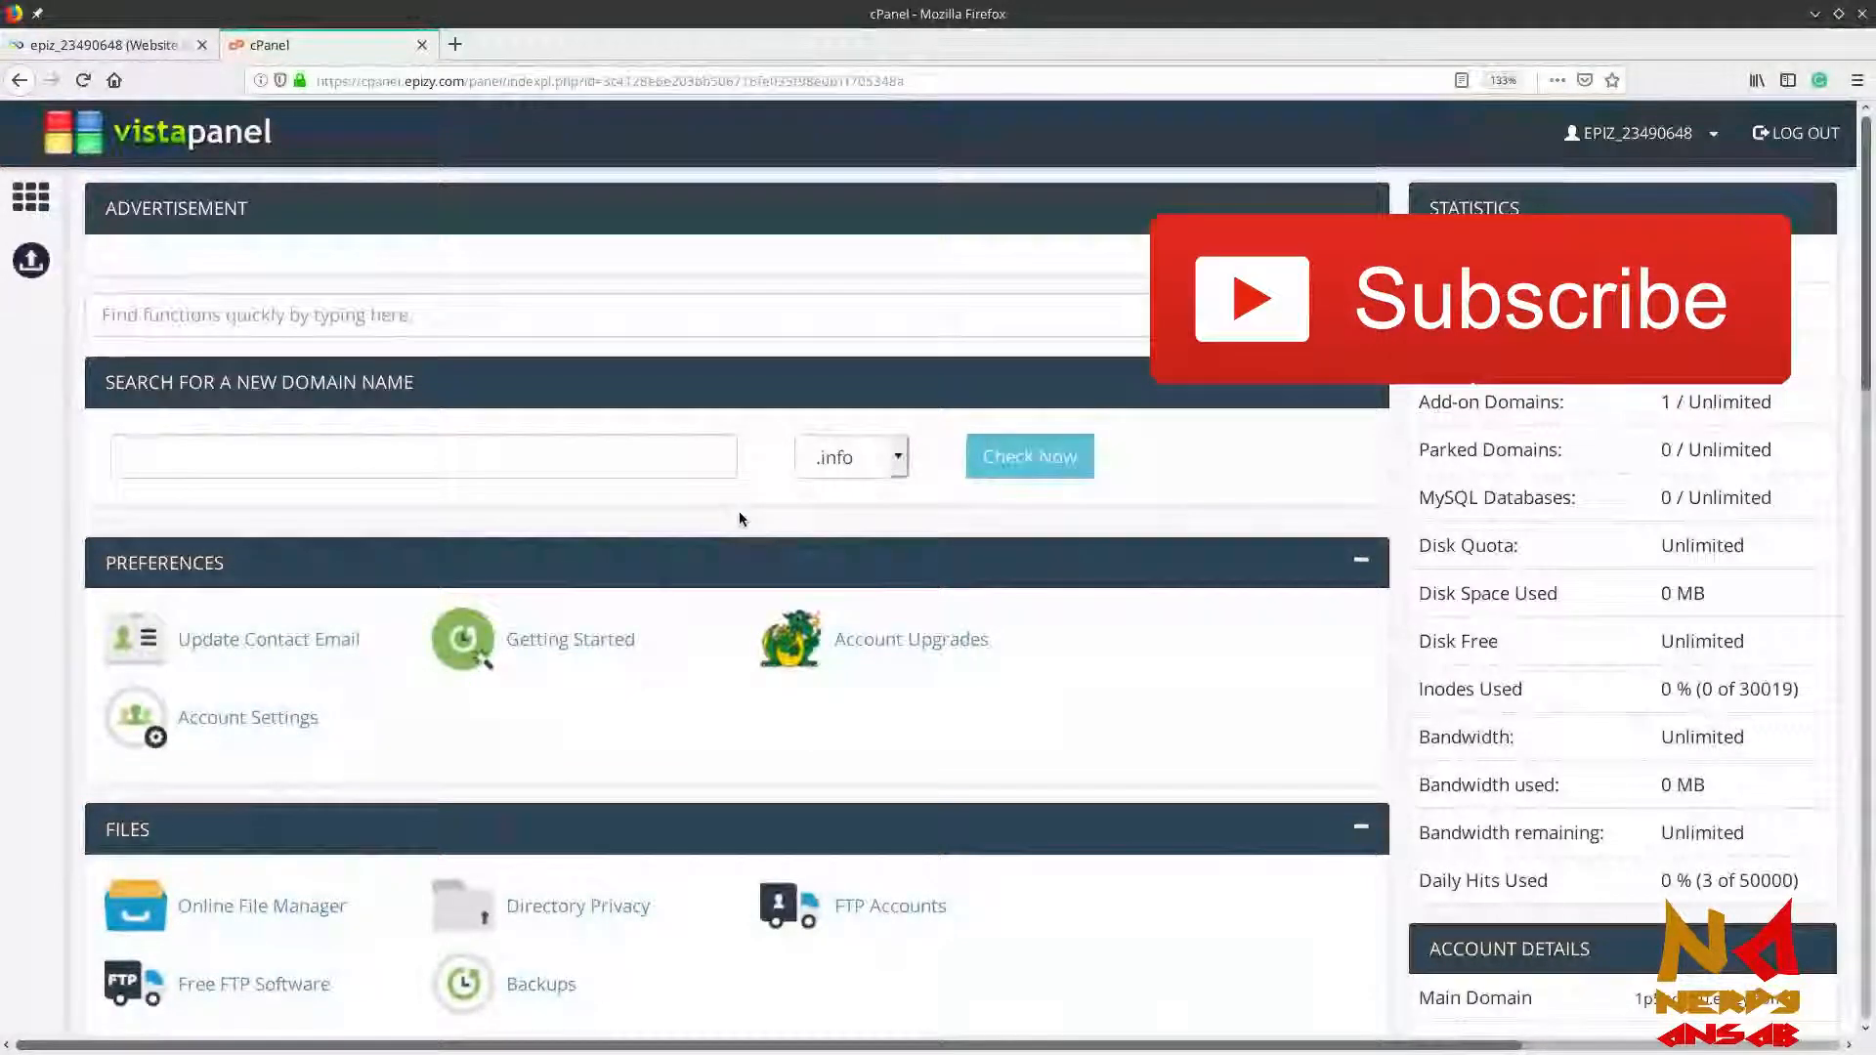
scroll(740, 516, down, 5)
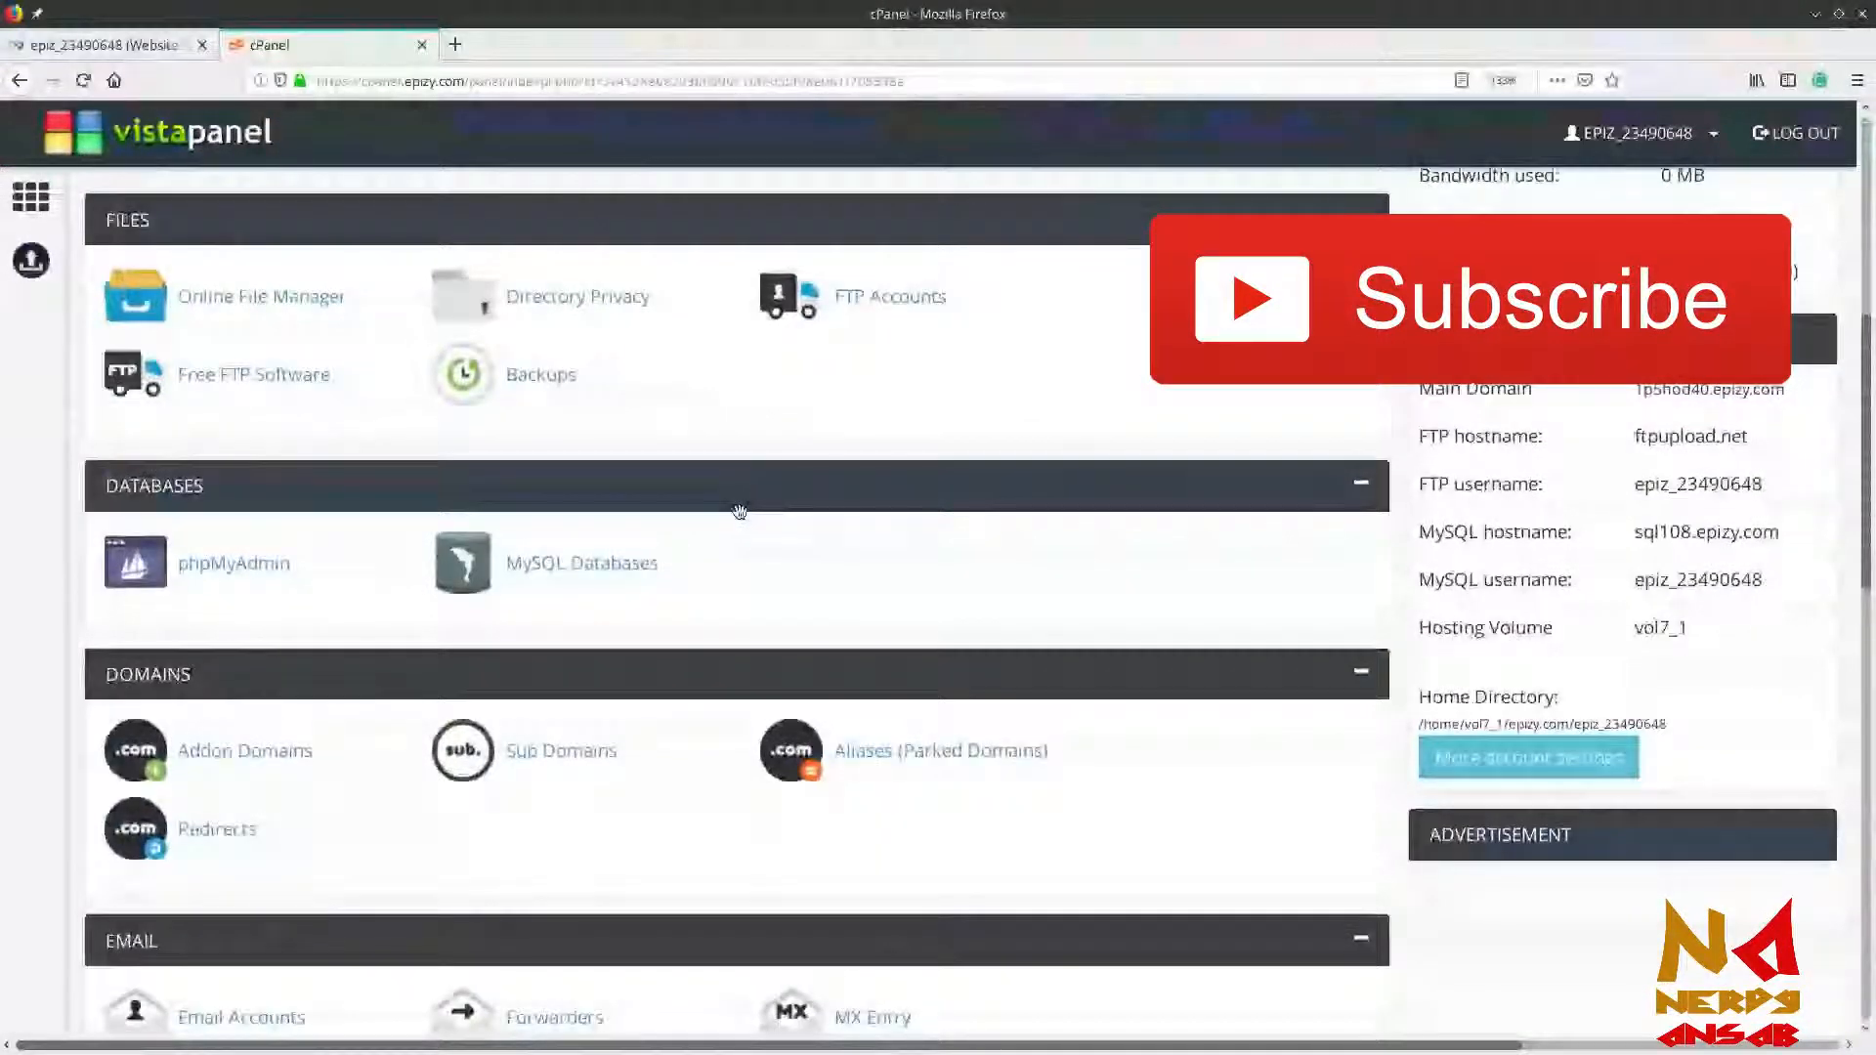
scroll(740, 512, up, 5)
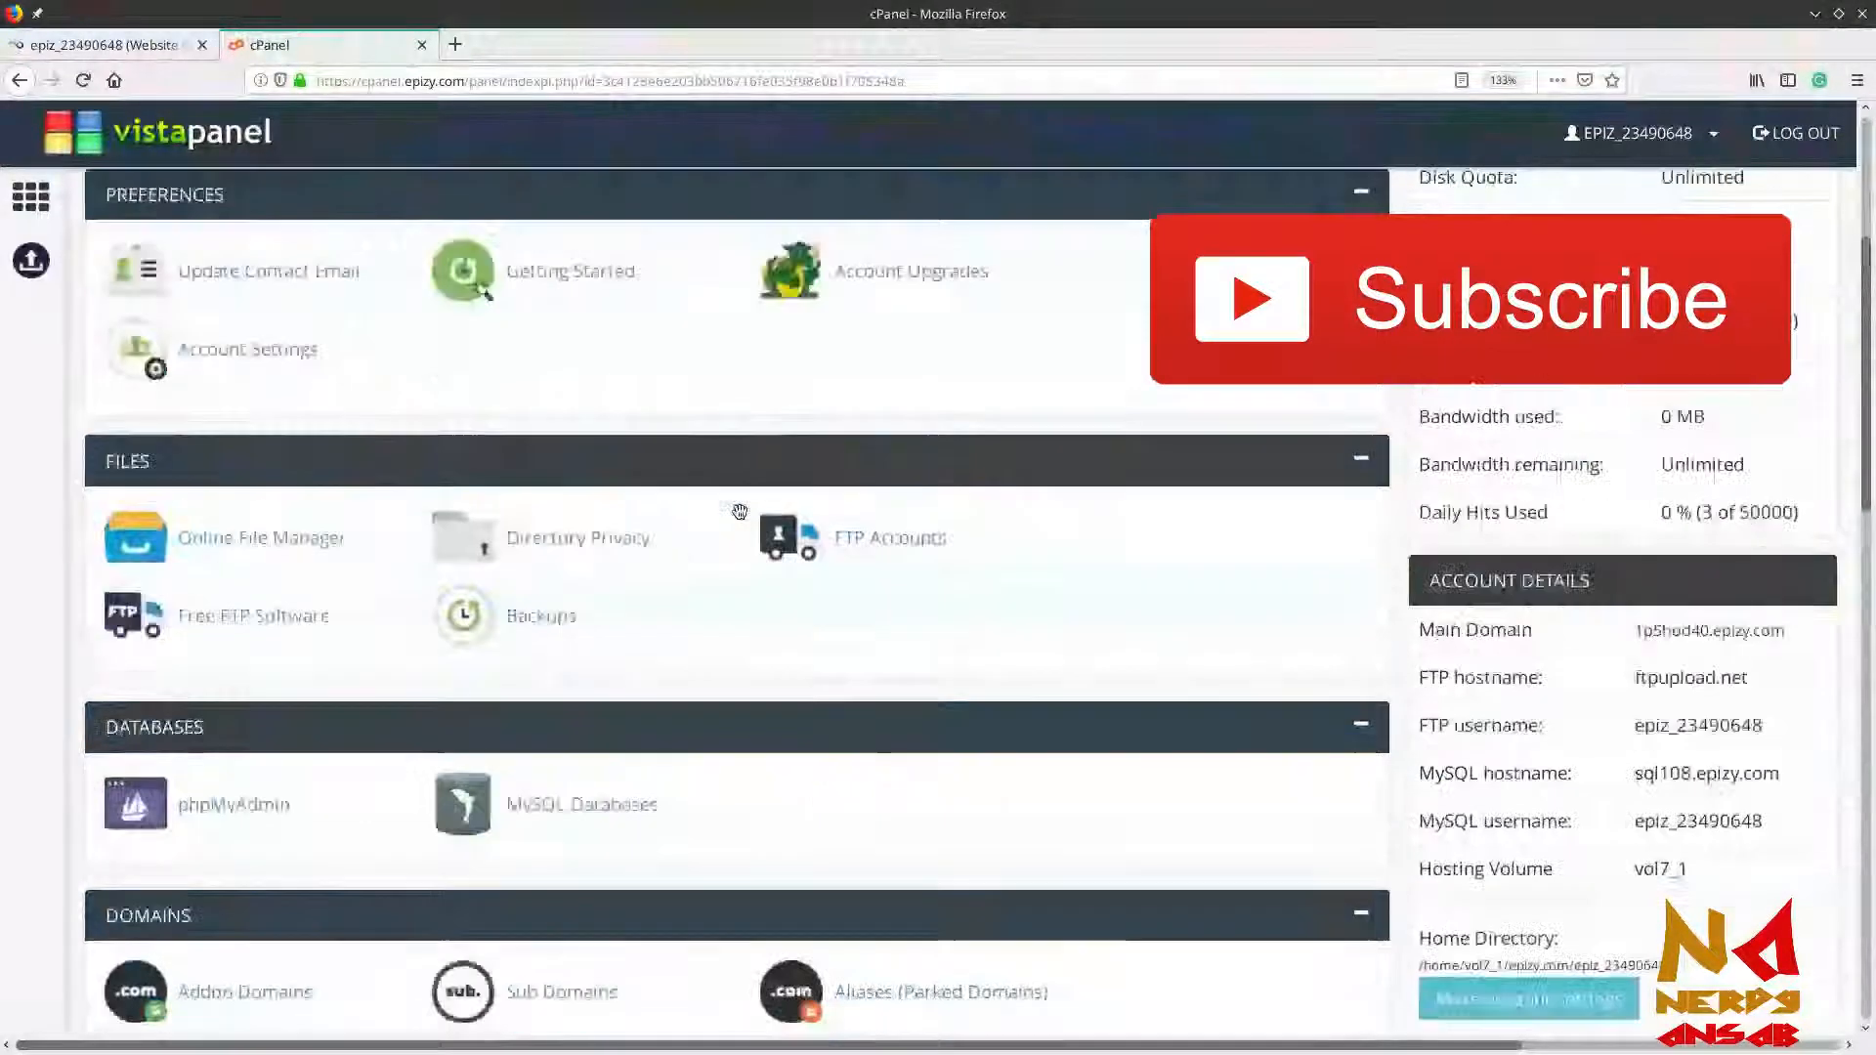